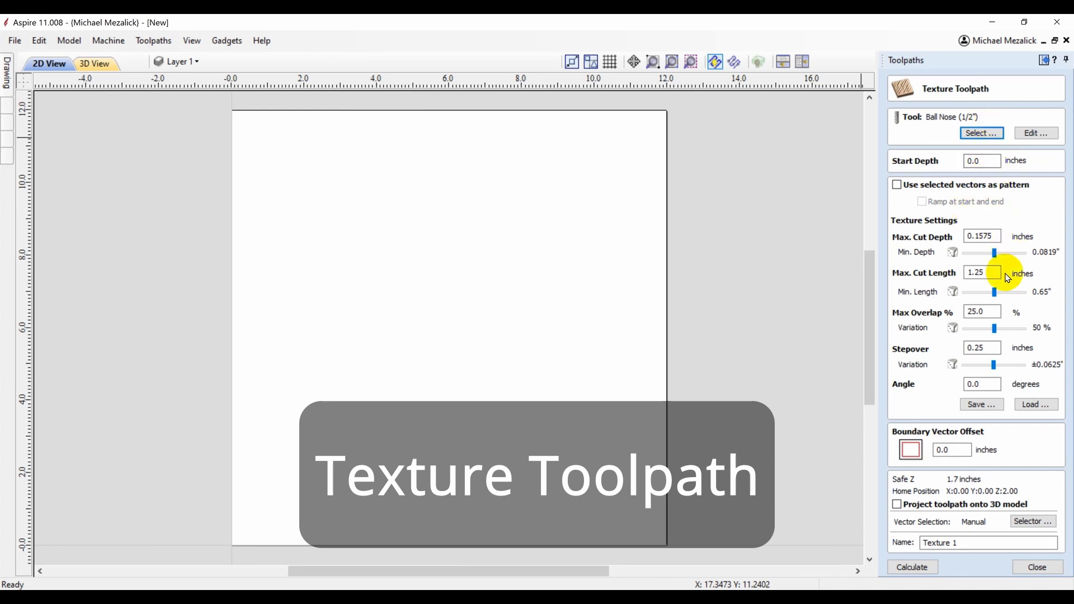
- Calculate the Texture 1 toolpath with the 1/2" ball nose and preview its cut across the whole material
left_click(912, 568)
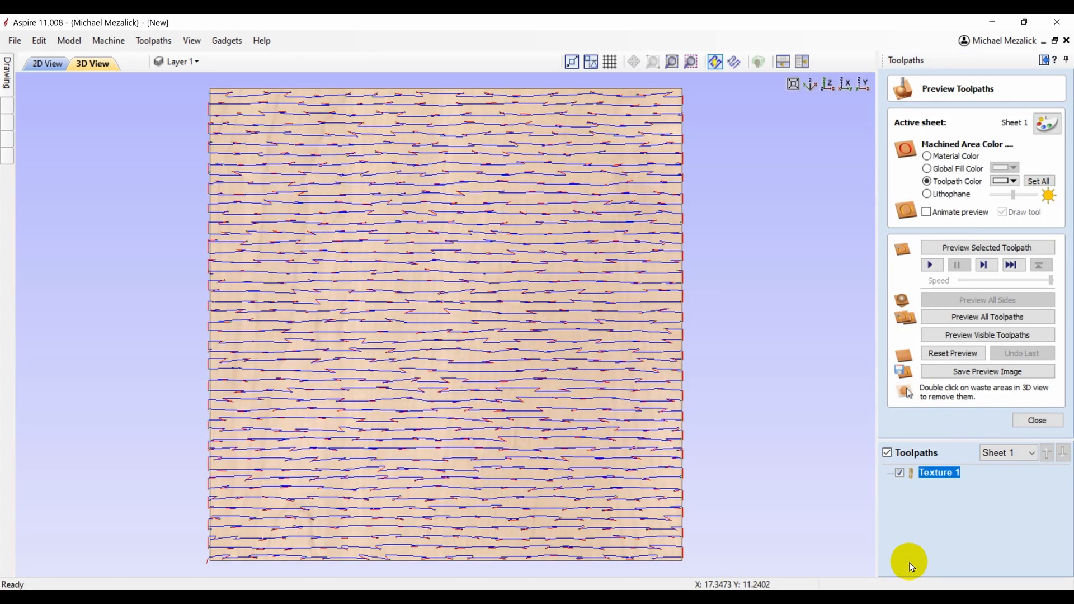
left_click(963, 252)
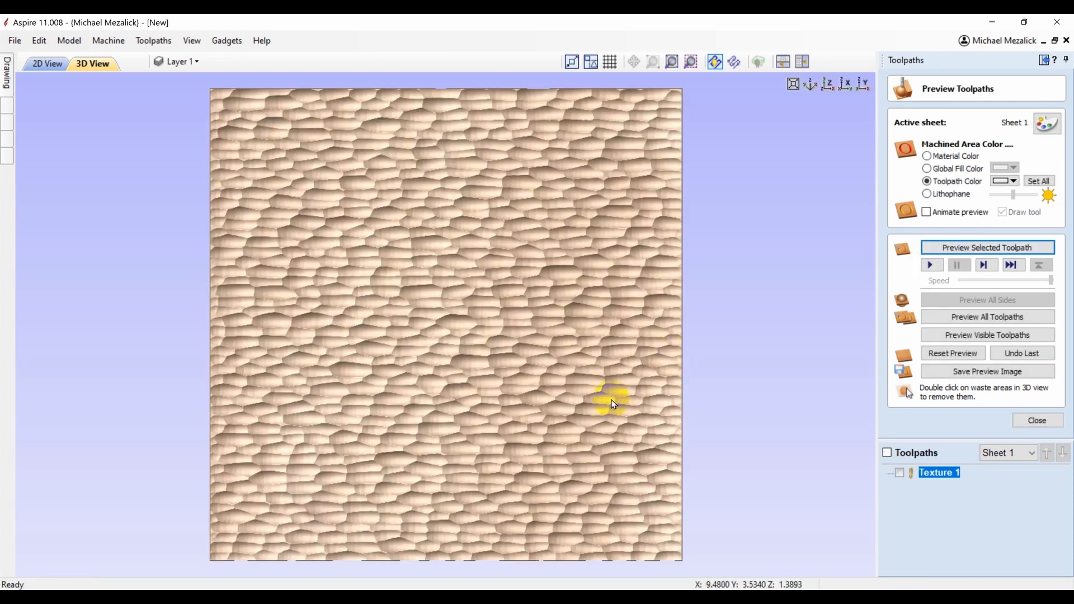
left_click_drag(532, 472, 529, 431)
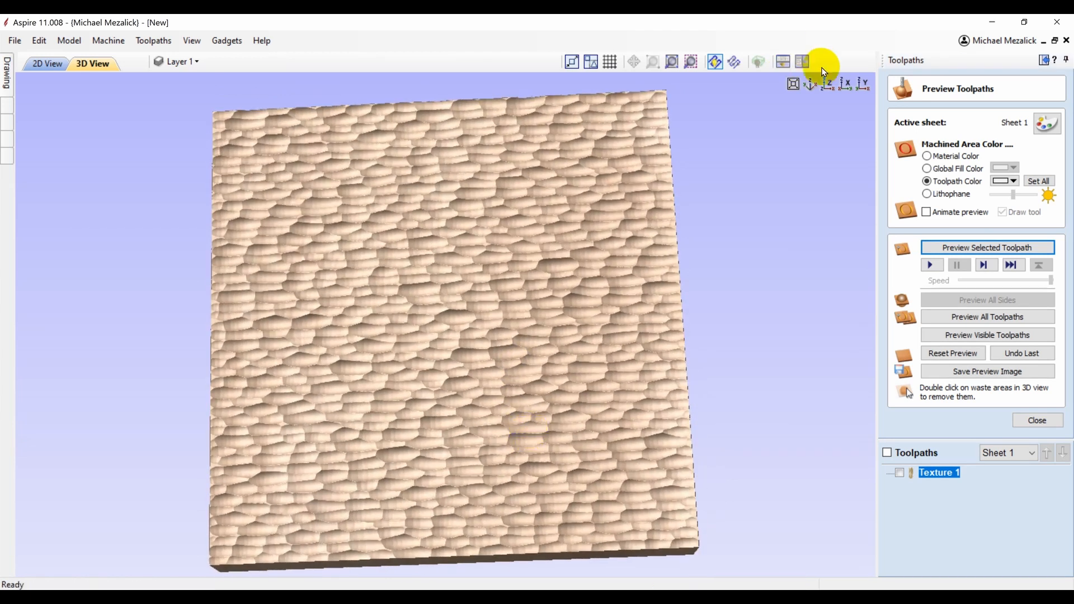
left_click(828, 85)
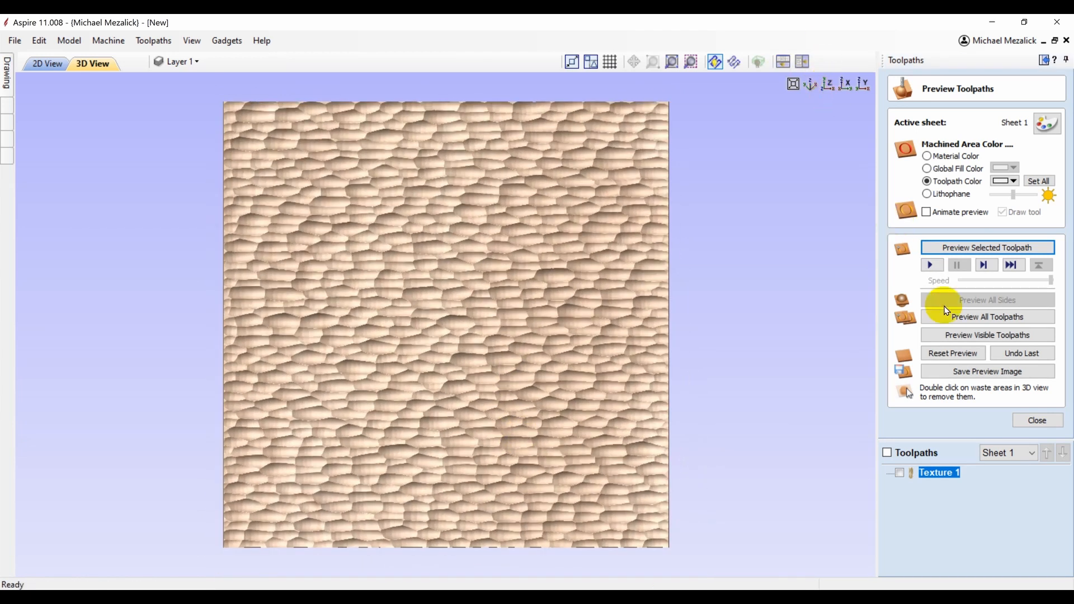
- Reset the toolpath preview and return to the 2D view with the drawing tools
left_click(951, 353)
left_click(1037, 420)
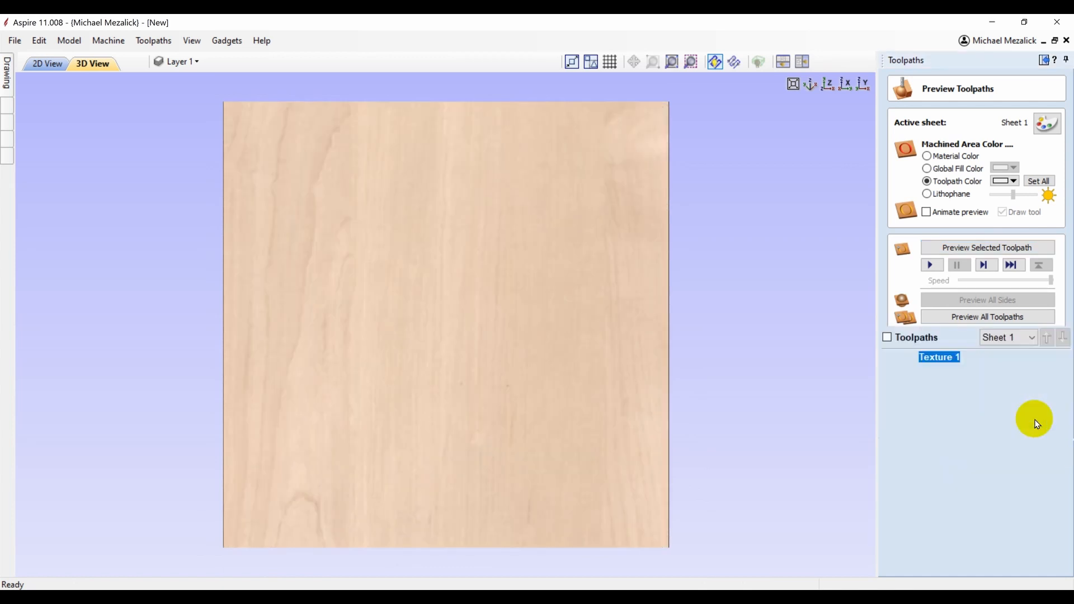
left_click(1043, 61)
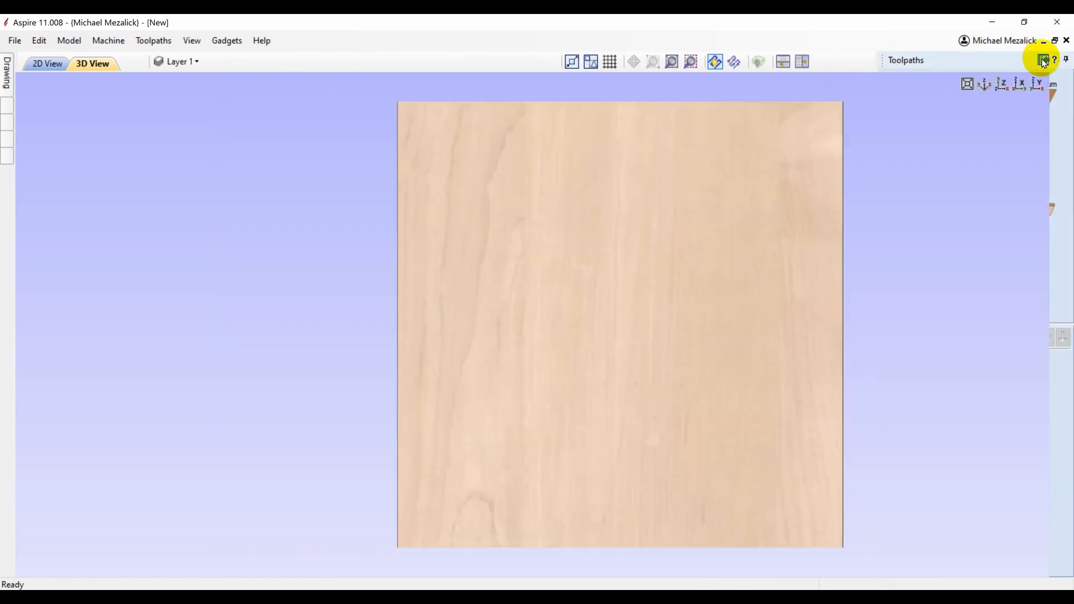
left_click(217, 66)
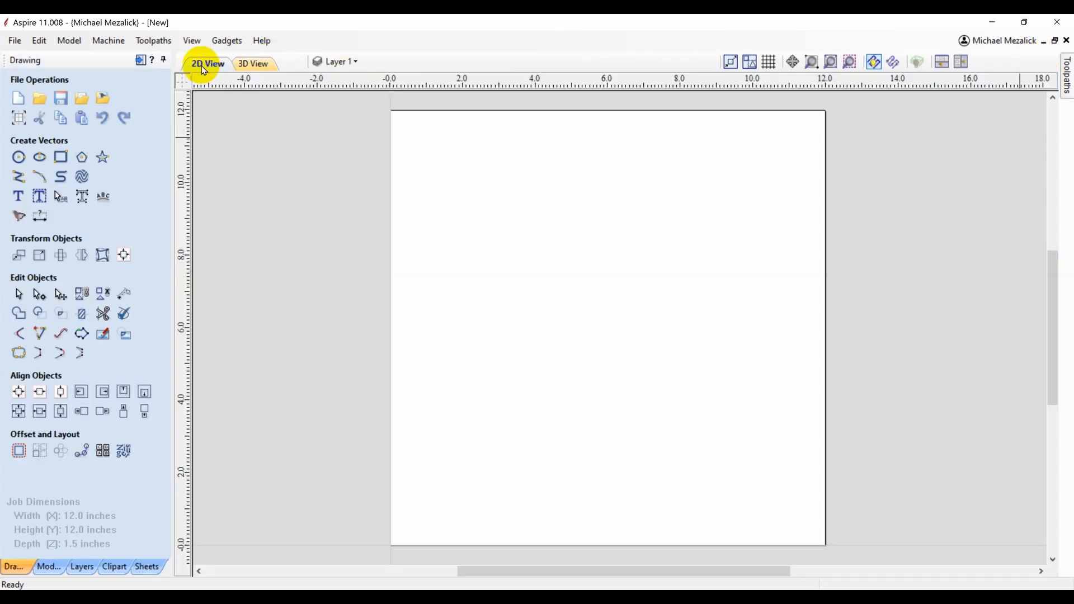
- Place the Horse_Head_3-50100-A clipart from the Animals library and enlarge it to about 9.05 by 10.55 inches
left_click(111, 567)
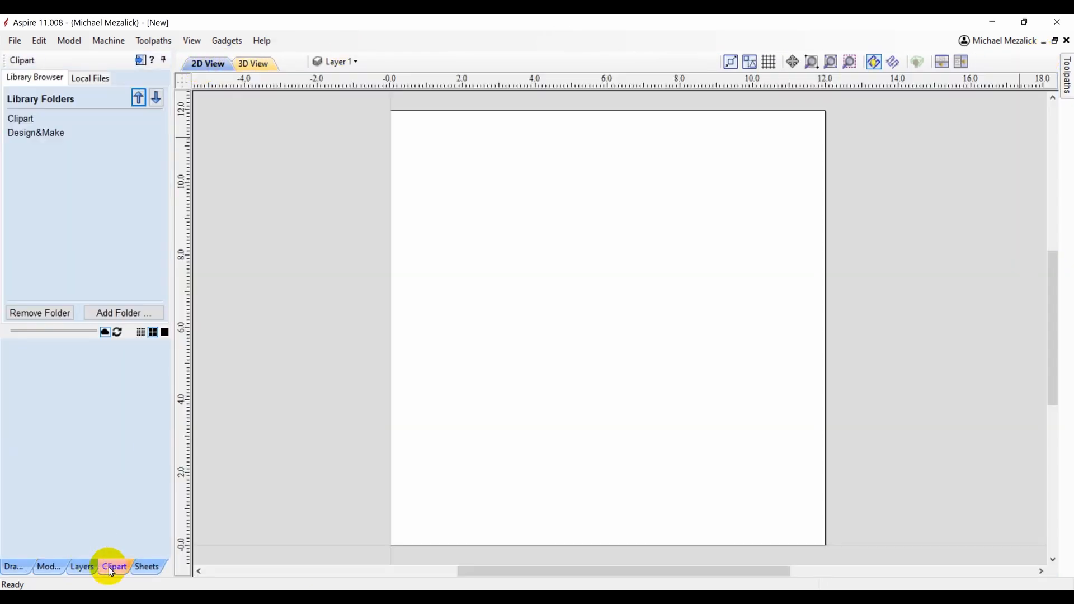
left_click(22, 121)
left_click(29, 174)
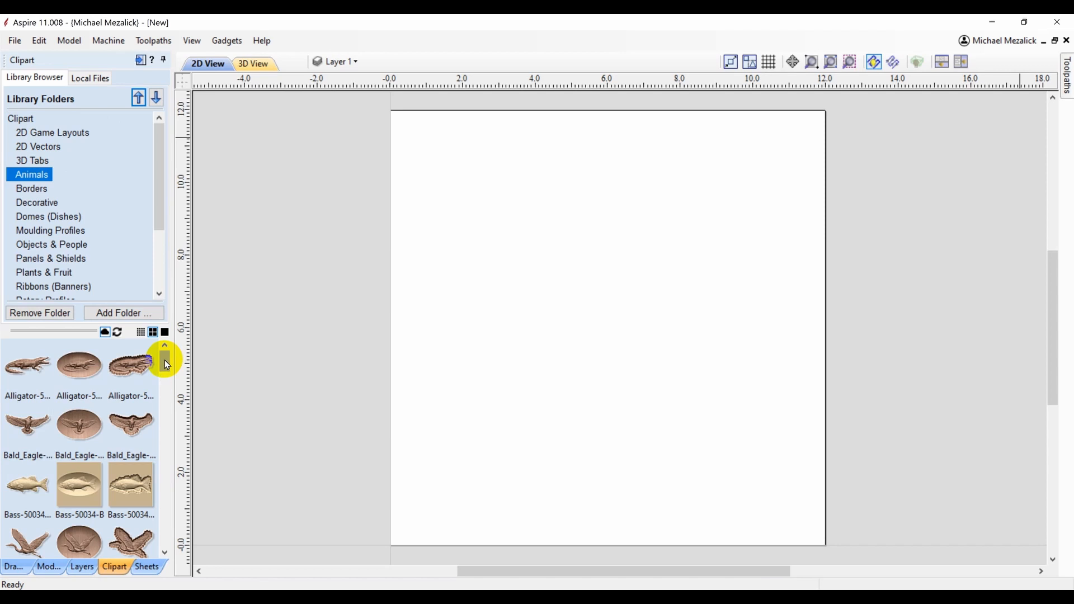
left_click_drag(166, 364, 166, 497)
double_click(76, 511)
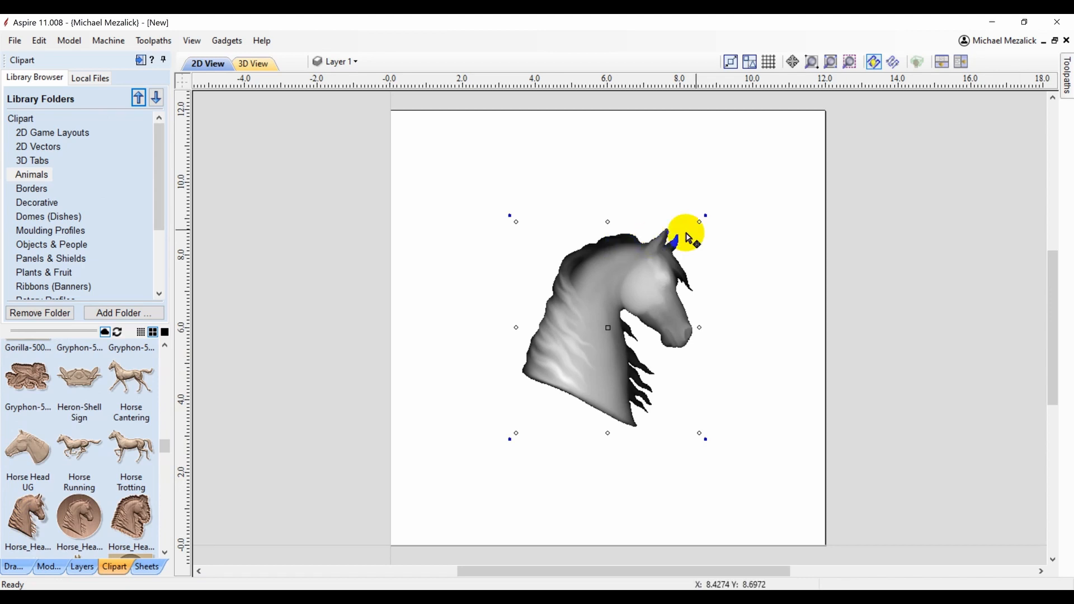
left_click_drag(696, 220, 772, 159)
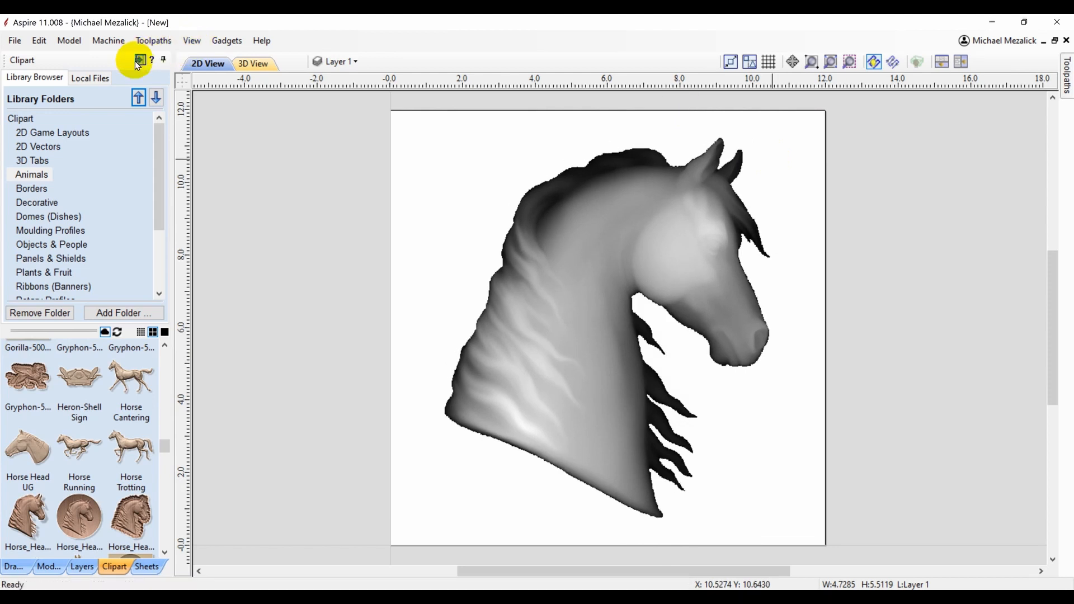
- Calculate the 3D Finish 1 toolpath with the 1/8" ball nose, model boundary and raster strategy, and preview its cut in 3D
left_click(251, 65)
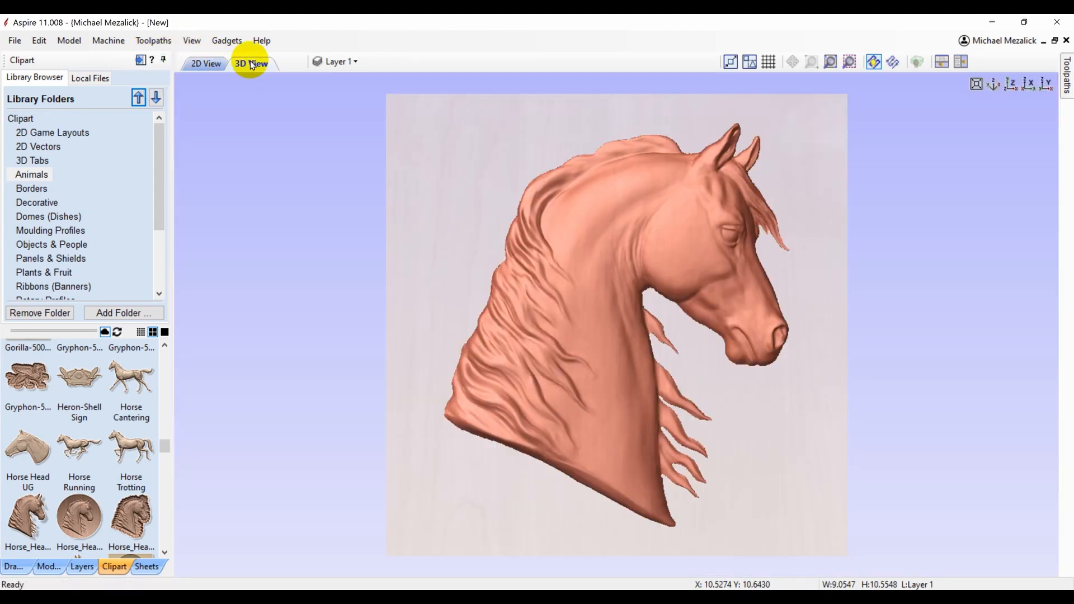
left_click(140, 60)
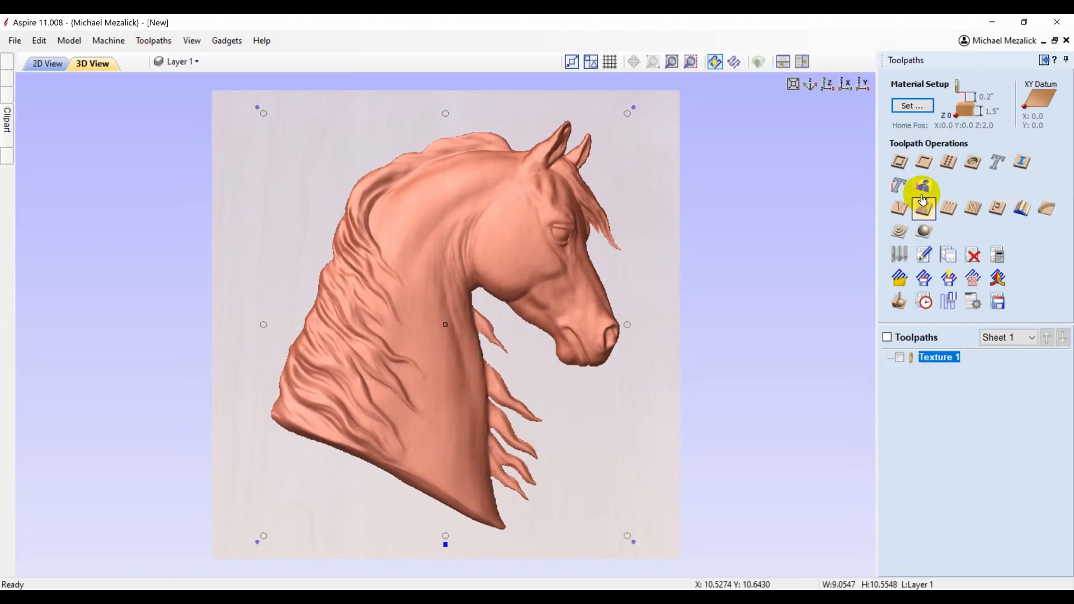
left_click(924, 232)
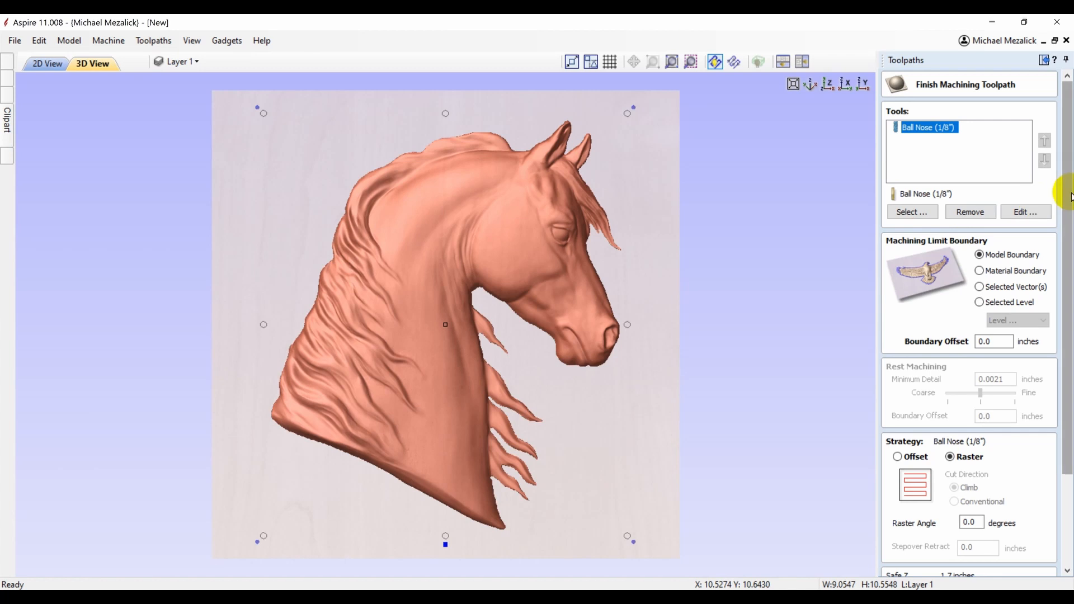
scroll(1069, 195, "down", 3)
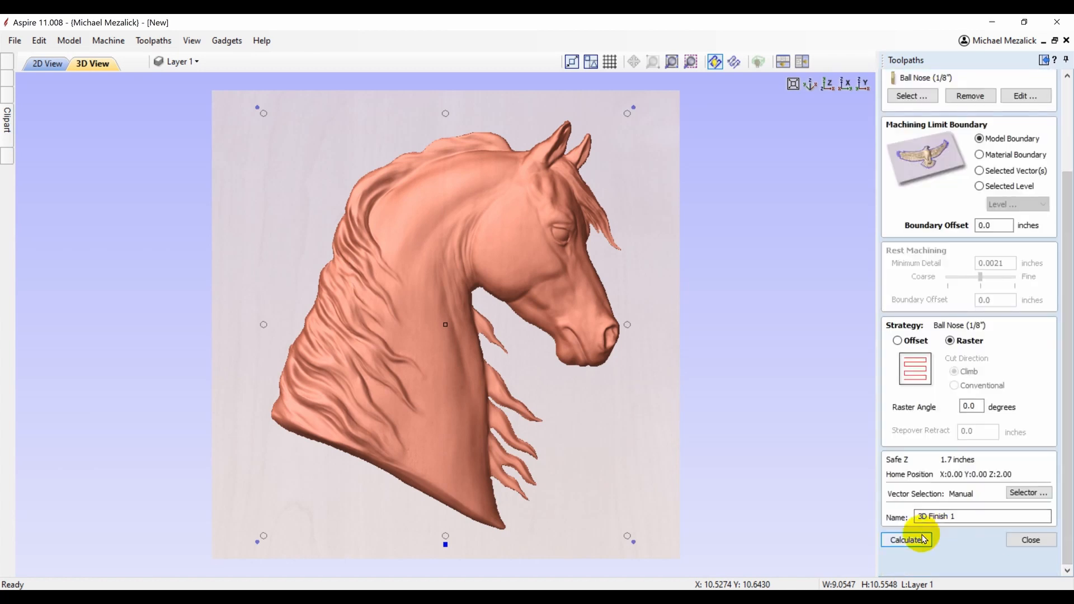
left_click(906, 540)
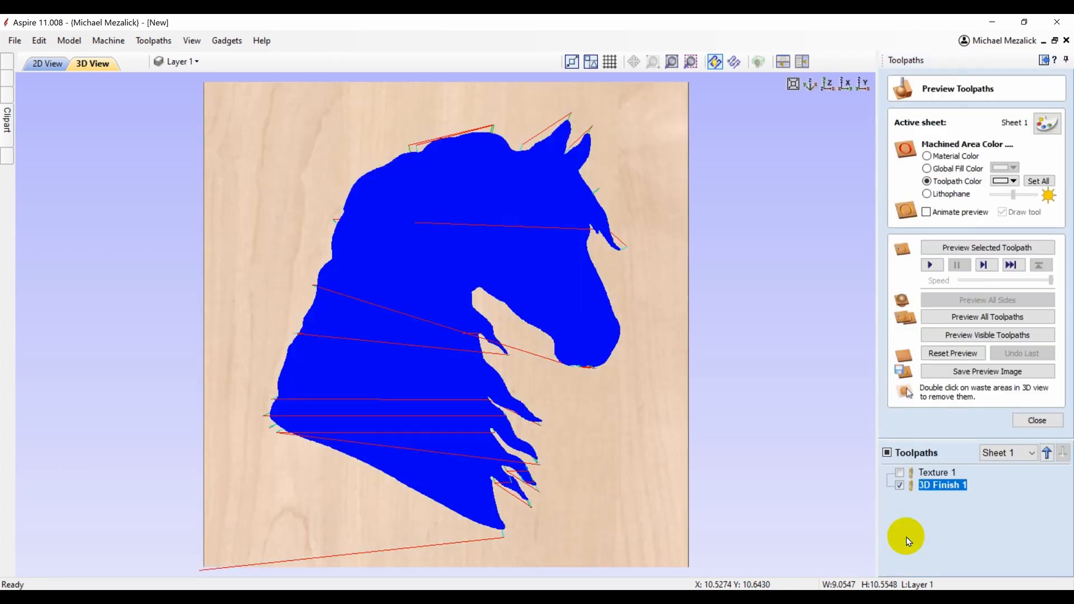
left_click(961, 246)
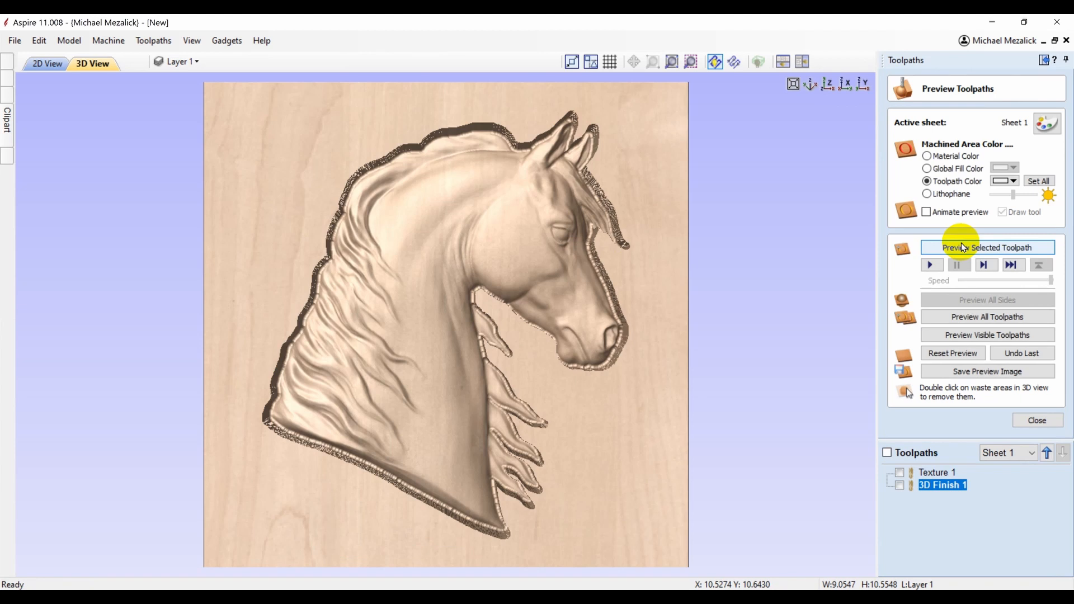
- Preview all toolpaths together and examine how the texture meets the carved horse head
left_click(969, 317)
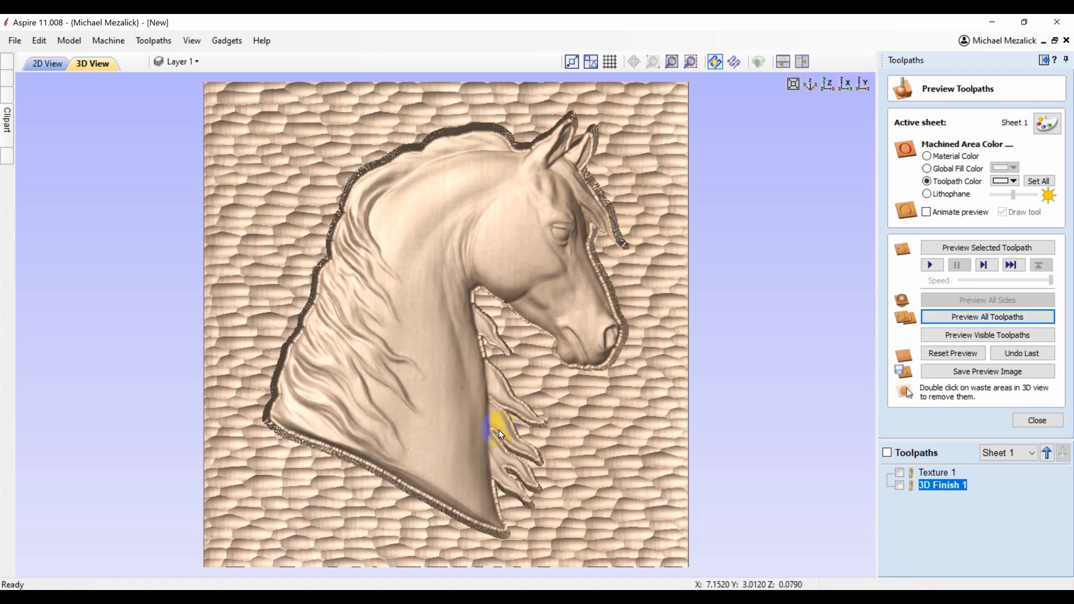
mouse_move(480, 478)
left_mouse_down()
mouse_move(452, 365)
mouse_move(474, 425)
mouse_move(475, 474)
left_mouse_up()
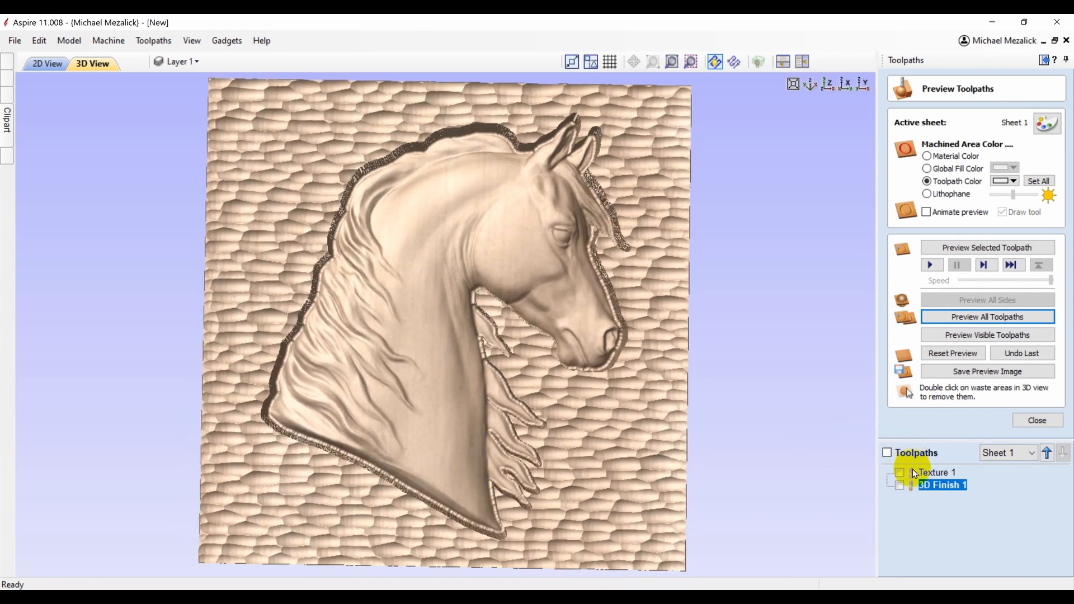
mouse_move(913, 471)
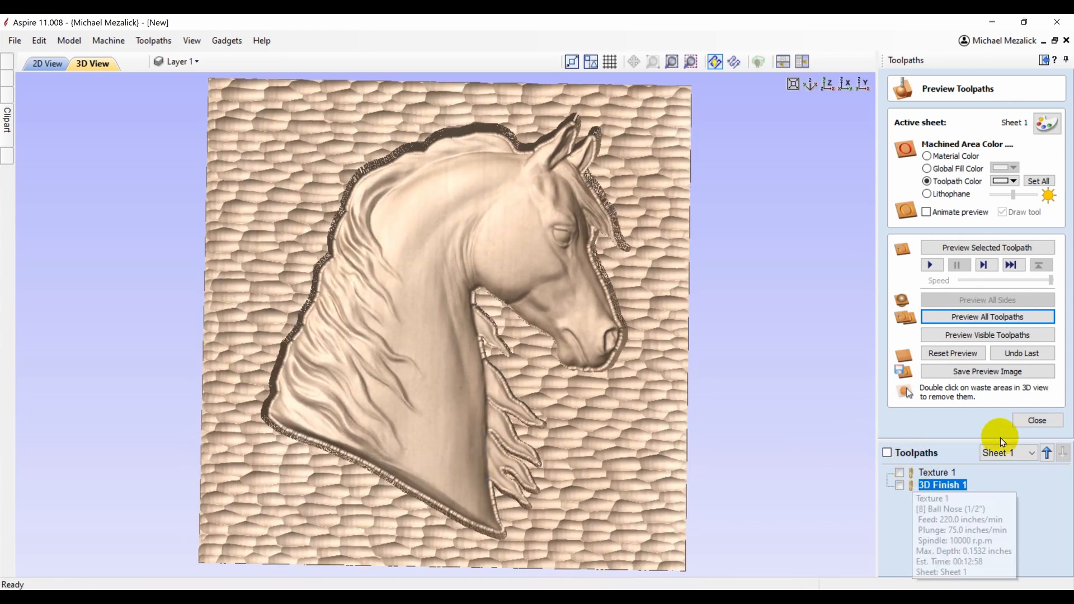
left_click(1025, 419)
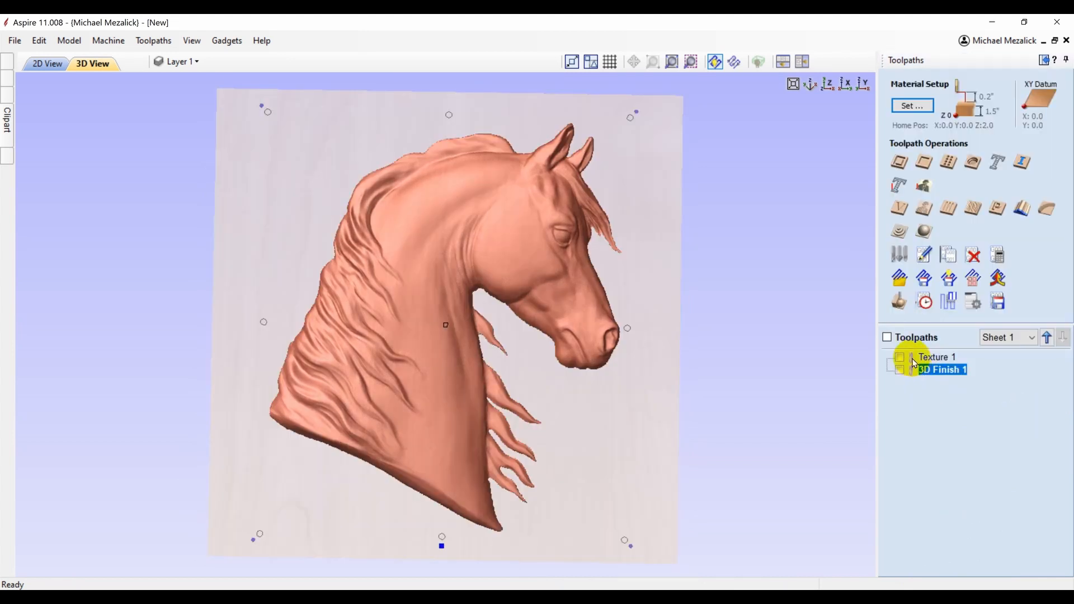
- Recalculate the Texture 1 toolpath projected onto the 3D model and preview it on uncut material
double_click(912, 356)
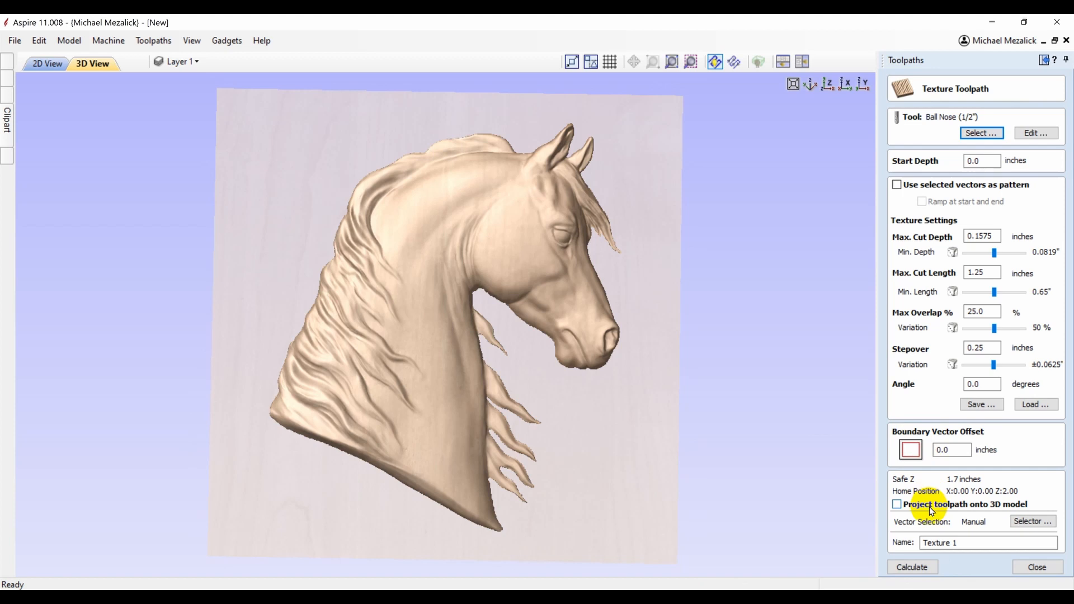
left_click(896, 506)
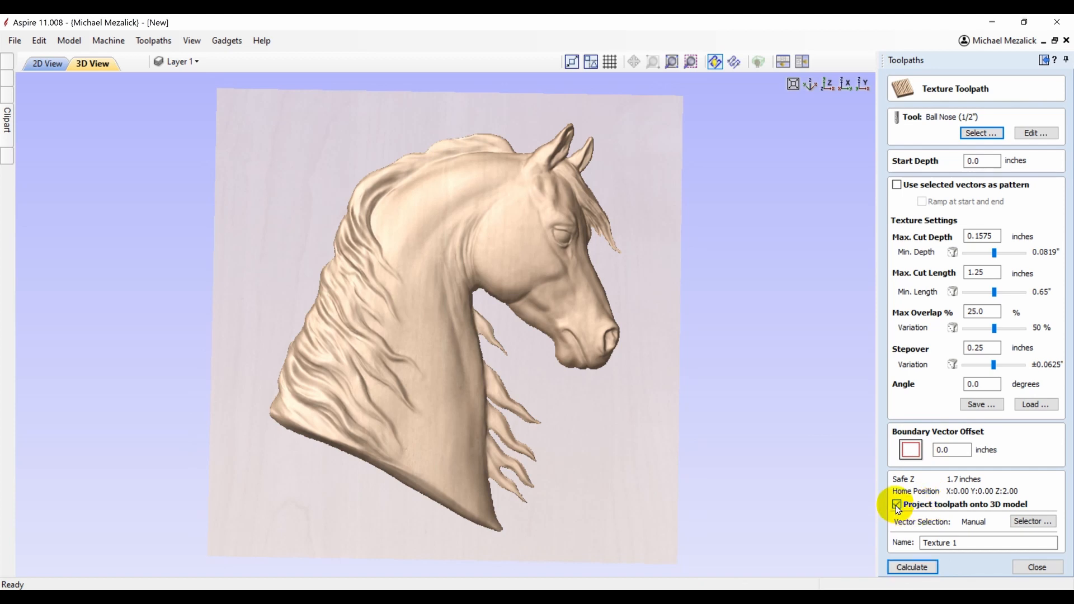
left_click(912, 567)
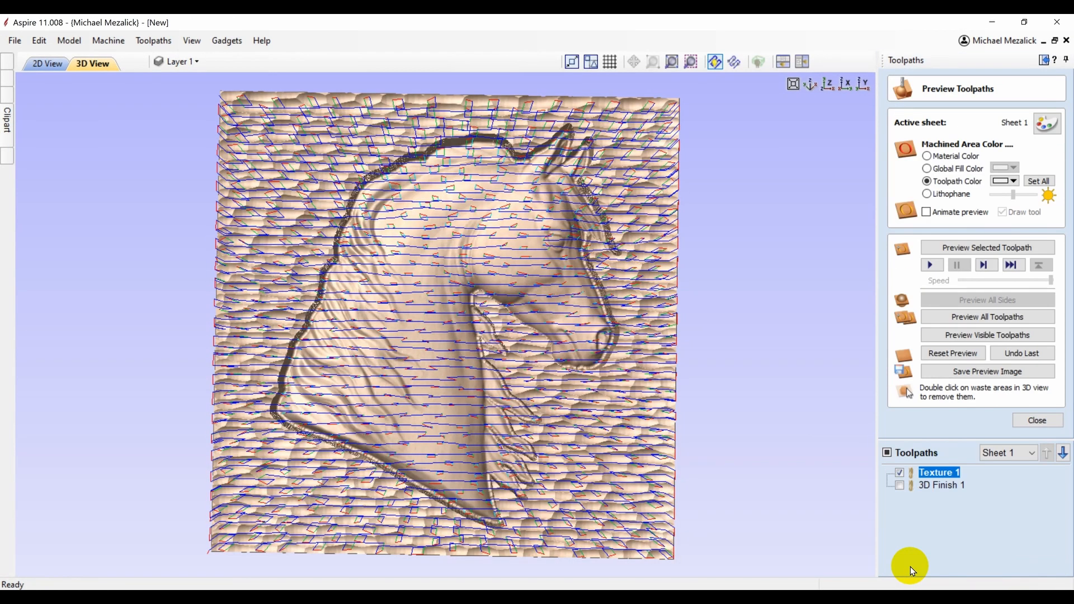
left_click(959, 354)
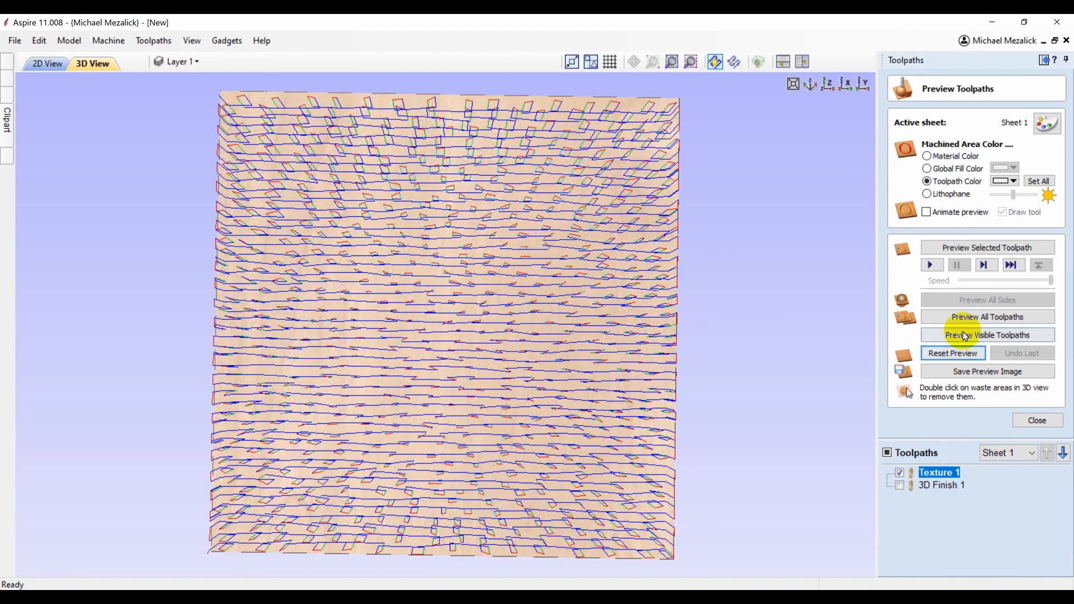
left_click(967, 249)
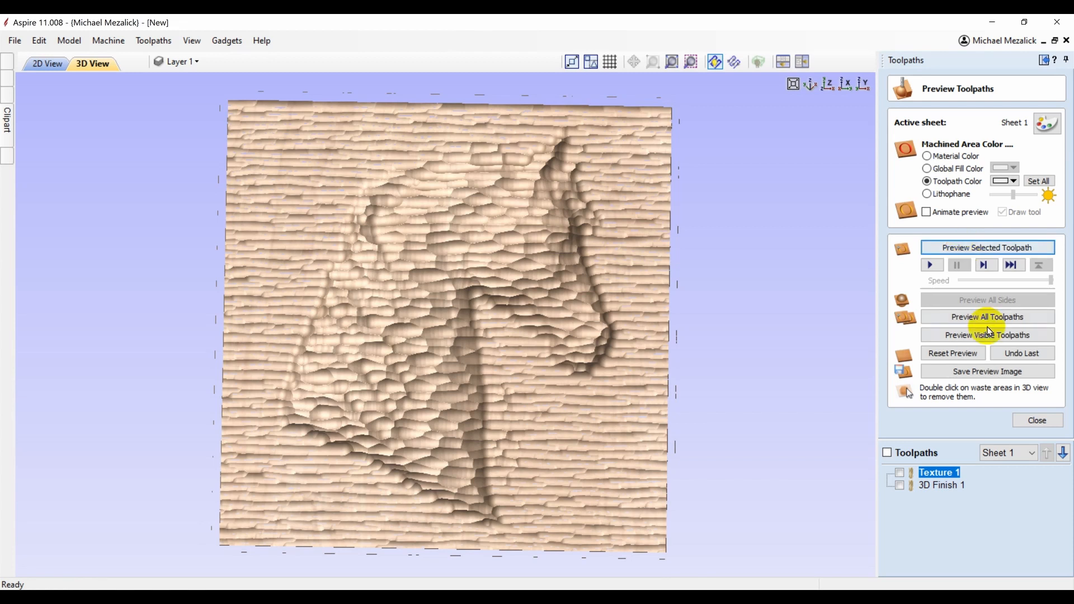
- Preview 3D Finish 1 over the projected texture, examine the horse head from an angle, and reset the preview
left_click(945, 486)
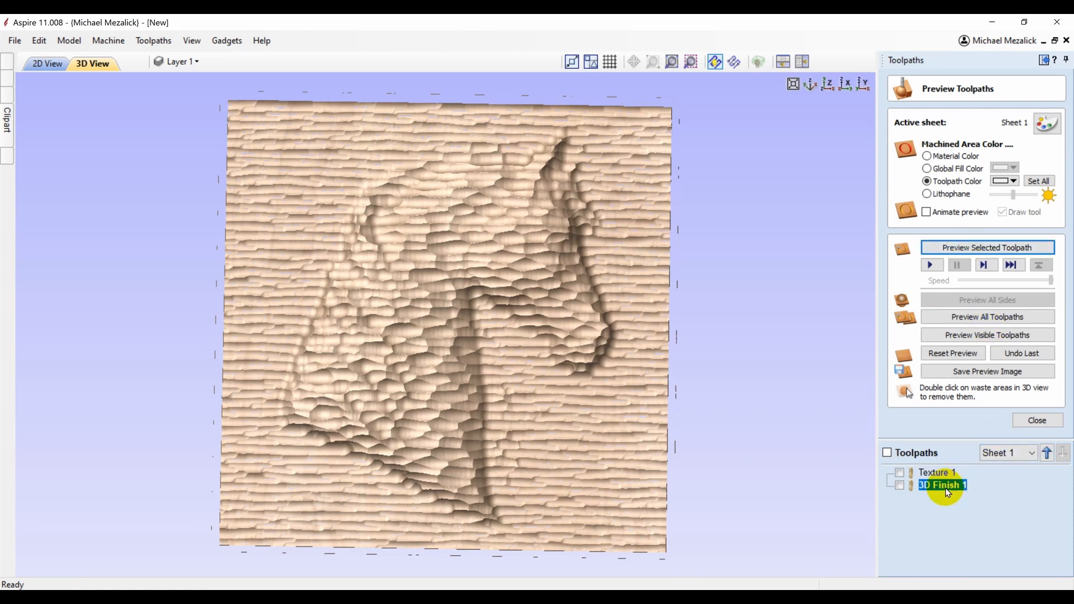
left_click(968, 250)
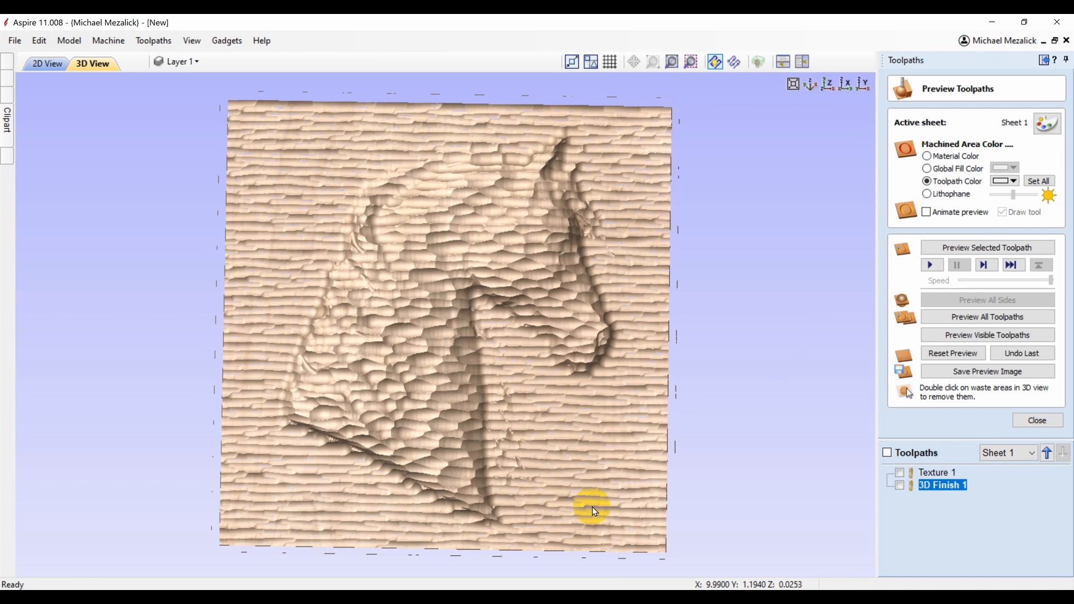
left_click_drag(586, 502, 600, 419)
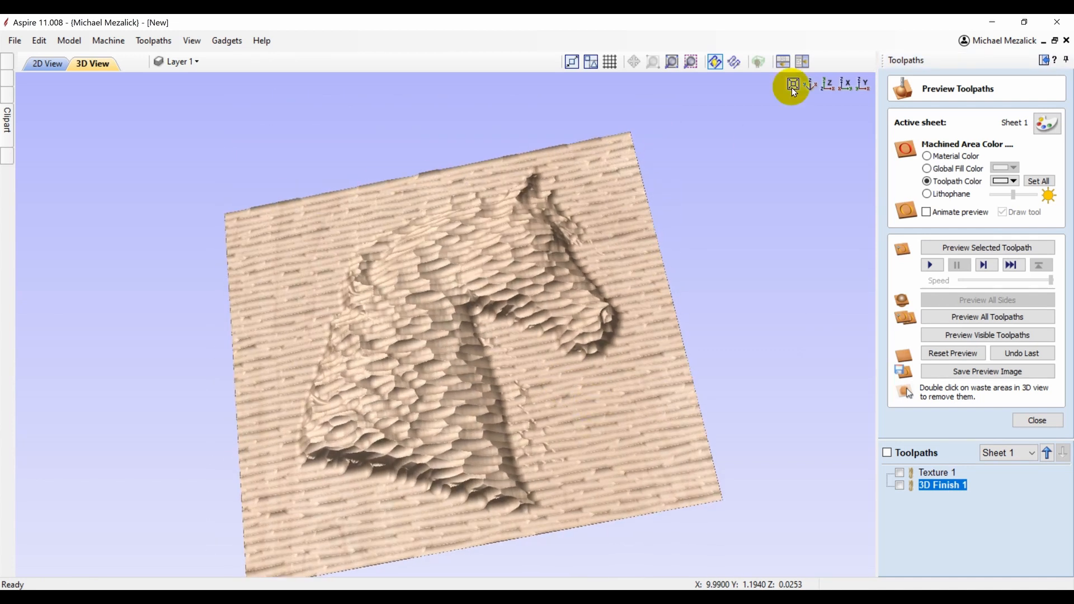
left_click(828, 85)
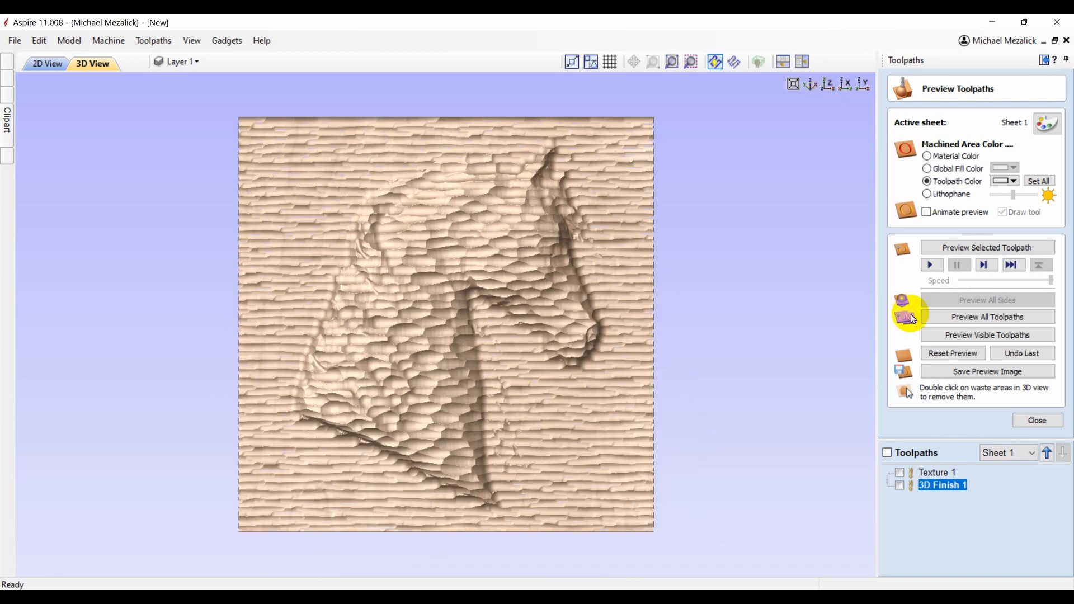
left_click(942, 355)
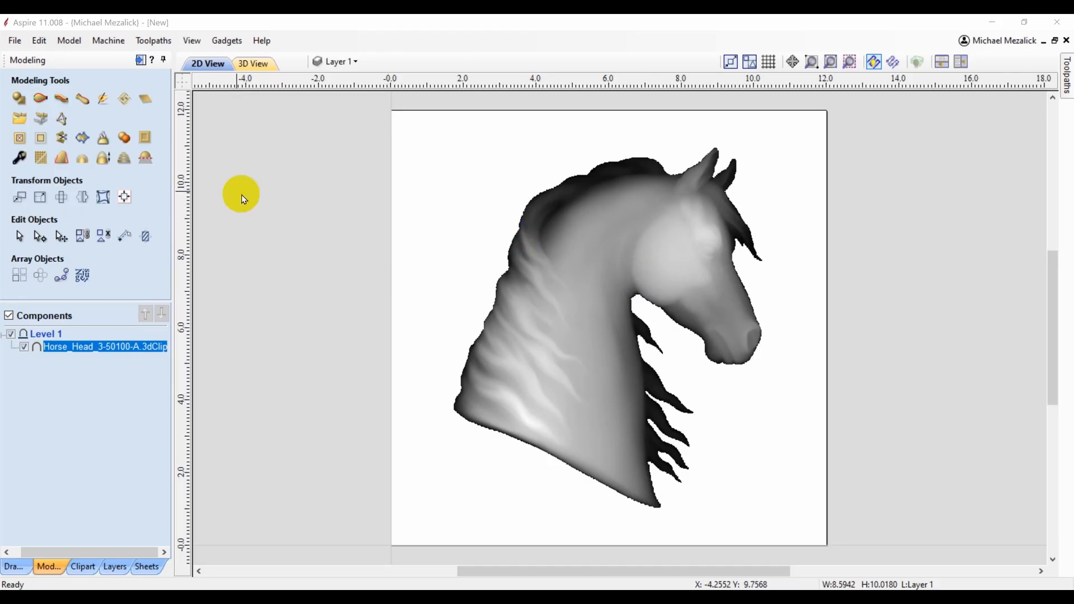
- Create a boundary vector around the horse head component and select it
left_click(82, 139)
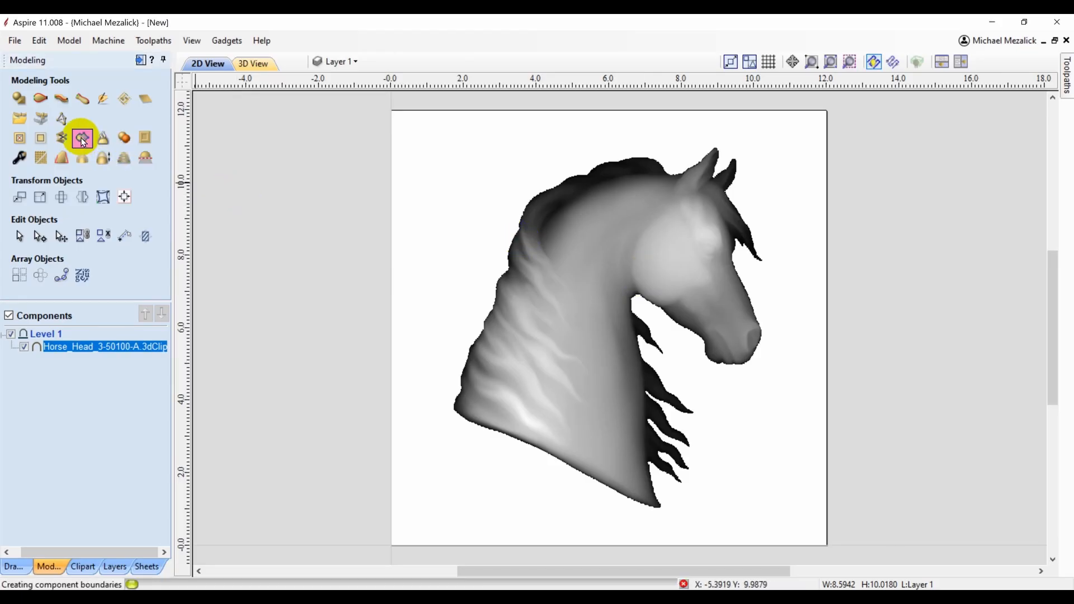
left_click(477, 428)
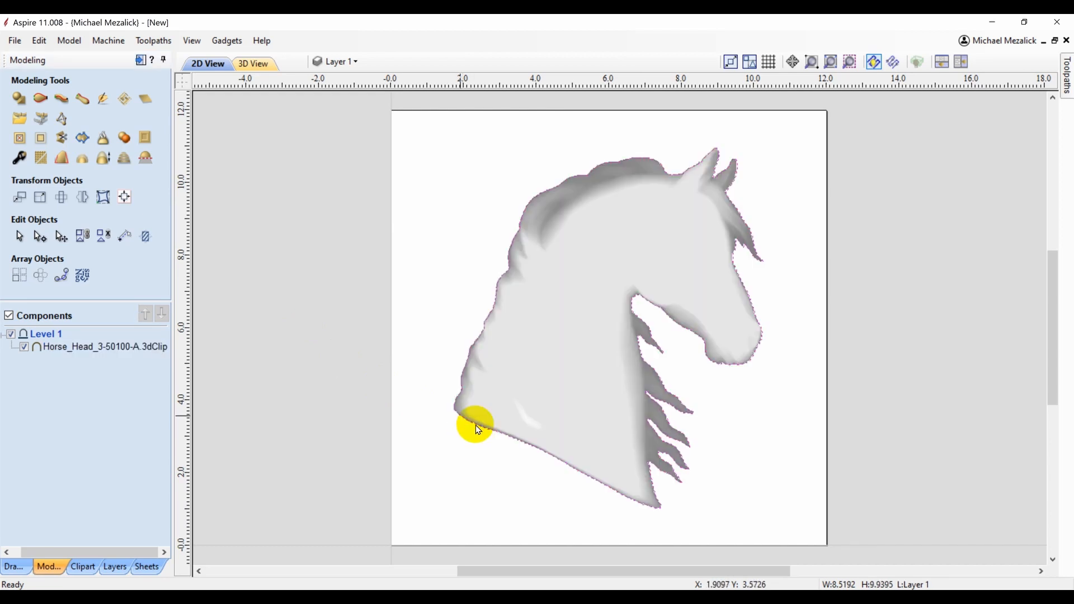
- Calculate the Texture 1 toolpath within the selected horse head boundary, projected onto the 3D model, and preview it
left_click(141, 61)
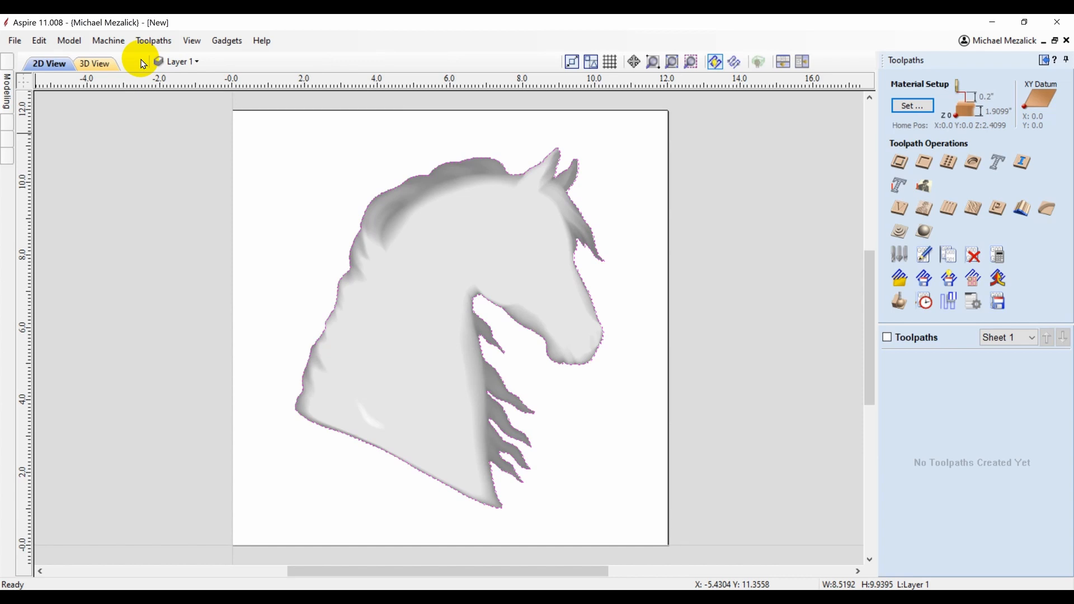
left_click(972, 209)
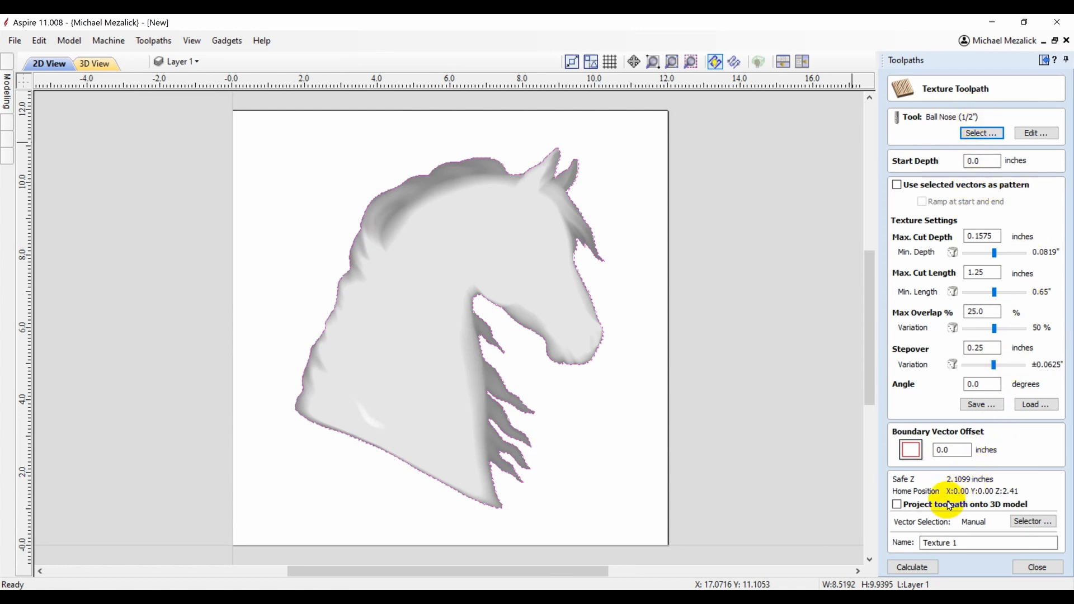
left_click(897, 505)
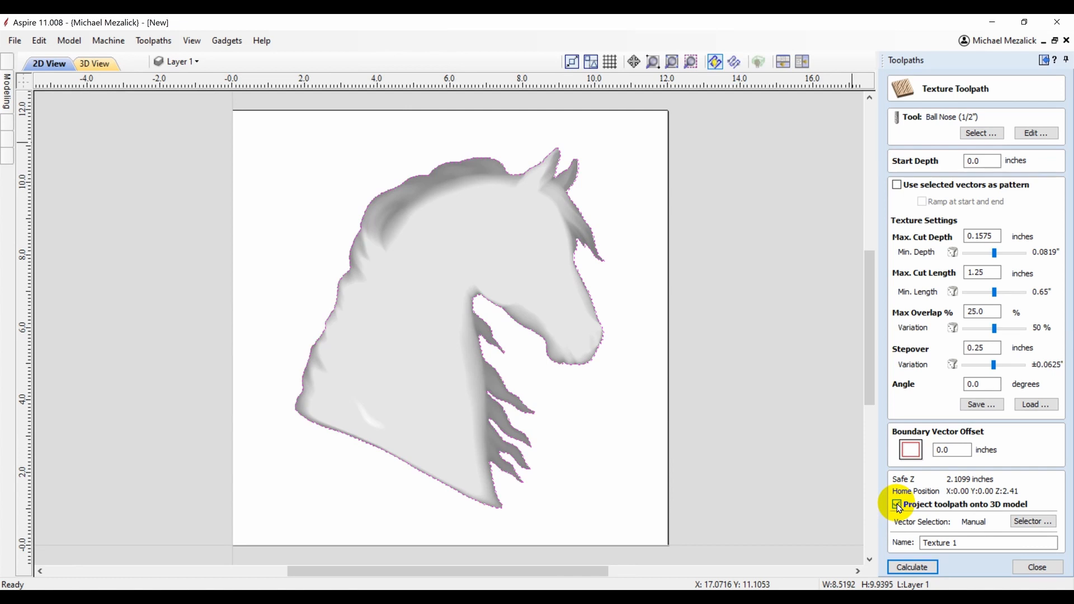
left_click(912, 567)
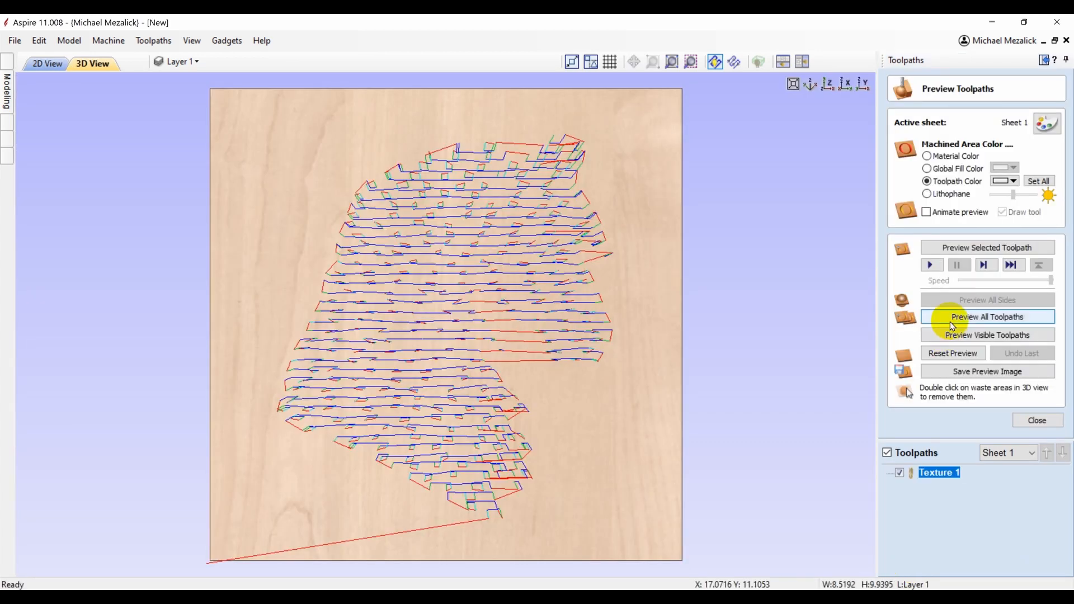
left_click(962, 249)
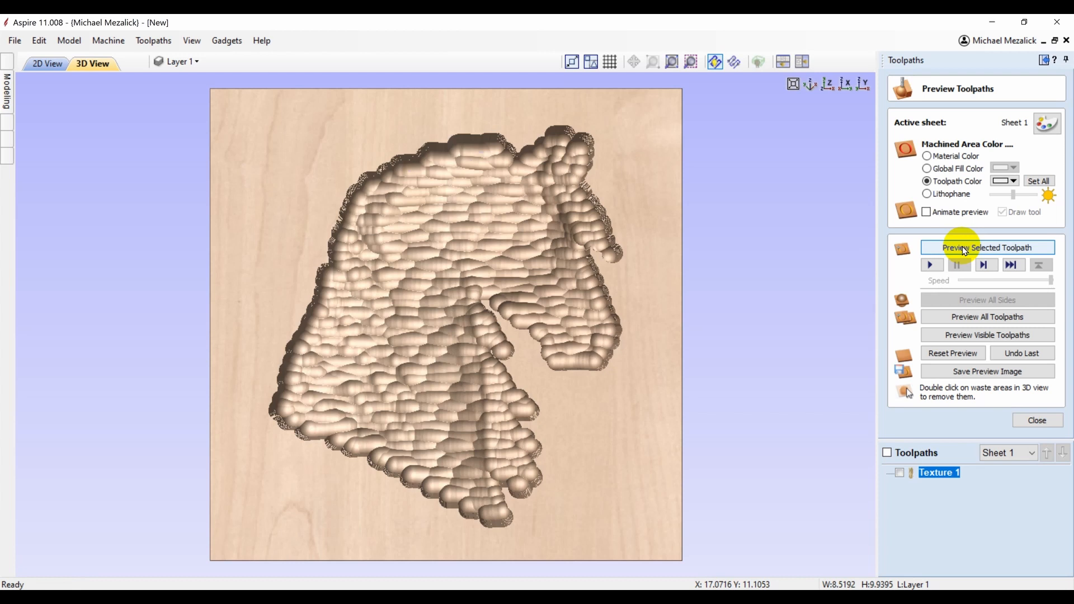
- Calculate the 3D Finish 1 toolpath with the 1/8" ball nose, model boundary and raster strategy
left_click(1037, 420)
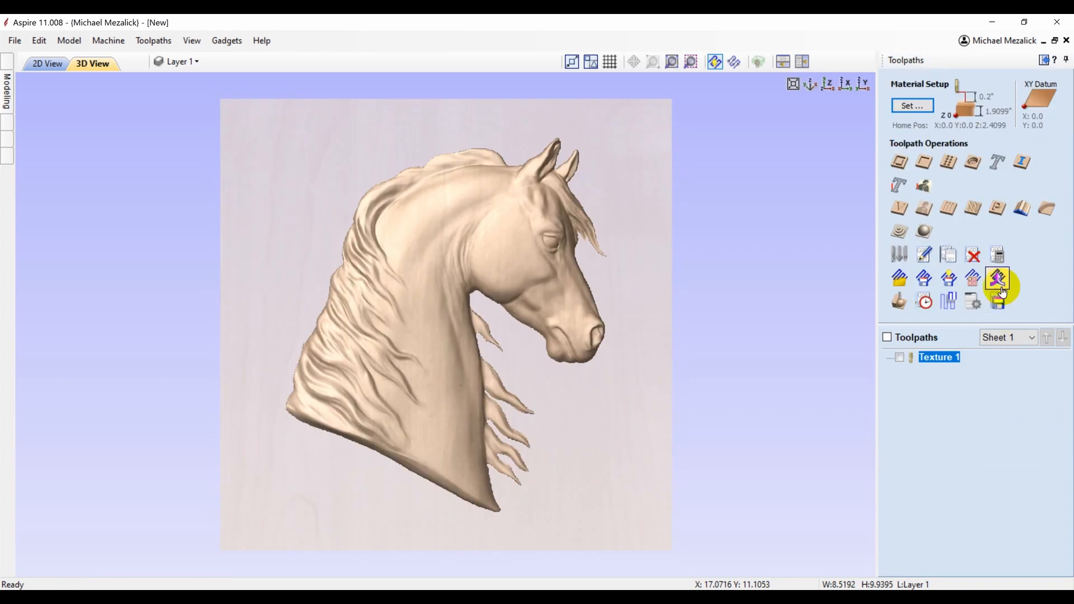
left_click(926, 237)
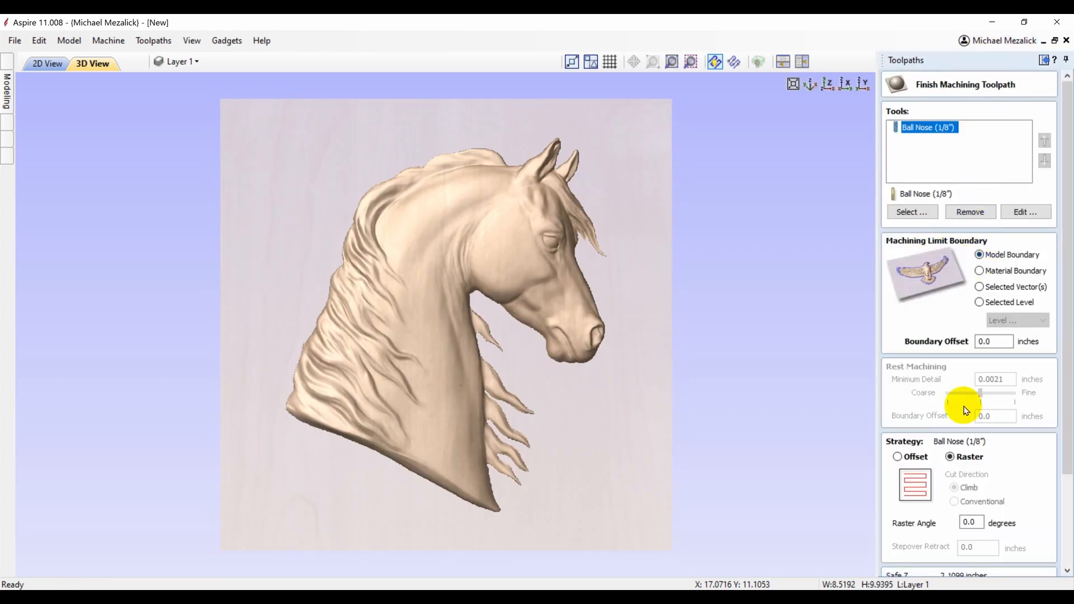
left_click_drag(1064, 414, 1065, 417)
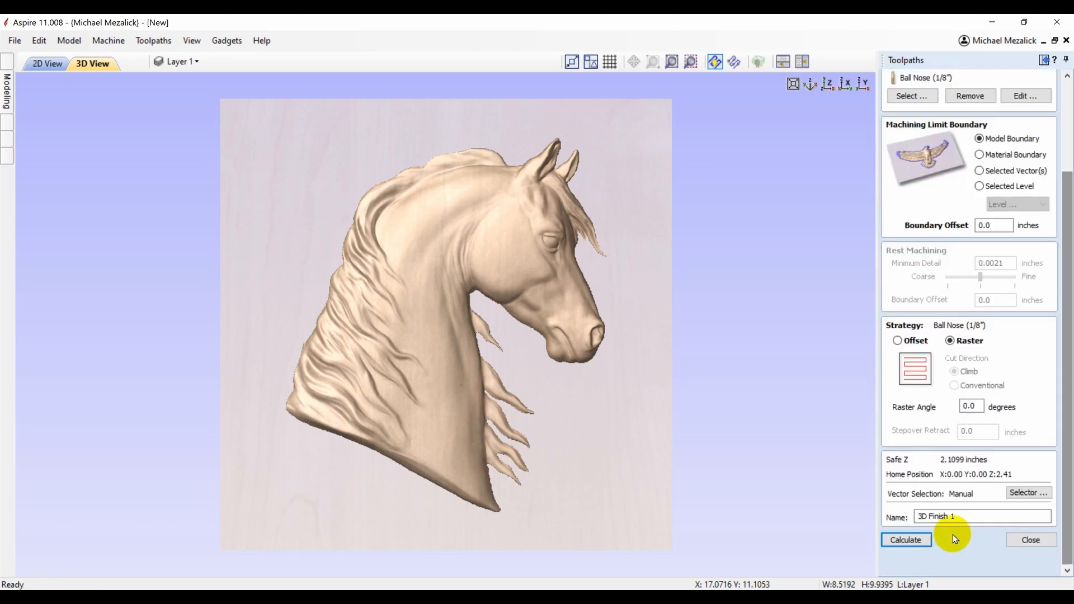
left_click(906, 539)
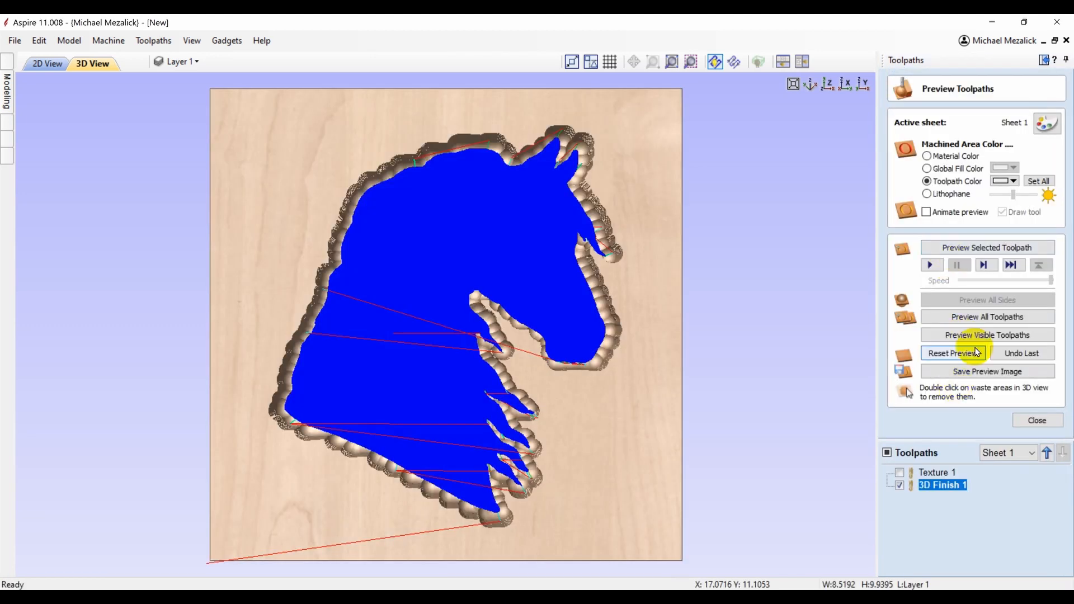
- Reorder 3D Finish 1 ahead of Texture 1, reset the preview and preview all toolpaths
left_click(1047, 453)
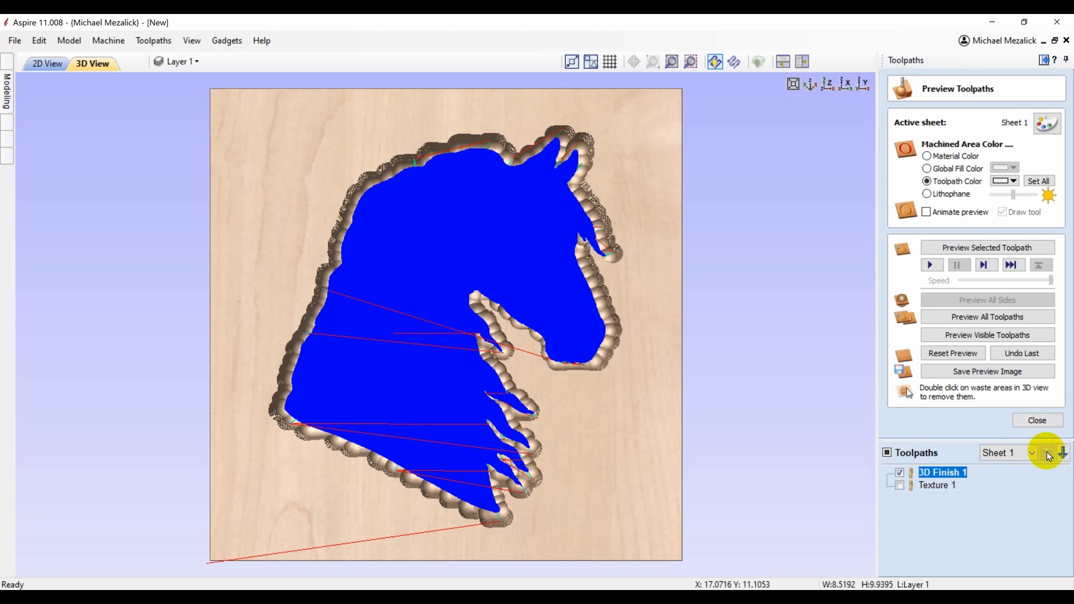
left_click(953, 353)
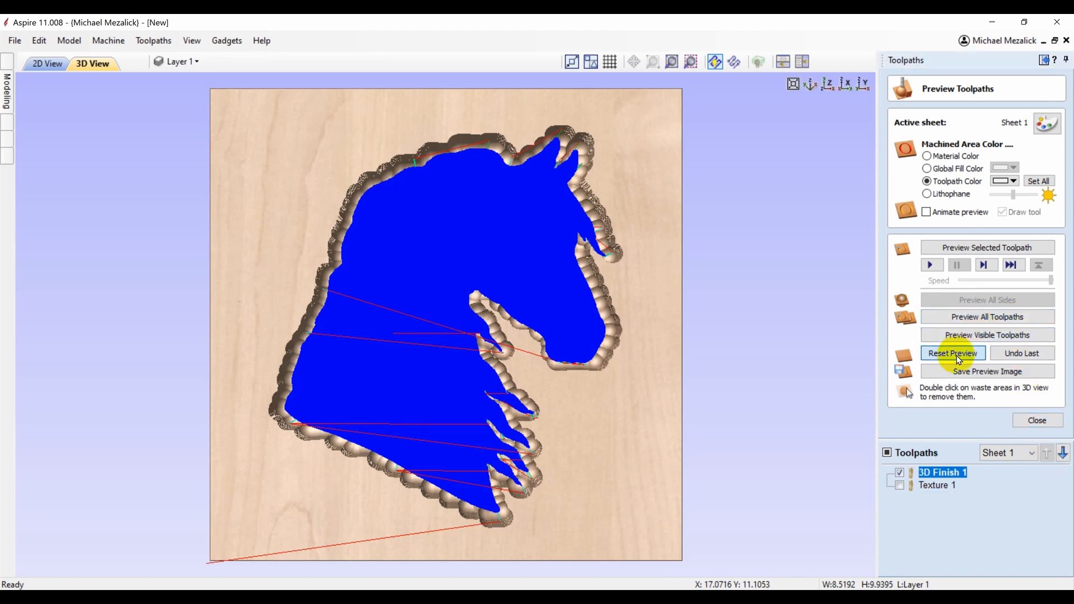
left_click(974, 318)
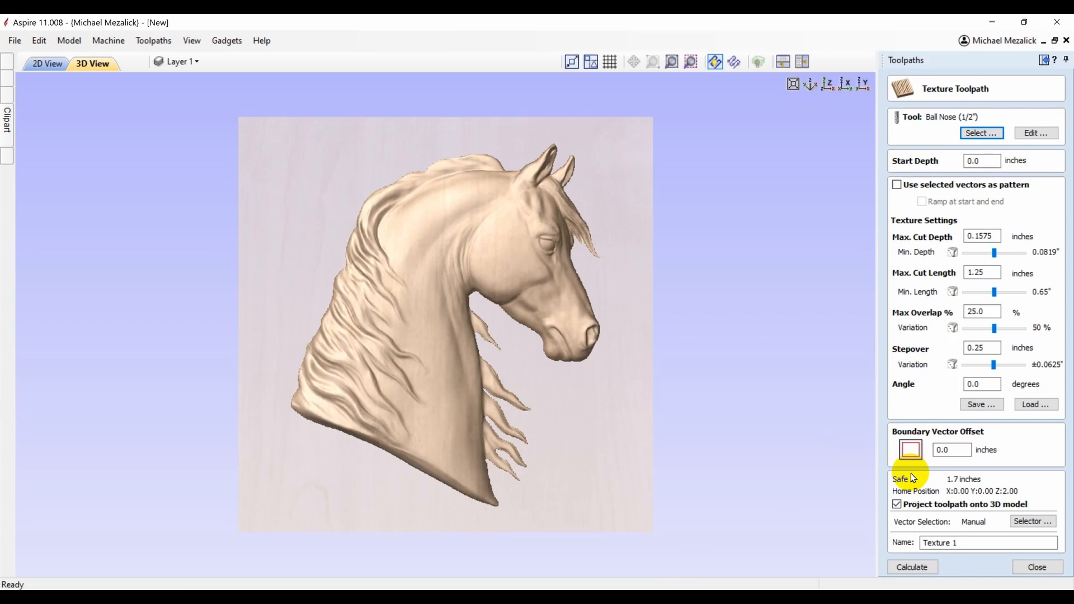
- Calculate Texture 1 without projecting it onto the 3D model, preview it on the material and examine it from an angle
left_click(897, 505)
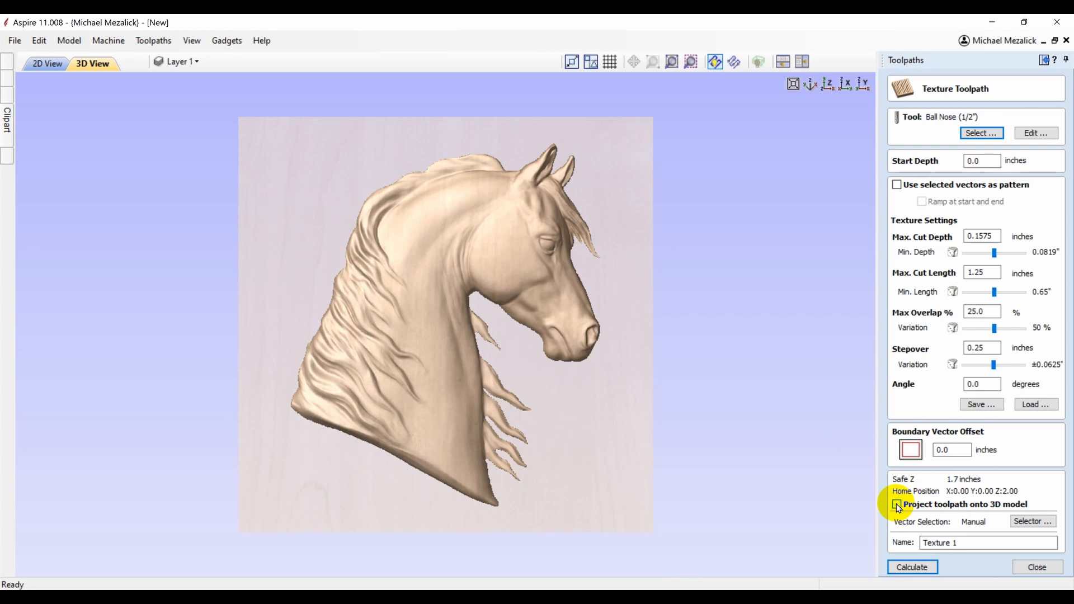
left_click(909, 567)
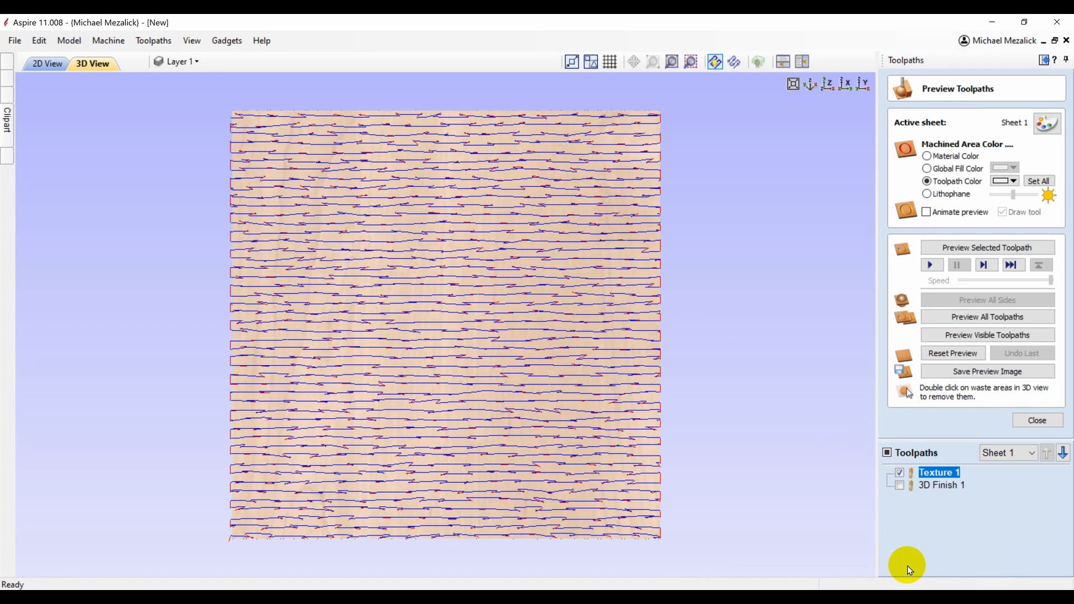
left_click(970, 251)
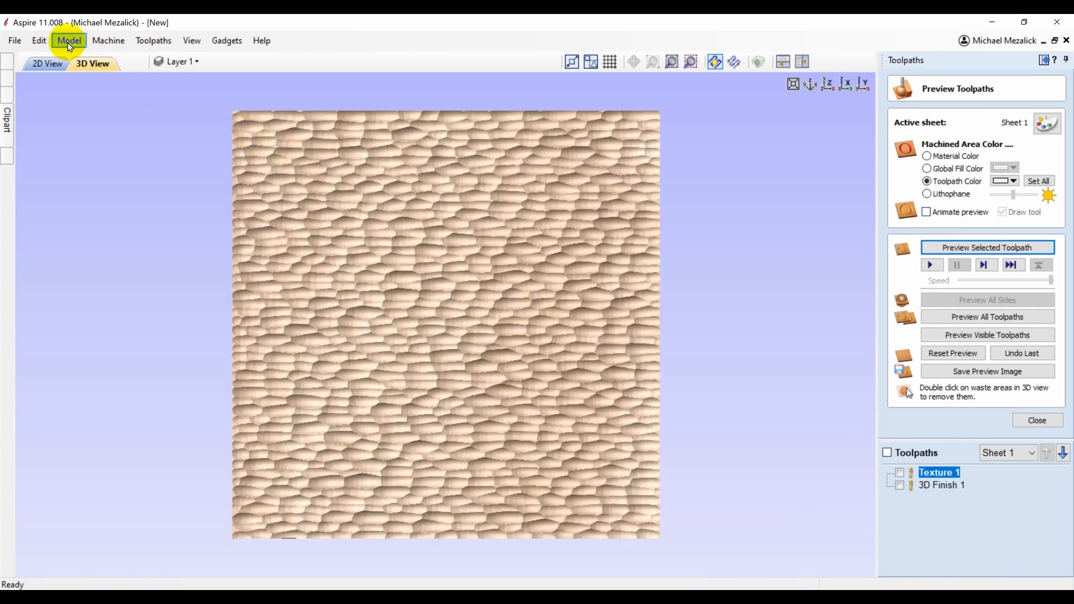
left_click_drag(359, 543, 290, 370)
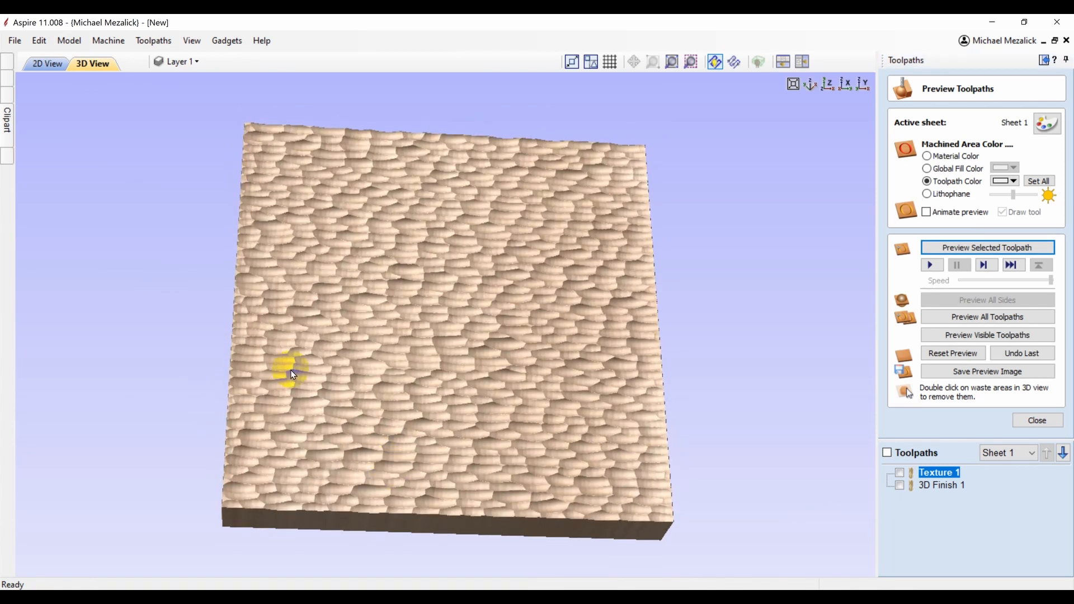
- Create a component from the texture toolpath preview and leave the preview
left_click(70, 41)
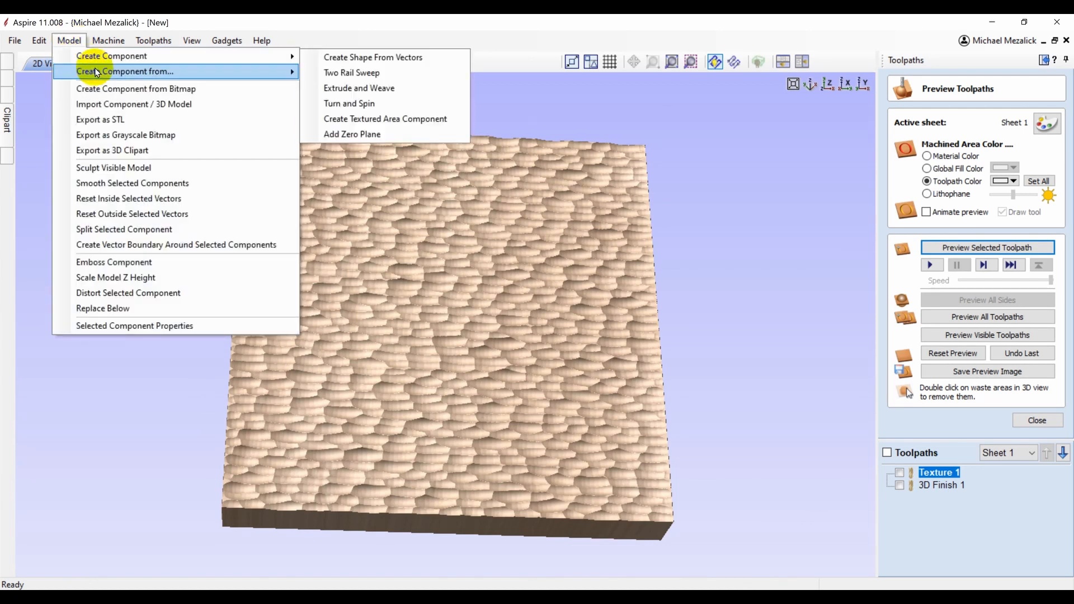
left_click(96, 72)
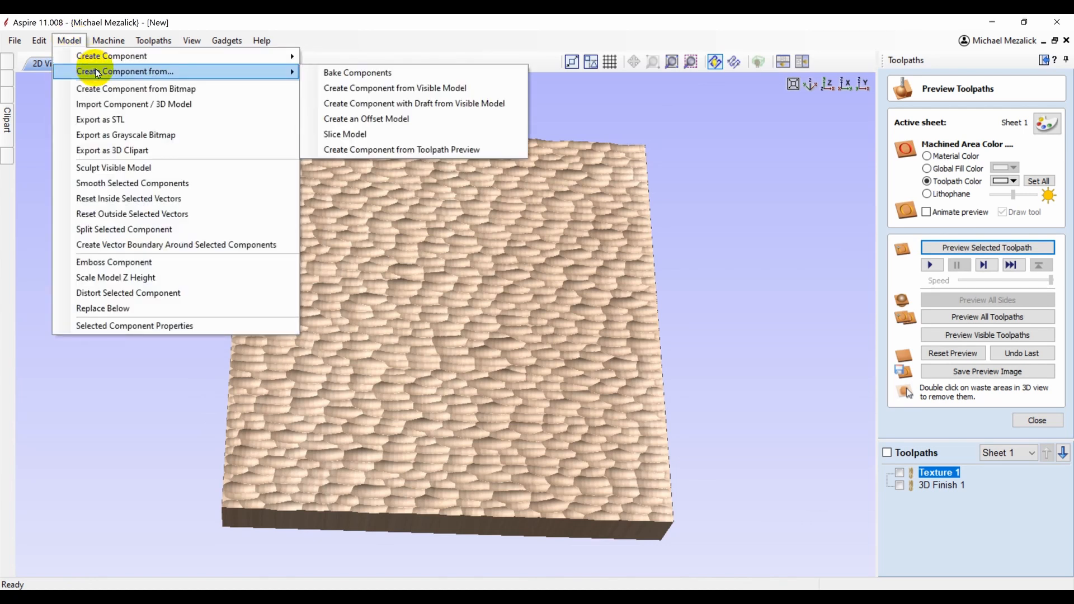
left_click(390, 148)
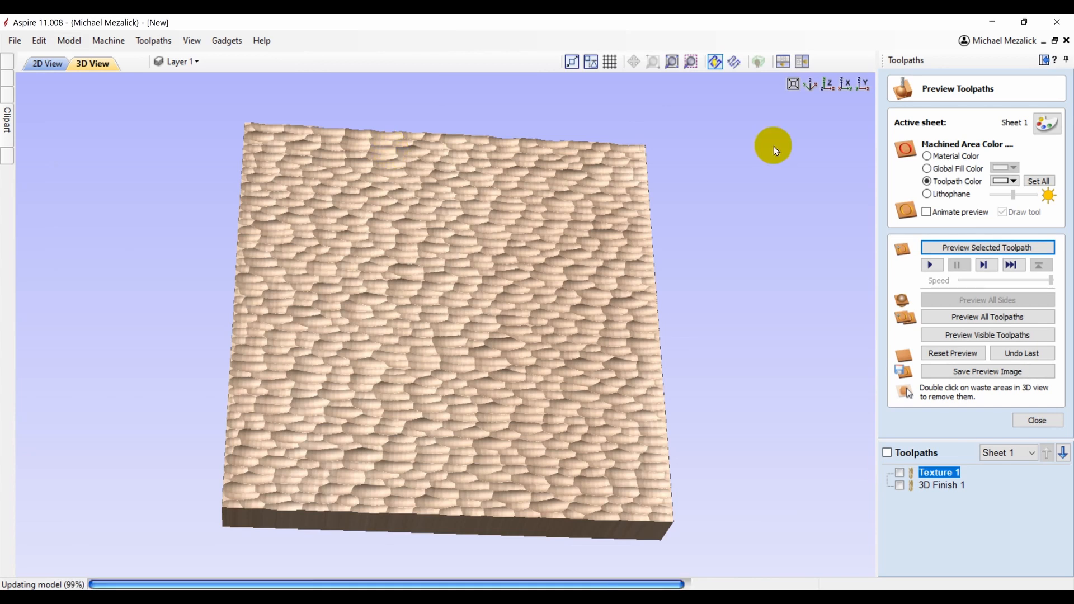
left_click(1036, 420)
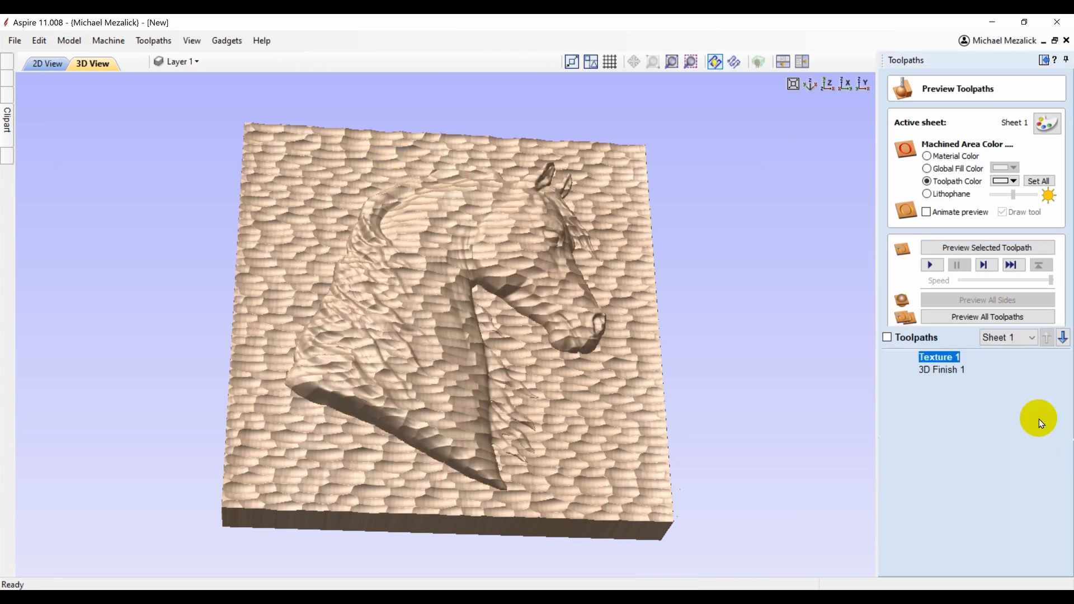
- Highlight the horse head and Toolpath Preview components in turn, and create a vector boundary around the horse head in 2D
left_click(1044, 58)
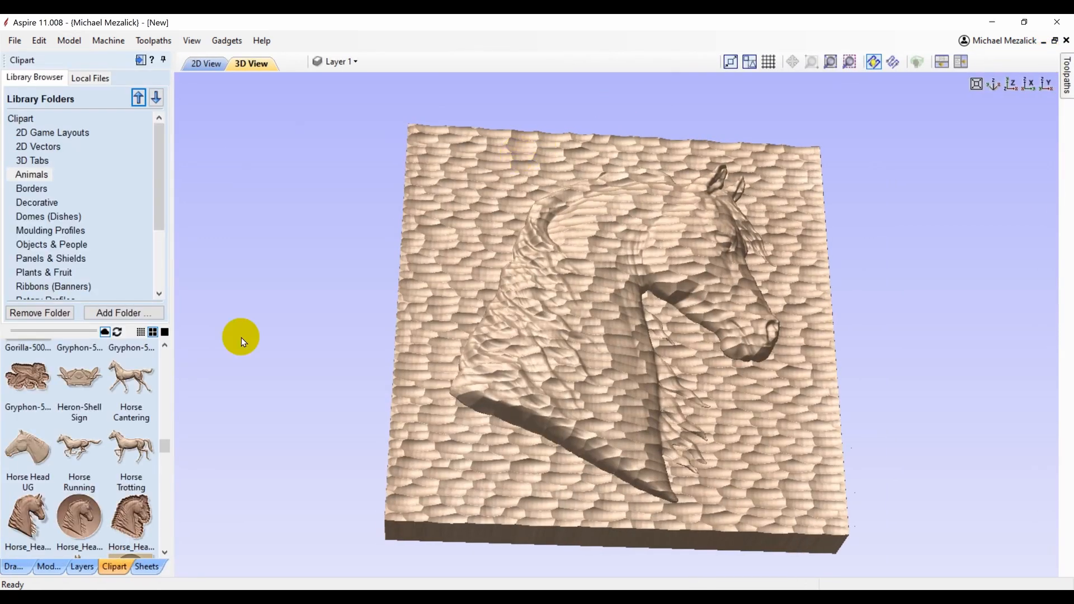
left_click(49, 567)
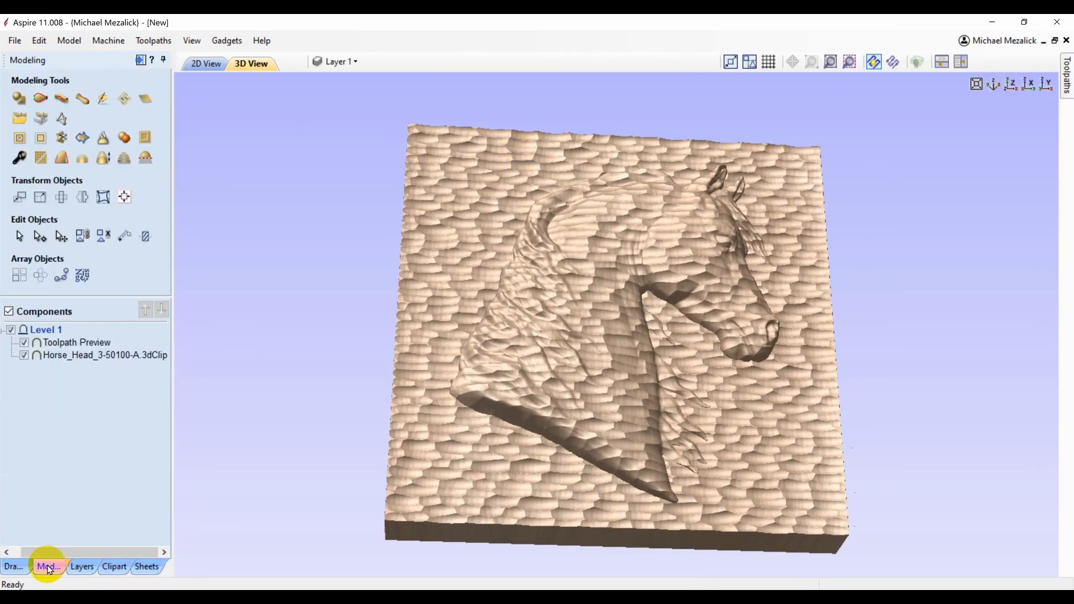
left_click(91, 356)
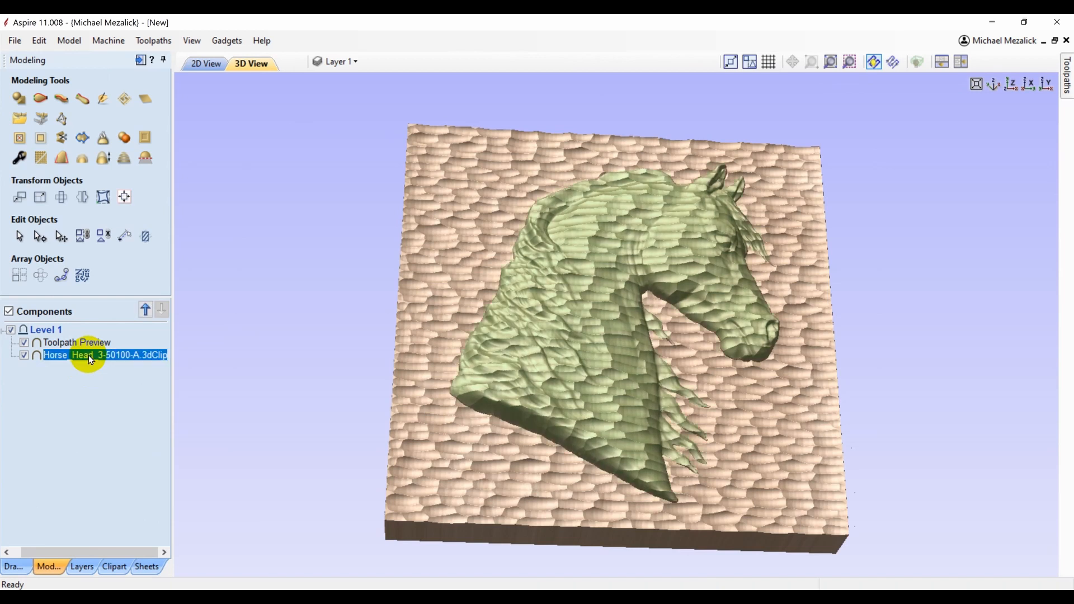
left_click(89, 344)
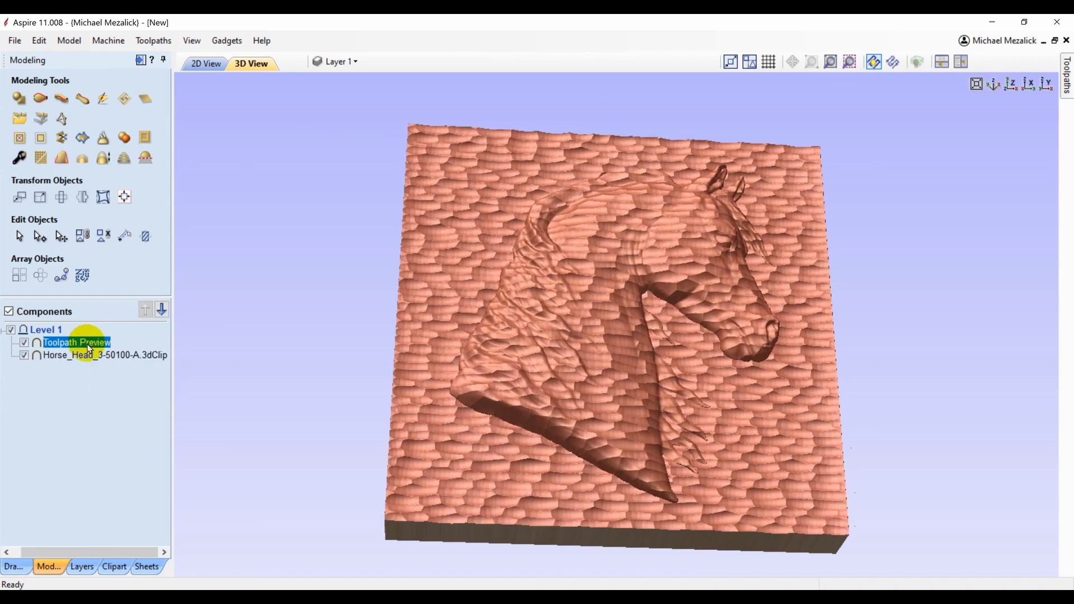
left_click(213, 70)
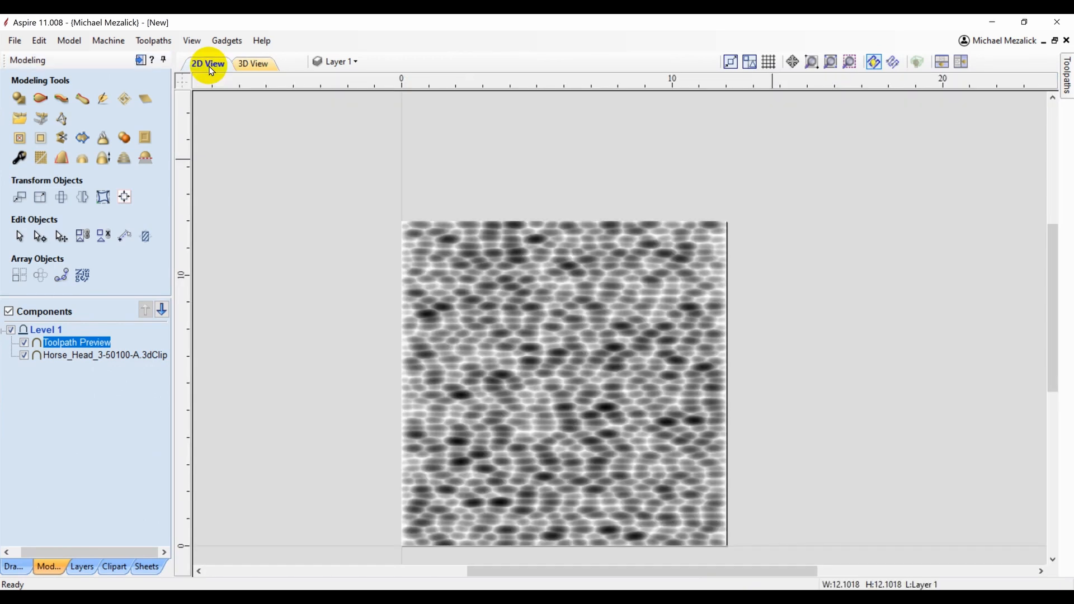
left_click(79, 357)
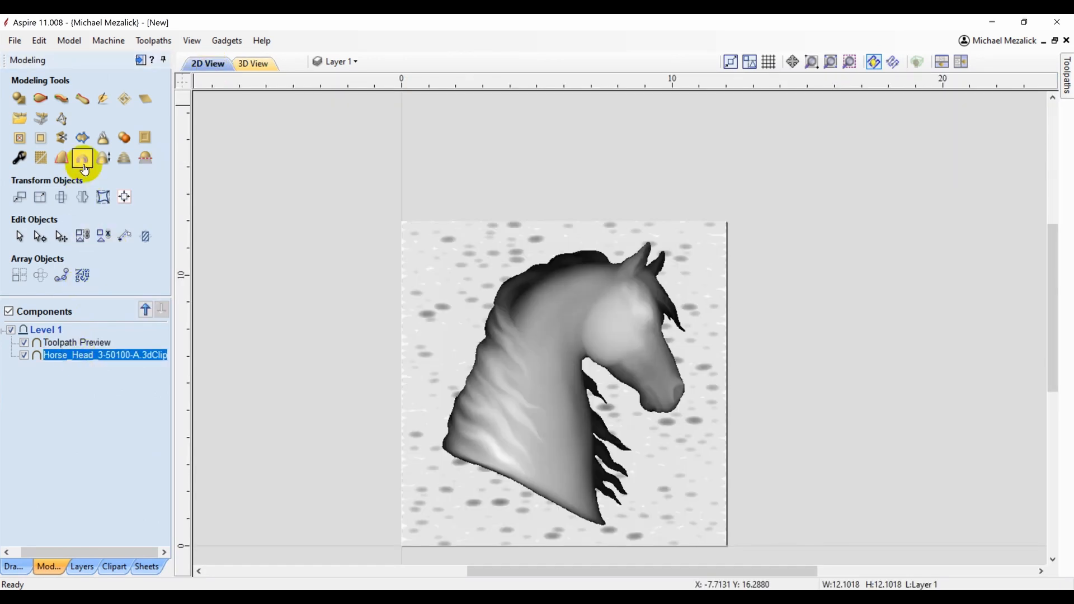
left_click(84, 140)
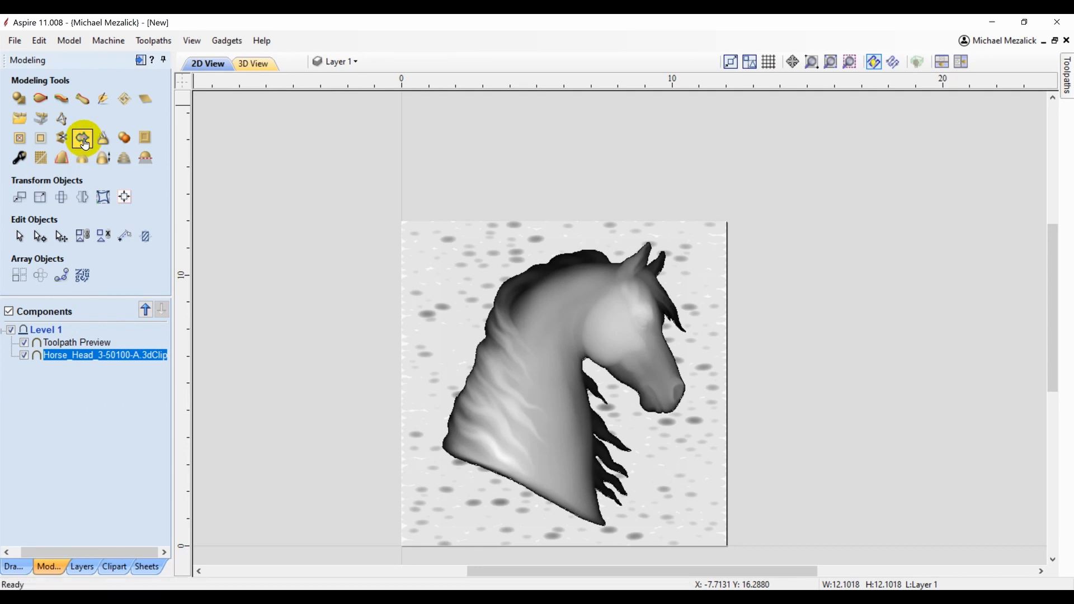
- Clear the Toolpath Preview component outside the horse head boundary vector and view the result from above in 3D
left_click(470, 464)
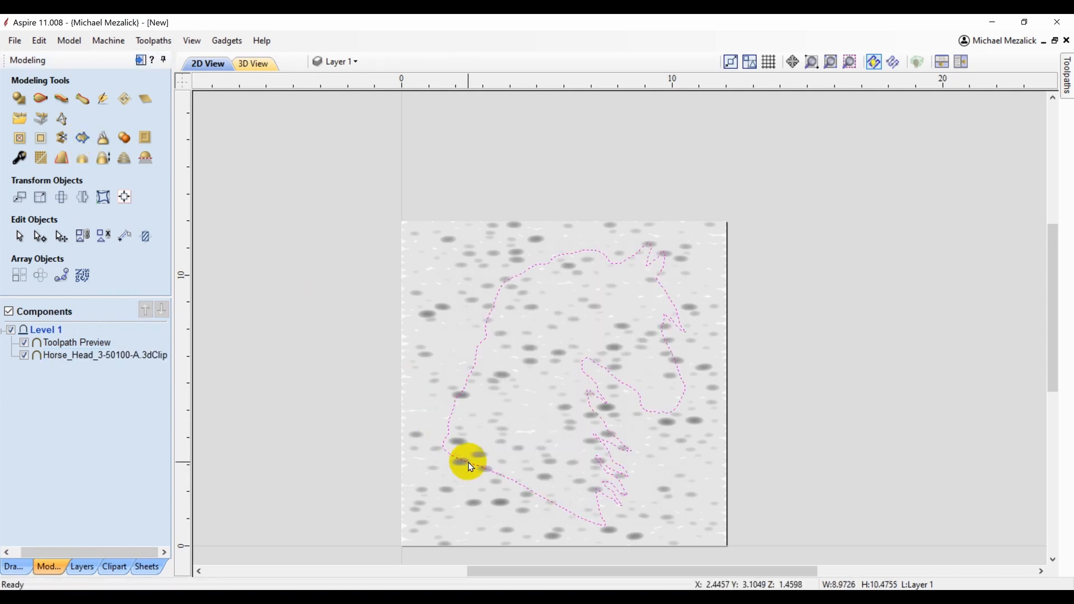
left_click(452, 507)
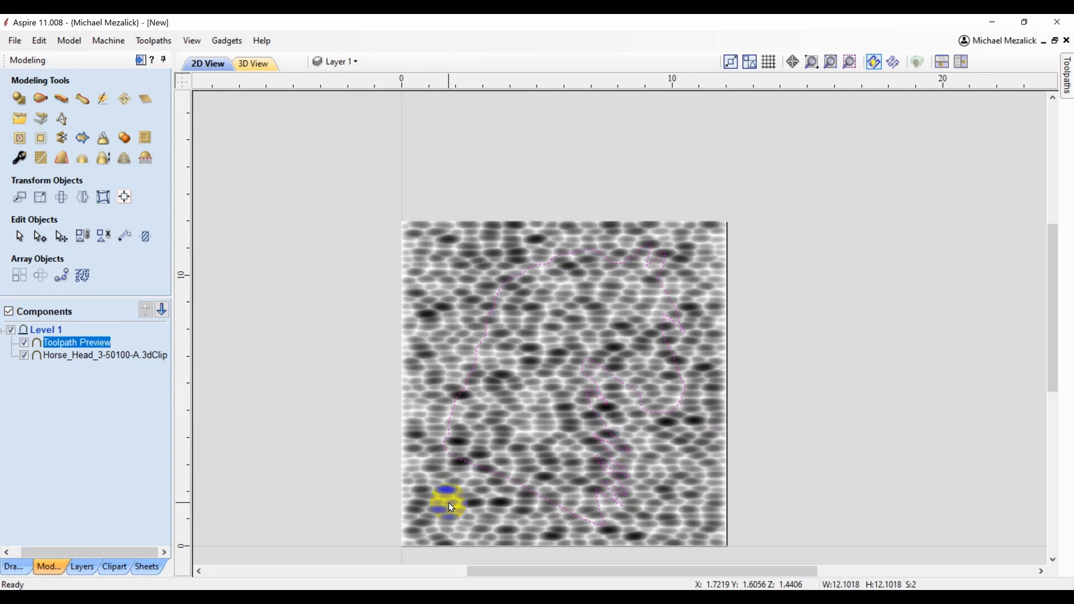
left_click(44, 141)
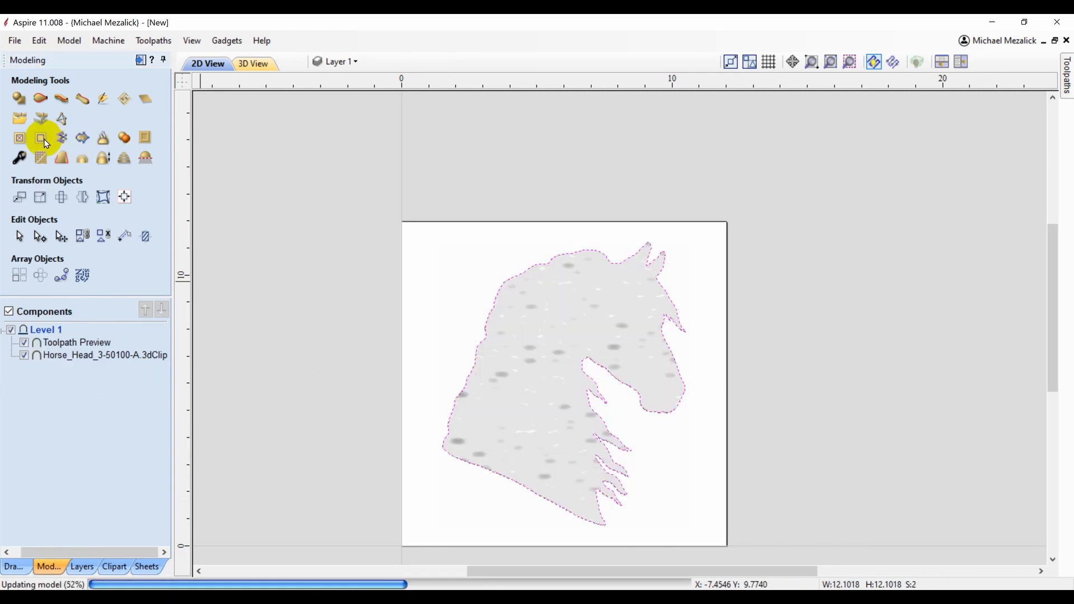
left_click(252, 64)
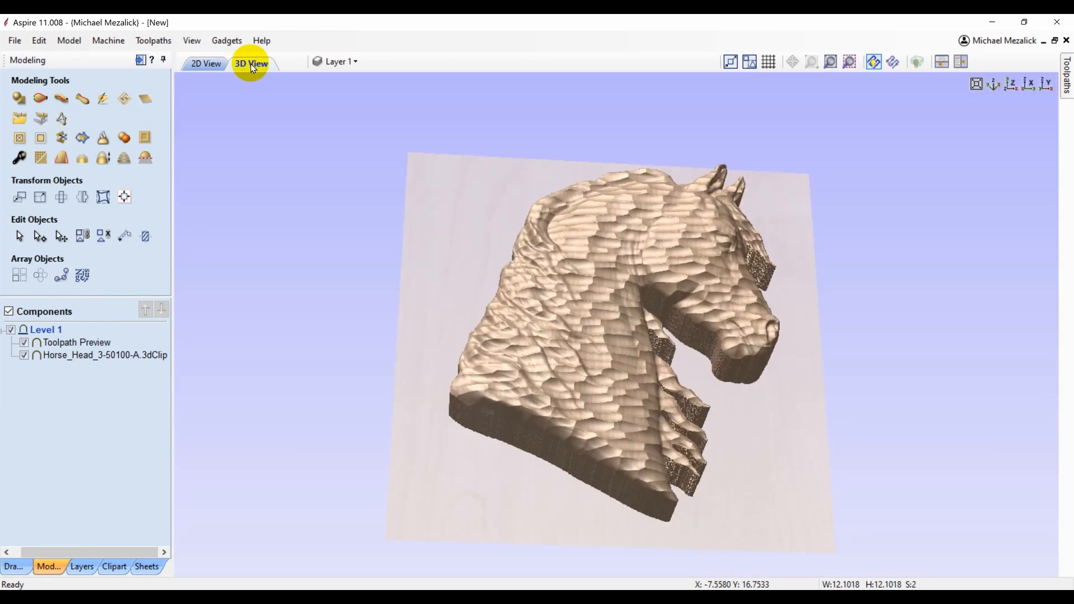
left_click(1011, 83)
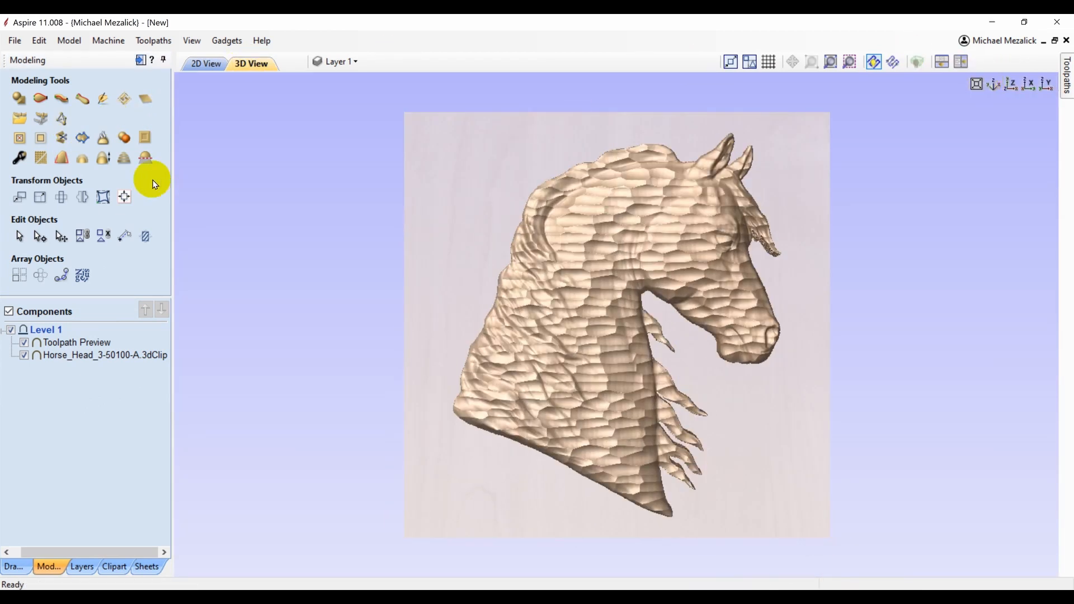
- Lower the Toolpath Preview component's shape height to about 0.48 inches, with highlighting of selected components turned off for a clear view
left_click(78, 343)
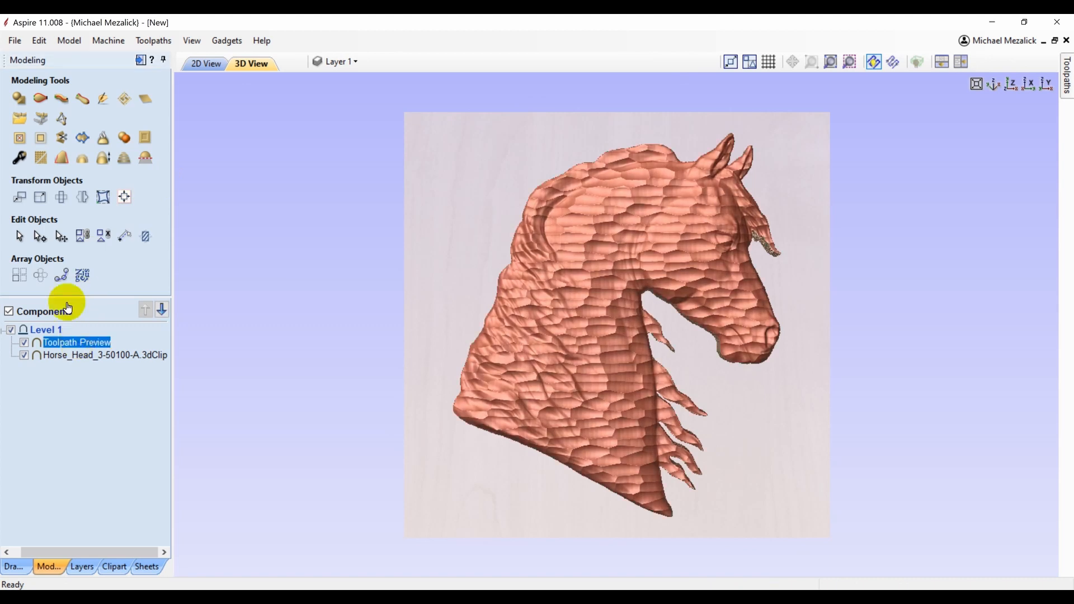
left_click(22, 159)
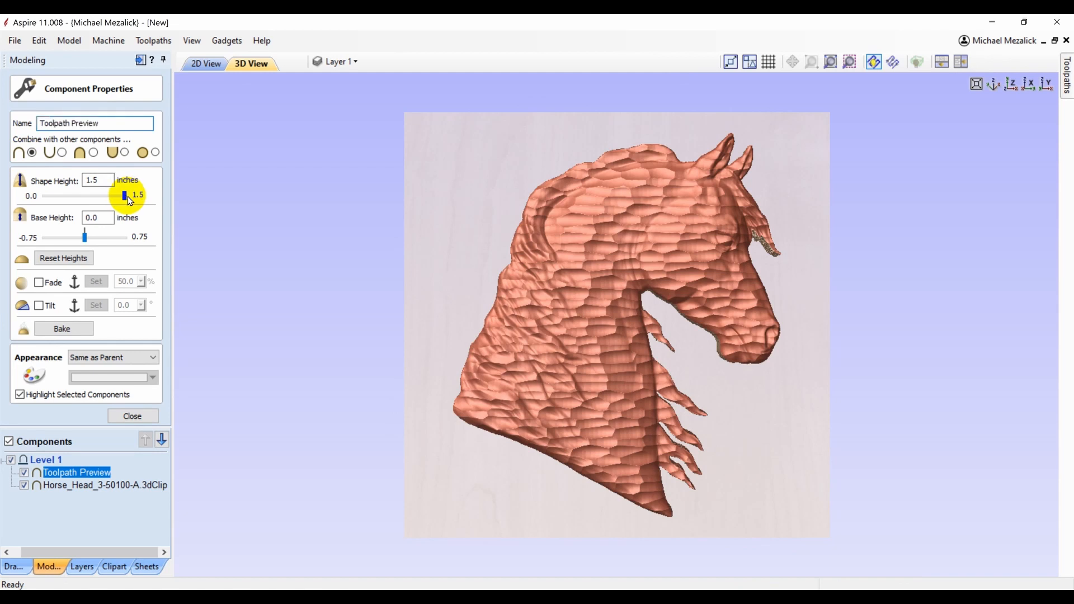
left_click_drag(124, 197, 83, 199)
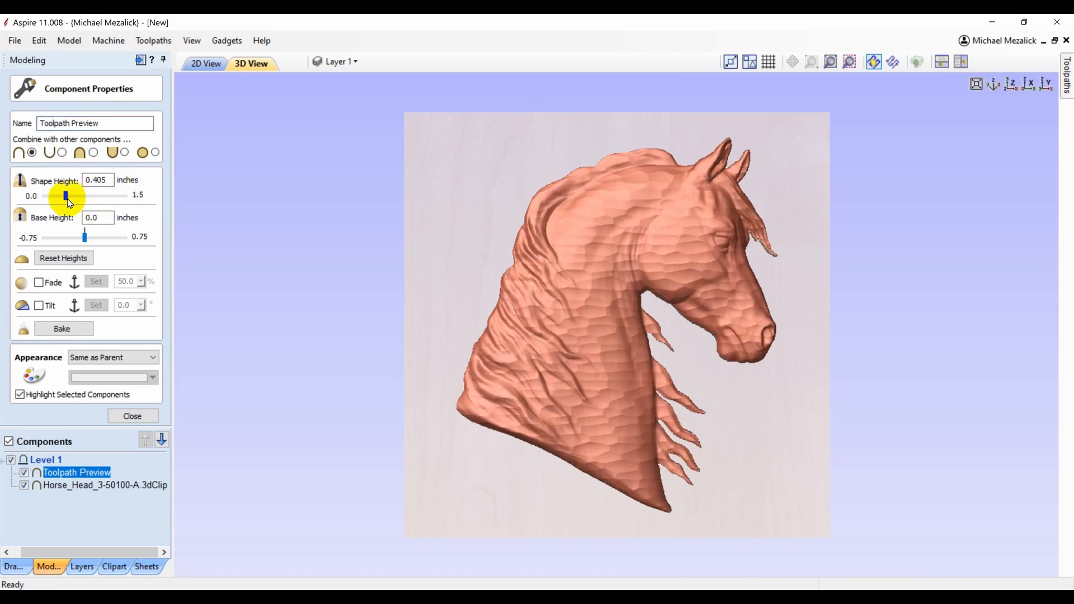
left_click_drag(69, 202, 71, 199)
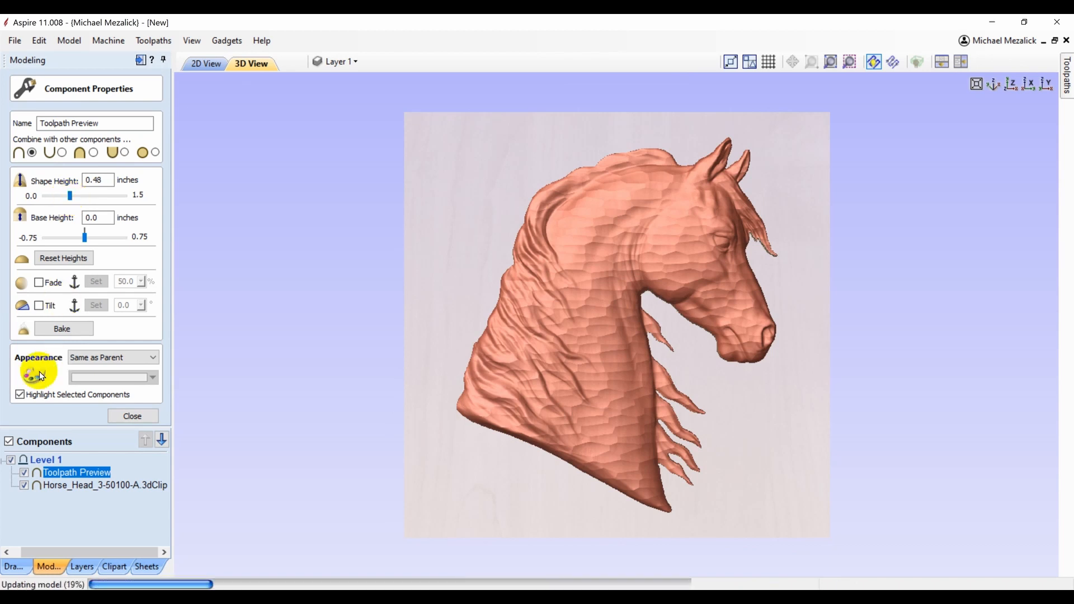
left_click(21, 394)
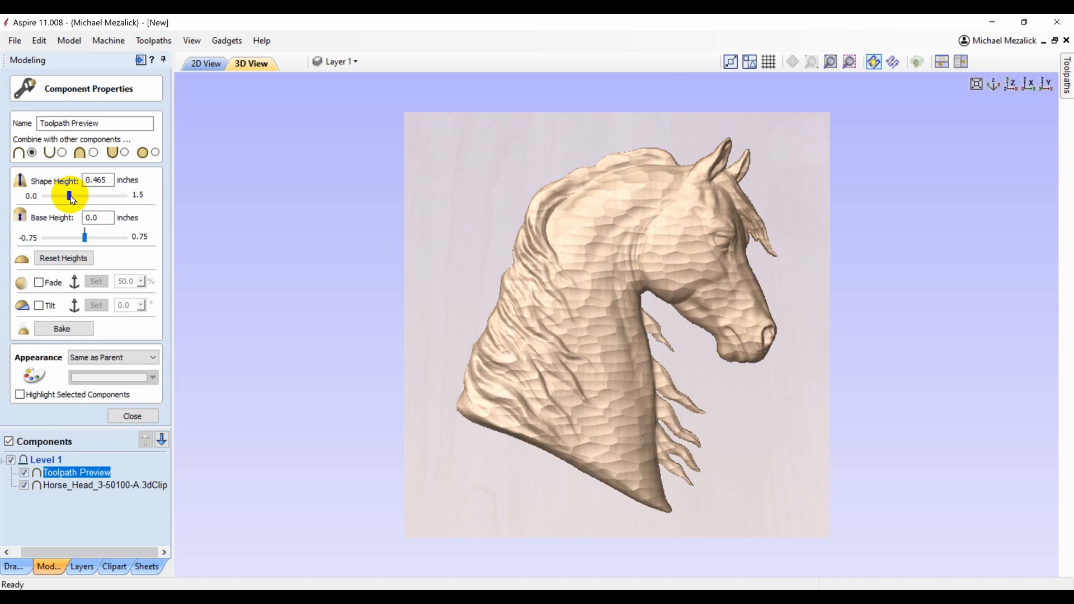
left_click_drag(73, 200, 76, 202)
left_click(126, 414)
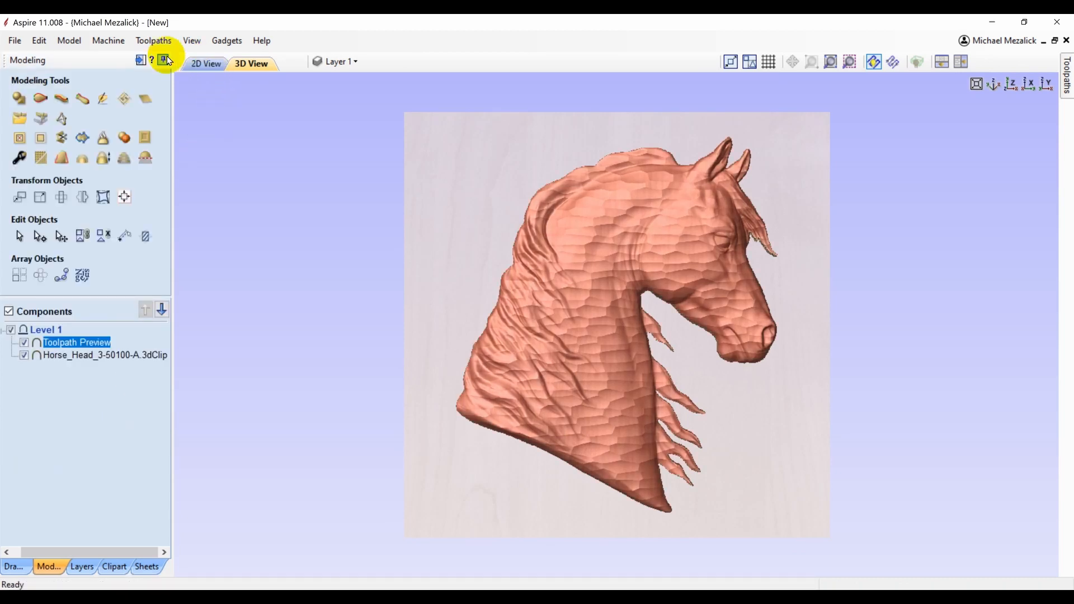
- Calculate a new 3D finish toolpath with the 1/8" ball nose, model boundary, zero boundary offset and raster strategy
left_click(141, 60)
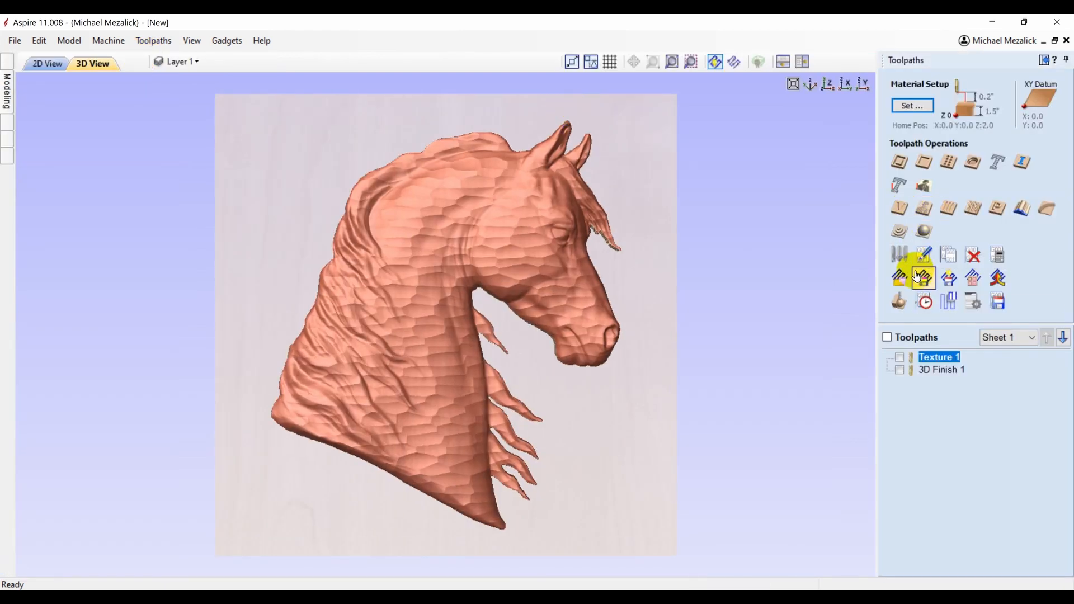
left_click(922, 234)
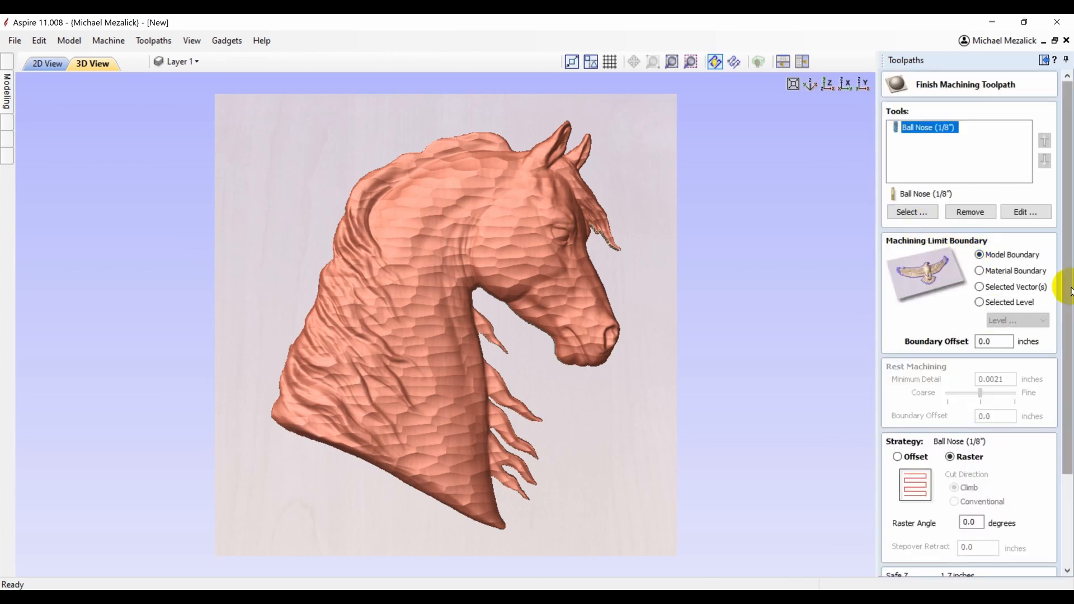
left_click_drag(1066, 282, 1066, 325)
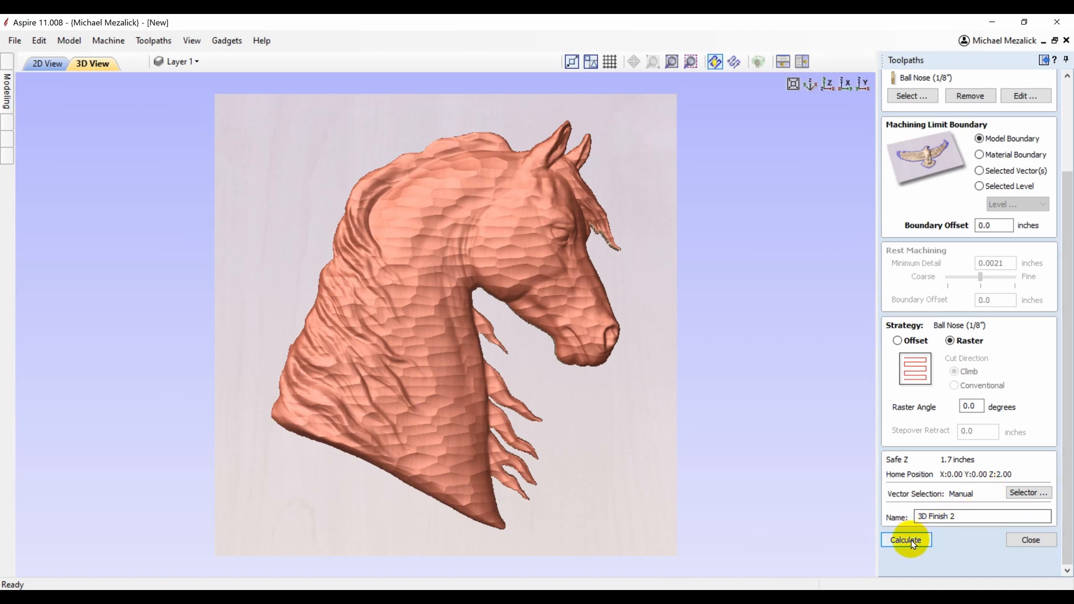
left_click(907, 539)
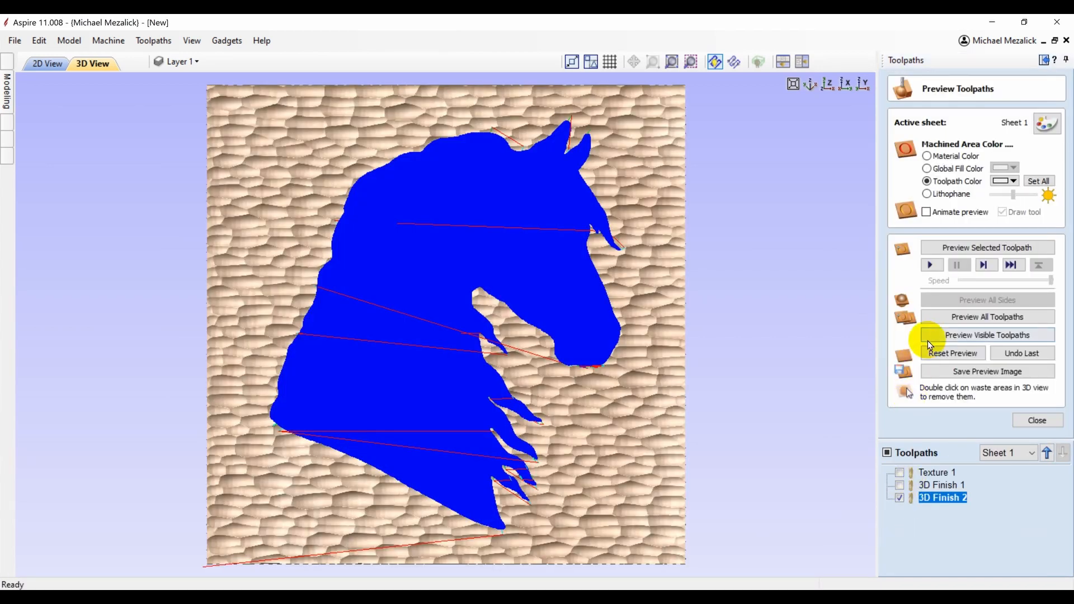
- Reset the preview, simulate only 3D Finish 2 on the material, examine it from an angle and return to the top view
left_click(939, 354)
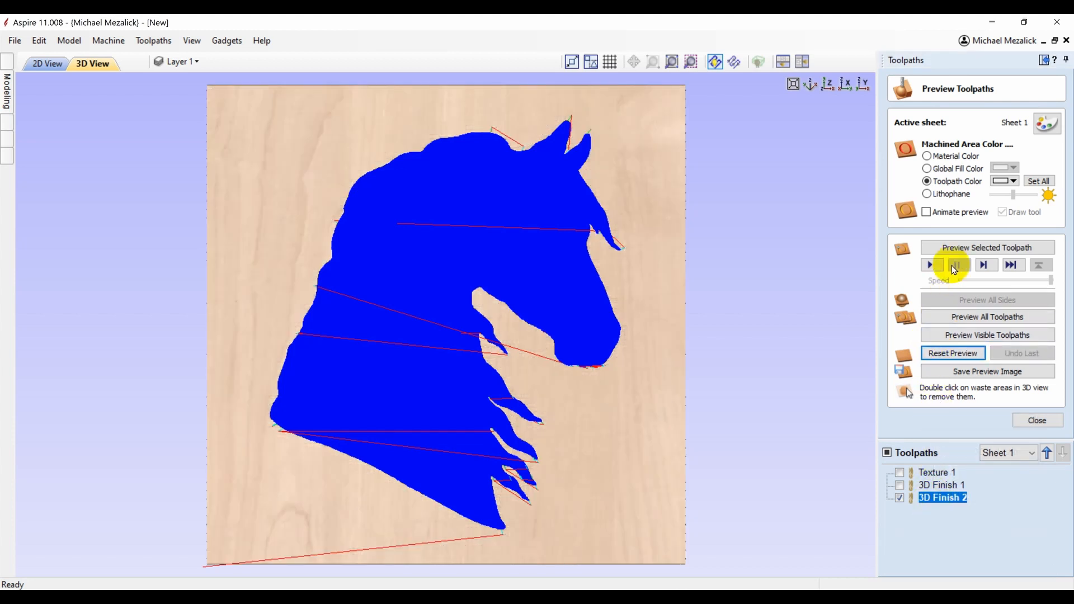
left_click(954, 246)
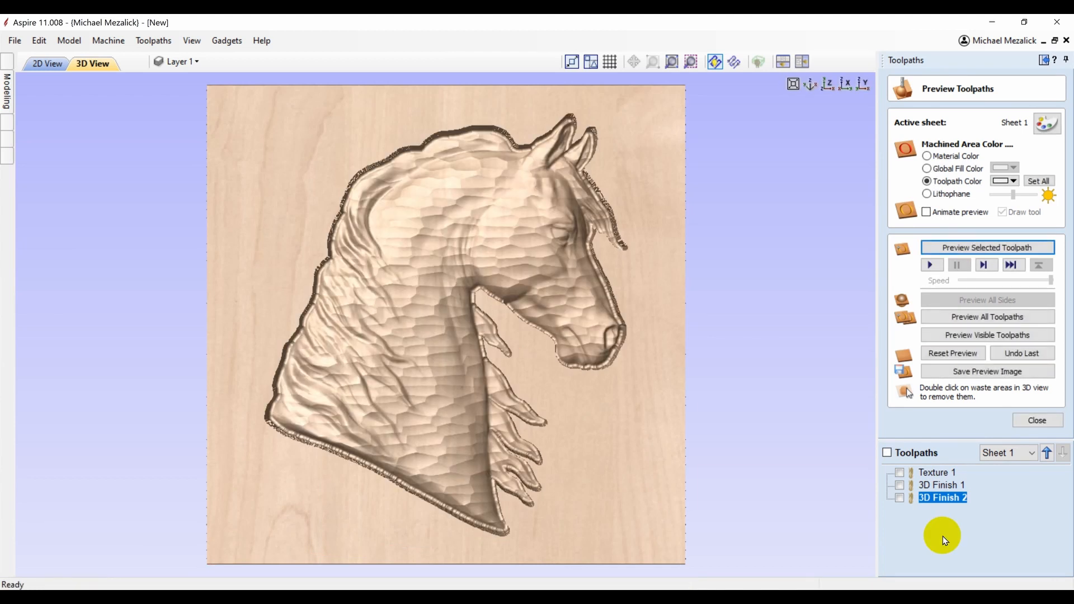
left_click_drag(501, 409, 697, 136)
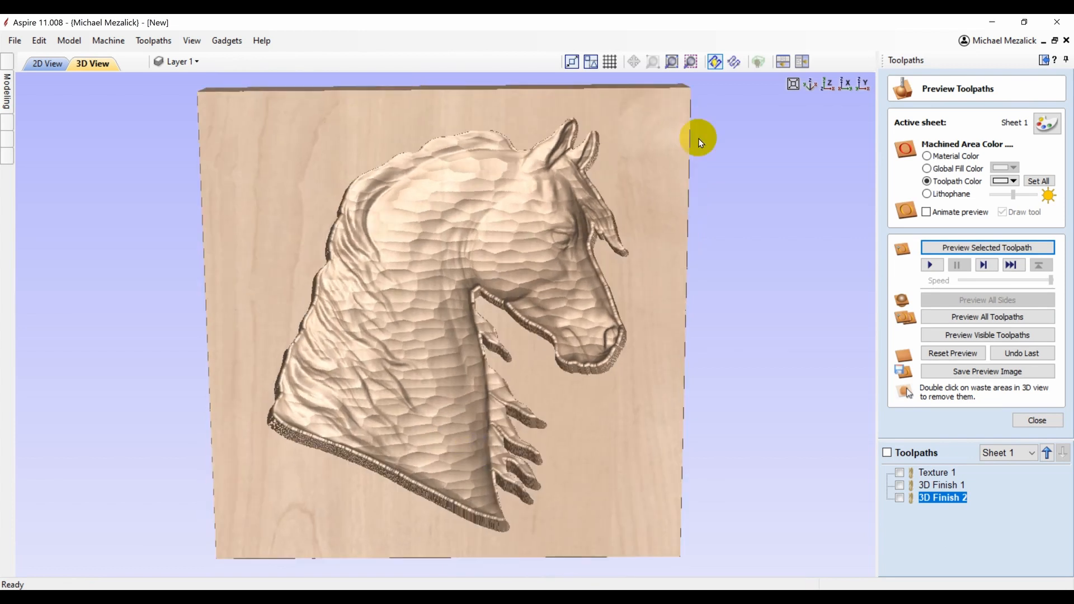
left_click(828, 83)
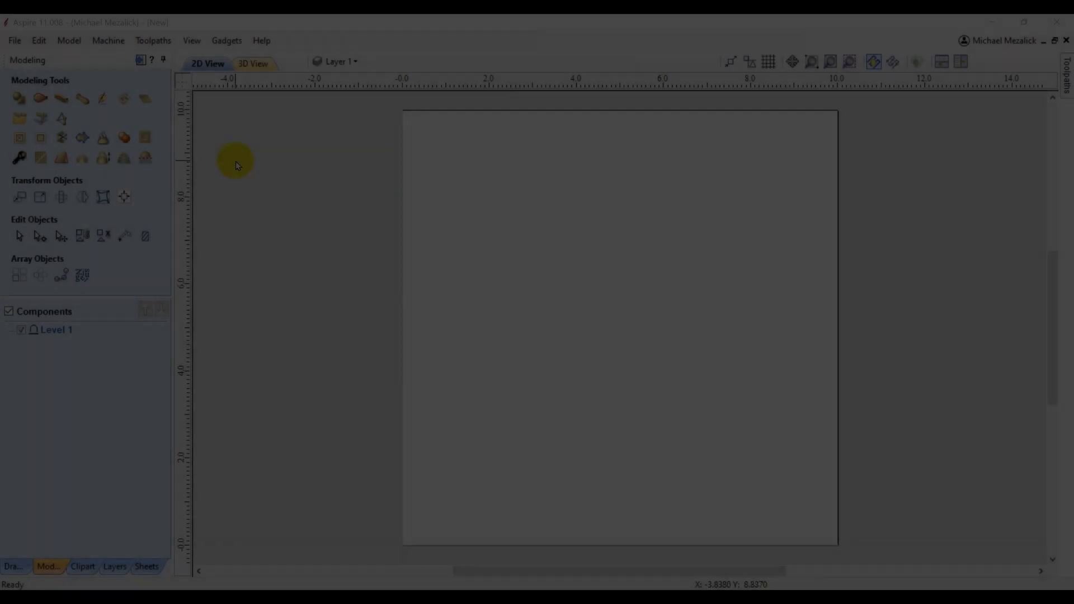
- Draw a tall ellipse about 1.19 inches wide and 3.76 inches high in the upper-left area of the blank job
left_click(14, 566)
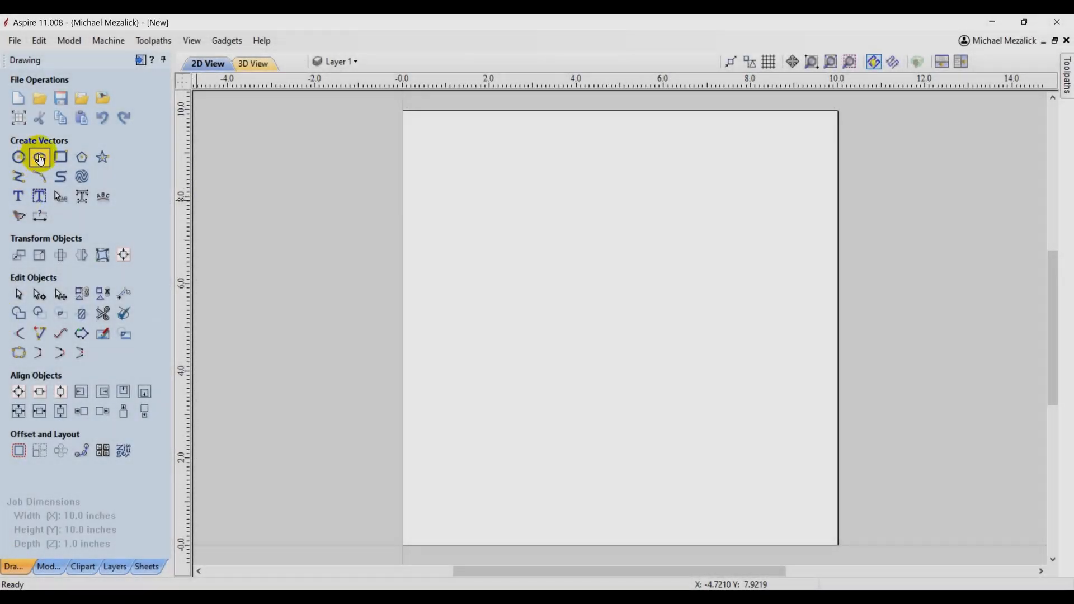
left_click(39, 157)
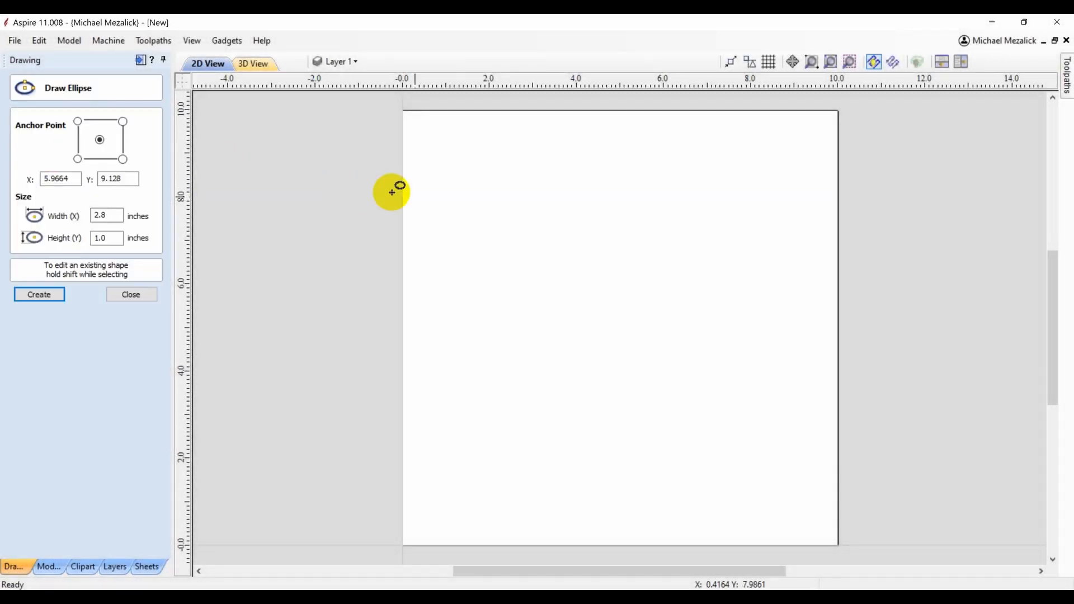
left_click_drag(497, 245, 525, 322)
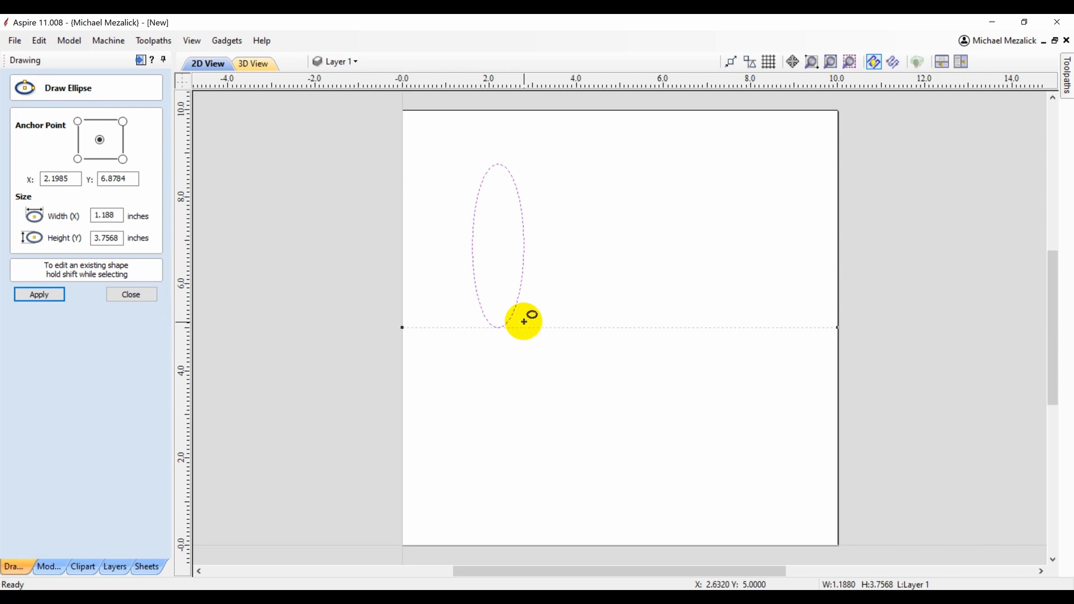
left_click(131, 302)
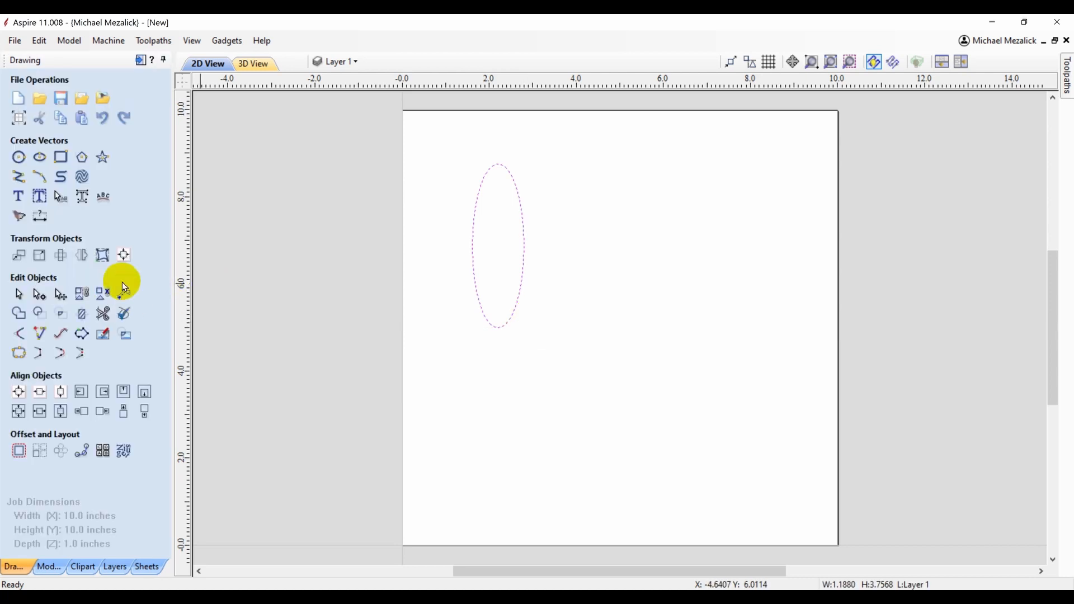
- Create a component named "long brush" from the ellipse, using the rounded dome profile, 0.0 inch base height and no height limit
left_click(46, 565)
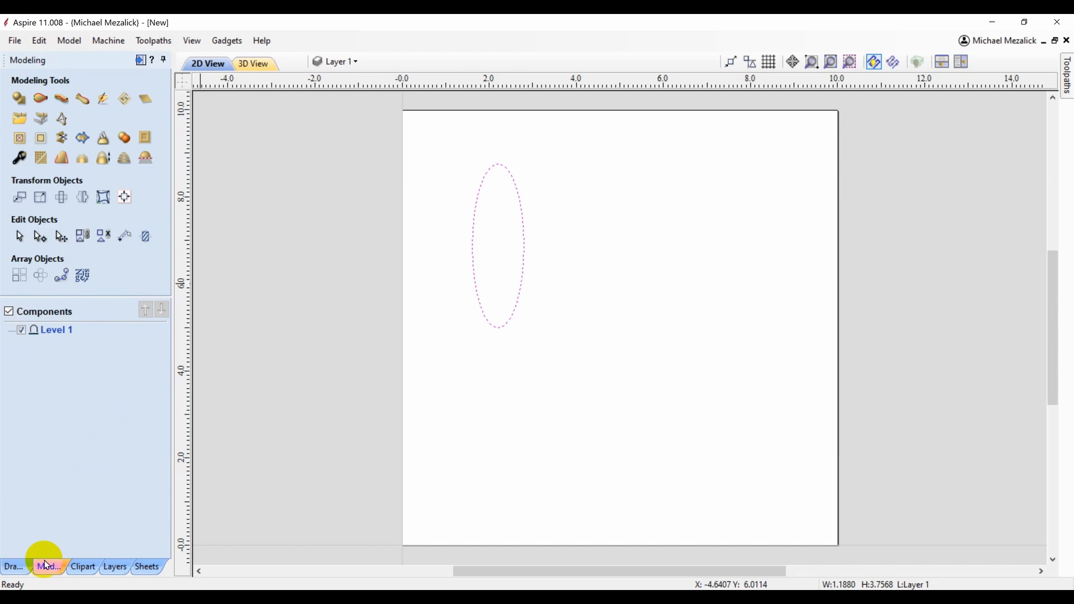
left_click(21, 101)
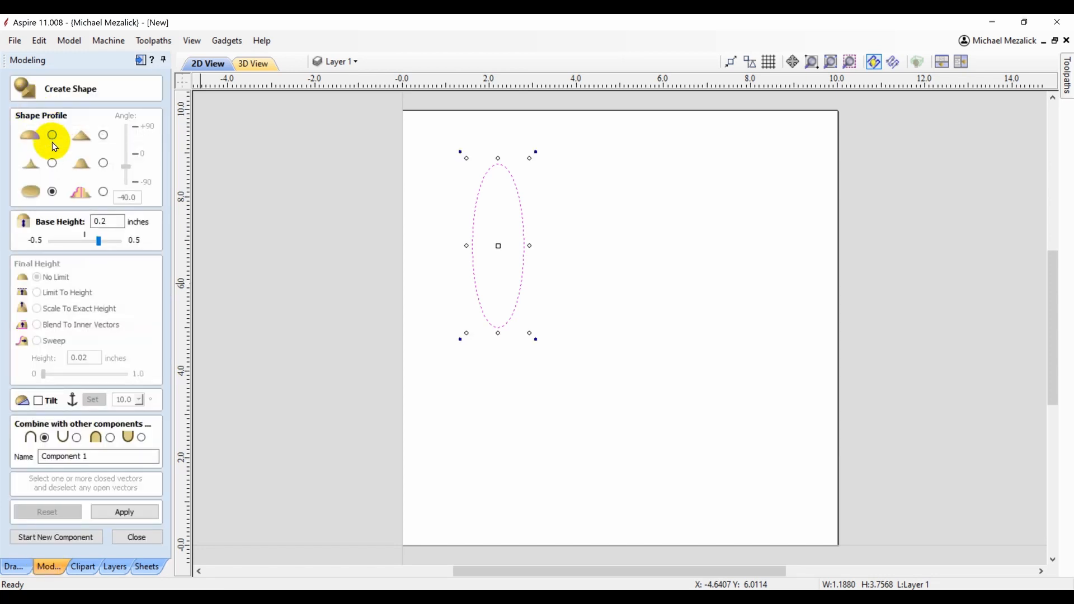
left_click(52, 139)
left_click_drag(99, 241, 87, 241)
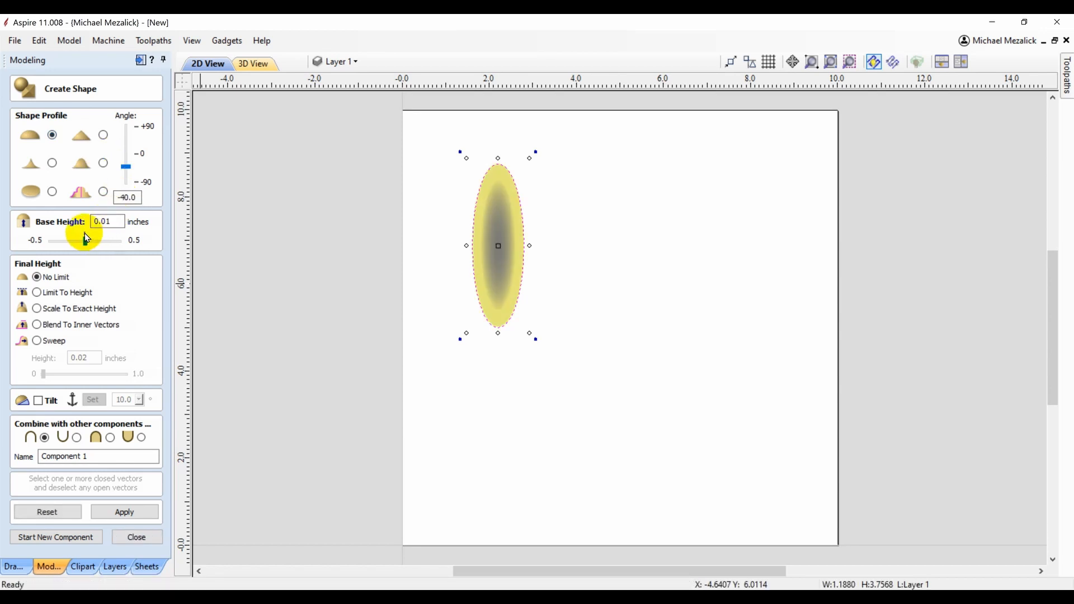
left_click(85, 233)
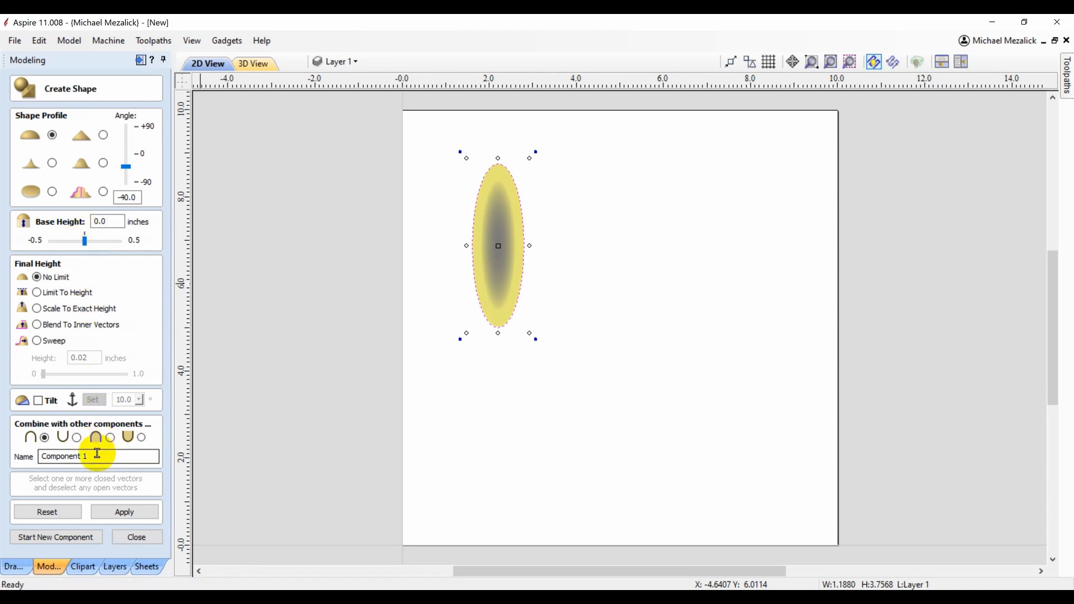
left_click_drag(97, 453, 21, 455)
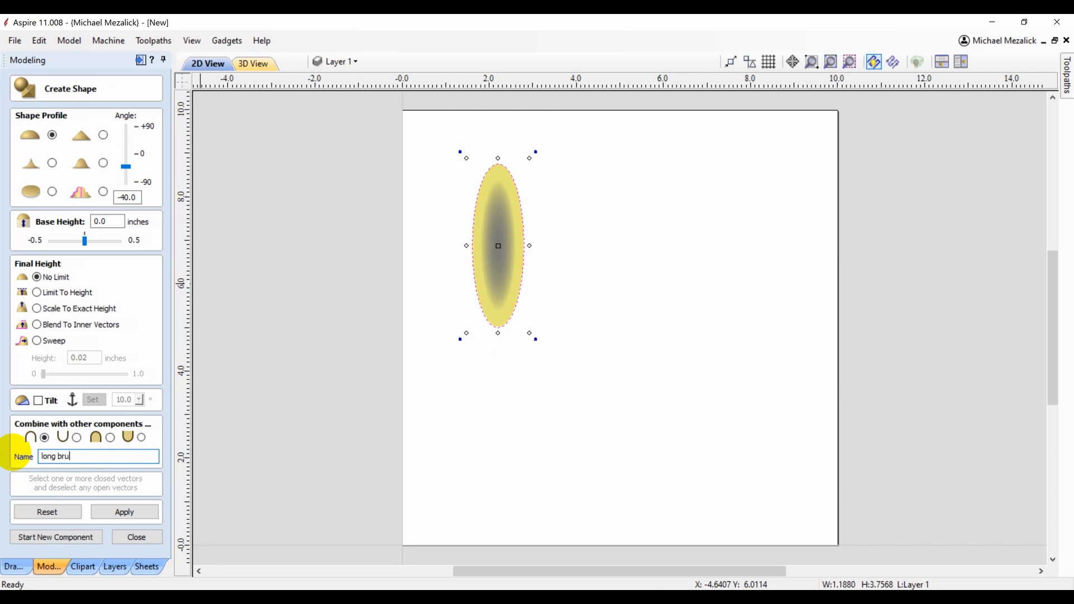
left_click(116, 513)
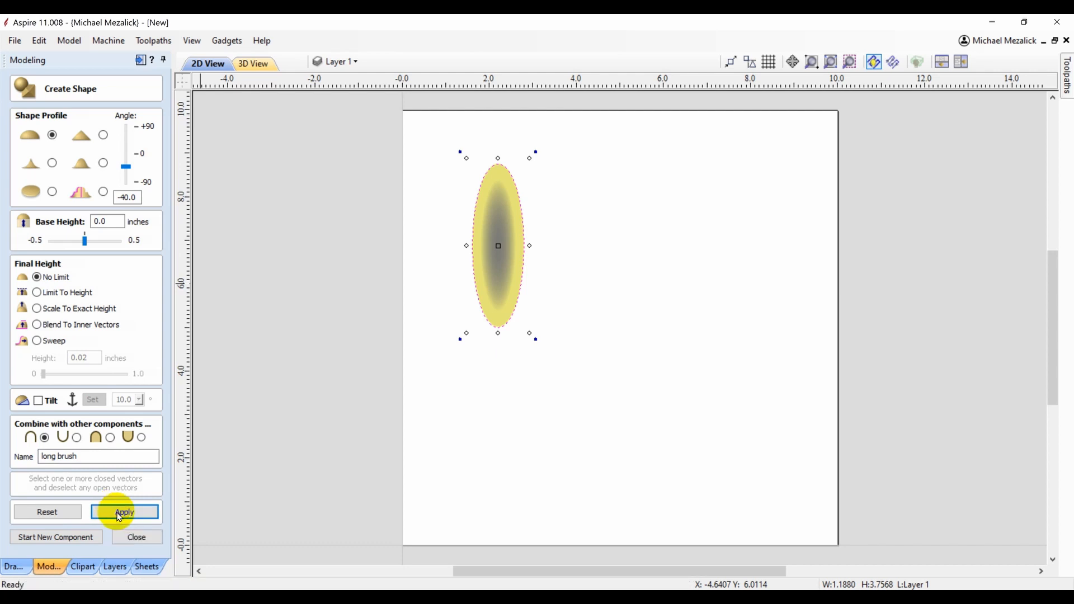
left_click(135, 535)
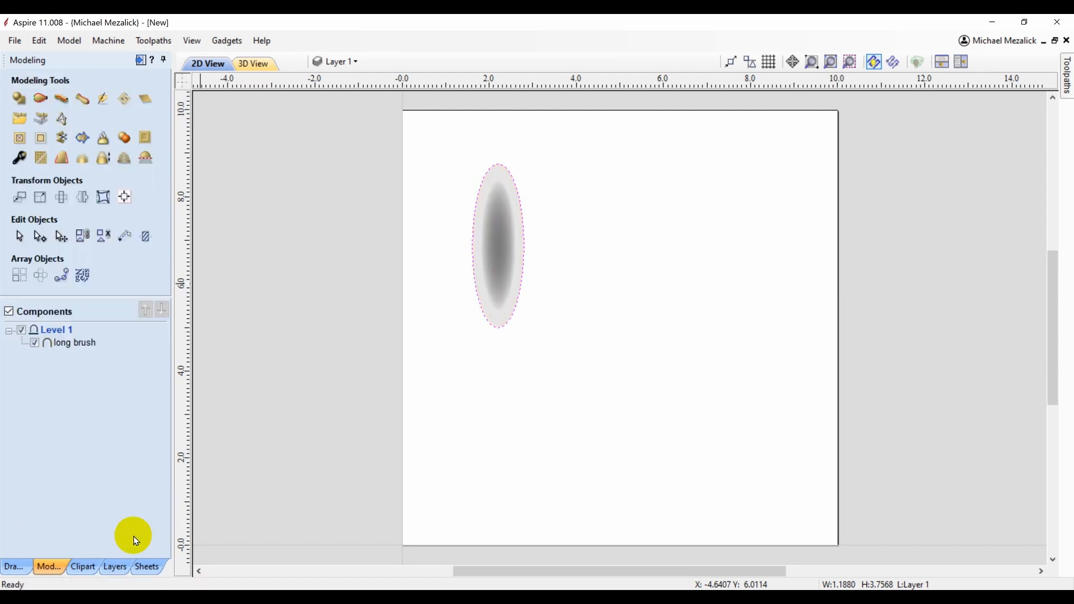
- Save the long brush component as a sculpting brush named "long brush" in the Brushes folder
right_click(76, 345)
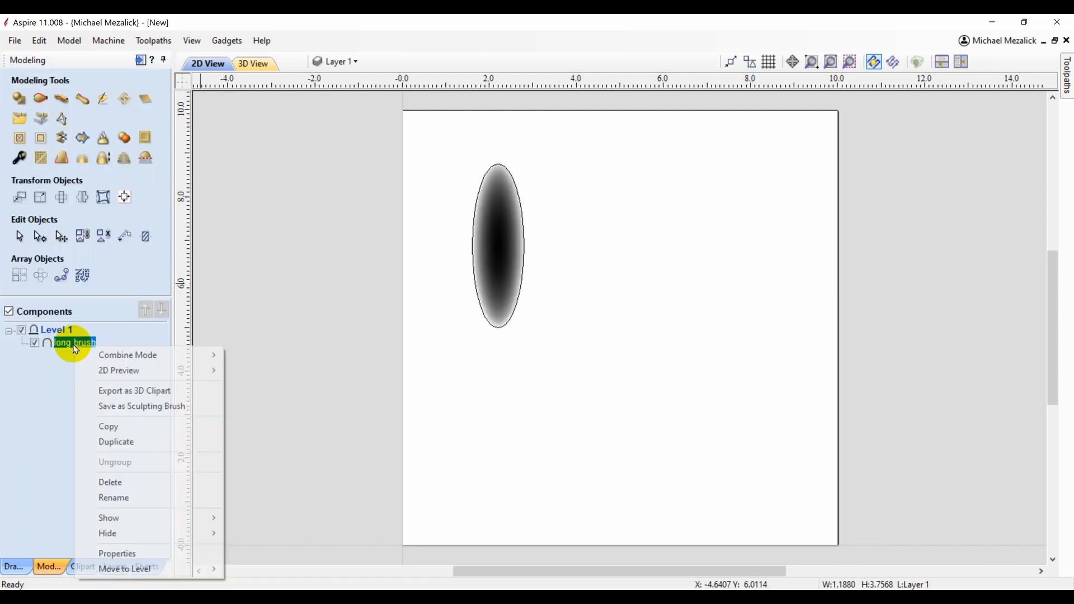
left_click(124, 411)
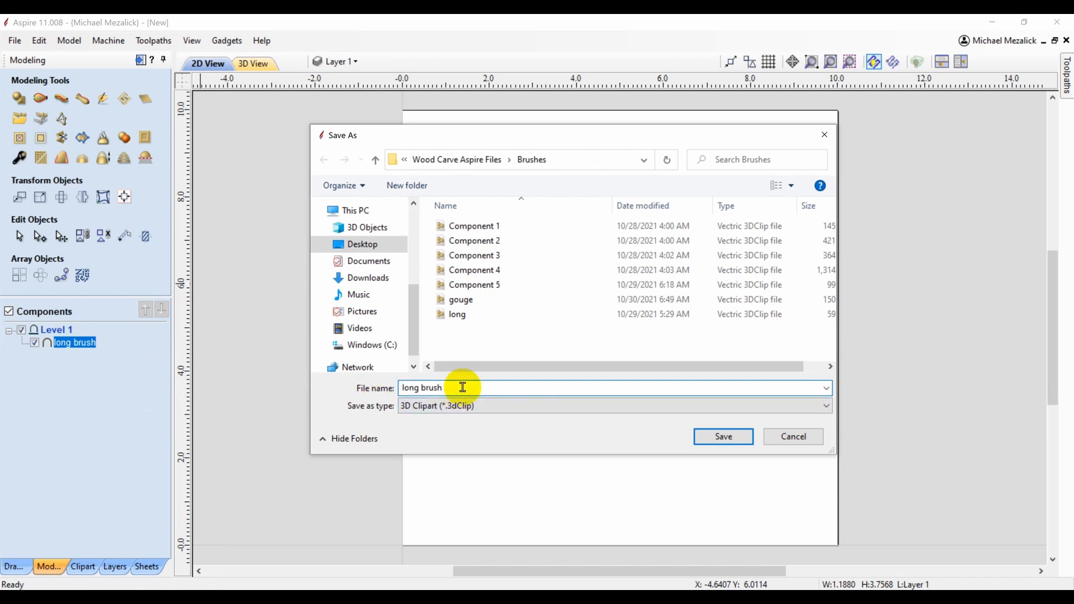
left_click(718, 437)
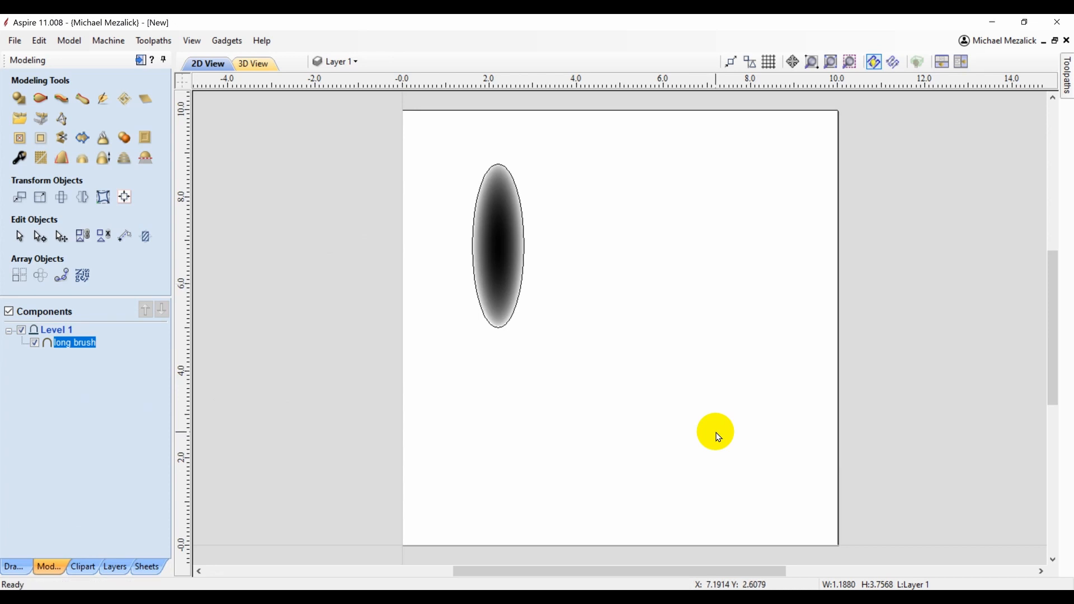
- Hide the long brush component and delete the ellipse vector from the job
left_click(36, 343)
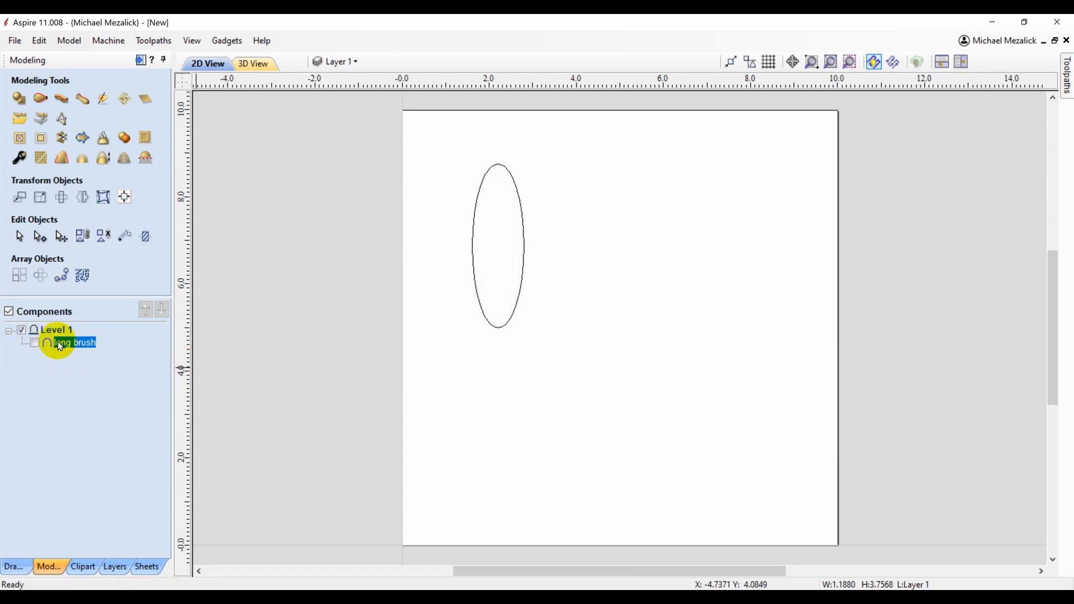
left_click(479, 300)
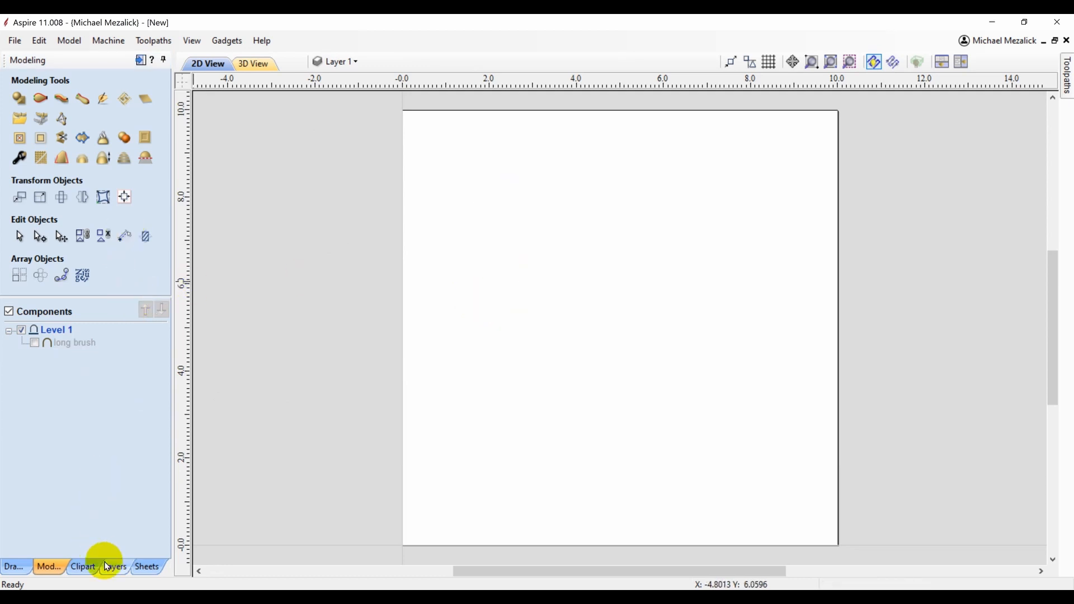
- Start sculpting on a new blank component in Add mode and enable the use of a component brush
left_click(100, 105)
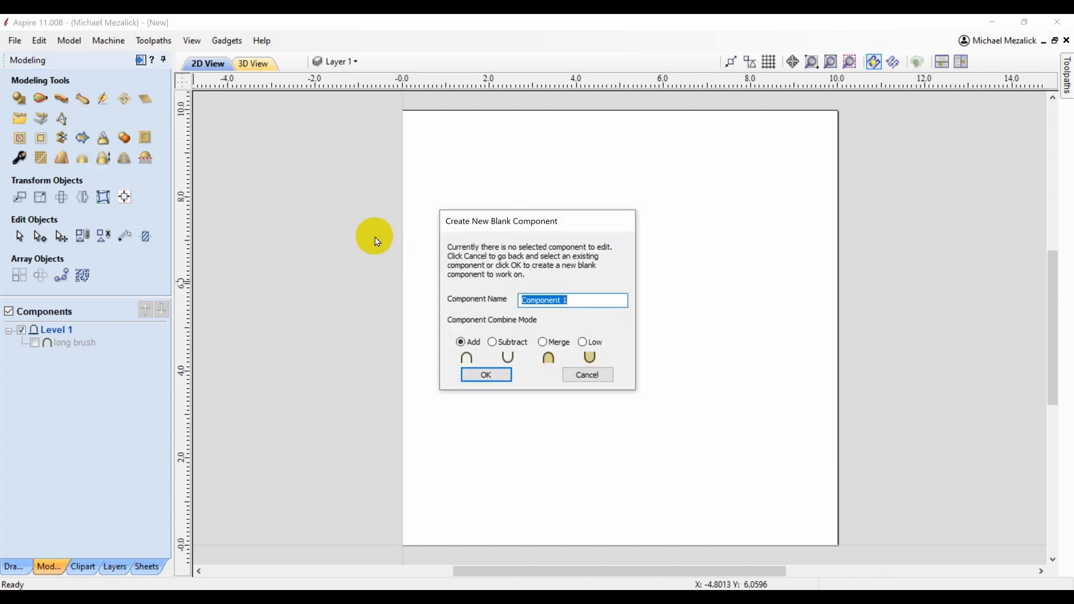
left_click(473, 376)
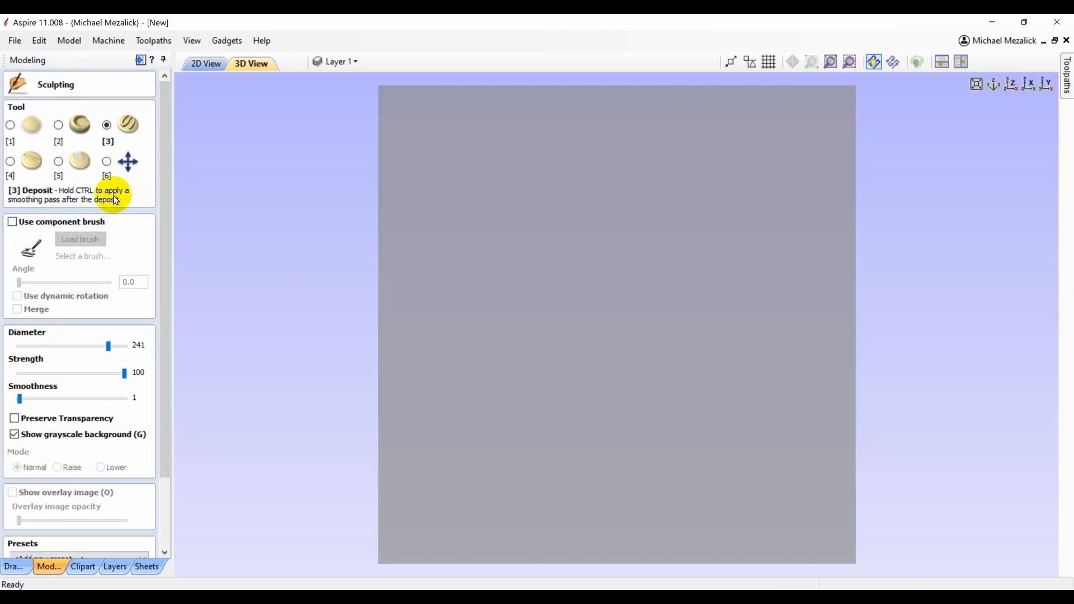
left_click(13, 223)
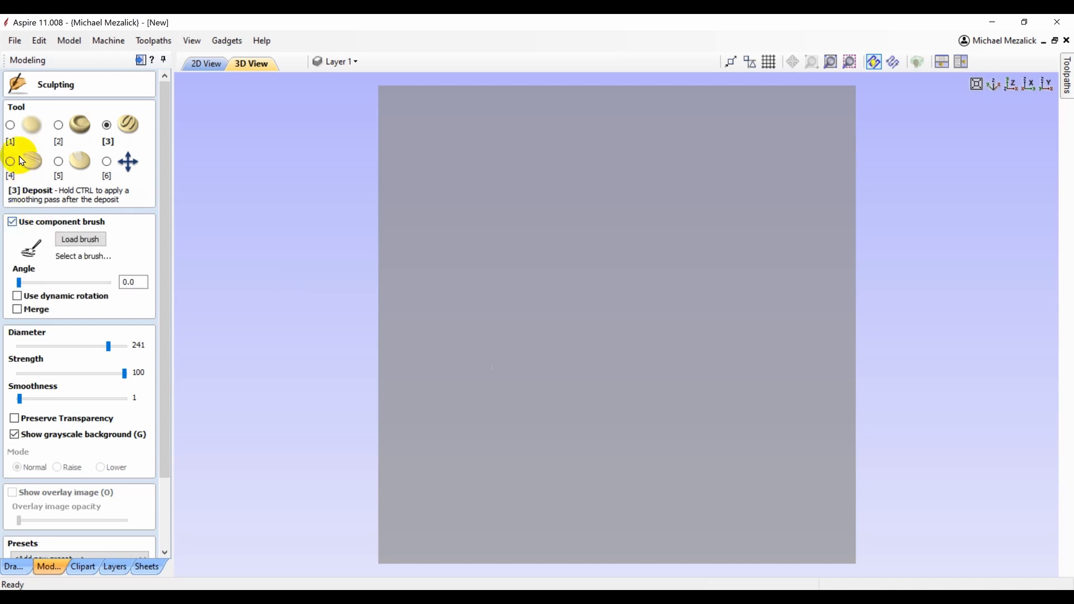
- Look through the six sculpting tools, from Smooth to Twiddle View, and return to the Deposit tool
left_click(10, 126)
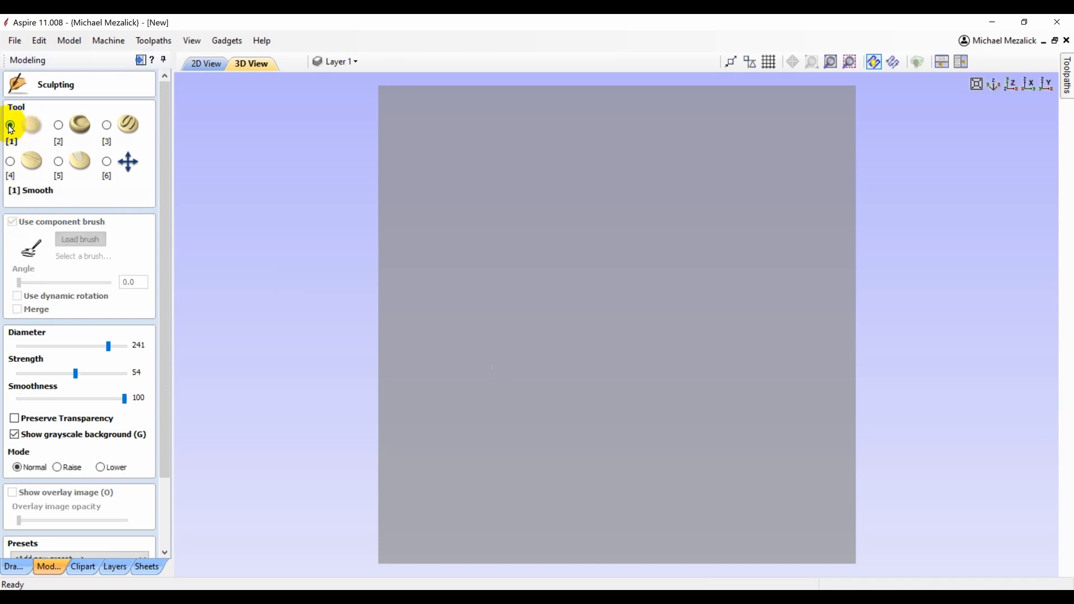
left_click(59, 126)
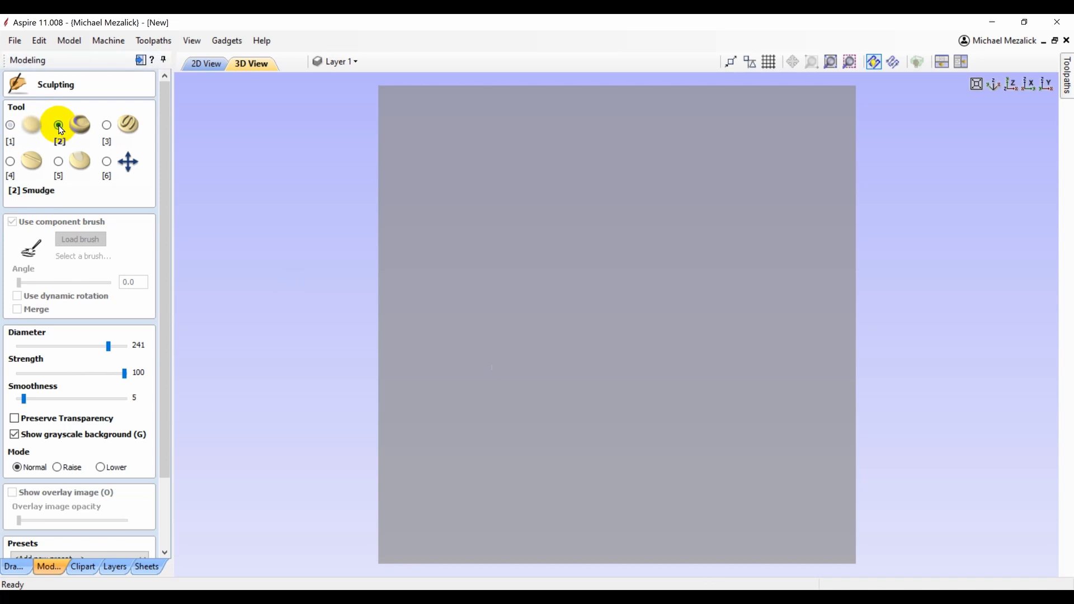
left_click(107, 129)
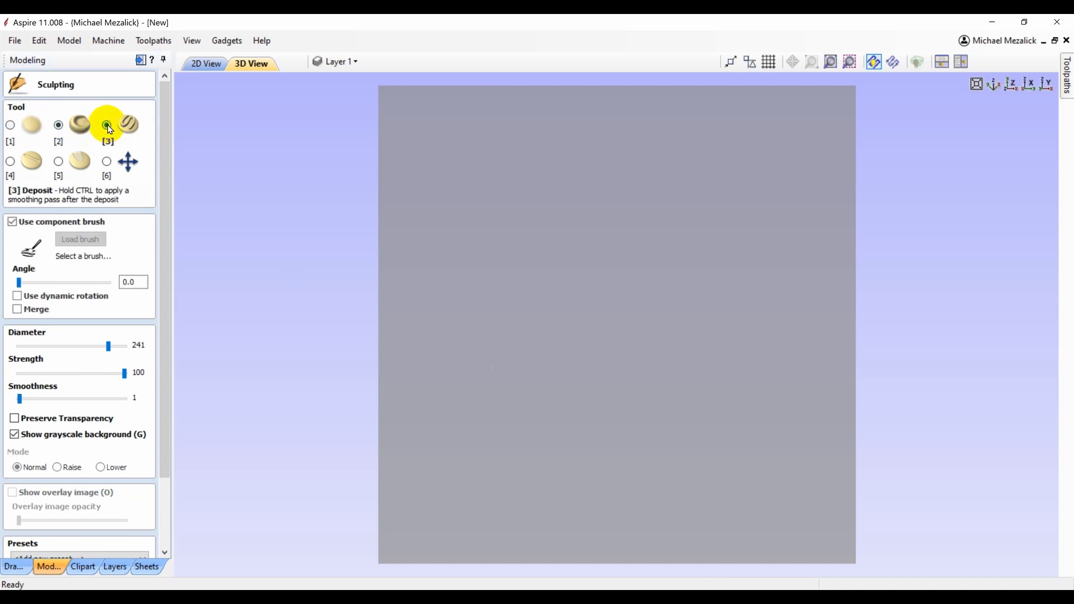
left_click(10, 163)
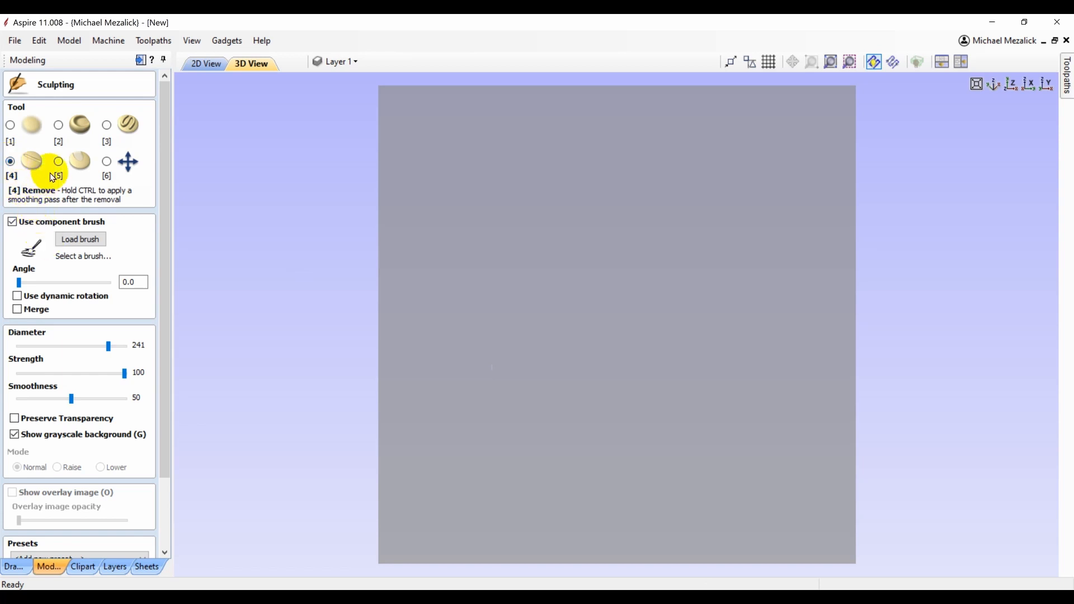
left_click(58, 163)
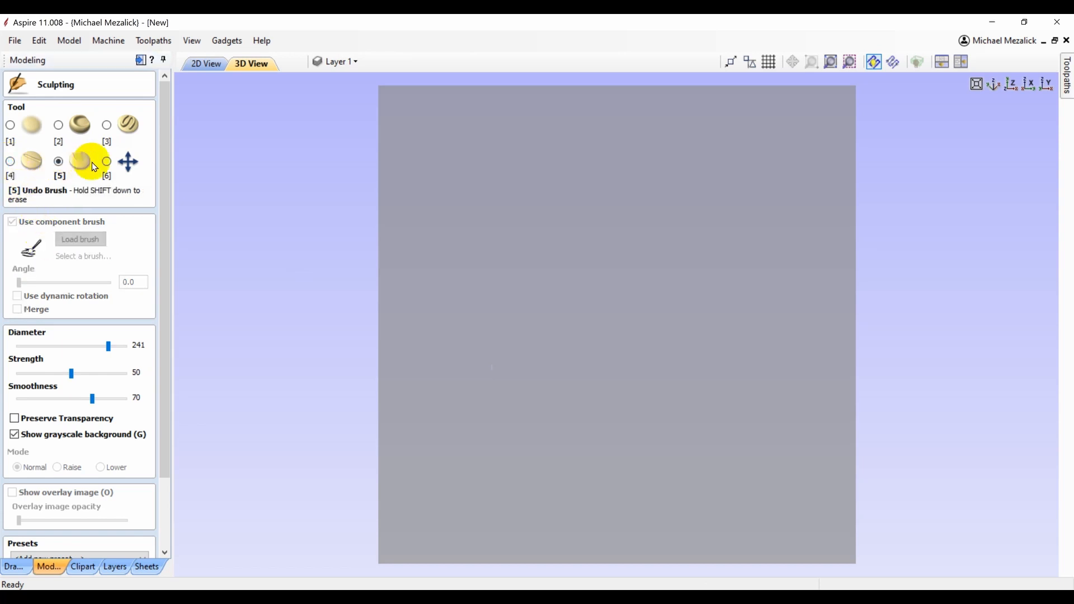
left_click(106, 162)
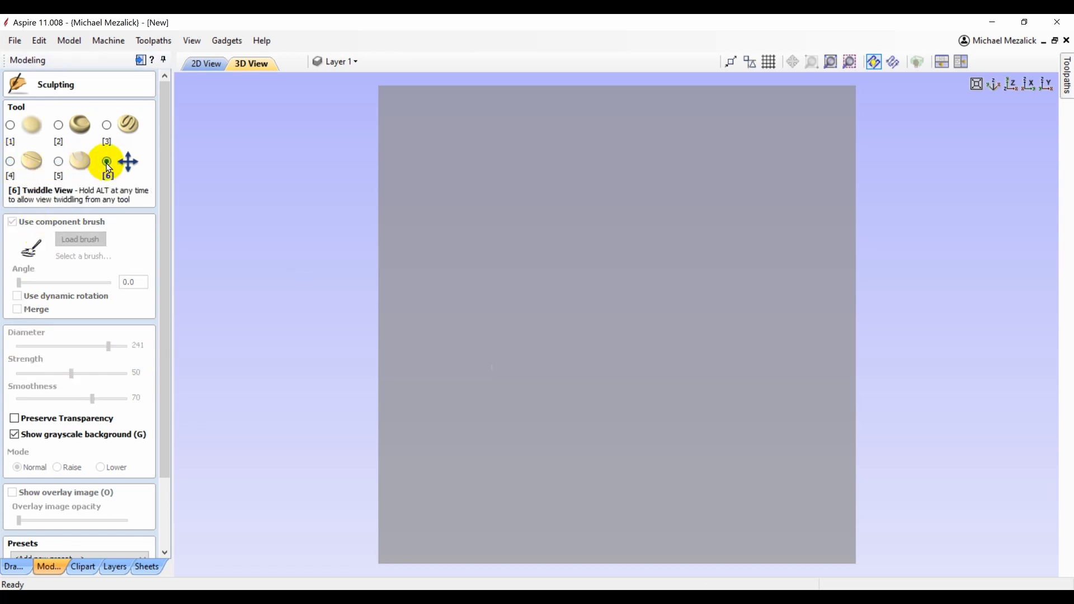
left_click(106, 125)
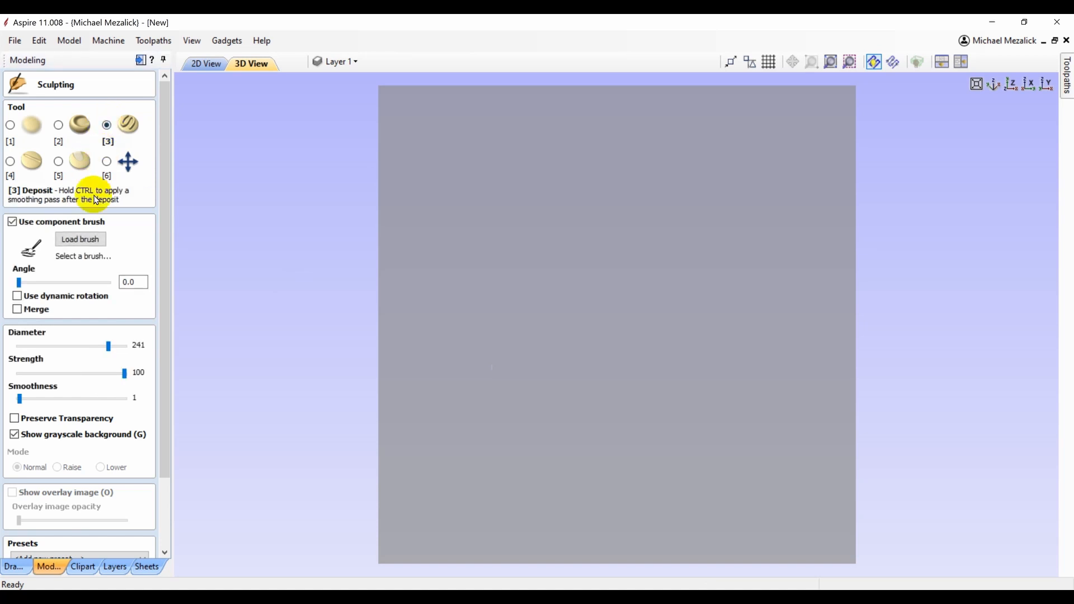
- Load the saved "long brush" as the component brush and set its diameter to 301
left_click(81, 240)
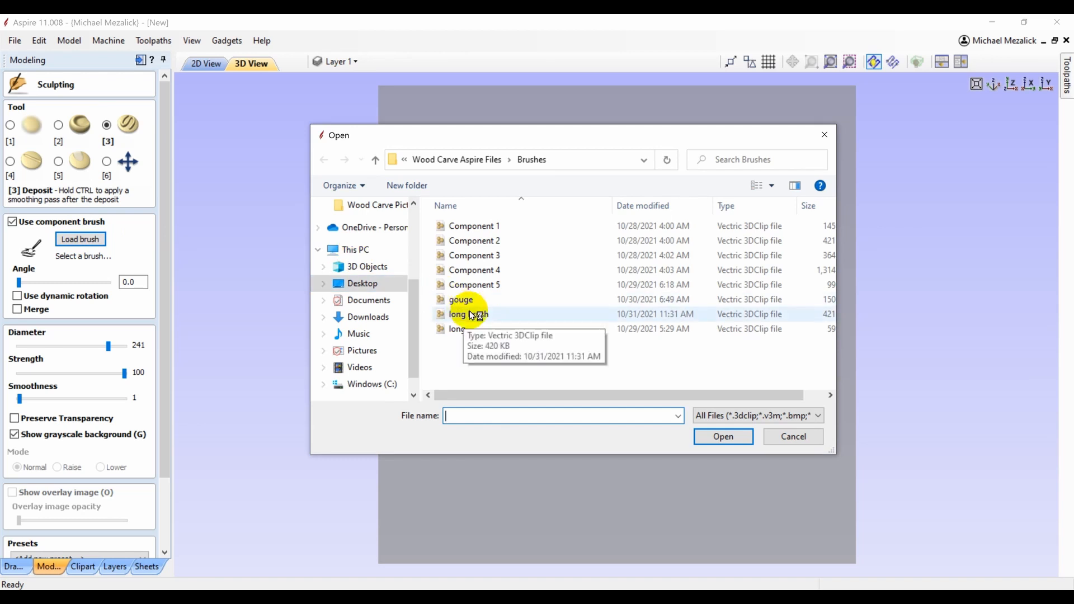
left_click(471, 314)
left_click(709, 440)
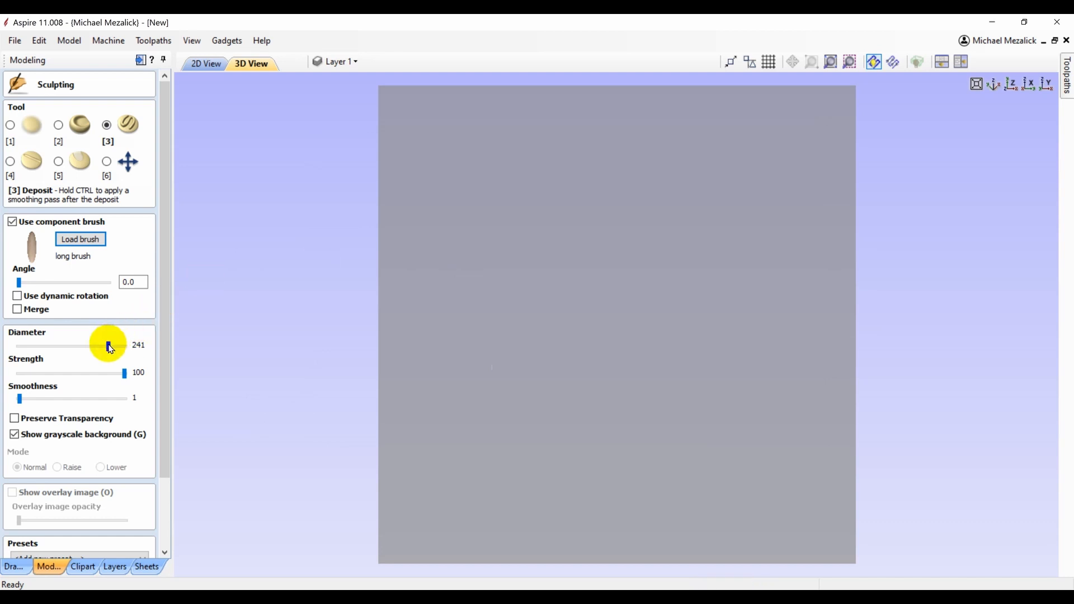
left_click_drag(108, 345, 139, 350)
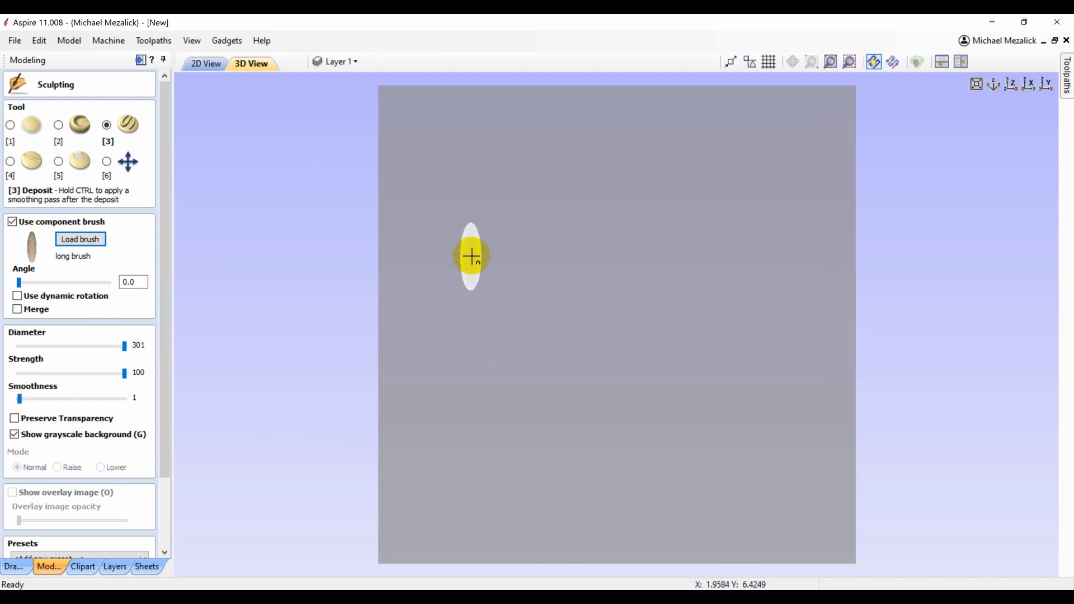
- Deposit unmerged long-brush test marks: a single stamp, a horizontal stroke above it and a group of overlapping stamps beside it
left_click(472, 257)
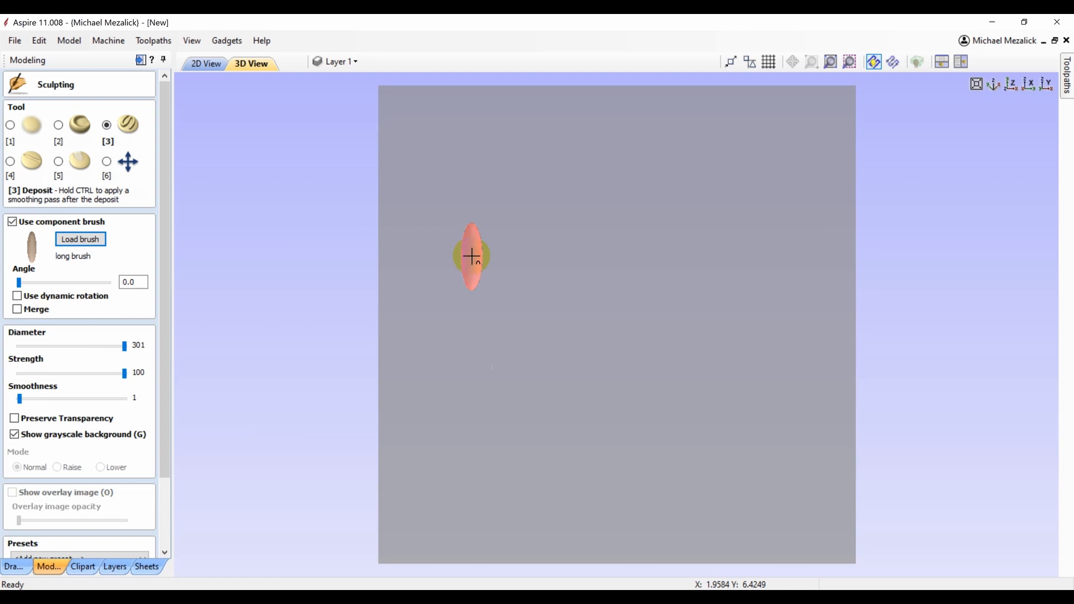
left_click_drag(472, 257, 472, 378)
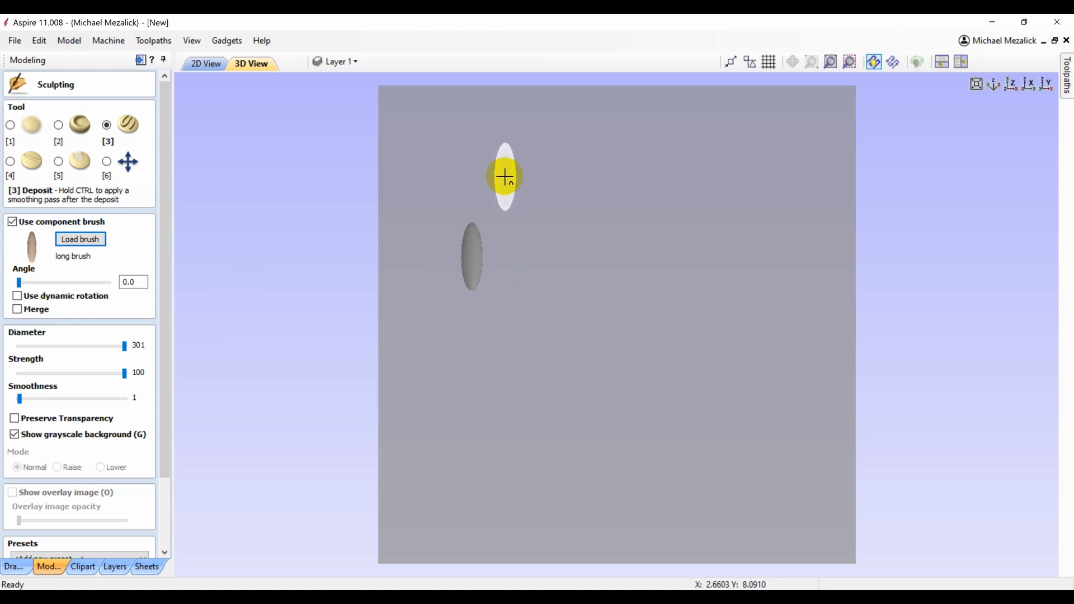
left_click(506, 177)
left_click_drag(506, 177, 588, 174)
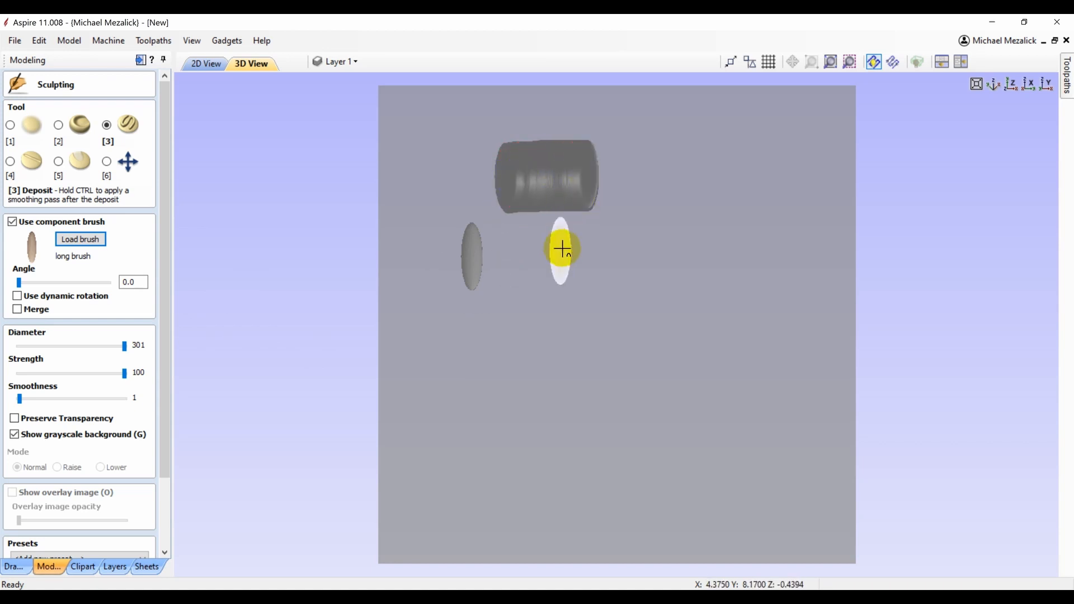
left_click(536, 275)
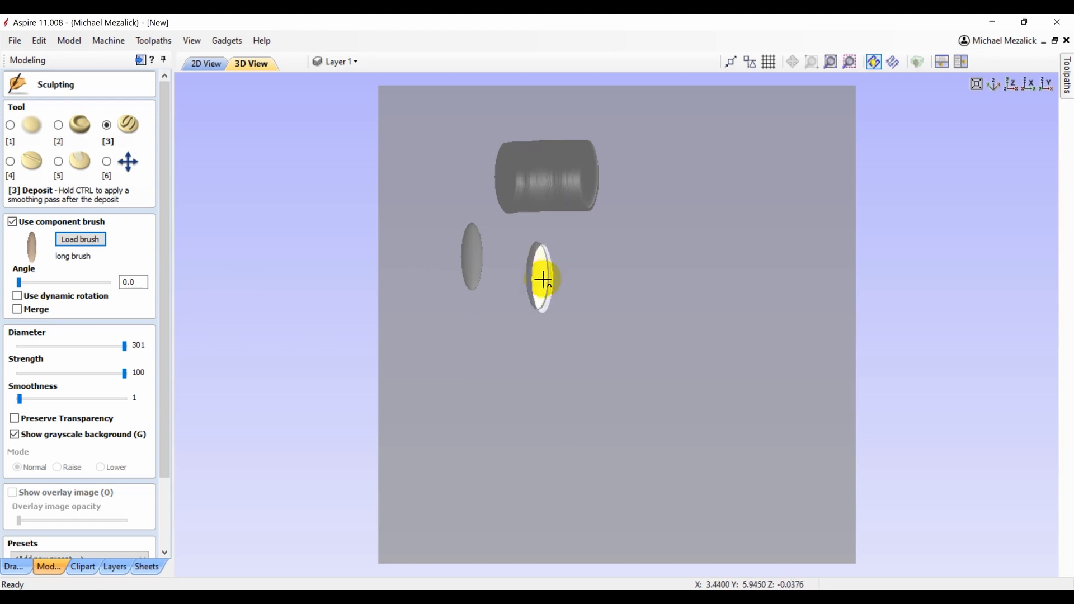
left_click(543, 279)
left_click(553, 298)
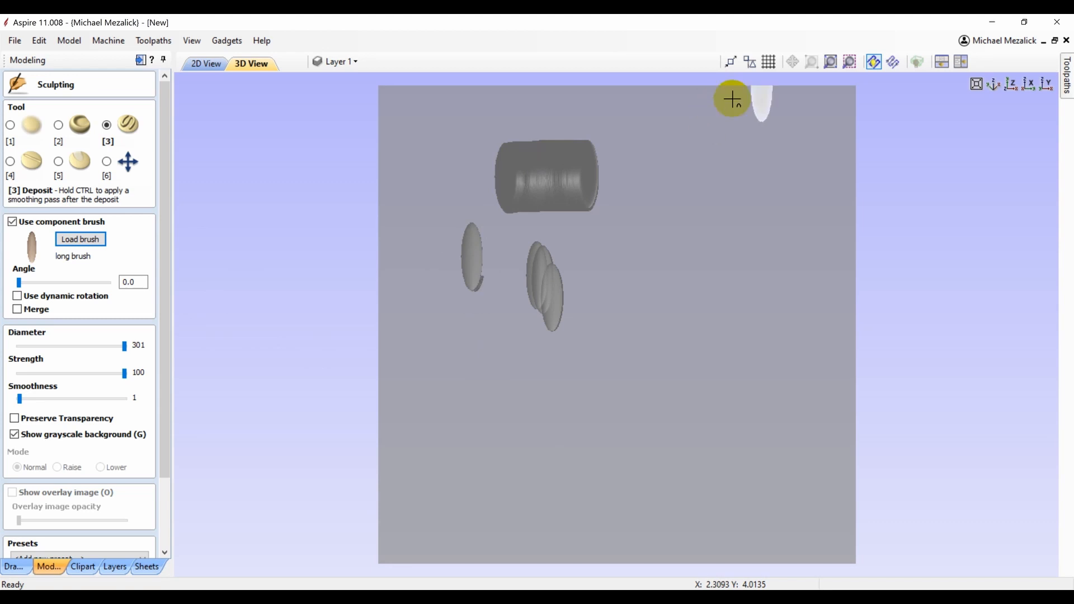
left_click(129, 163)
scroll(537, 263, "up", 3)
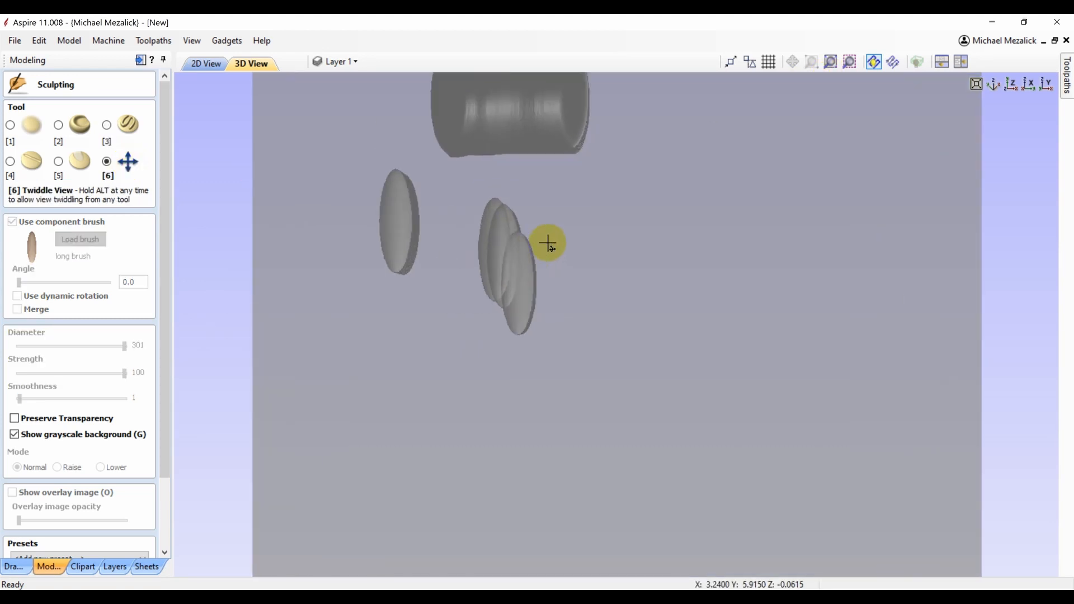
scroll(548, 243, "up", 2)
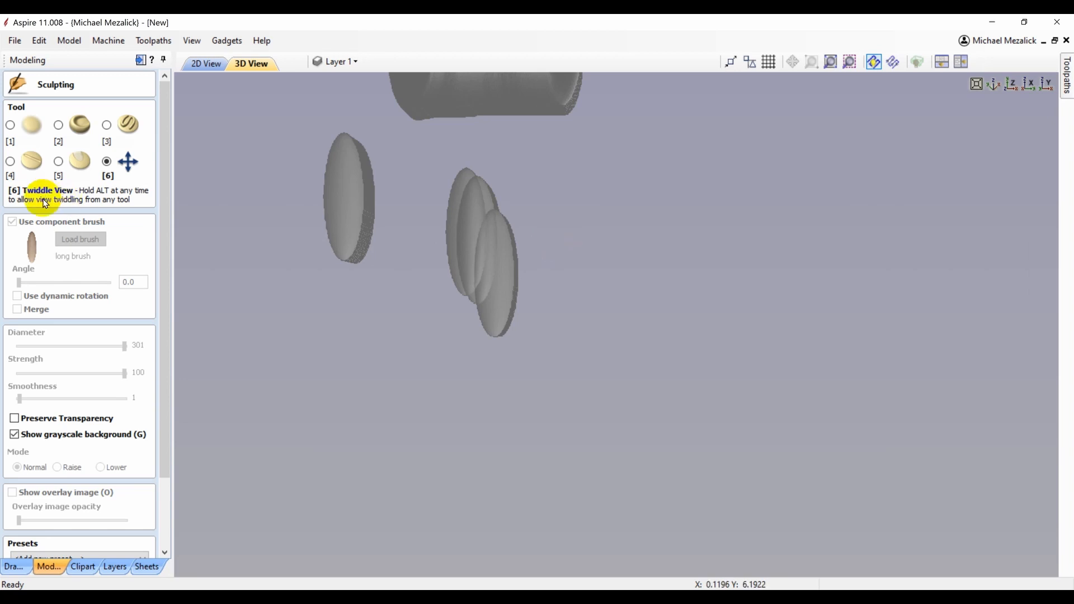
- Deposit two rows of overlapping long-brush stamps with Merge enabled, and a freehand loop with dynamic rotation also enabled
left_click(107, 123)
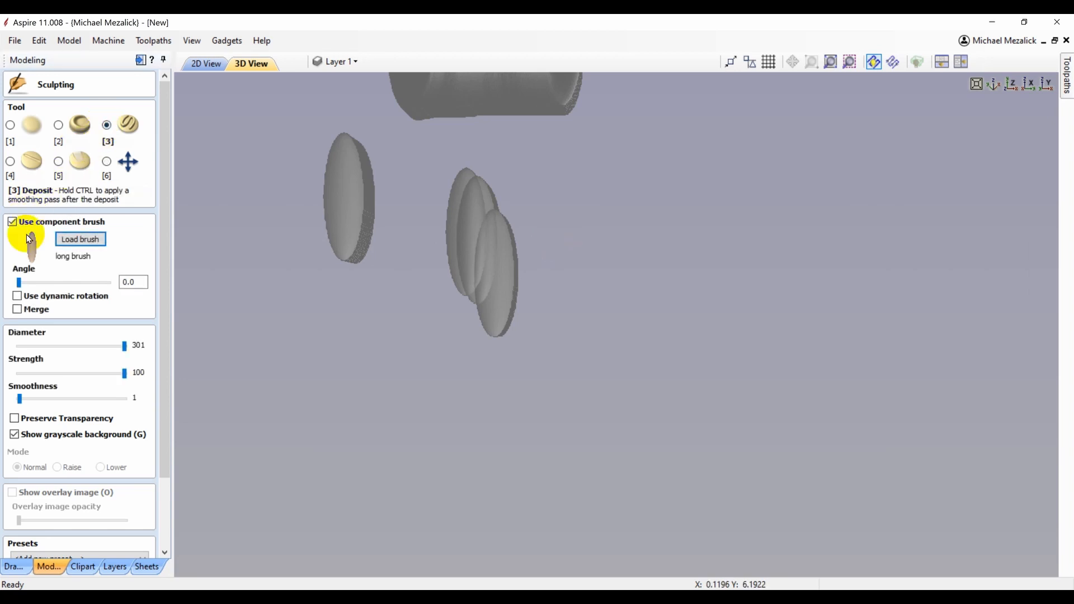
left_click(18, 310)
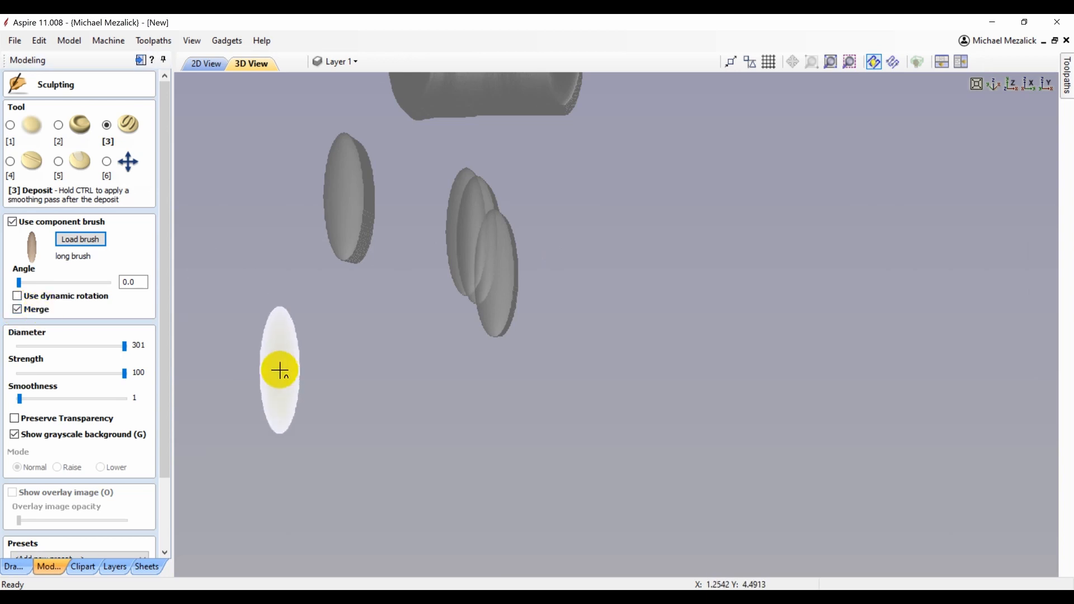
mouse_move(278, 370)
left_mouse_down()
mouse_move(345, 390)
mouse_move(358, 421)
mouse_move(343, 448)
mouse_move(260, 470)
left_mouse_up()
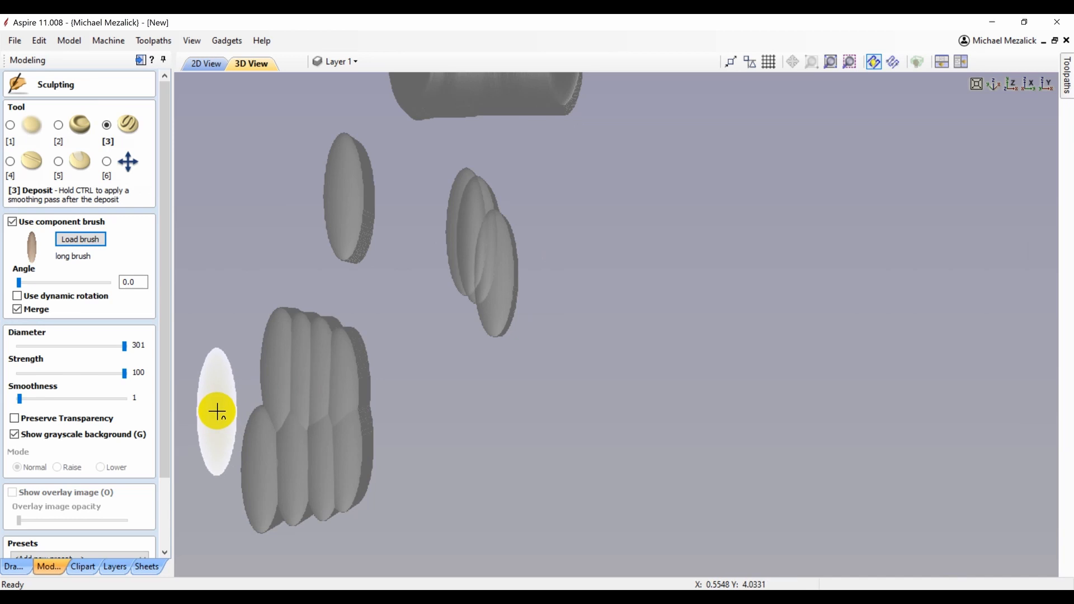
left_click(18, 296)
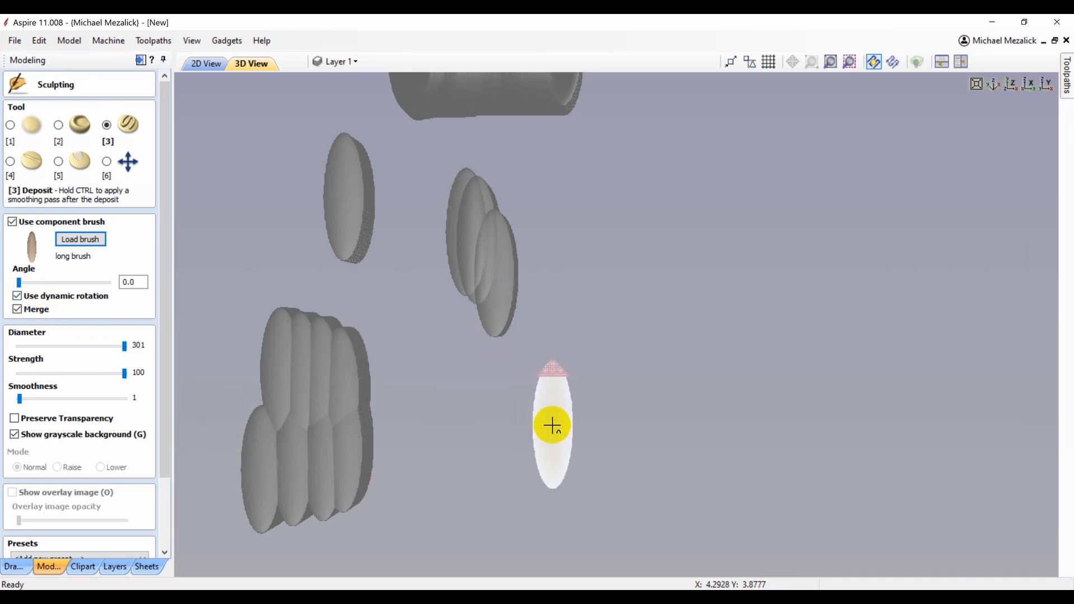
mouse_move(552, 425)
left_mouse_down()
mouse_move(643, 335)
mouse_move(702, 324)
mouse_move(762, 352)
mouse_move(791, 417)
mouse_move(781, 448)
mouse_move(750, 465)
mouse_move(649, 455)
mouse_move(521, 497)
left_mouse_up()
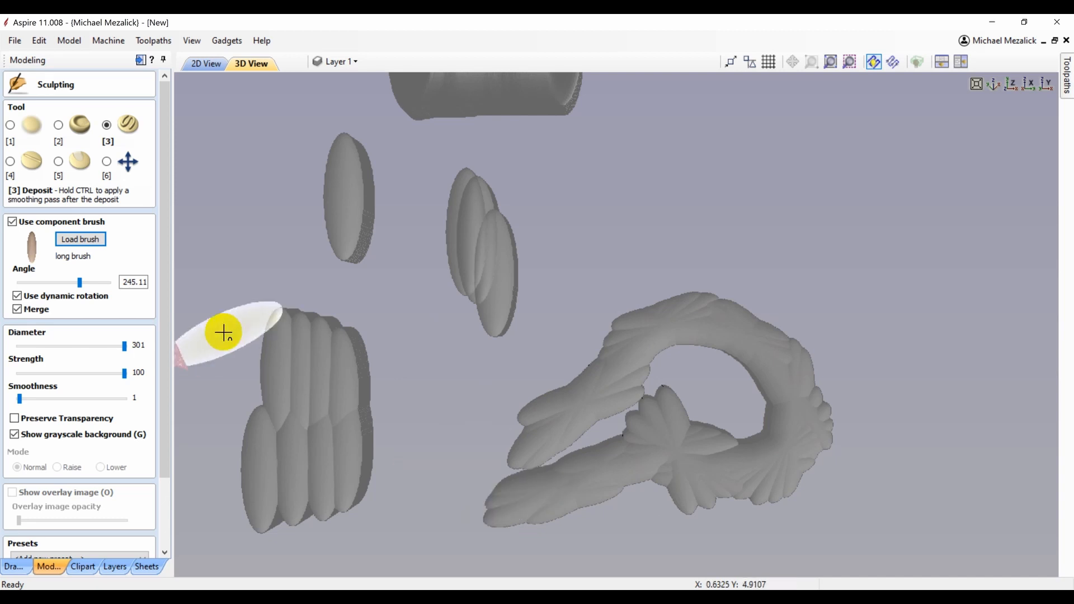
- Set the brush diameter to 185 and rotate the brush back and forth to an angle of 145.11 degrees
left_click_drag(127, 349, 19, 346)
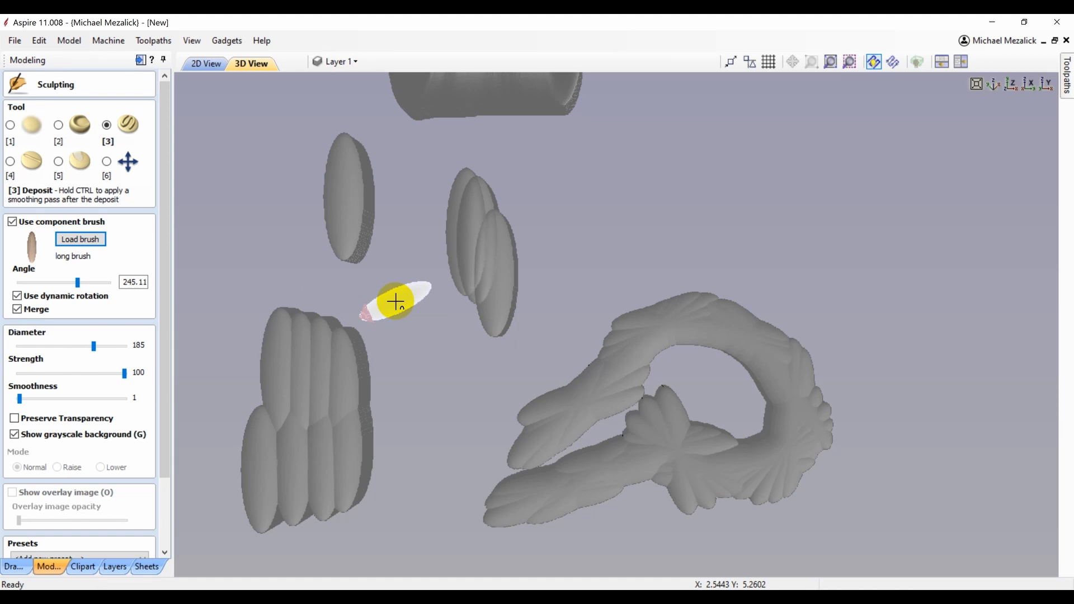
key("Left")
key("Left")
key("Left")
key("Left")
key("Left")
key("Left")
key("Left")
key("Left")
key("Left")
key("Left")
key("Left")
key("Left")
key("Left")
key("Left")
key("Left")
key("Left")
key("Left")
key("Left")
key("Left")
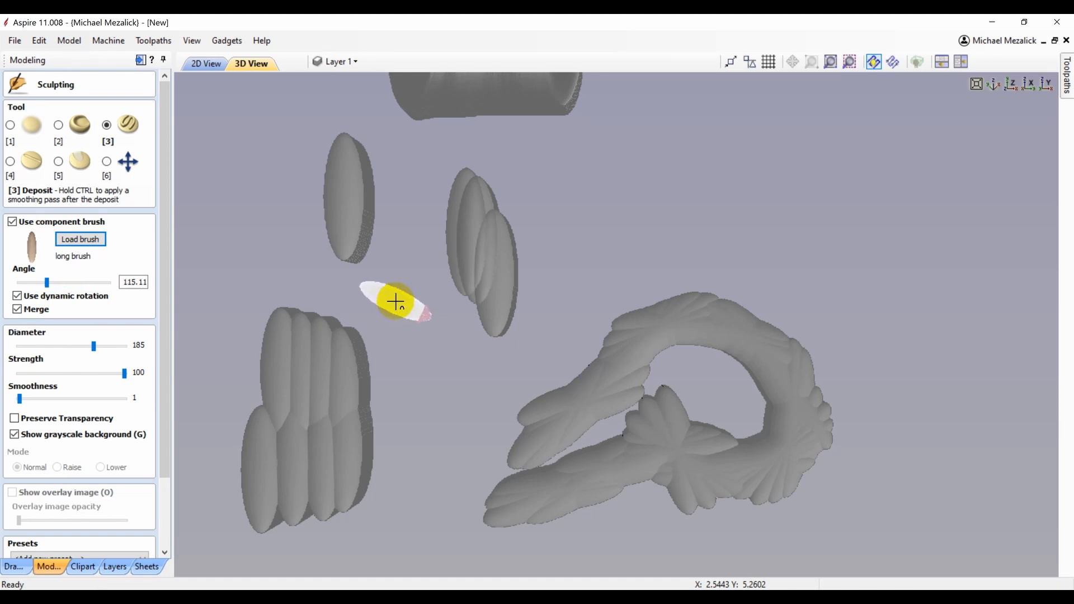
key("Right")
key("Right")
key("Right")
key("Right")
key("Right")
key("Right")
key("Right")
key("Right")
key("Right")
key("Right")
key("Right")
key("Right")
key("Right")
key("Right")
key("Right")
key("Right")
key("Right")
key("Right")
key("Right")
key("Right")
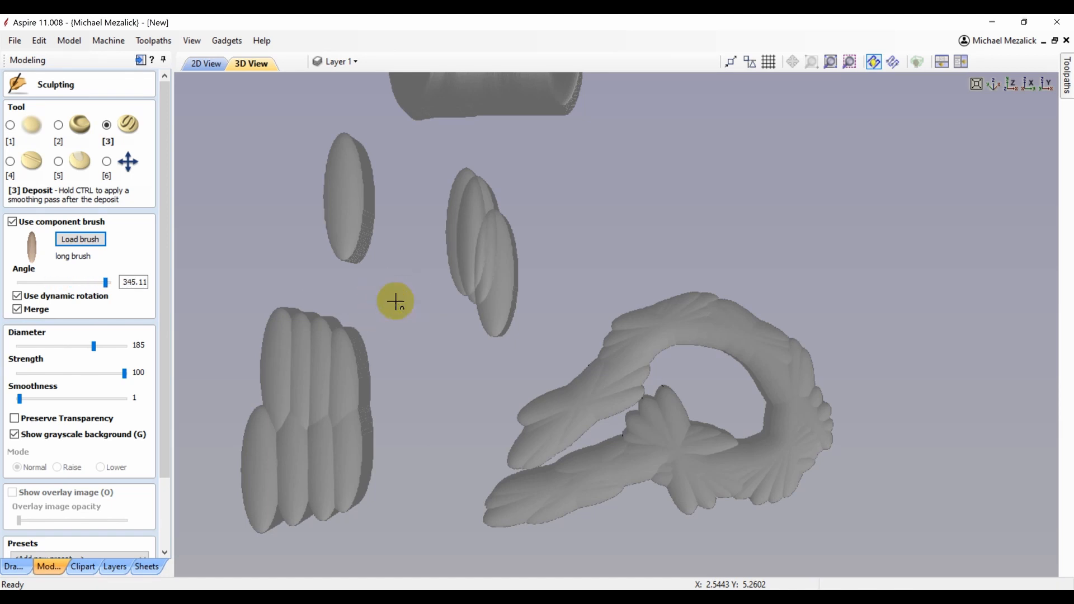
key("Left")
key("Left")
key("Left")
key("Left")
key("Left")
key("Left")
key("Left")
key("Left")
key("Left")
key("Left")
key("Left")
key("Left")
key("Left")
key("Left")
key("Left")
key("Left")
key("Left")
key("Left")
key("Left")
key("Left")
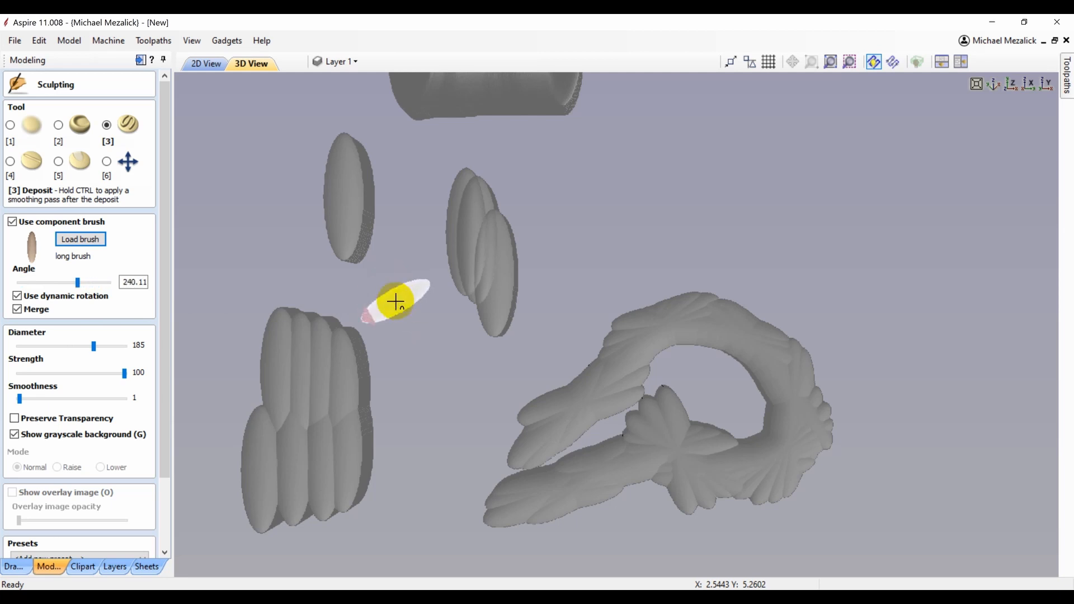
key("Left")
key("Left")
key("Left")
key("Left")
key("Left")
key("Left")
key("Left")
key("Left")
key("Left")
key("Left")
key("Left")
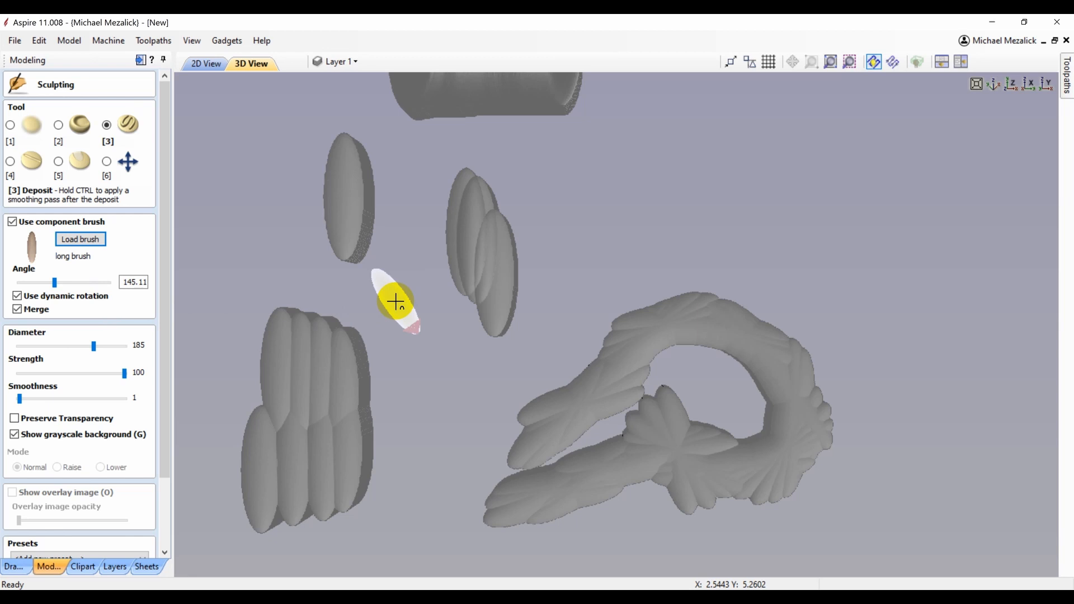
- Discard all the test sculpting changes and cancel the sculpting session
left_click_drag(170, 306, 170, 311)
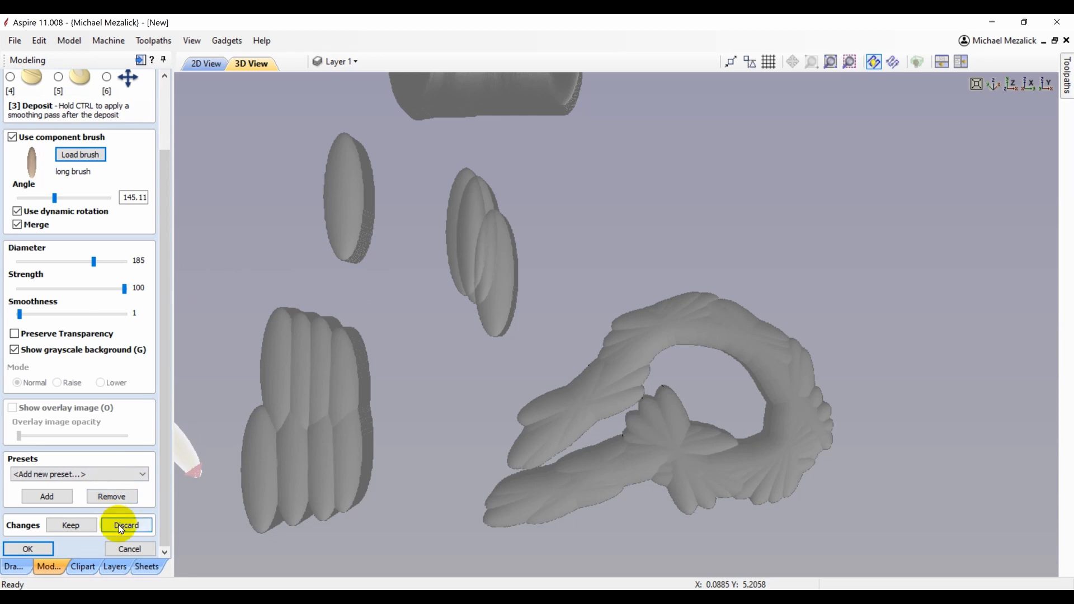
left_click(121, 526)
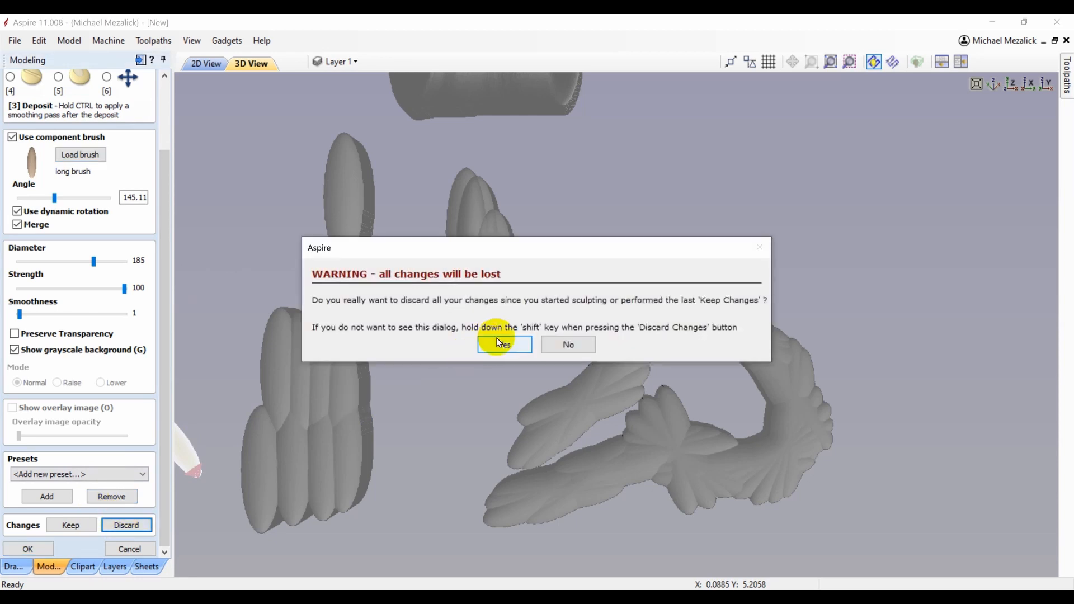
left_click(499, 347)
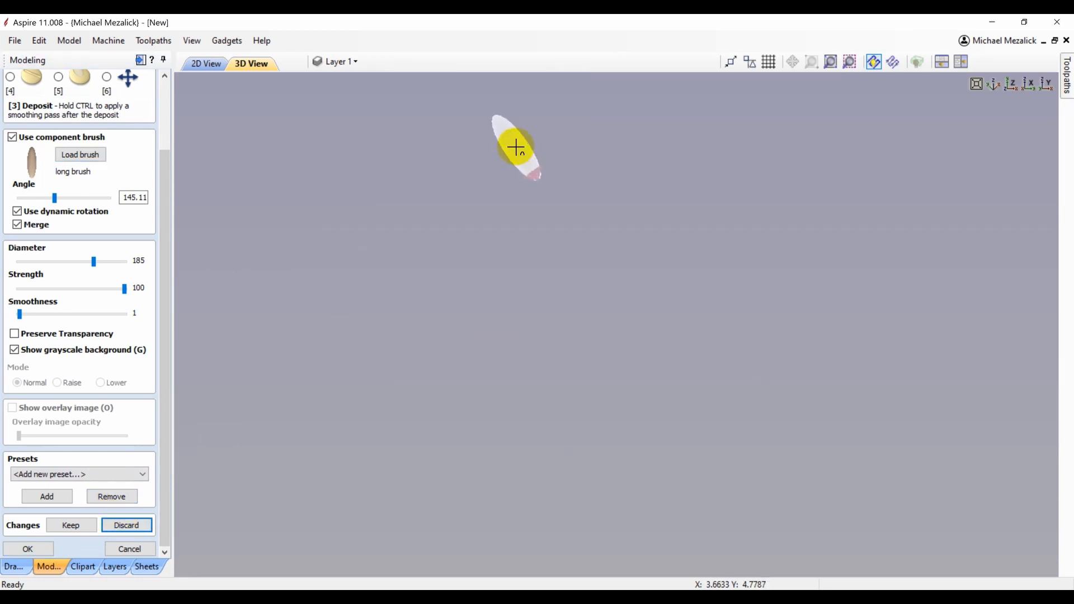
left_click(831, 63)
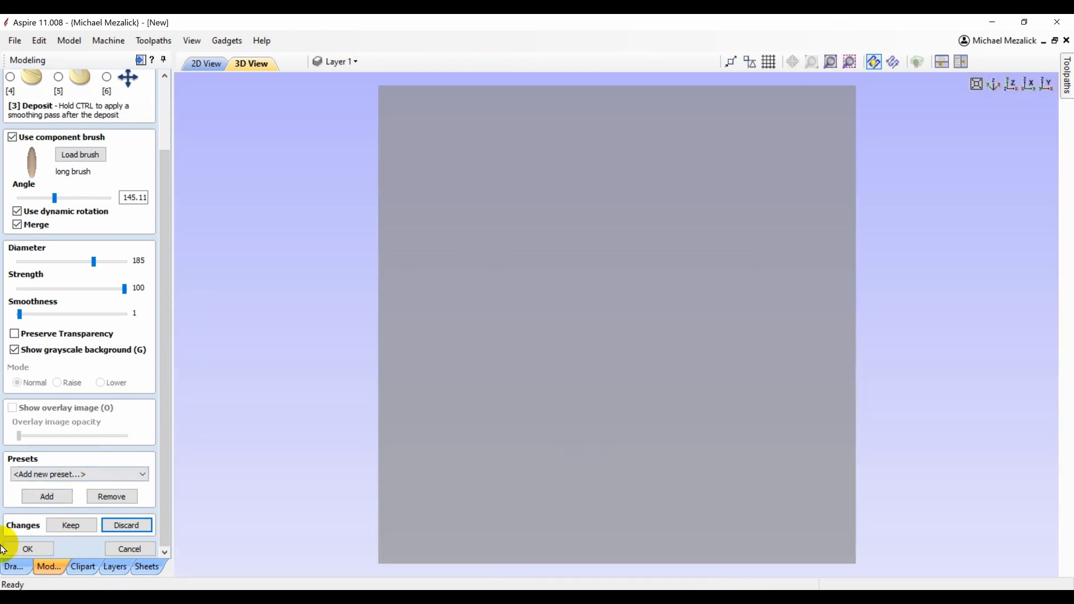
left_click(127, 551)
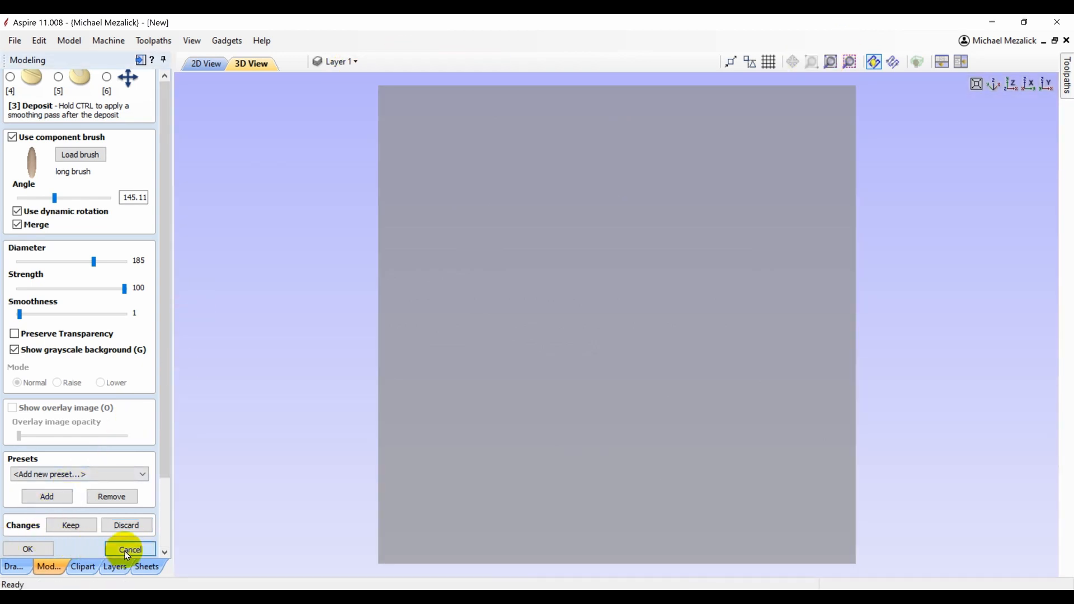
- Insert the flowing-mane horse head from the Animals clipart and enlarge it to about 7.55 x 8.80 inches
left_click(84, 567)
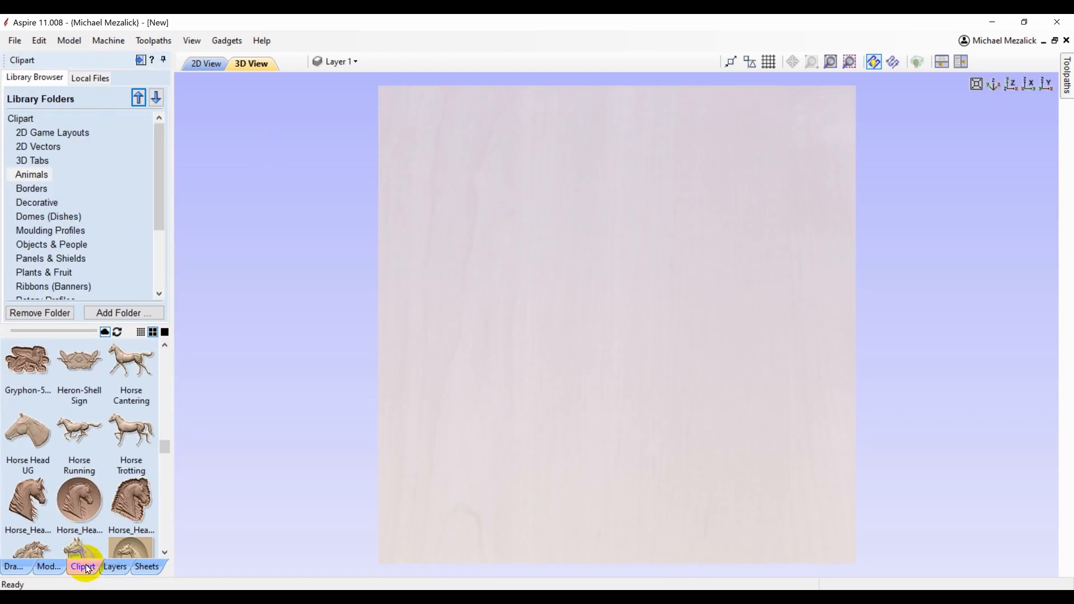
double_click(29, 511)
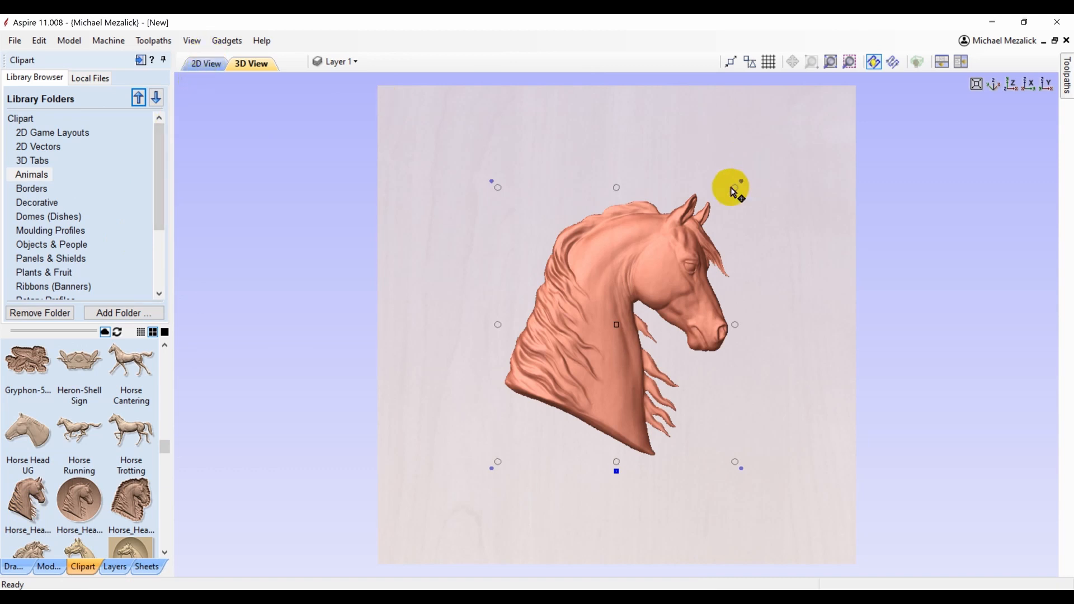
left_click_drag(735, 189, 796, 122)
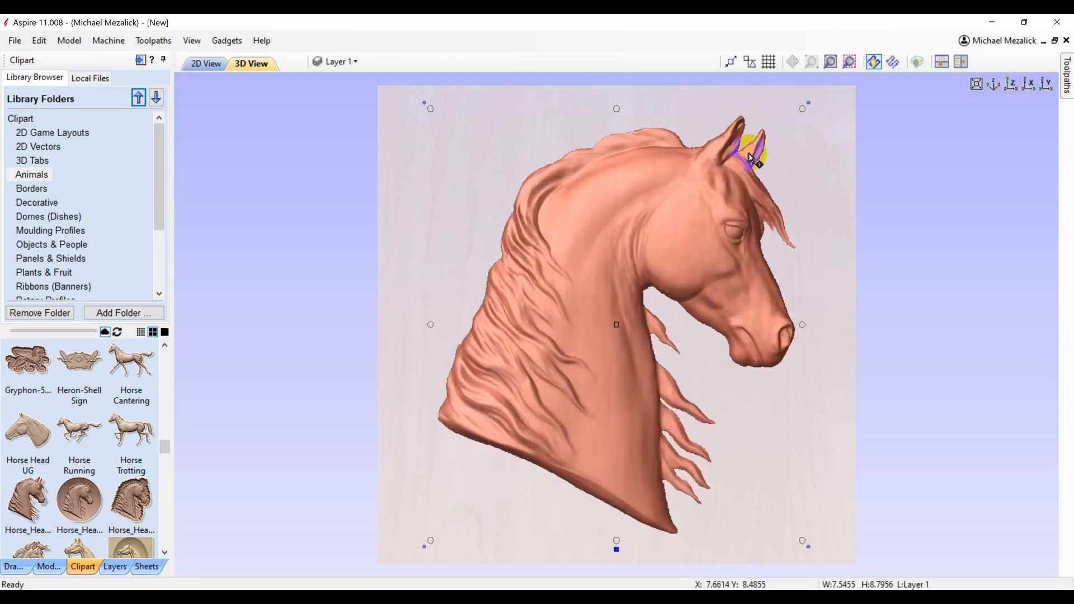
- Shift the horse head slightly down to centre it, deselect it, and start sculpting on a new blank component in Add mode
left_click(612, 307)
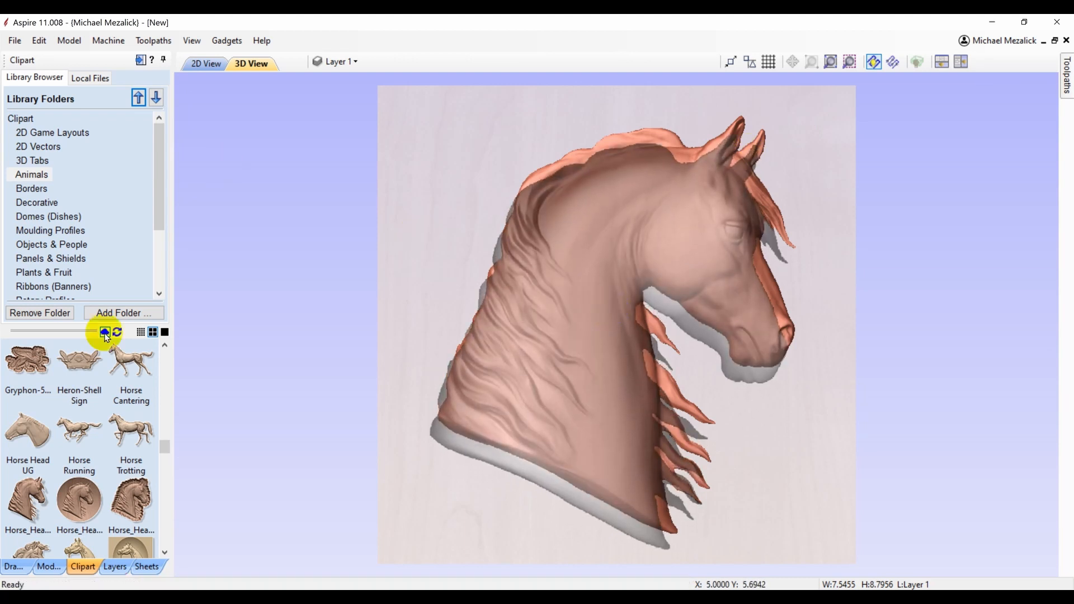
left_click(48, 566)
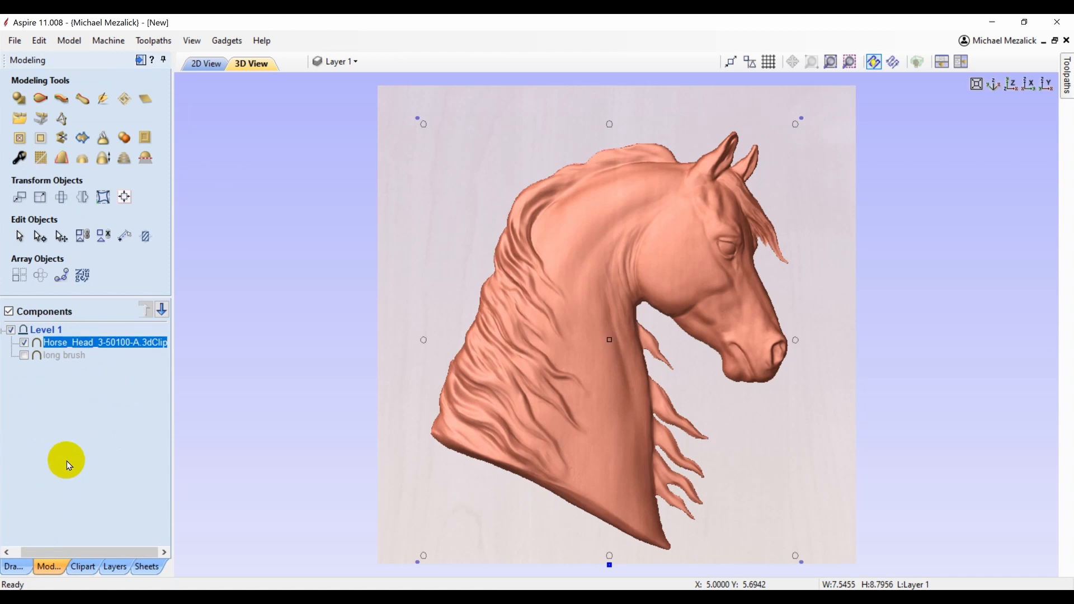
left_click(66, 461)
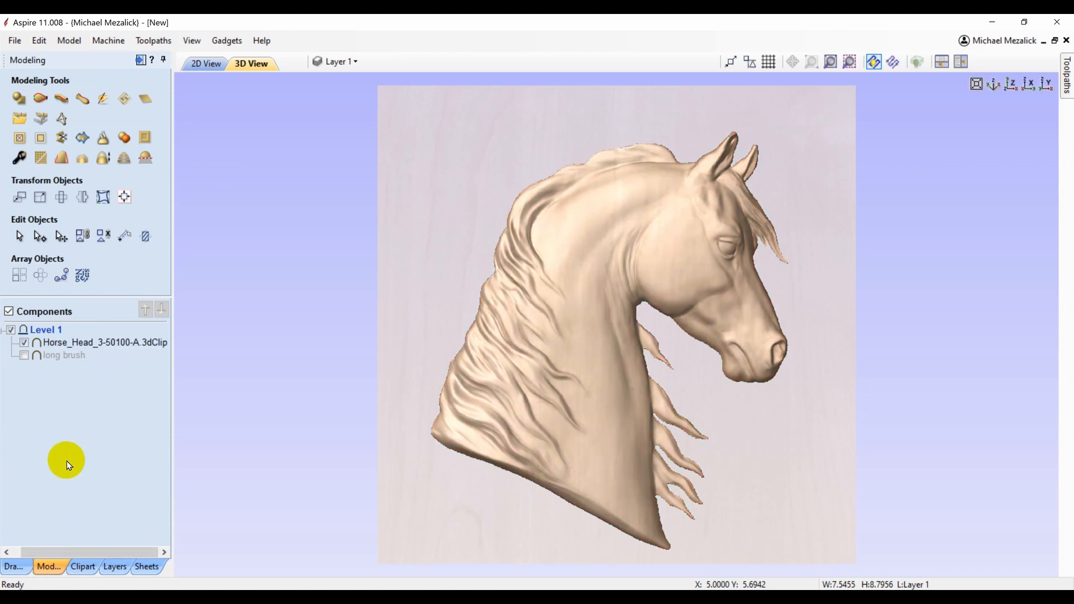
left_click(103, 101)
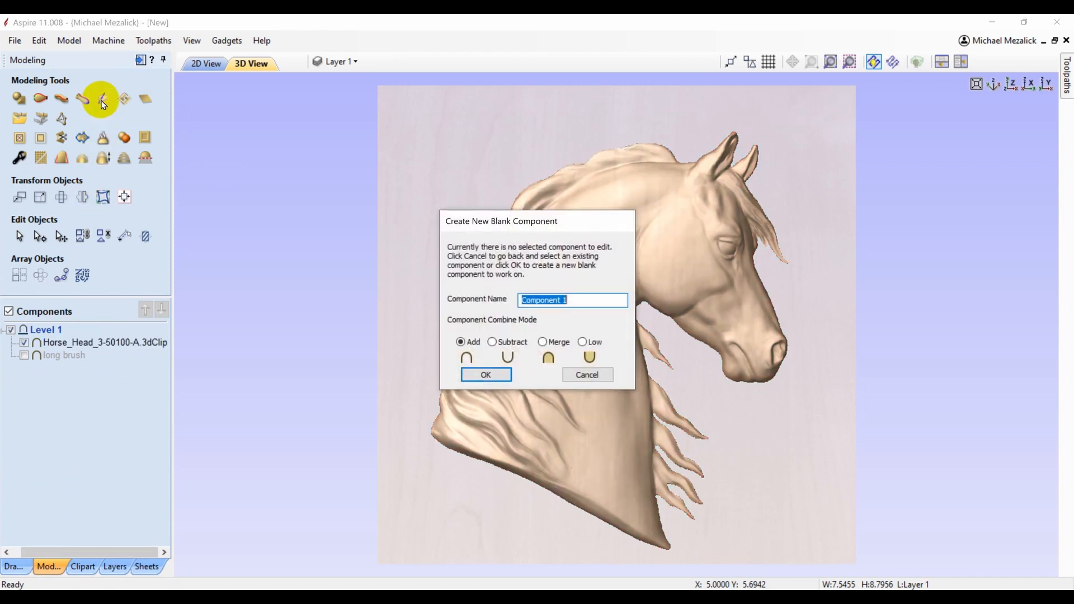
left_click(477, 379)
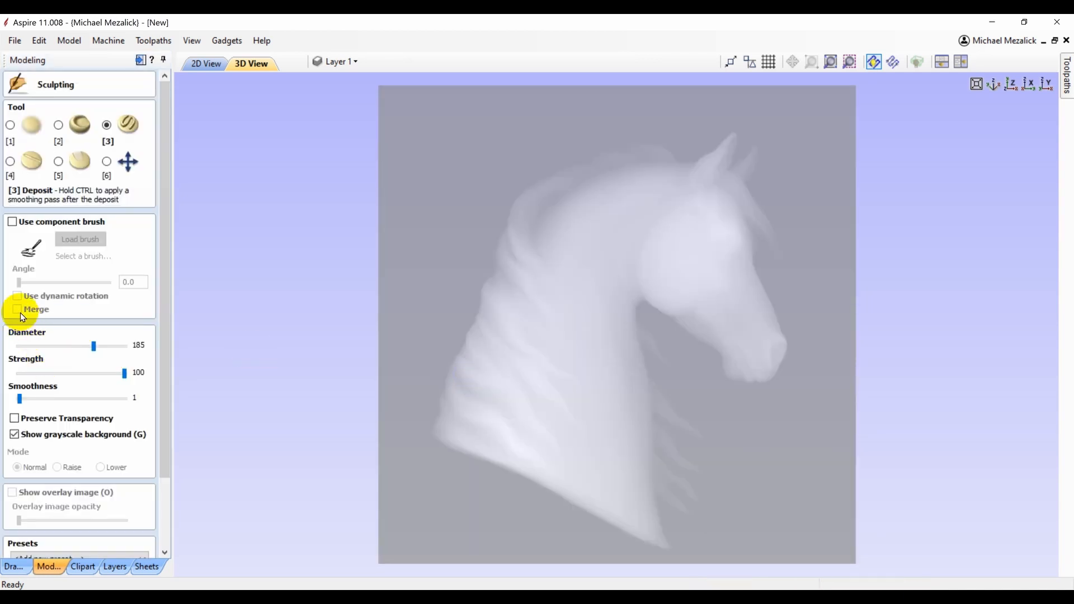
- Load long brush as the component brush, enable Merge, and toggle the grayscale background off and back on
left_click(12, 222)
left_click(78, 240)
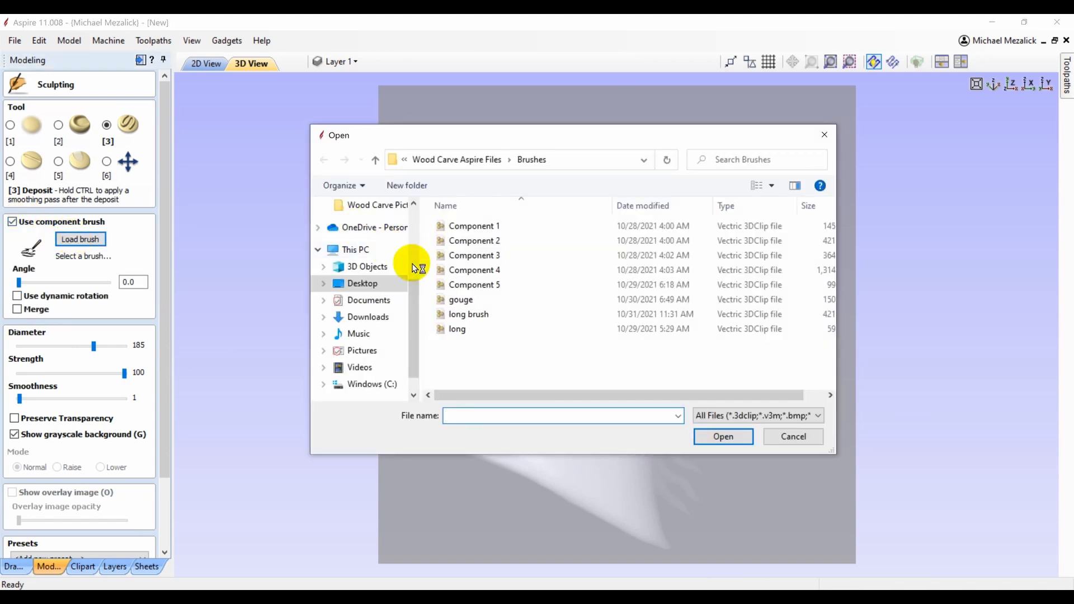
left_click(458, 313)
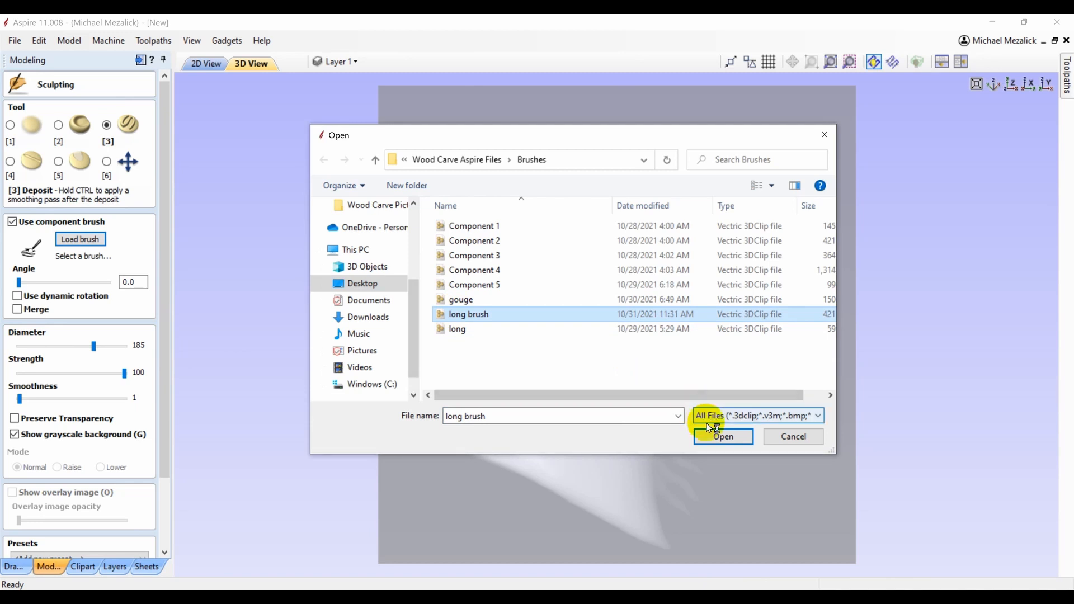
left_click(717, 435)
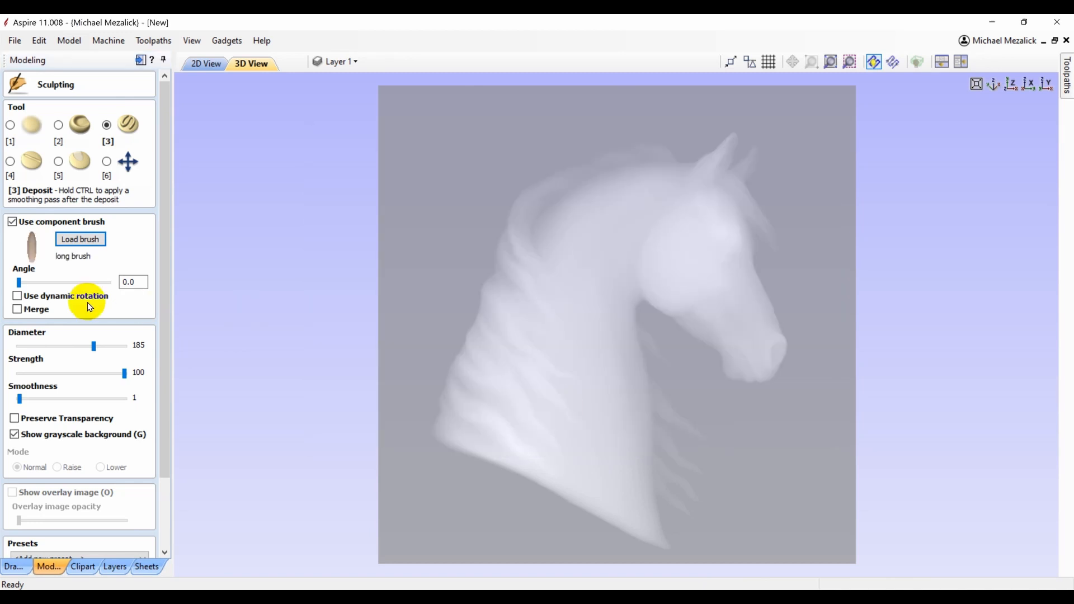
left_click(23, 312)
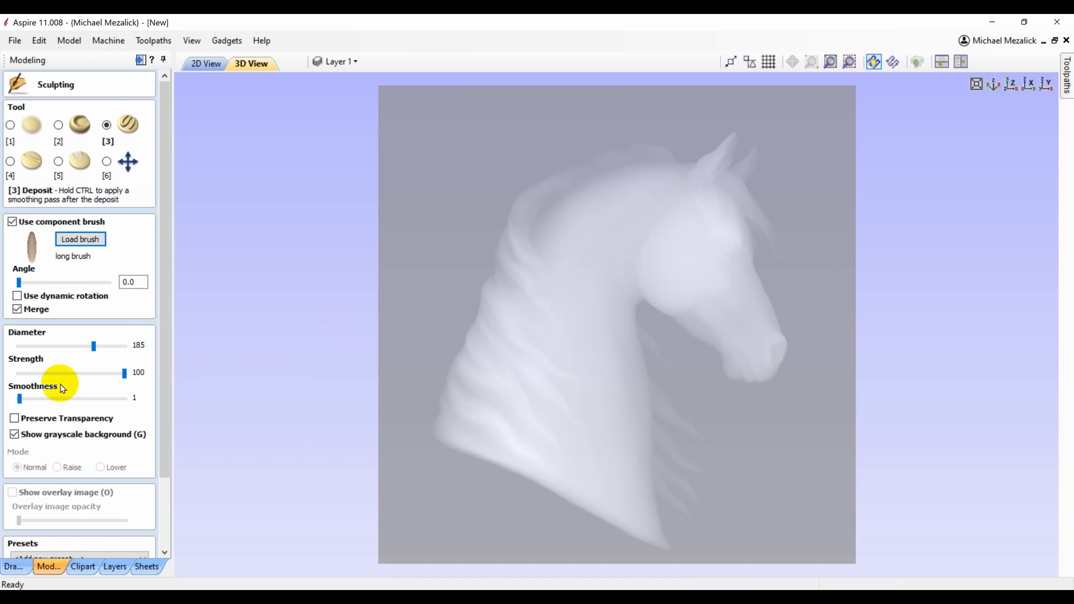
left_click(16, 435)
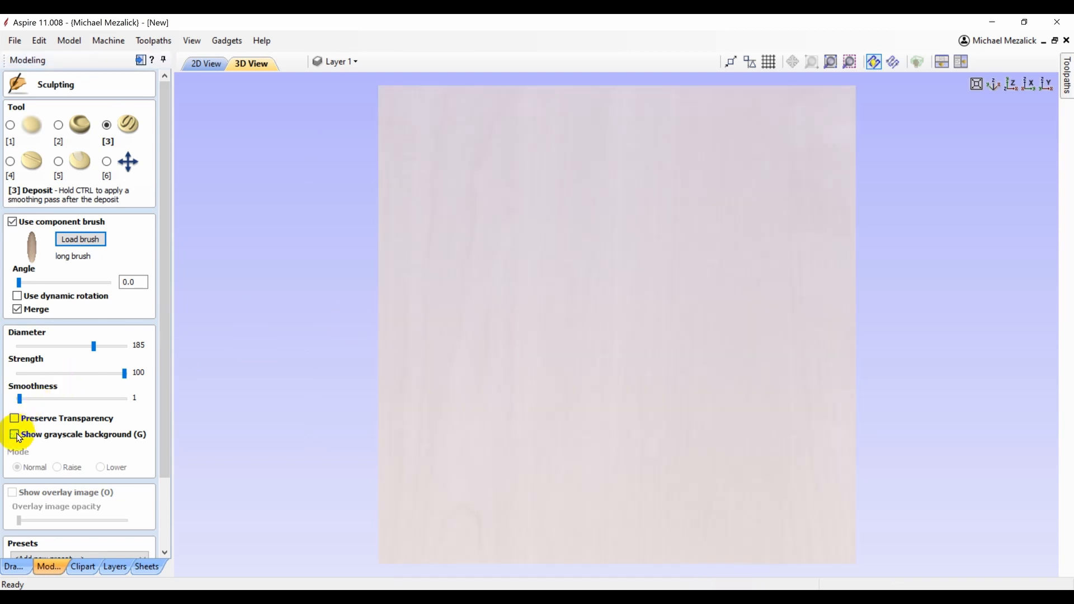
left_click(15, 435)
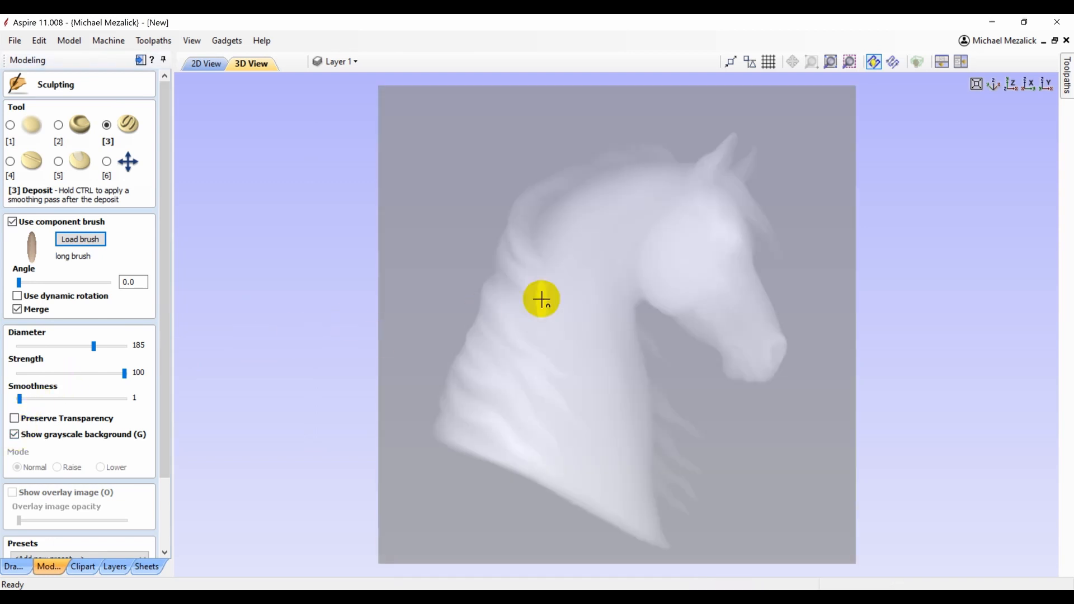
- Set the brush diameter to 269 and the angle to 325 degrees, and deposit overlapping stamps over the muzzle and lower jaw
left_click(124, 345)
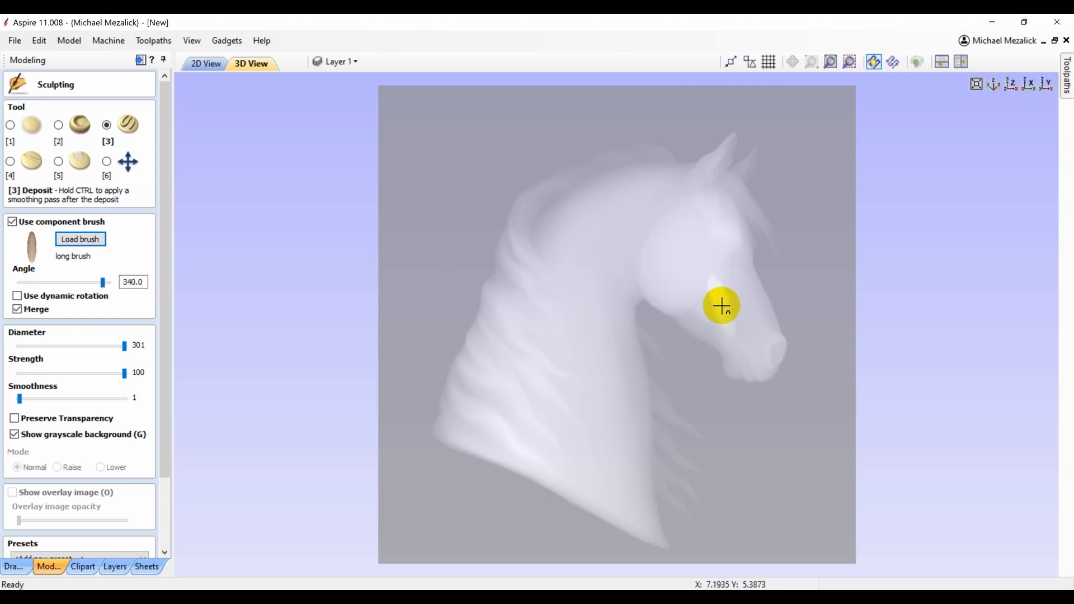
key("Left")
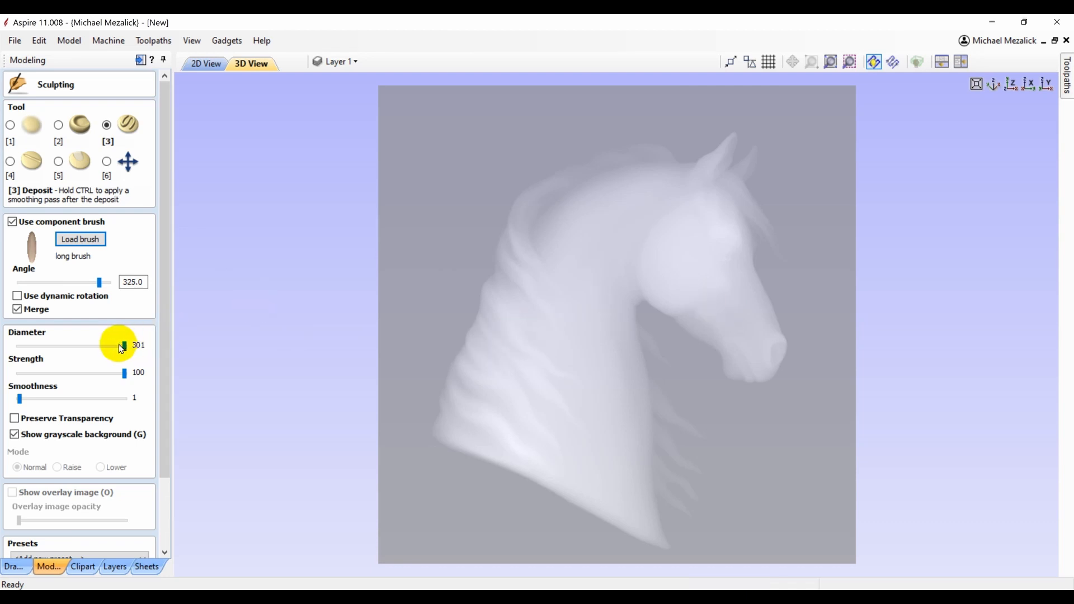
left_click_drag(119, 349, 110, 348)
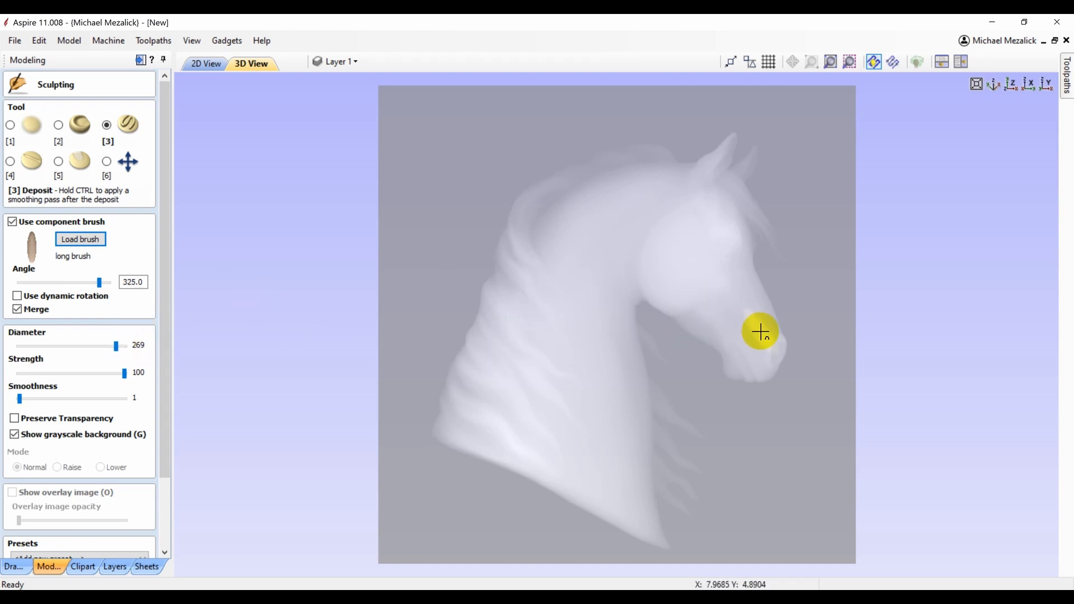
mouse_move(770, 334)
left_mouse_down()
mouse_move(769, 317)
mouse_move(757, 353)
mouse_move(737, 360)
mouse_move(707, 336)
mouse_move(707, 314)
mouse_move(746, 295)
mouse_move(751, 271)
left_mouse_up()
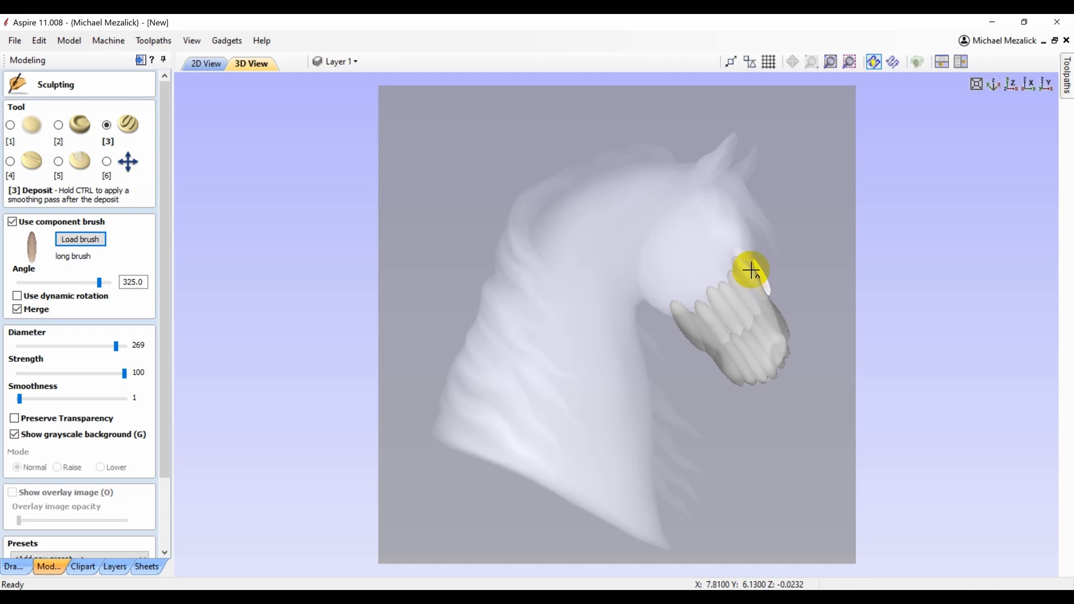
- Cover the forehead and cheek with overlapping stamps, using brush angles of 345 and 335 degrees and enlarging the diameter to 301
left_click_drag(751, 271, 733, 243)
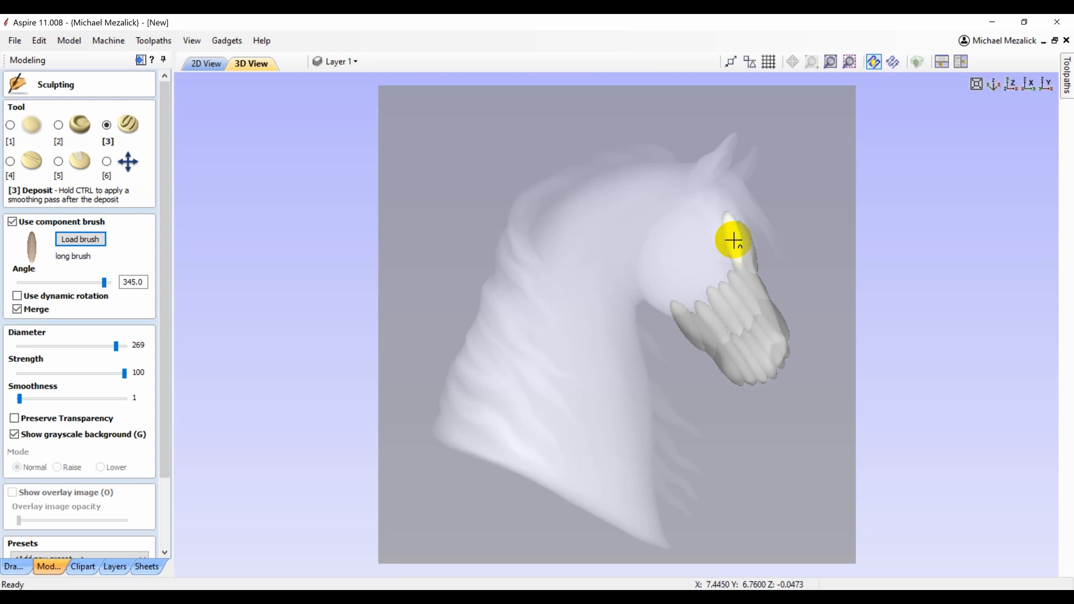
left_click_drag(734, 241, 719, 247)
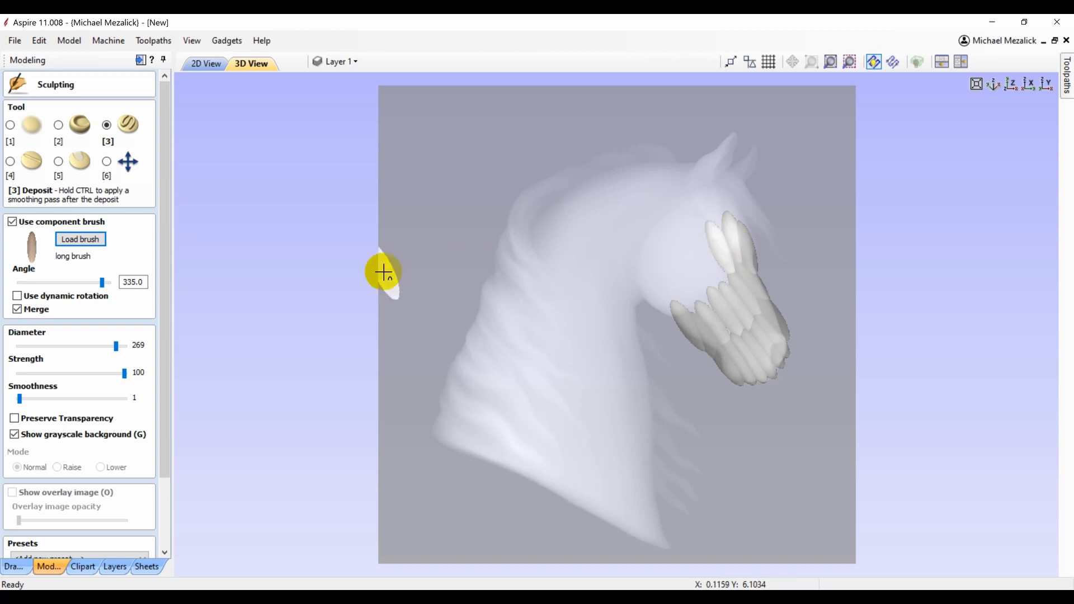
left_click(126, 346)
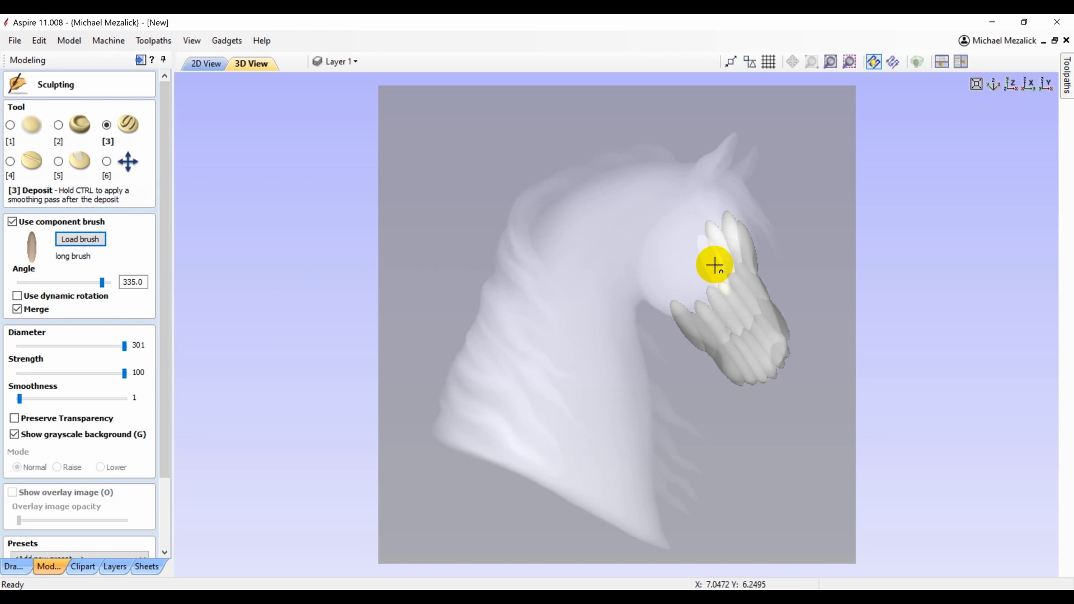
left_click_drag(715, 265, 703, 289)
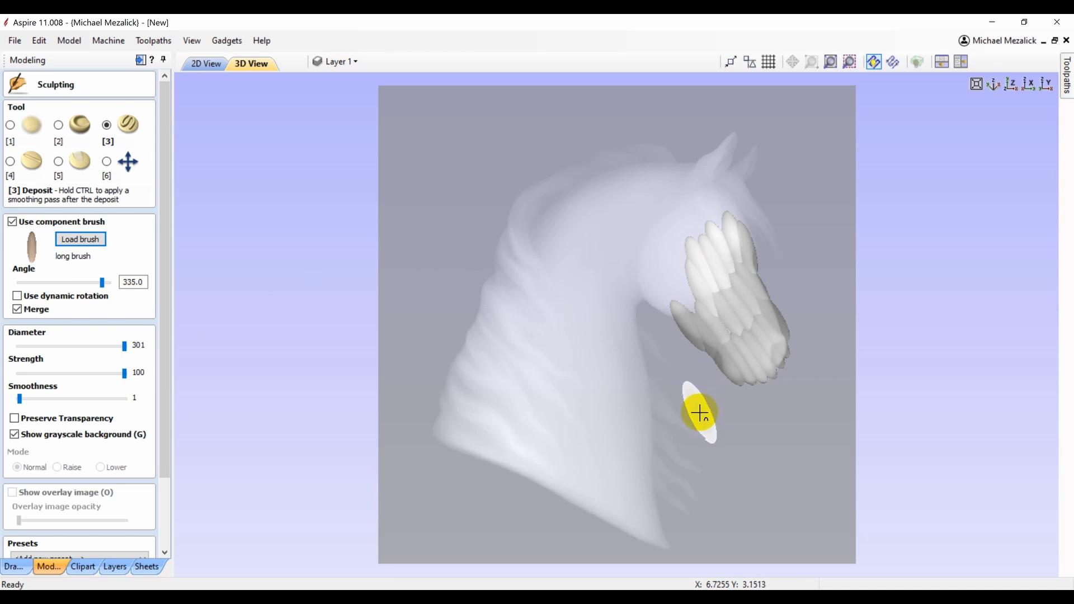
key("Left")
mouse_move(704, 306)
left_mouse_down()
mouse_move(667, 304)
mouse_move(652, 271)
mouse_move(664, 257)
mouse_move(690, 275)
mouse_move(675, 244)
mouse_move(731, 215)
mouse_move(698, 216)
mouse_move(652, 258)
left_mouse_up()
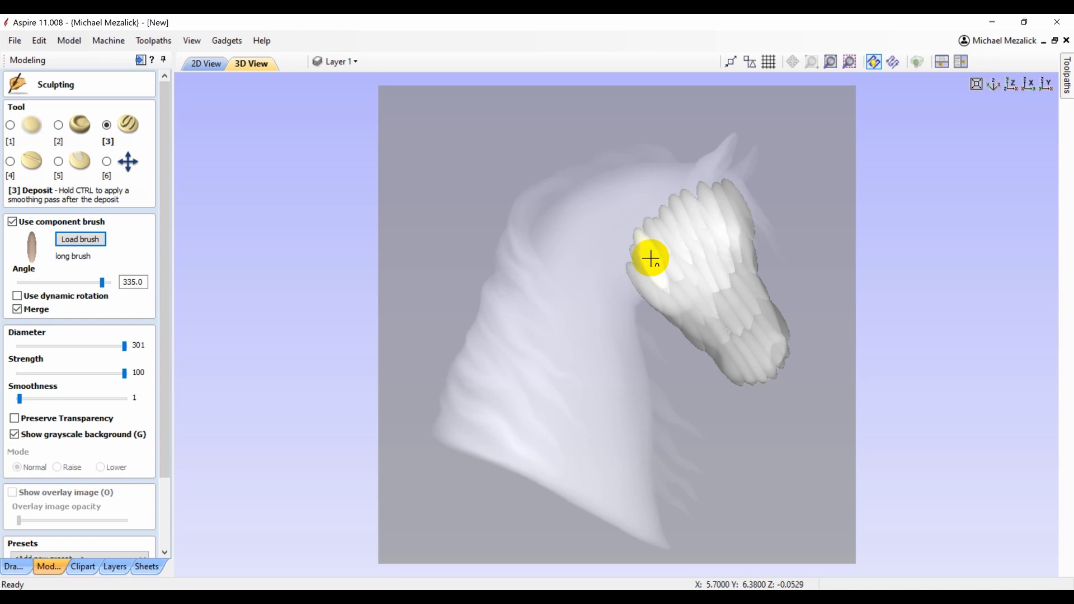
- Set the brush angle to 40 degrees and the diameter to 177, and deposit stamps over both ears
key("Right")
key("Right")
key("Right")
key("Right")
key("Right")
key("Right")
key("Right")
key("Right")
key("Right")
key("Right")
key("Right")
key("Right")
key("Right")
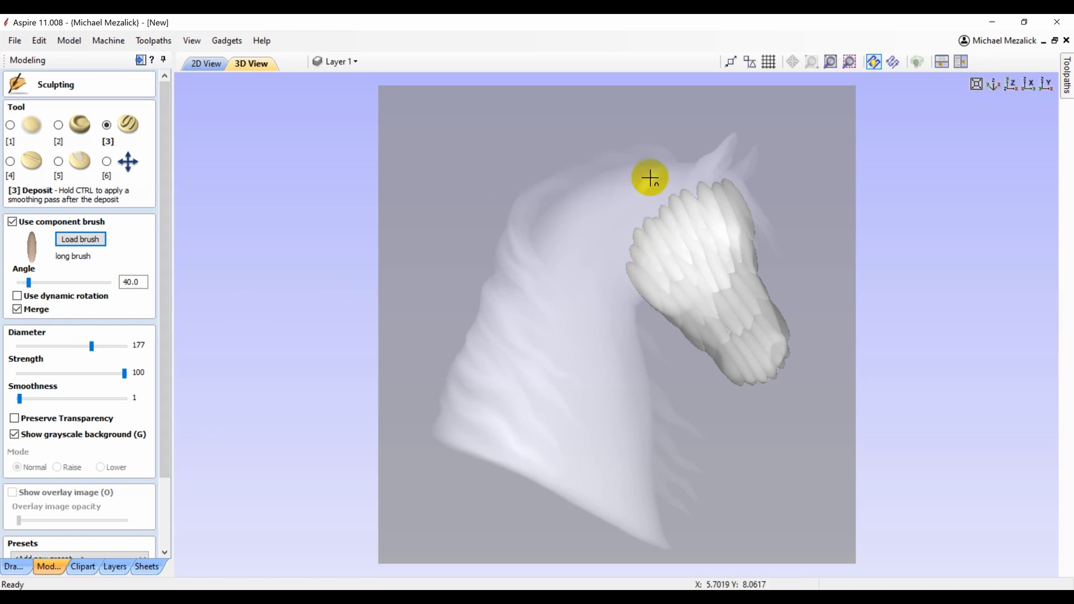
left_click(693, 181)
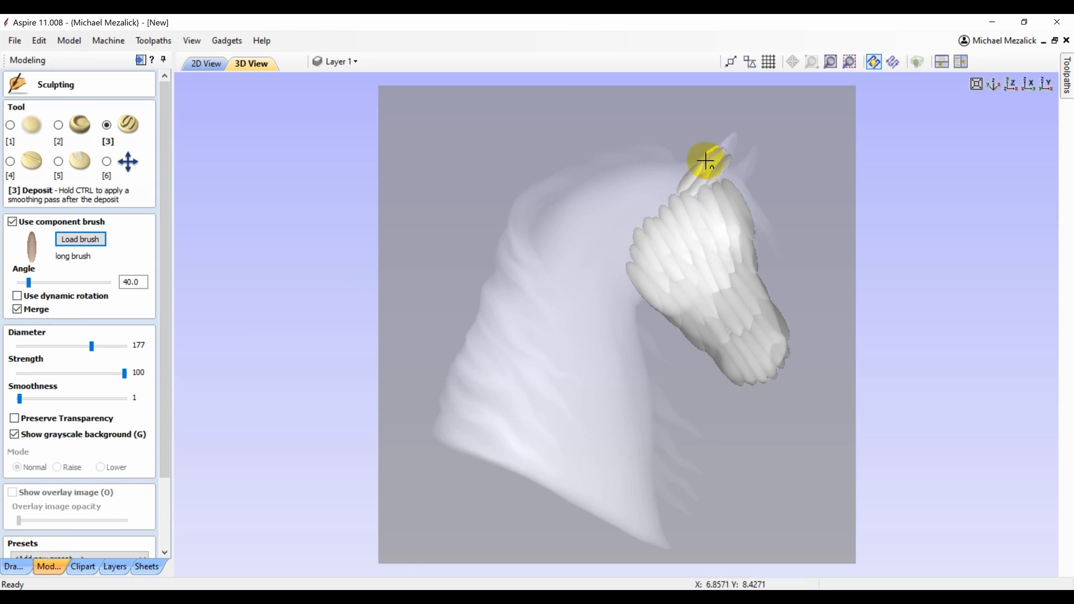
left_click(710, 159)
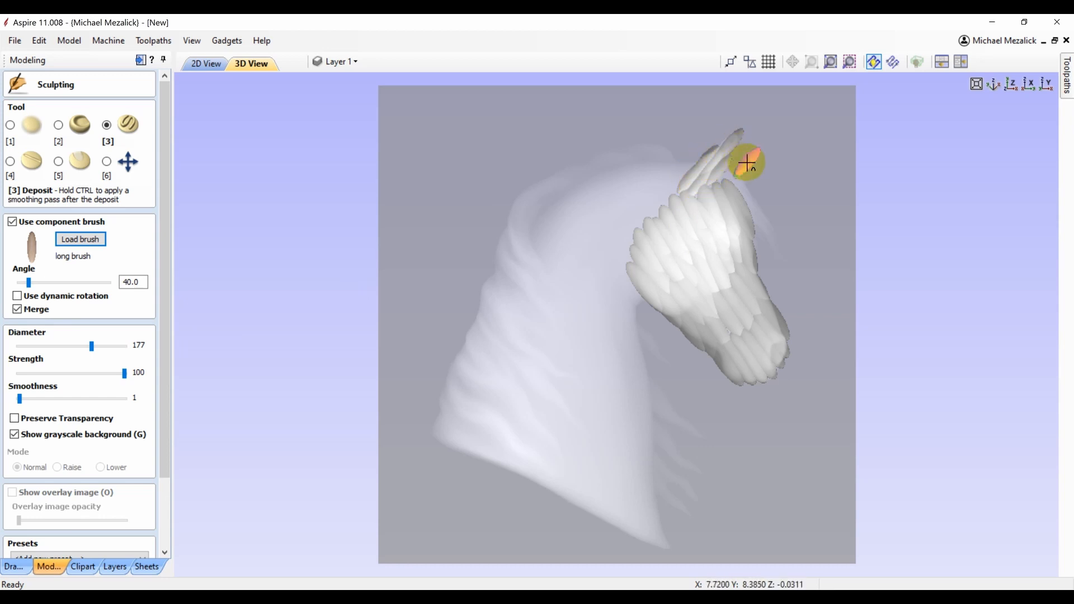
left_click(748, 162)
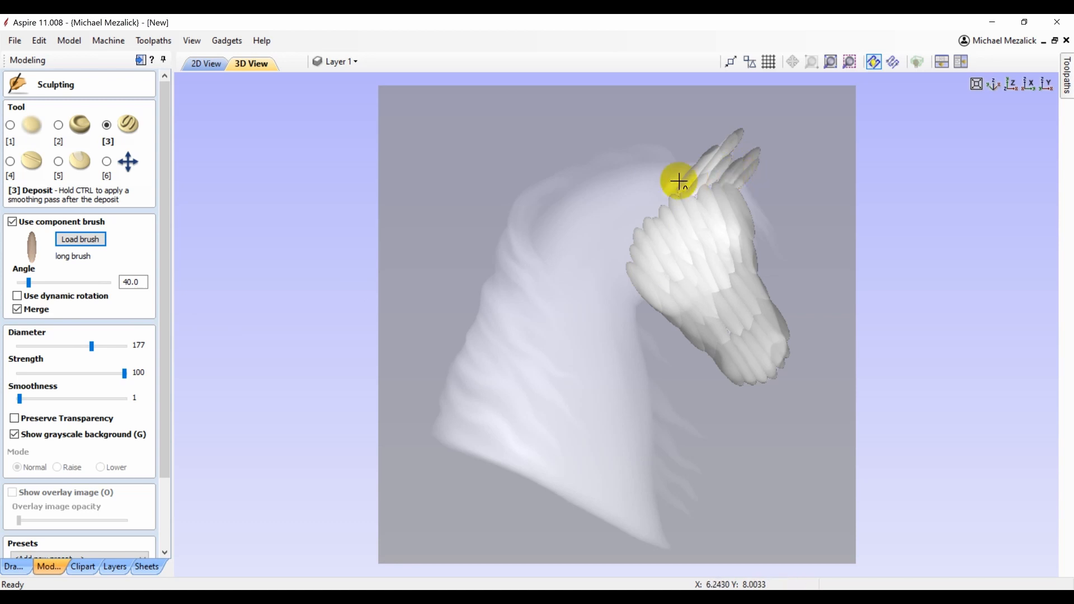
- Deposit overlapping stamps over the neck's crest and upper part at diameter 237, varying the brush angle through 75, 60, 40 and 345 degrees
left_click_drag(93, 347, 107, 346)
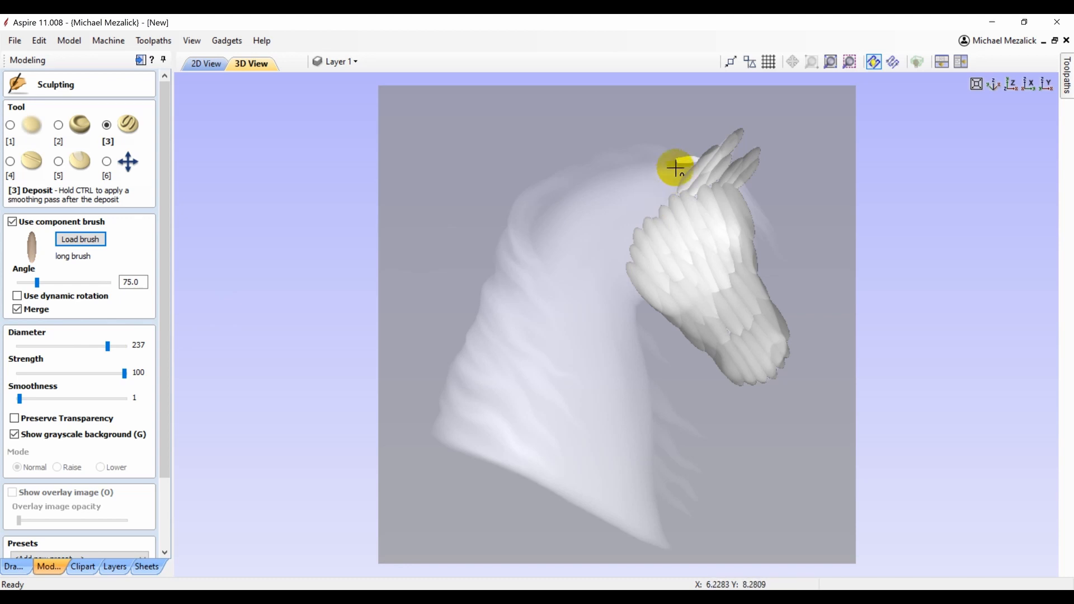
mouse_move(676, 163)
left_mouse_down()
mouse_move(596, 182)
mouse_move(585, 200)
mouse_move(670, 188)
mouse_move(649, 204)
mouse_move(622, 199)
mouse_move(628, 224)
mouse_move(556, 210)
mouse_move(554, 232)
left_mouse_up()
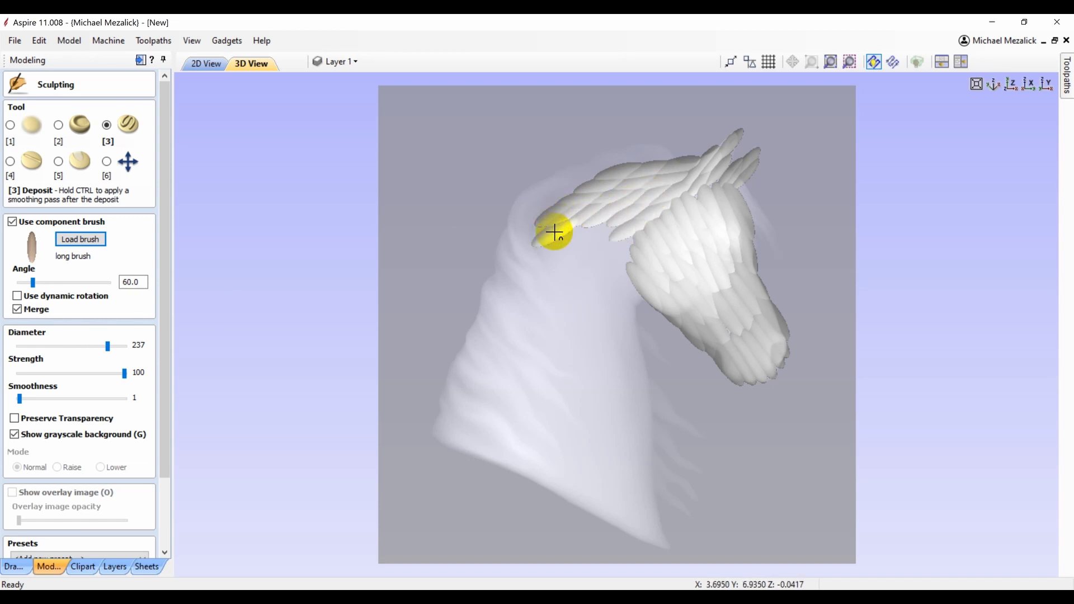
key("Left")
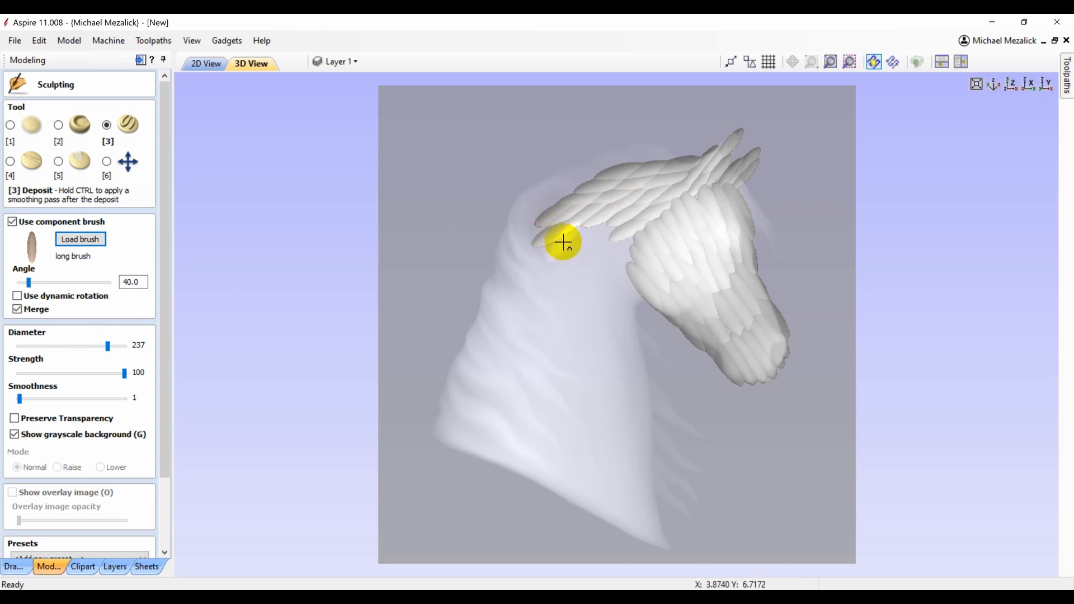
mouse_move(622, 248)
left_mouse_down()
mouse_move(605, 233)
mouse_move(559, 247)
mouse_move(622, 276)
mouse_move(628, 267)
mouse_move(622, 307)
mouse_move(589, 275)
mouse_move(565, 276)
mouse_move(568, 309)
mouse_move(556, 291)
mouse_move(628, 340)
left_mouse_up()
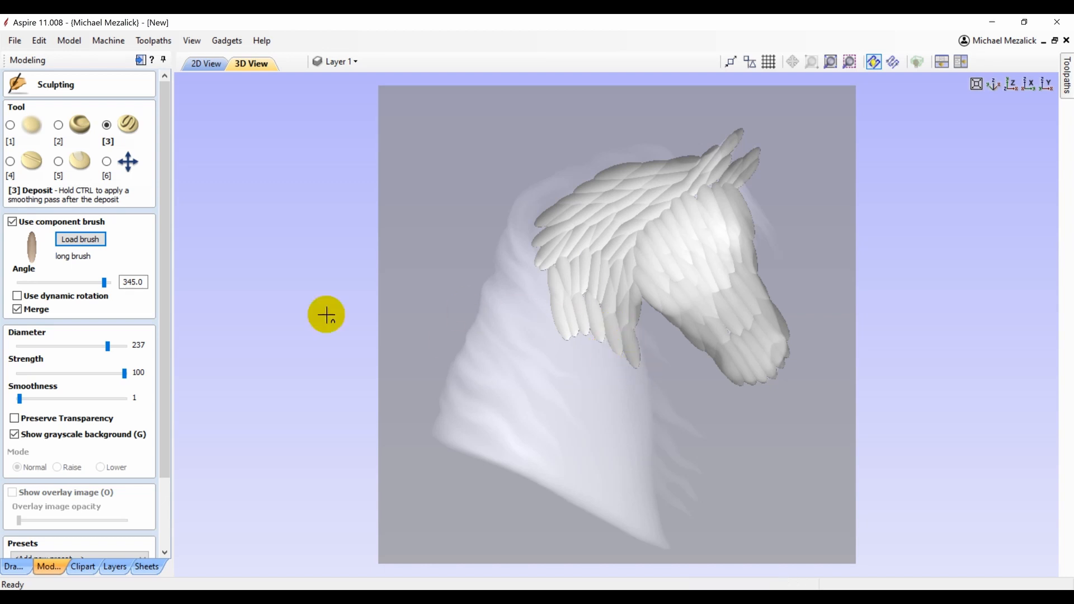
- Set the brush diameter to 277 and fill the neck down to its base with stamps, using angles such as 315, 10 and 345 degrees
left_click(118, 346)
left_click_drag(546, 347, 585, 352)
key("Left")
key("Left")
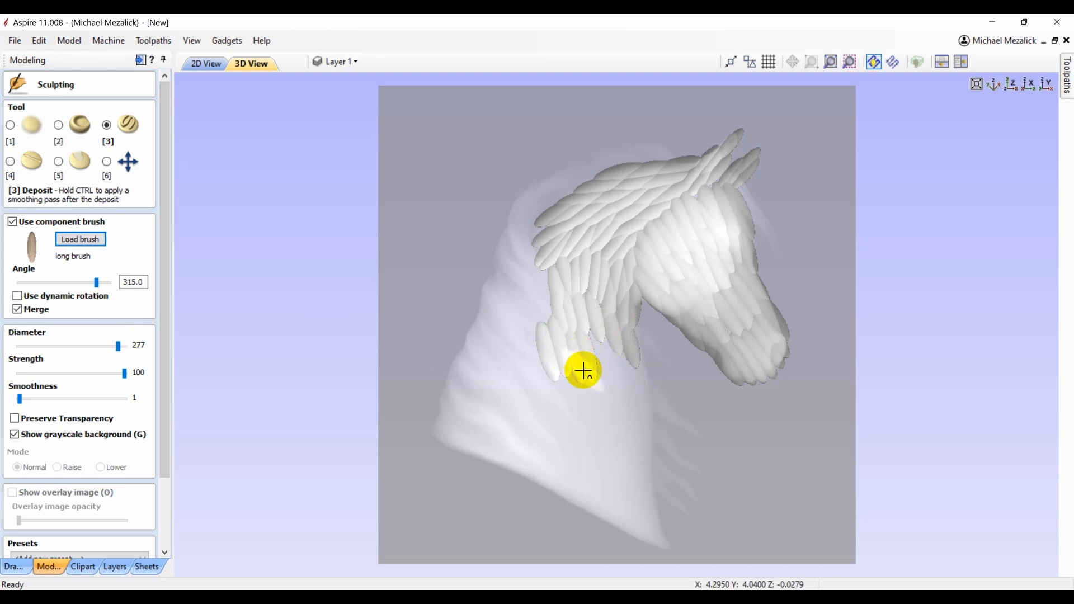
key("Right")
left_click_drag(631, 377, 642, 434)
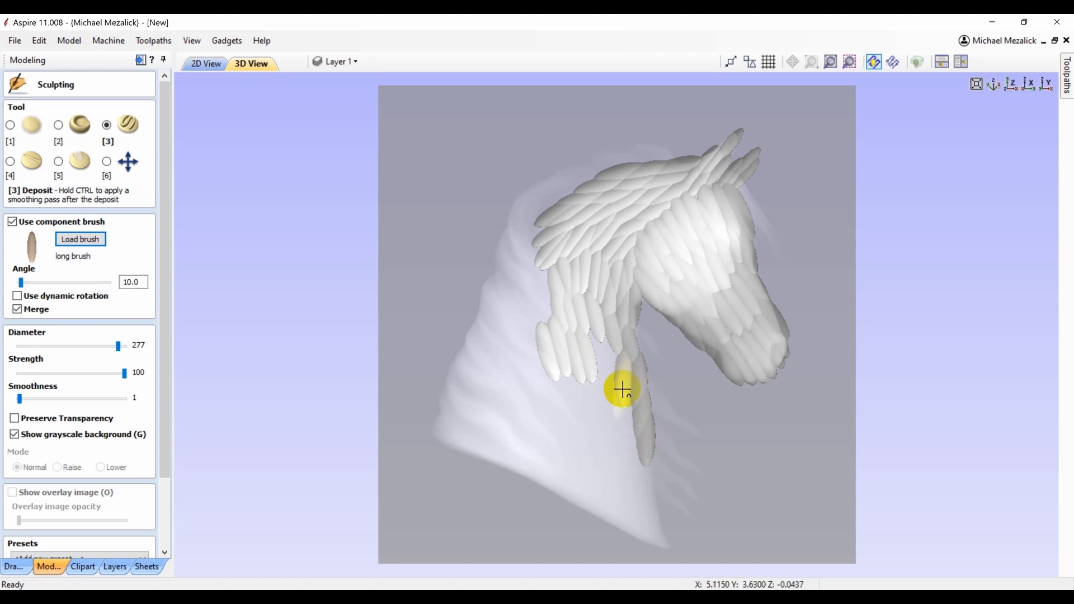
mouse_move(622, 380)
left_mouse_down()
mouse_move(599, 354)
mouse_move(568, 386)
mouse_move(554, 429)
mouse_move(607, 402)
mouse_move(661, 532)
mouse_move(611, 454)
mouse_move(587, 468)
mouse_move(612, 498)
mouse_move(550, 456)
left_mouse_up()
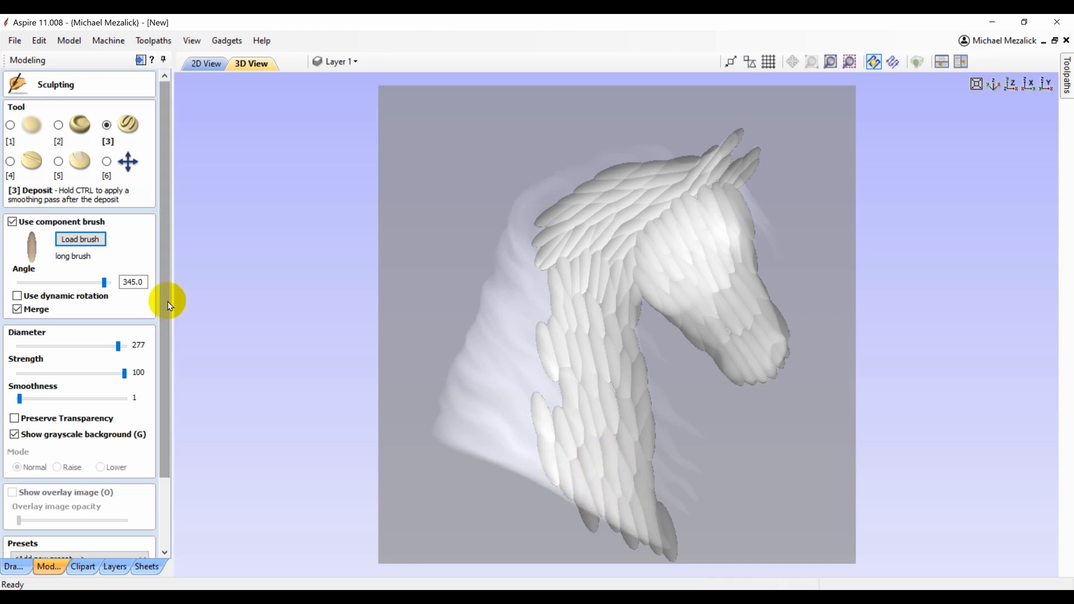
- Reduce the brush diameter to 153 and add small stamps beside the lower mane and at the back end of the neck's crest
left_click_drag(118, 345, 86, 346)
left_click(524, 438)
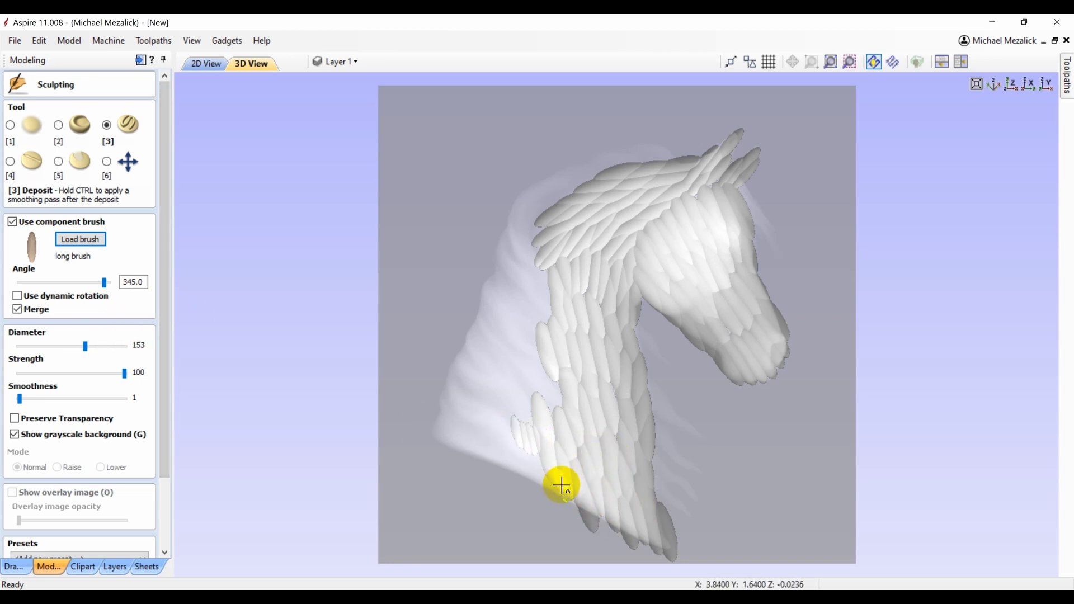
left_click_drag(548, 257, 538, 237)
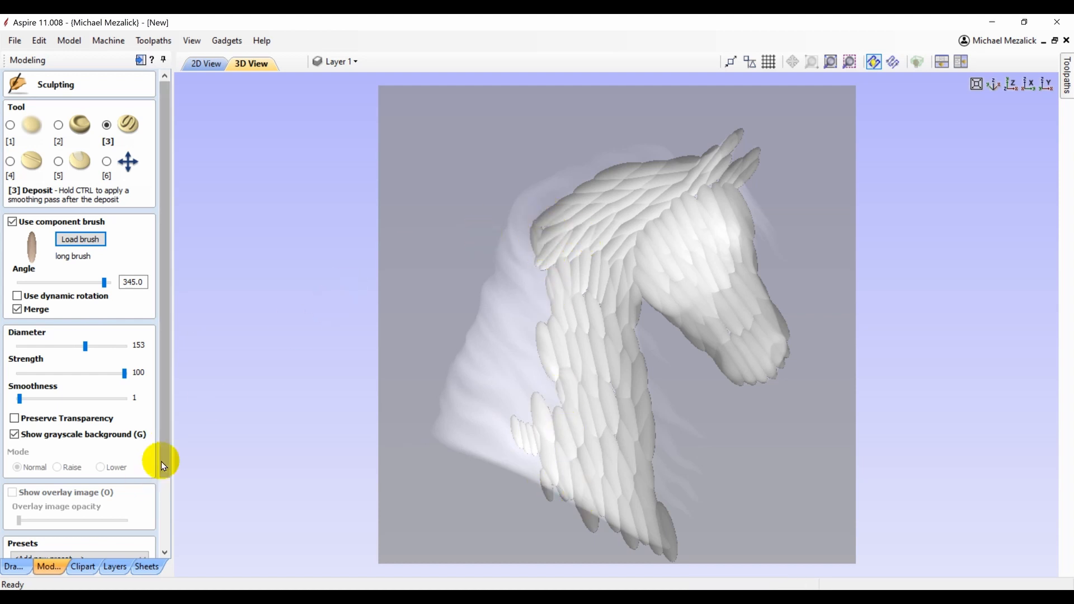
- Keep the sculpted changes and finish the sculpting session
left_click_drag(166, 456, 160, 543)
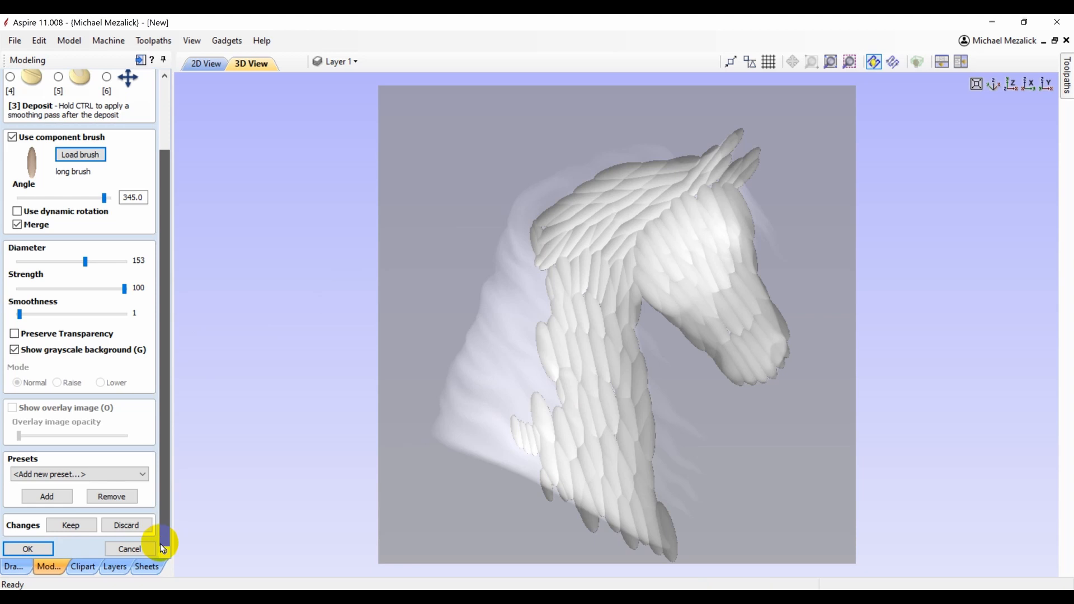
left_click(68, 525)
left_click(36, 548)
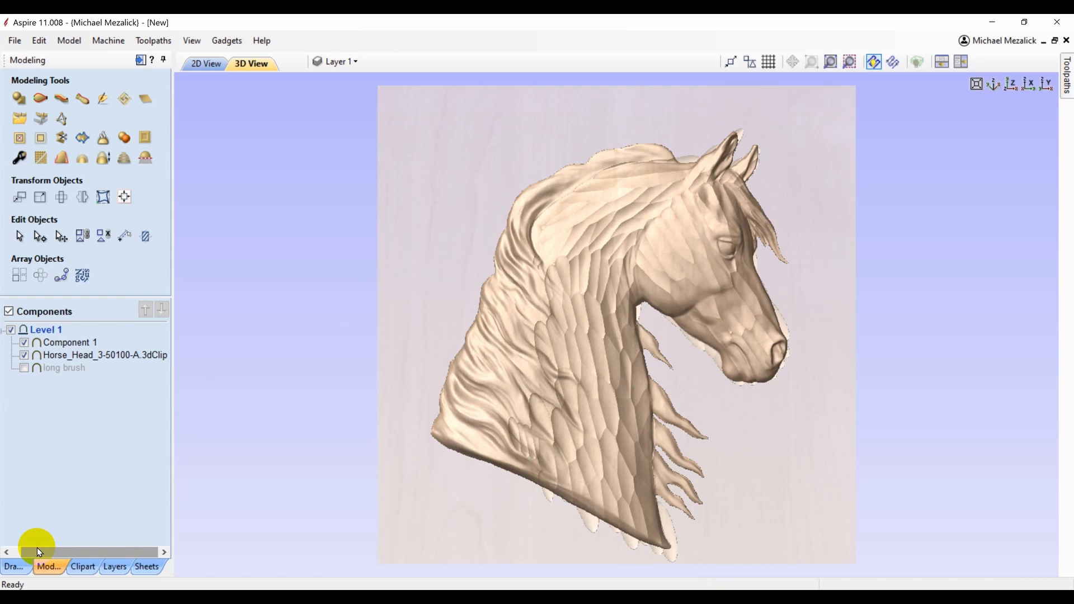
- Set Component 1's shape height to 0.02 inches and turn off the highlighting of selected components
left_click(64, 346)
left_click(20, 158)
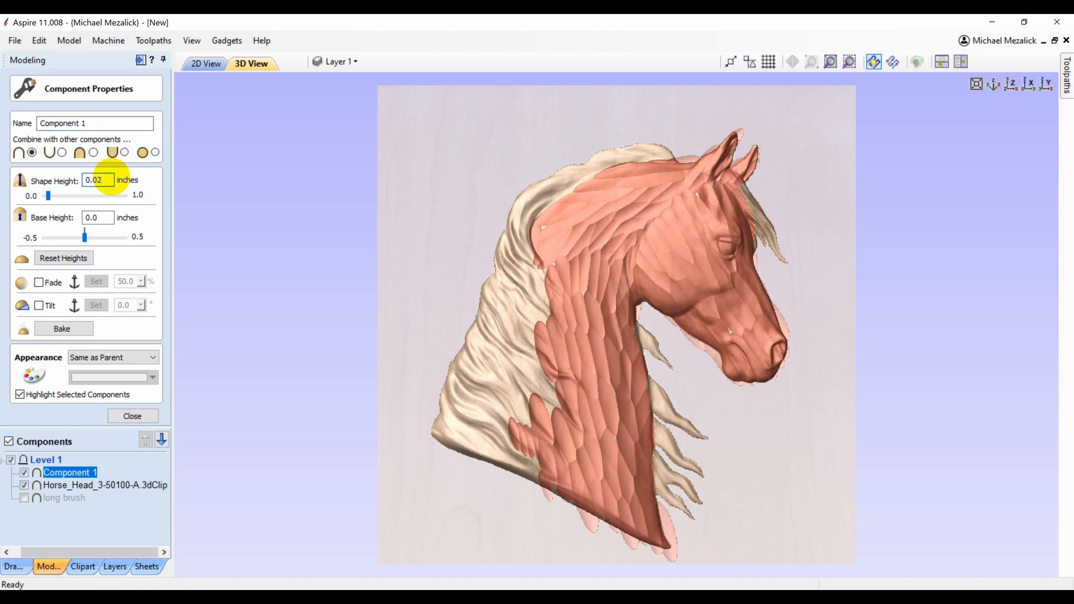
key("Return")
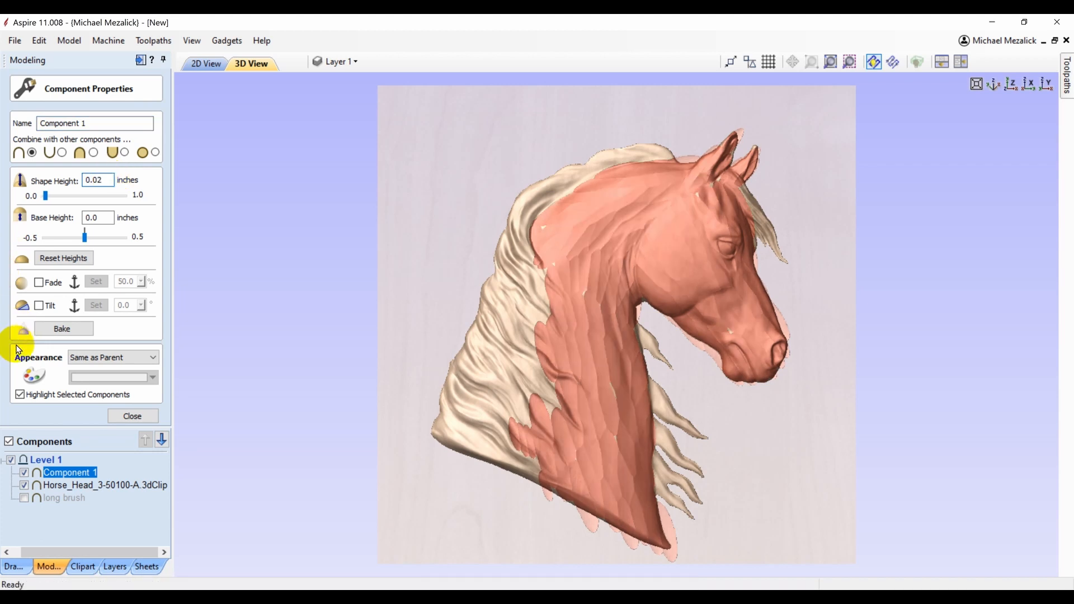
left_click(20, 395)
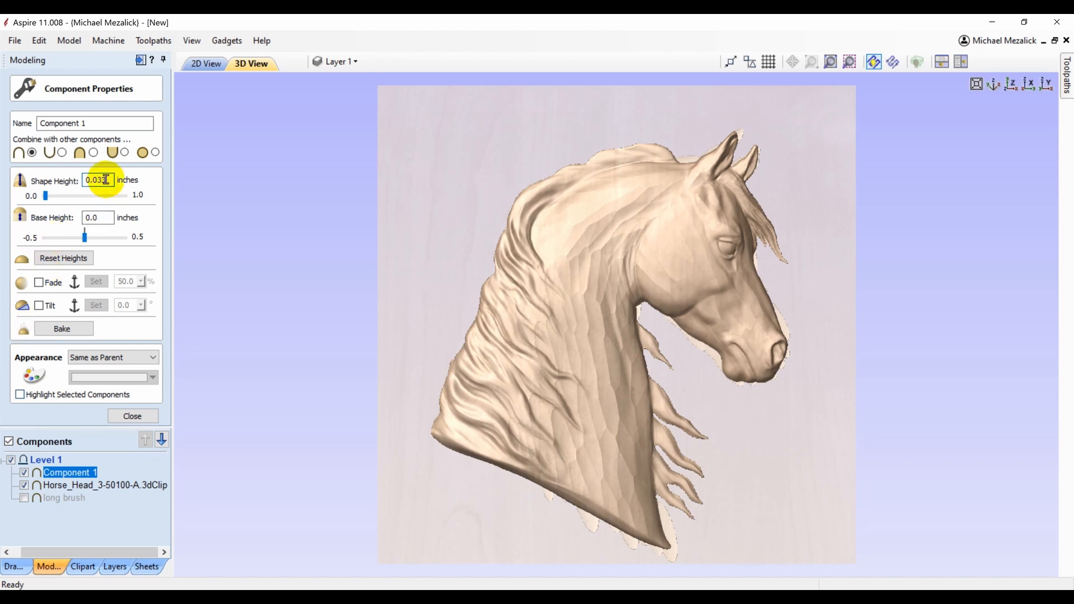
- Raise Component 1's shape height to 0.045 inches and close its properties
key("Return")
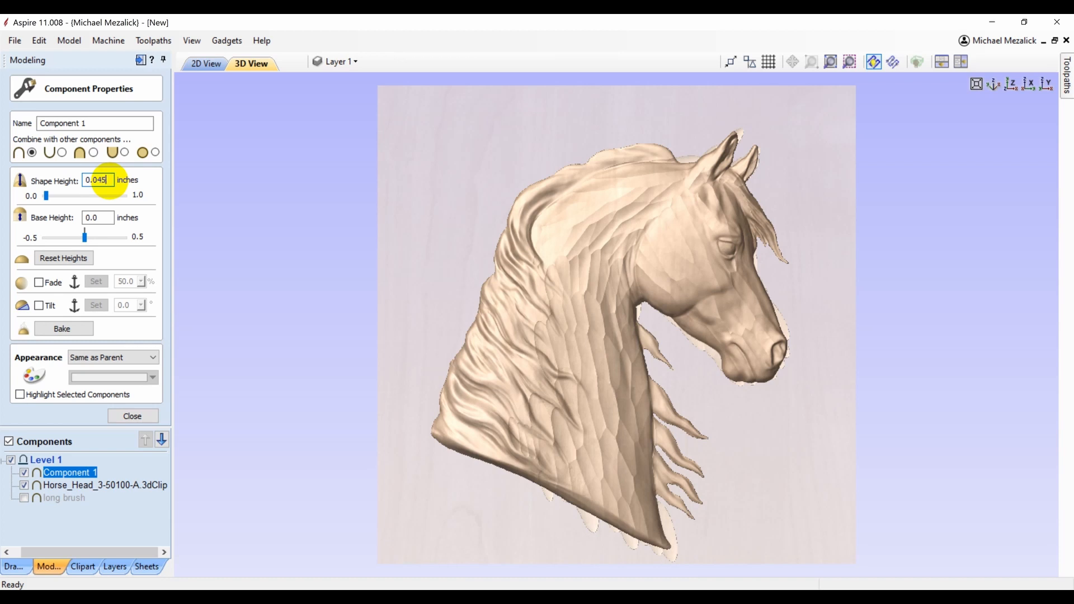
key("Return")
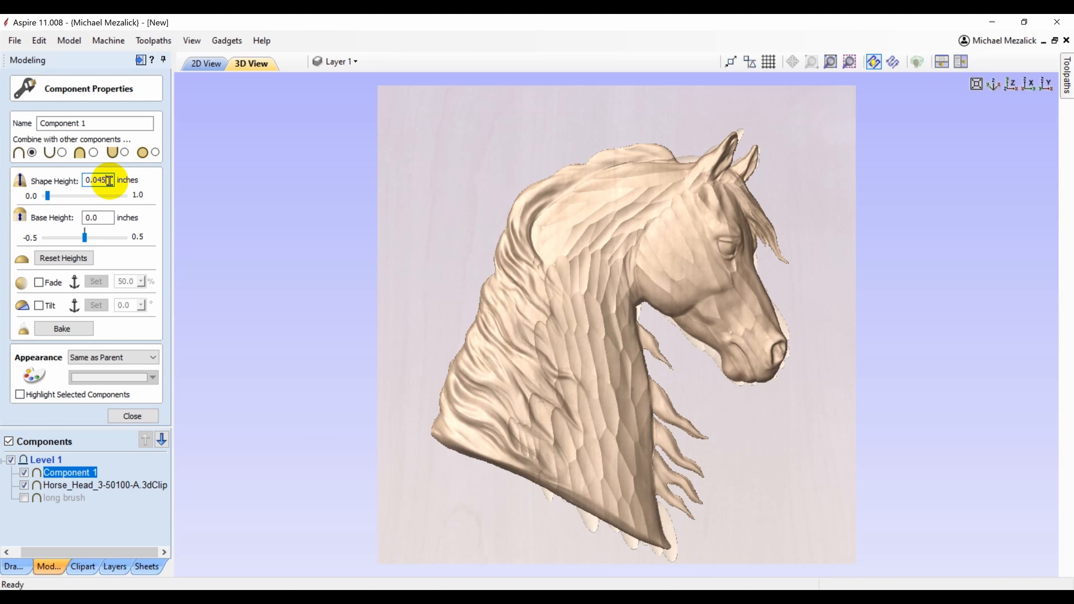
left_click(110, 184)
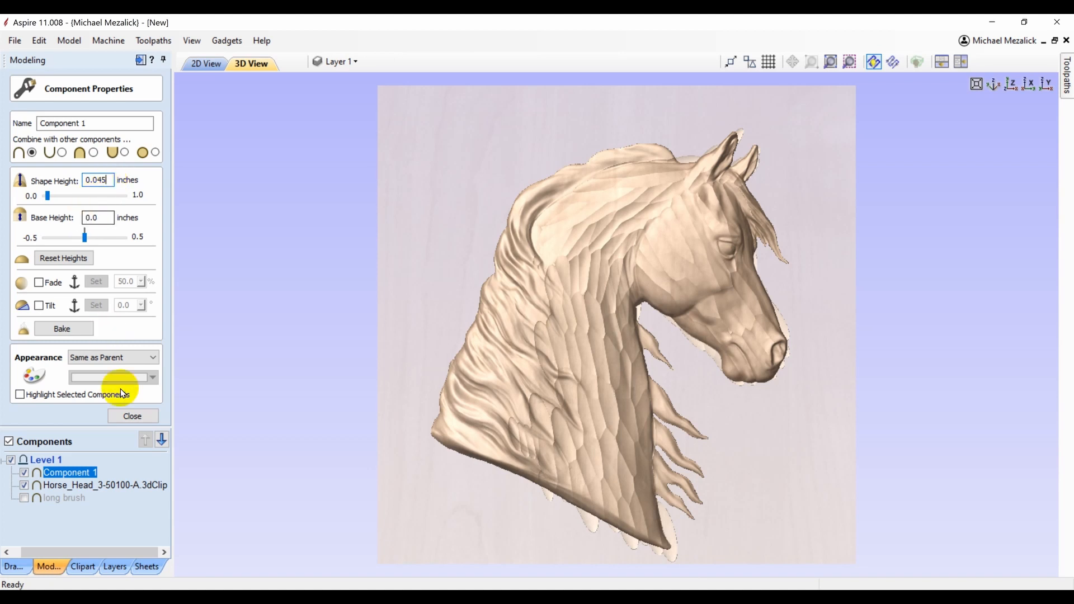
left_click(124, 416)
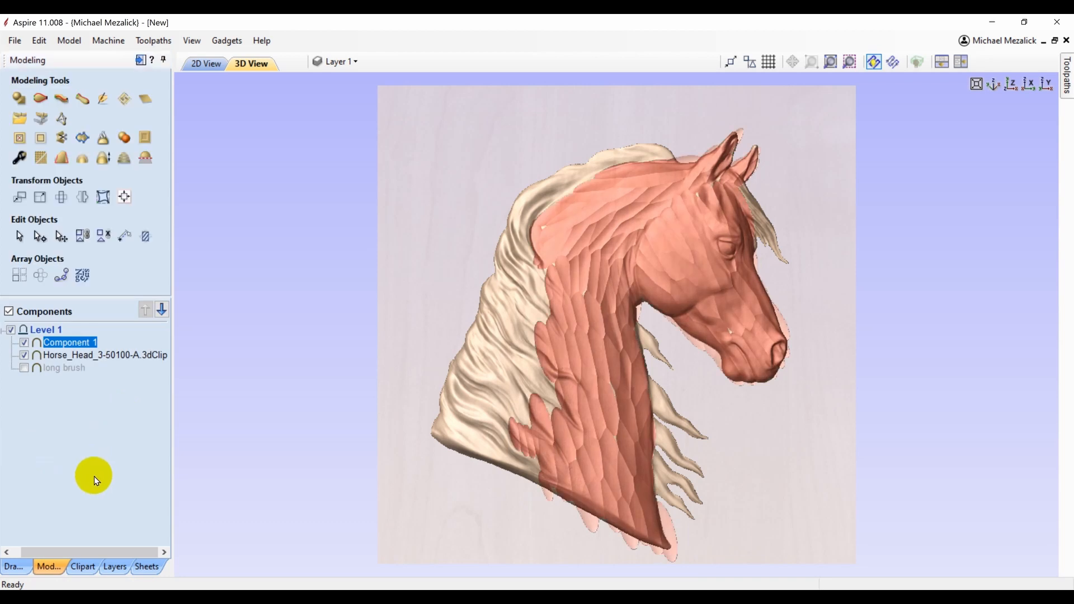
- Show the 2D and 3D views together and create a vector boundary around the Horse_Head_3-50100-A component
left_click(119, 358)
key("F4")
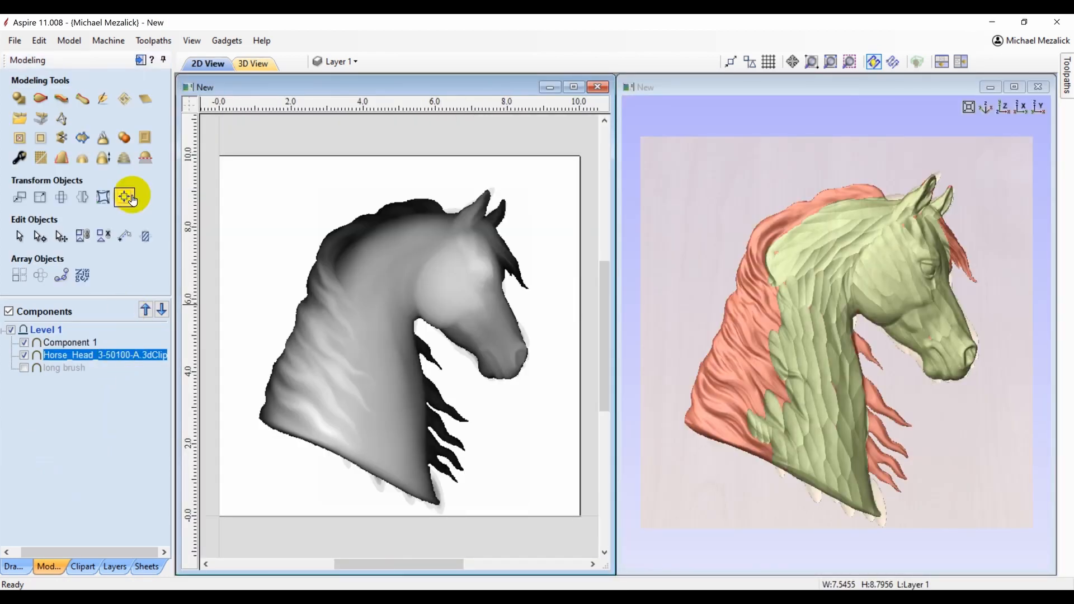
left_click(80, 140)
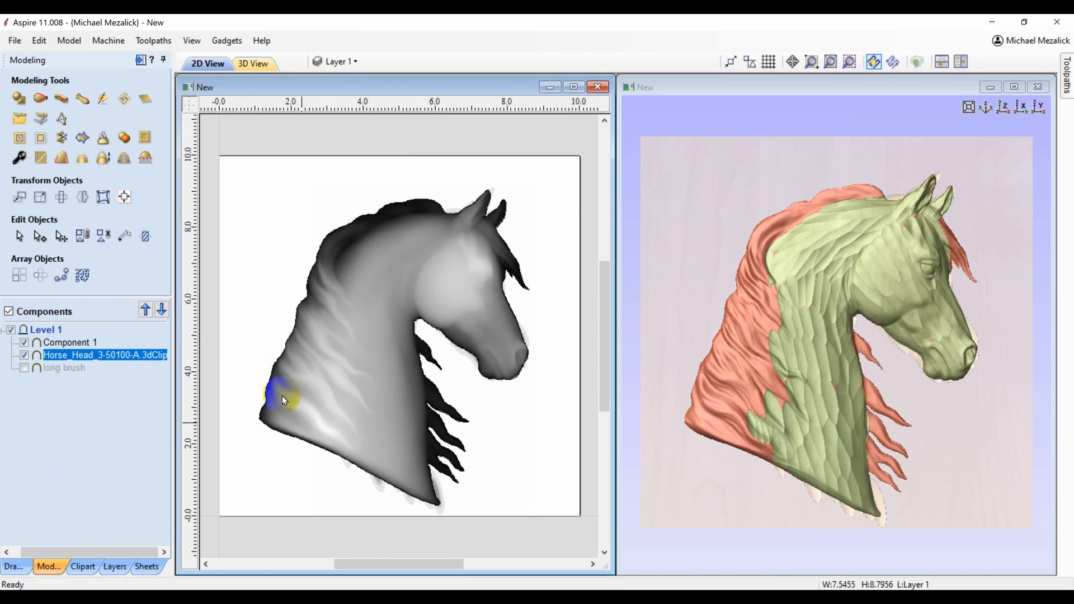
- Clear the parts of Component 1 that lie outside the horse head's boundary vector
left_click(310, 445)
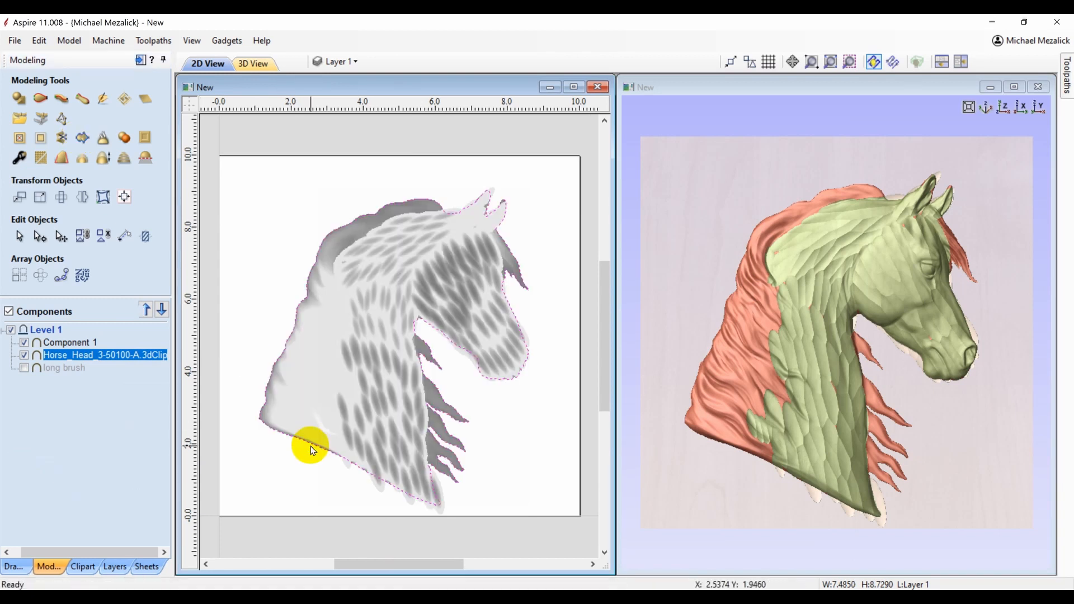
left_click(376, 485)
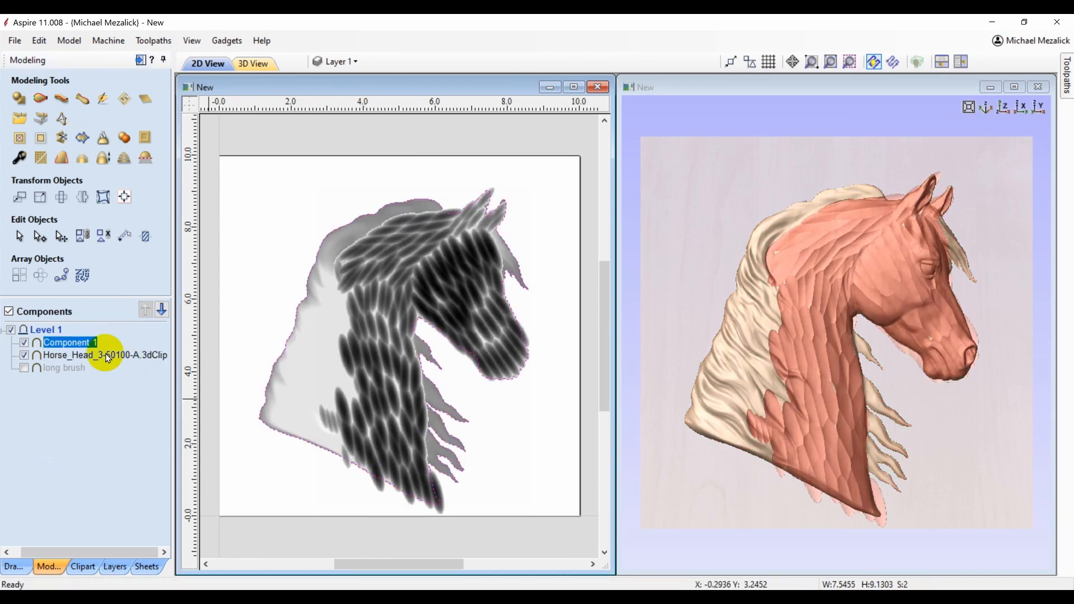
left_click(41, 140)
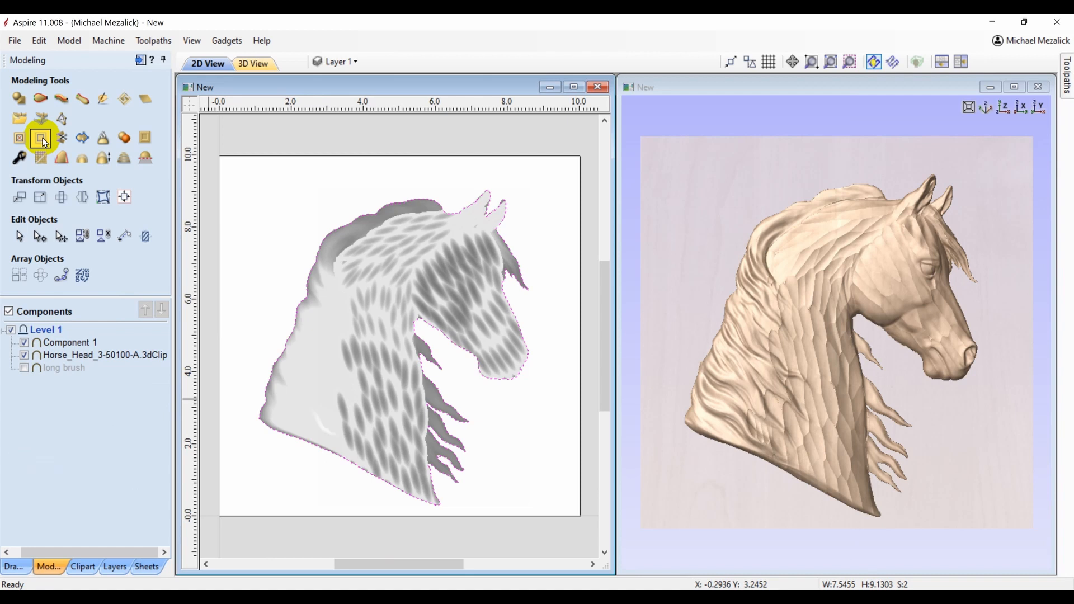
left_click(45, 143)
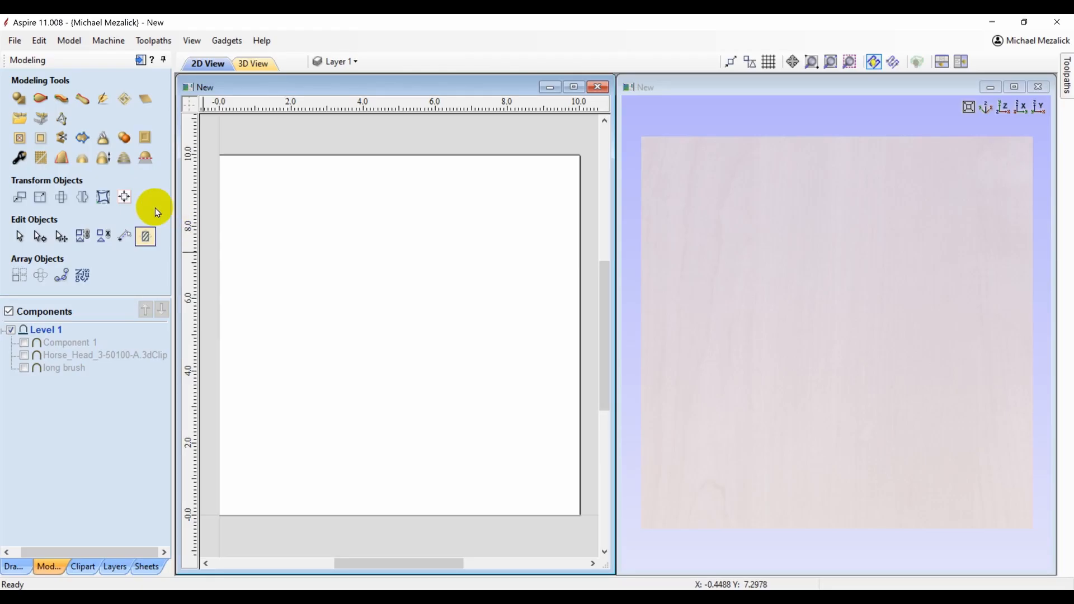
- Insert the Horse_Head_3-50100-C model from the Animals clipart and enlarge it to about 9.04 by 9.93 inches
left_click(85, 566)
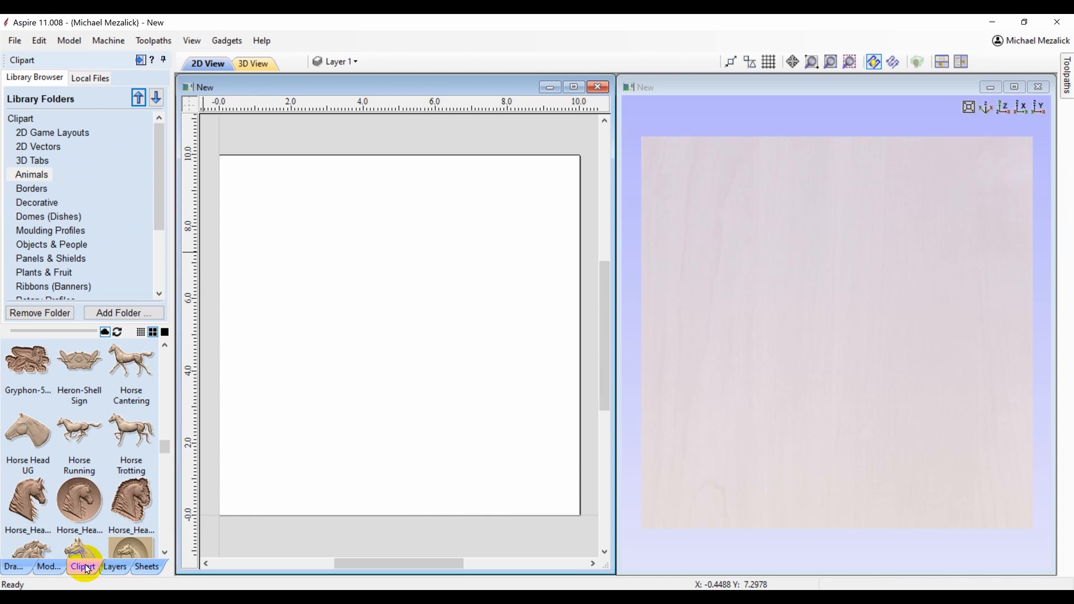
double_click(127, 502)
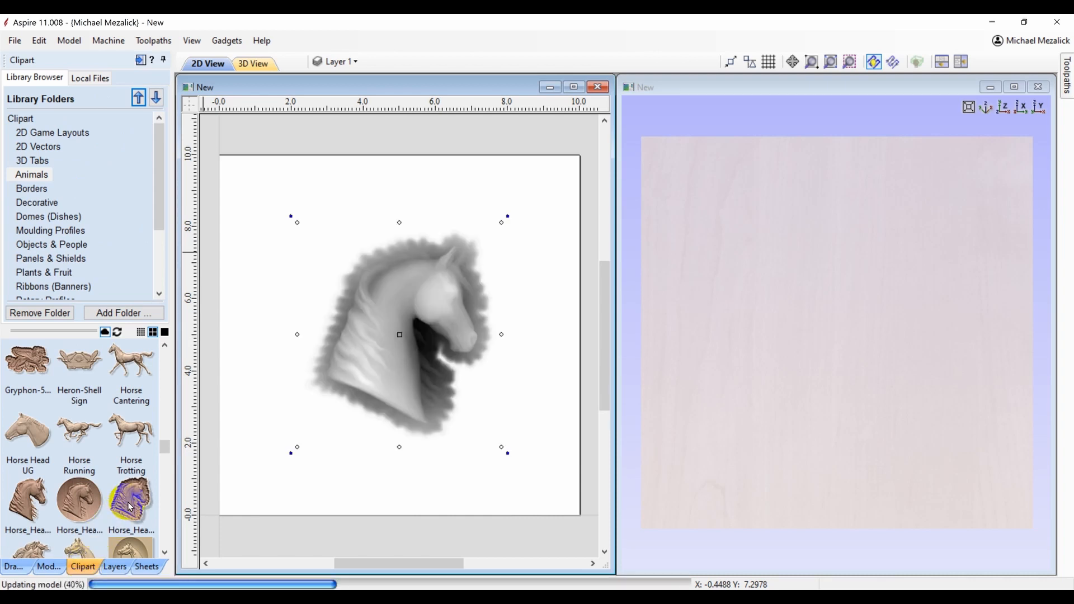
left_click(419, 348)
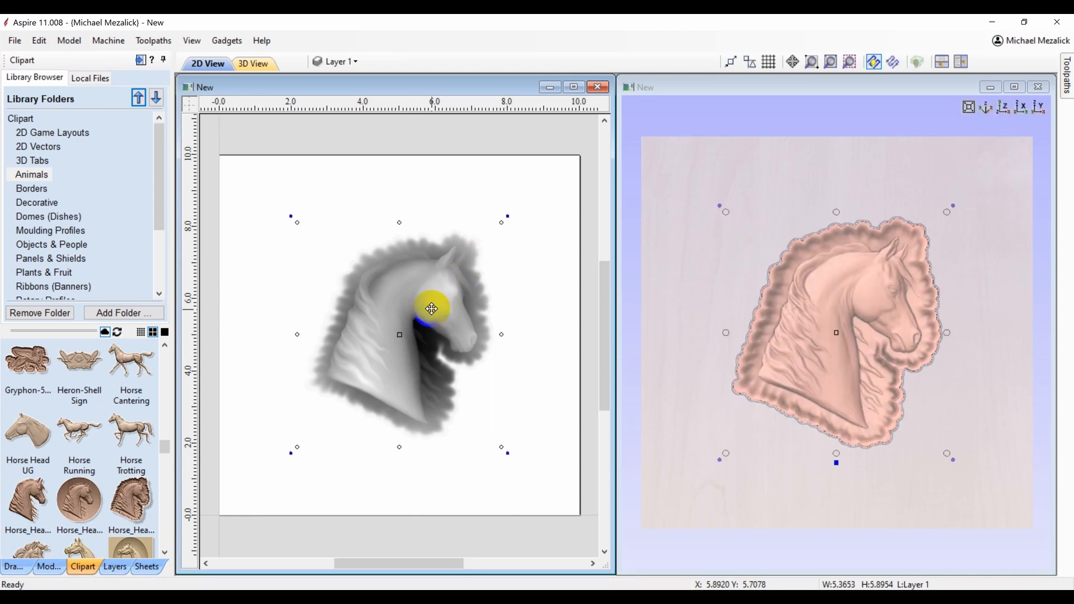
left_click(511, 208)
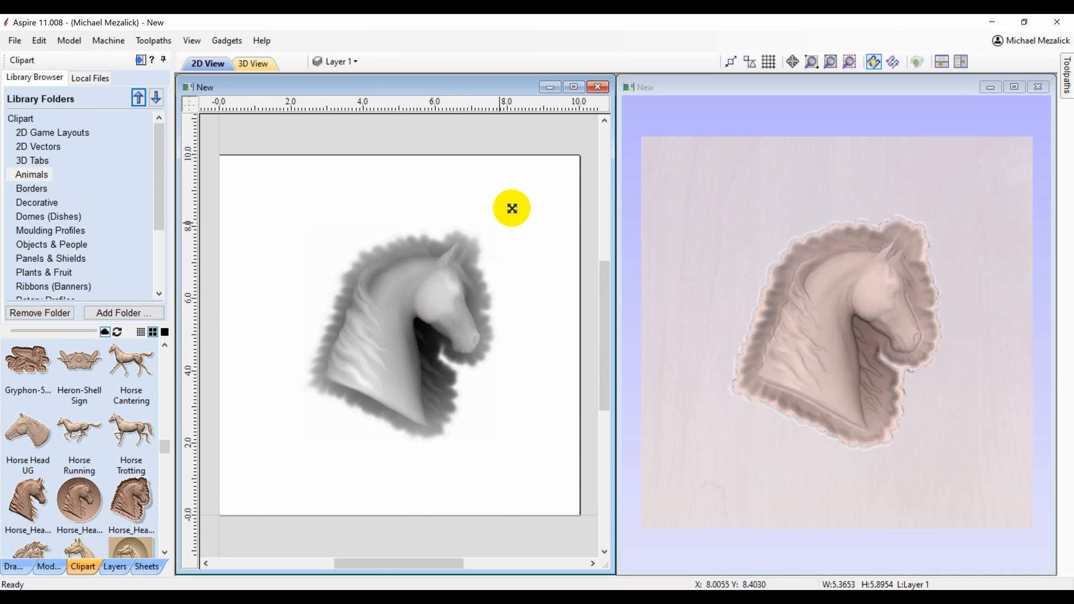
left_click_drag(511, 208, 562, 172)
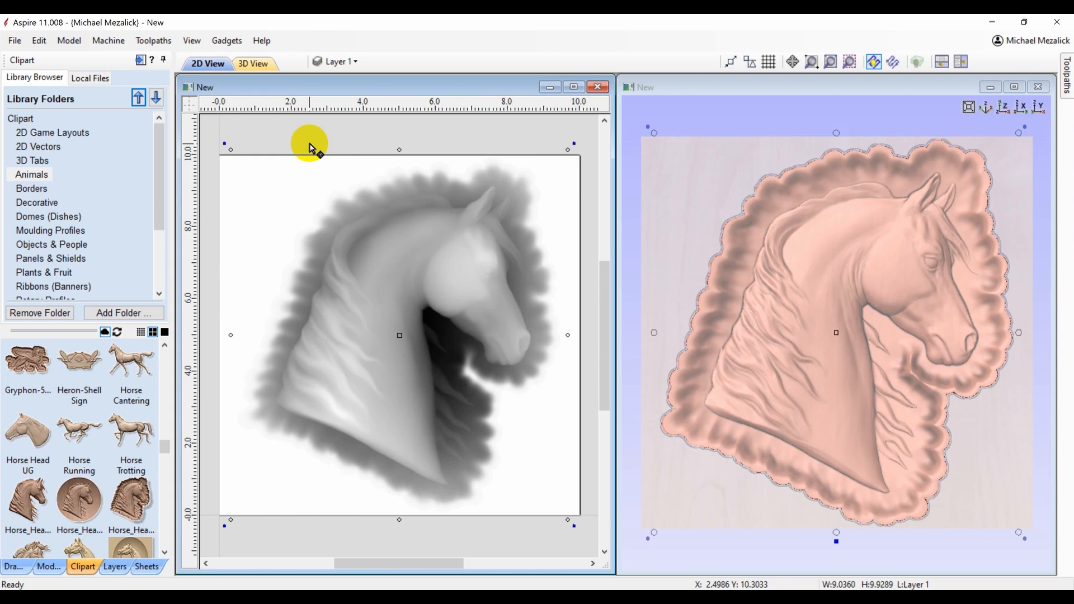
- Set the Horse_Head_3-50100-C component's base height to 1 inch and inspect the relief in a full-size 3D view without selection highlighting
left_click(46, 566)
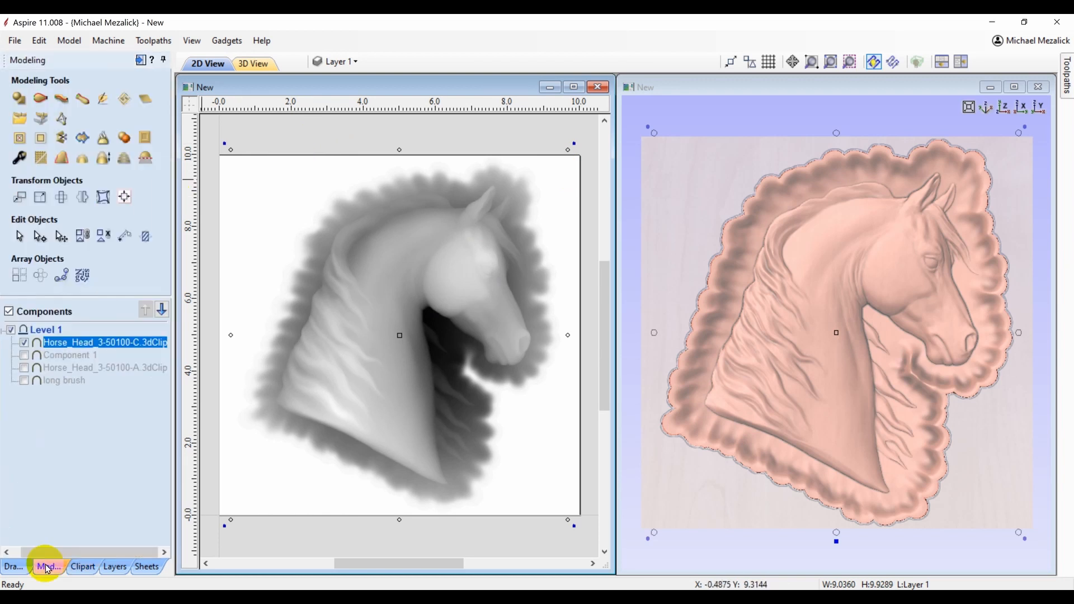
left_click(19, 160)
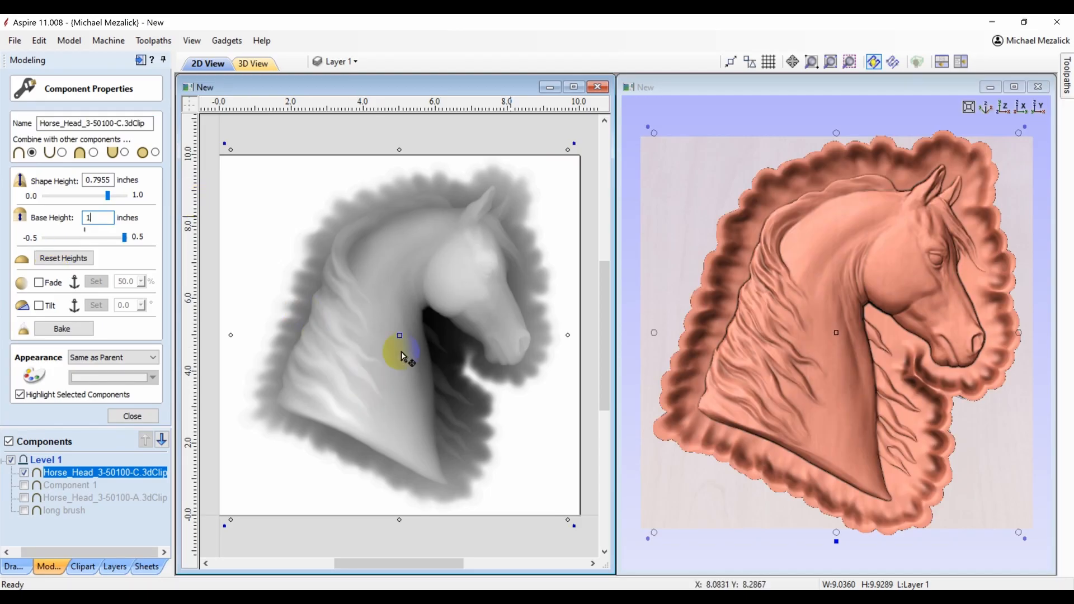
left_click(1007, 106)
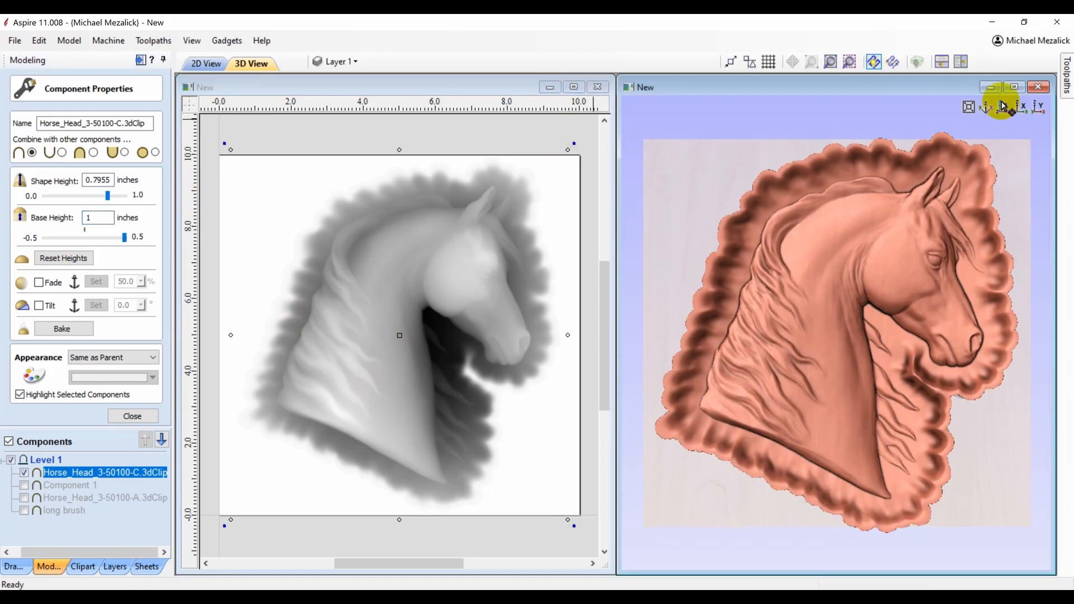
left_click(1014, 88)
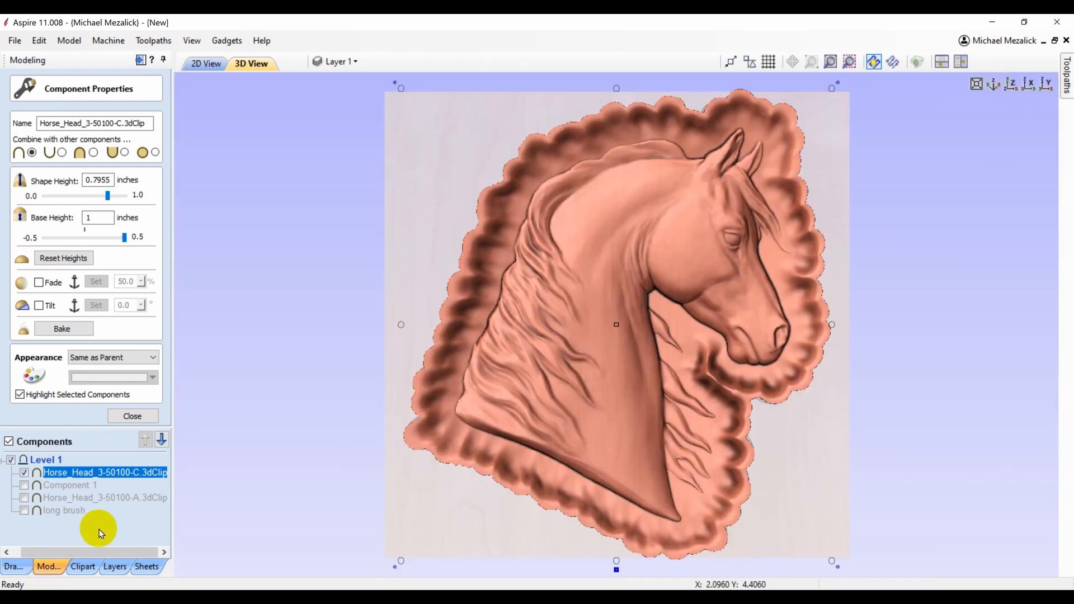
left_click(20, 395)
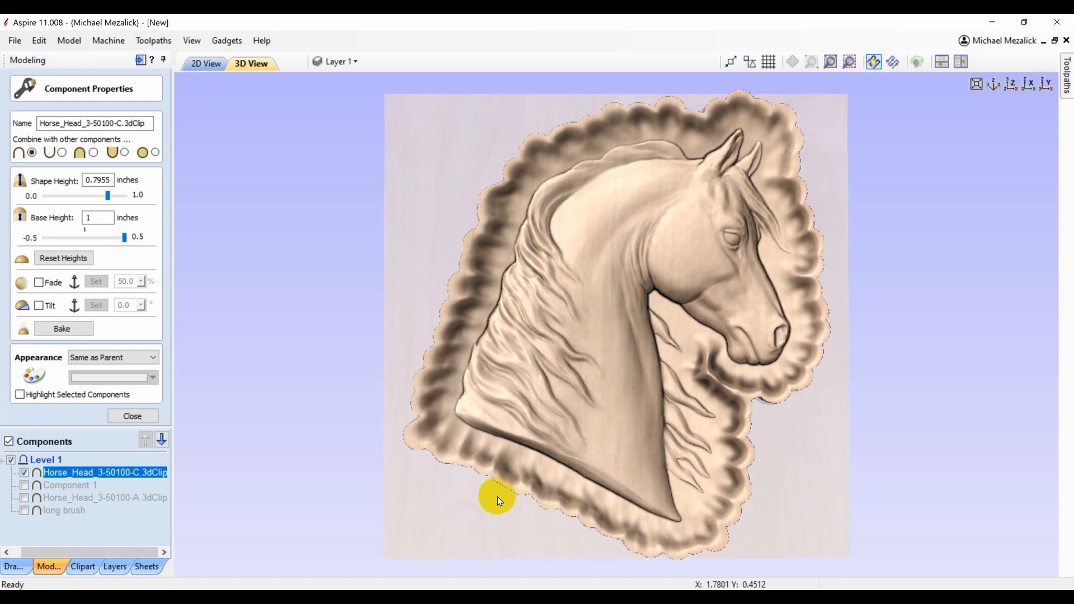
left_click_drag(497, 496, 521, 515)
left_click(680, 170)
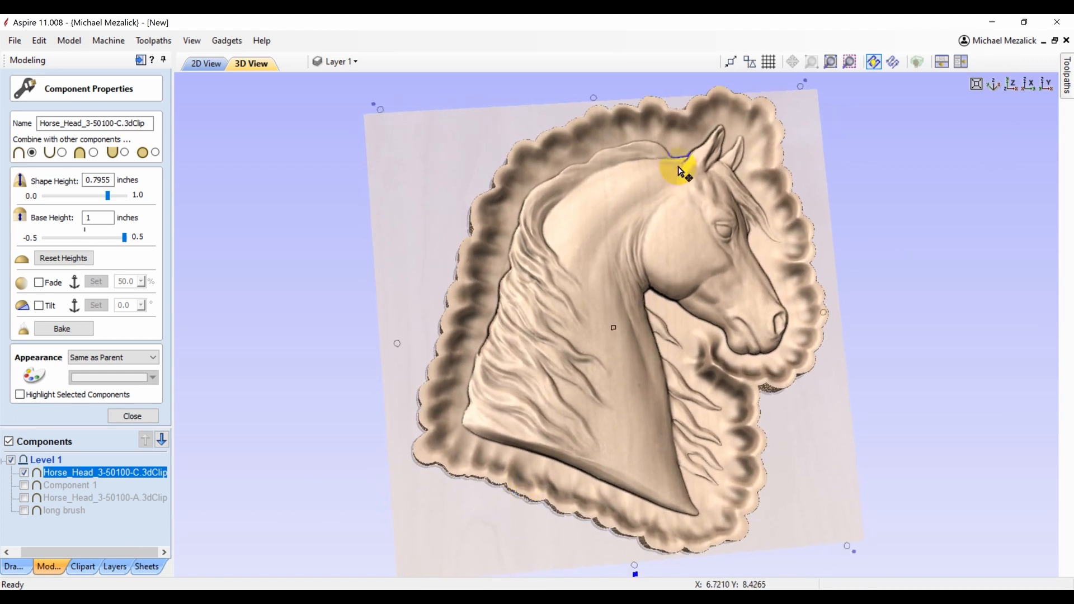
left_click(1011, 84)
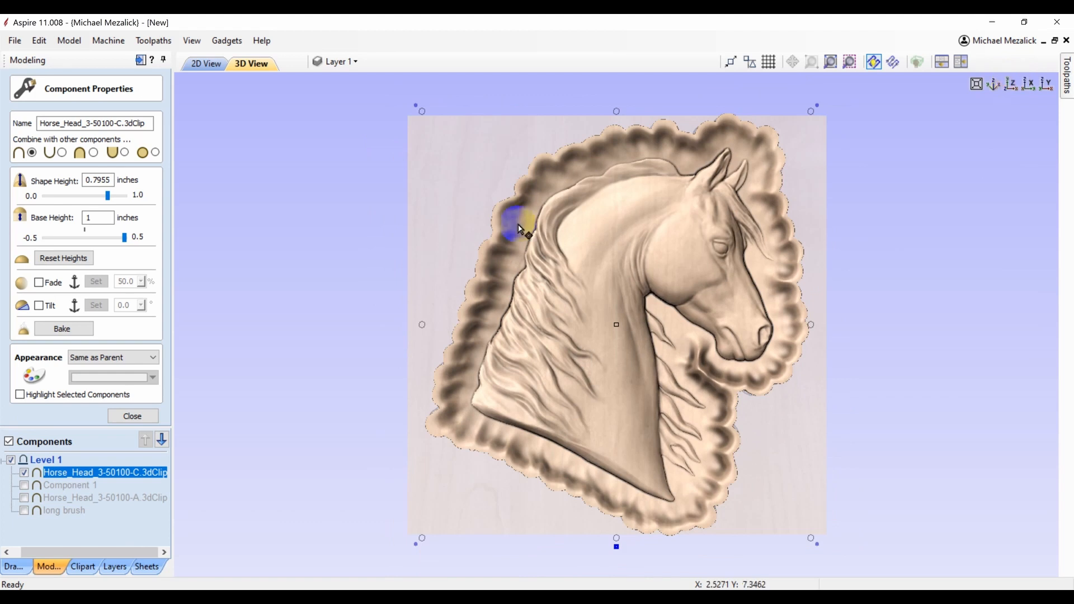
- Hide the Horse_Head_3-50100-C component, show Horse_Head_3-50100-A instead, and close the component properties
left_click(24, 473)
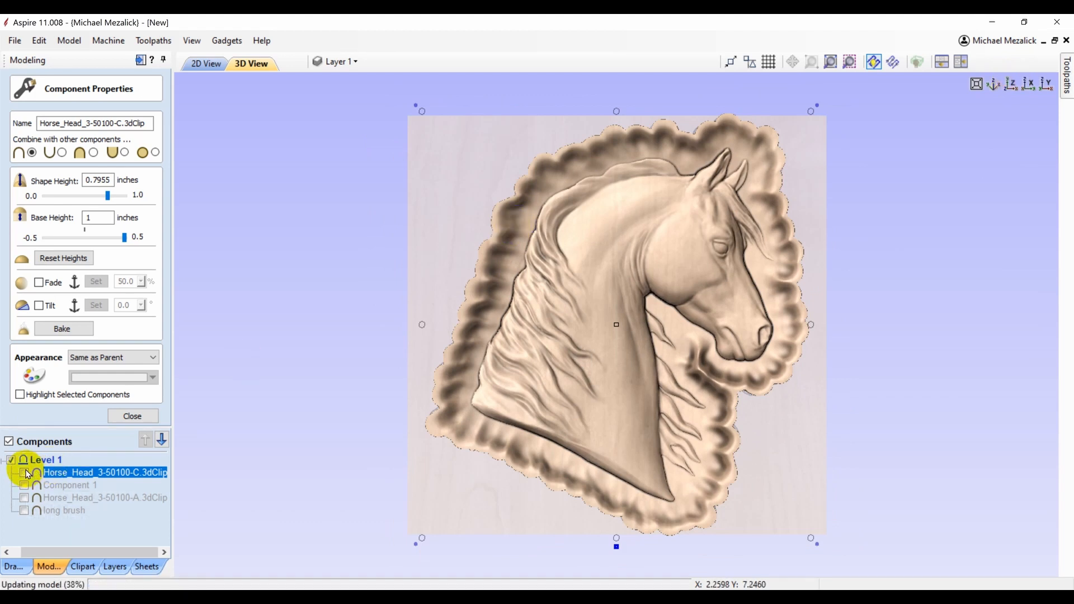
left_click(25, 497)
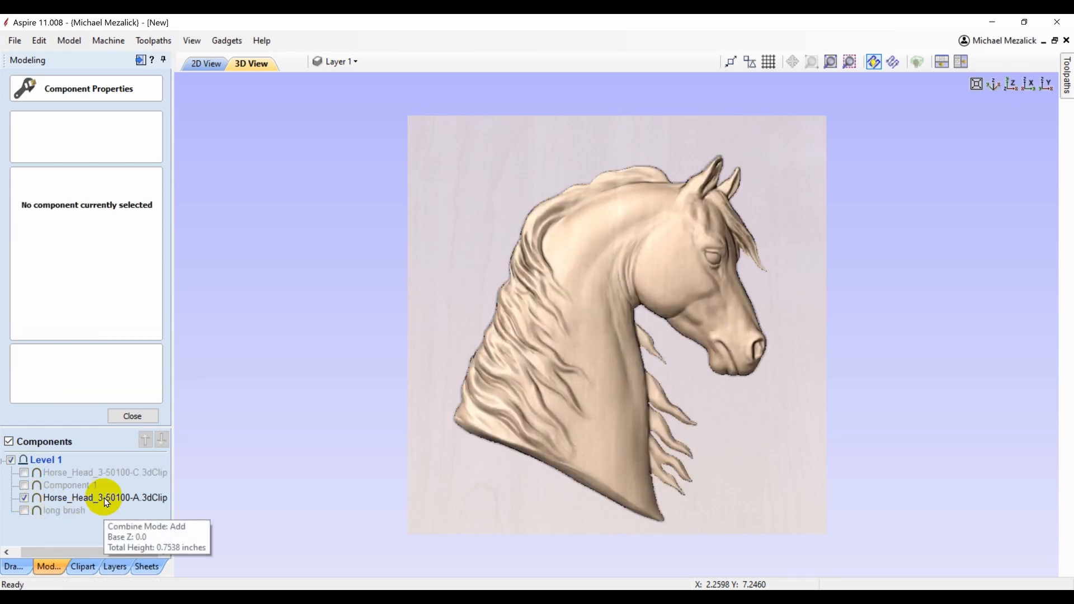
left_click(133, 417)
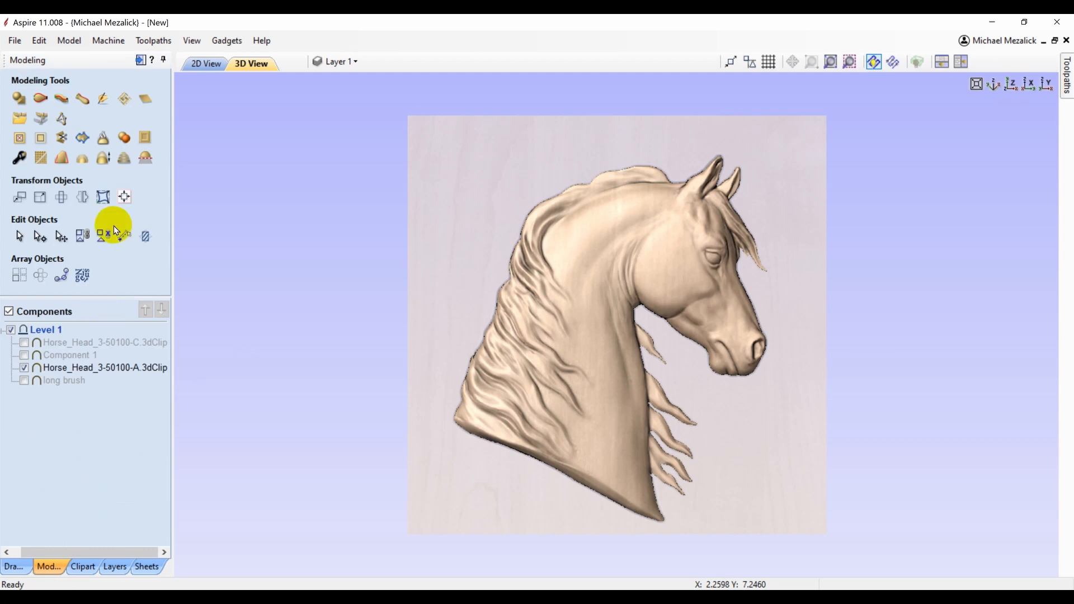
- Start sculpting on a new blank component in Add mode, with the Deposit tool and a component brush enabled
left_click(103, 101)
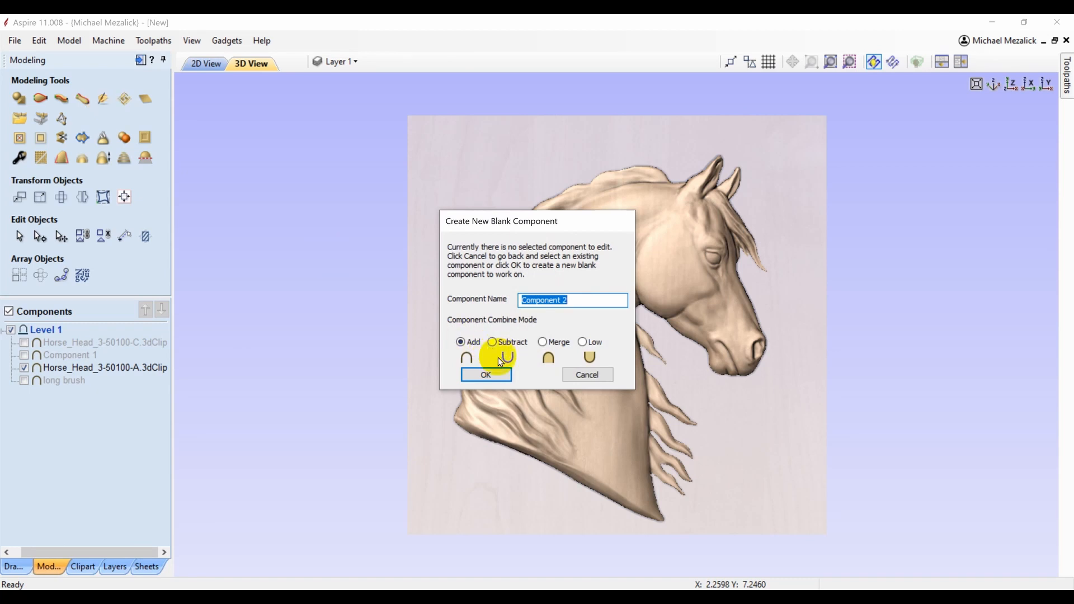
left_click(486, 375)
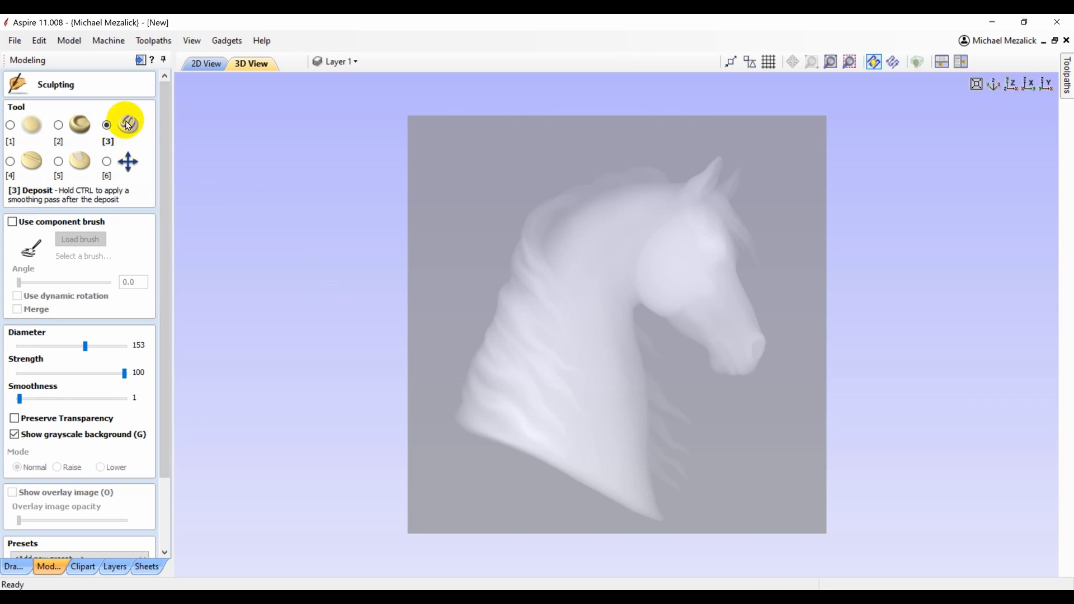
left_click(11, 222)
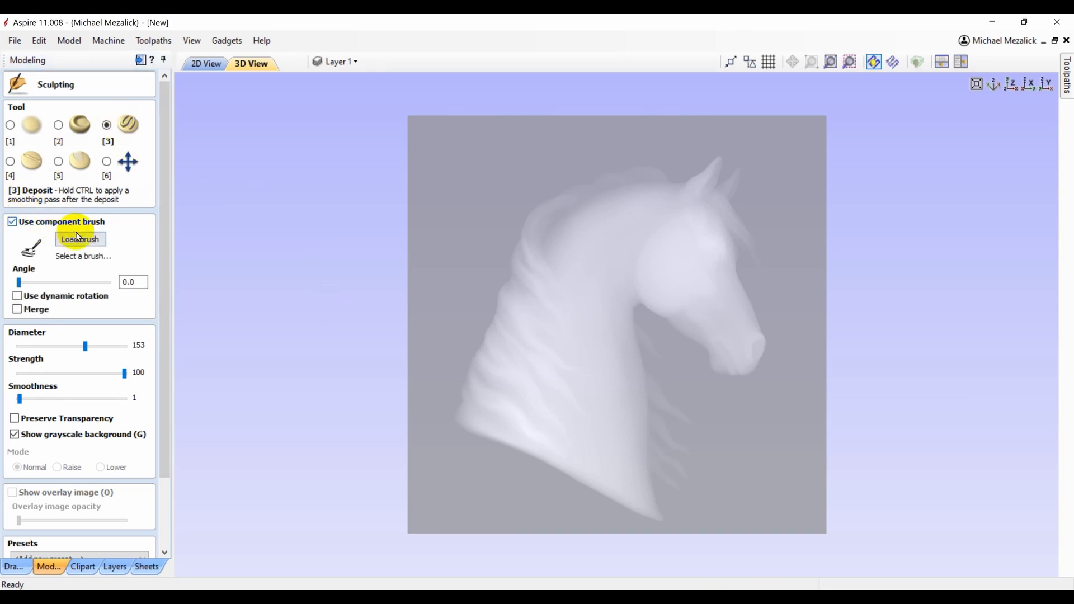
- Load Component 4 from the Brushes folder as the sculpting brush and set its diameter to 301
left_click(80, 239)
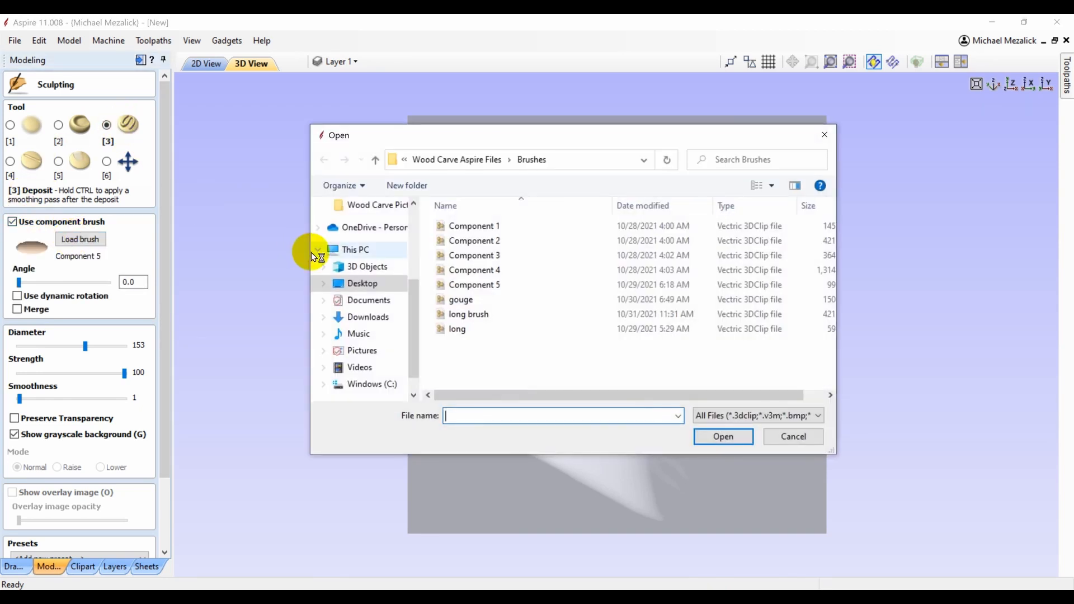
left_click(447, 269)
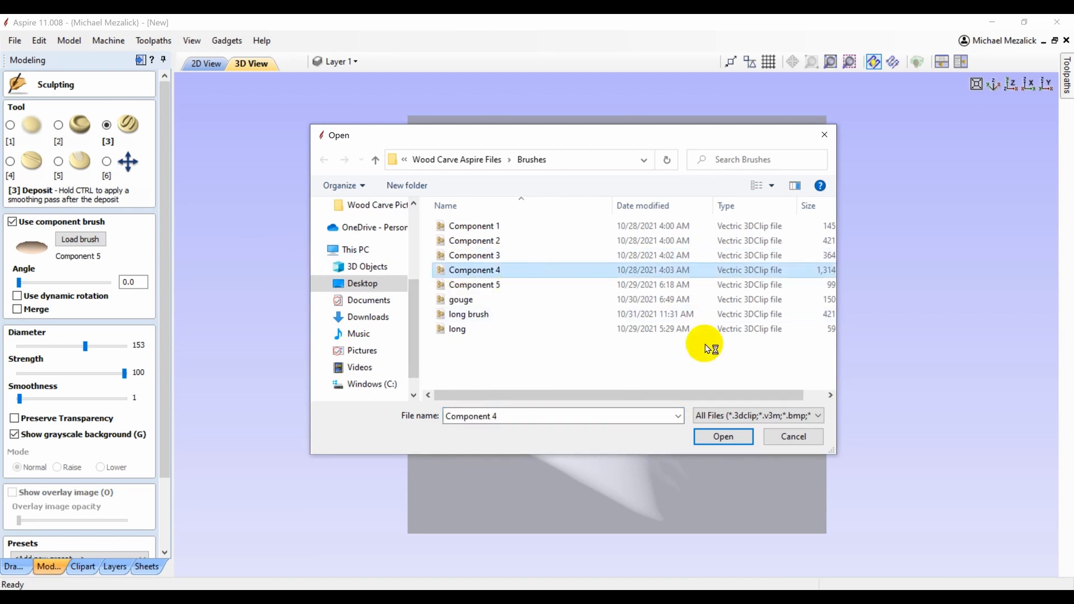
left_click(724, 436)
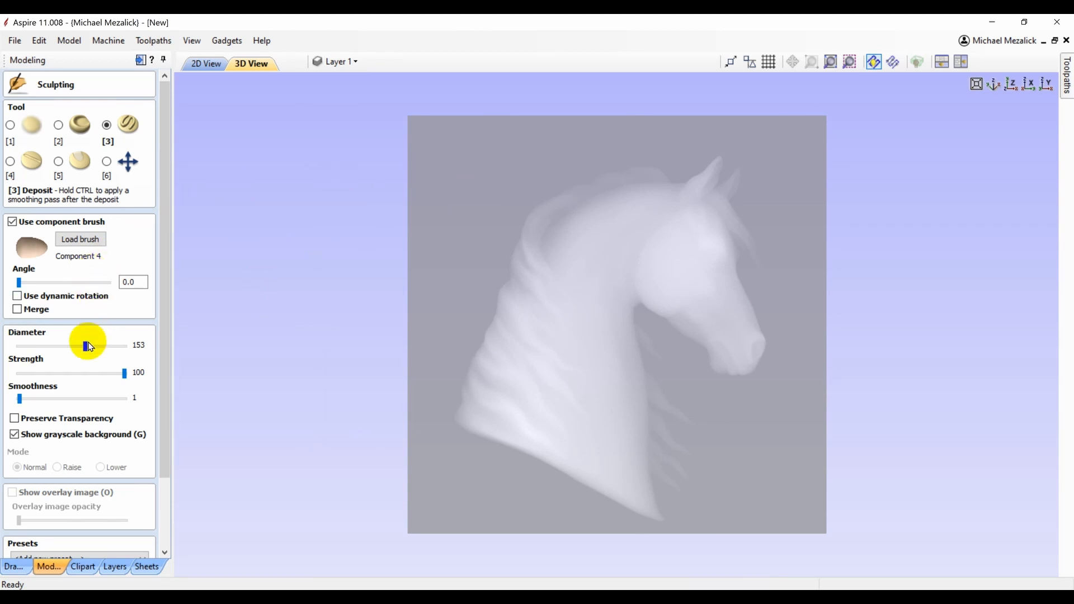
left_click_drag(88, 345, 136, 348)
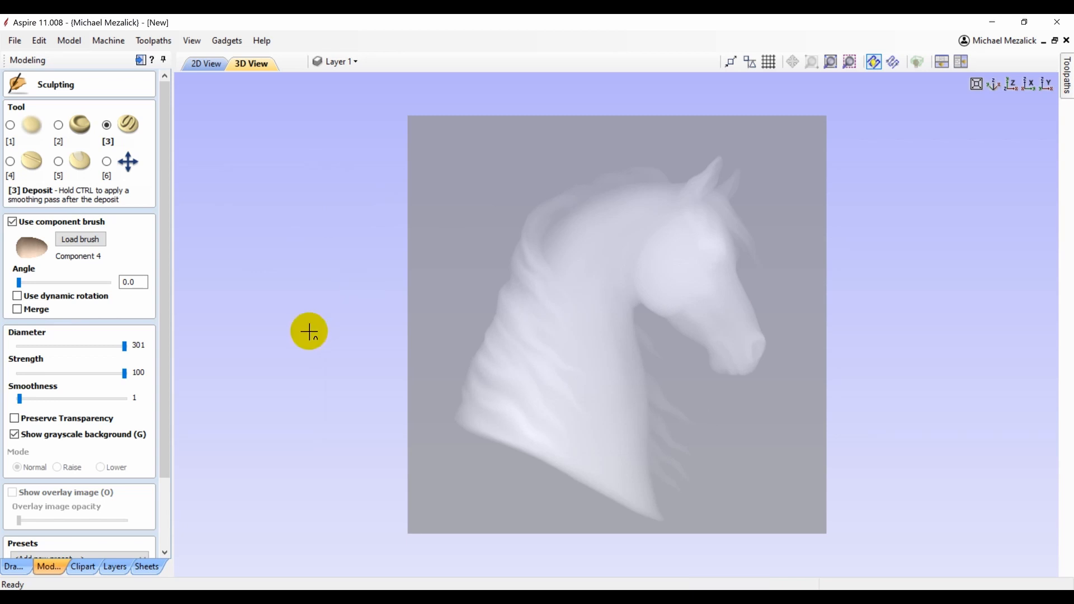
- Cancel the current sculpting session and set the job's modeling resolution to Standard (fastest) in the job setup
left_click_drag(167, 414, 161, 517)
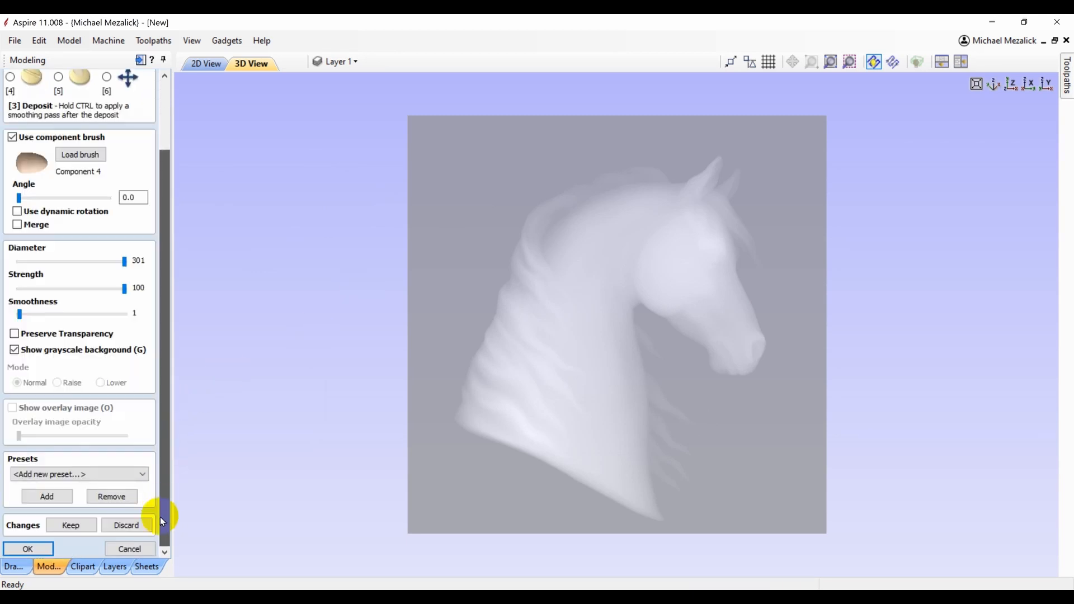
left_click(131, 549)
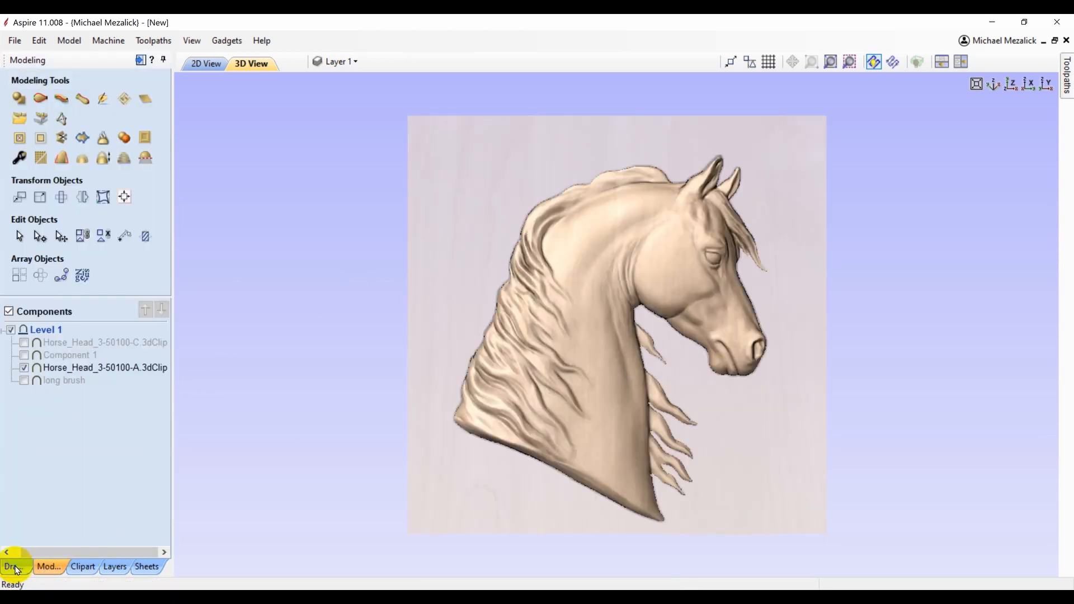
left_click(15, 567)
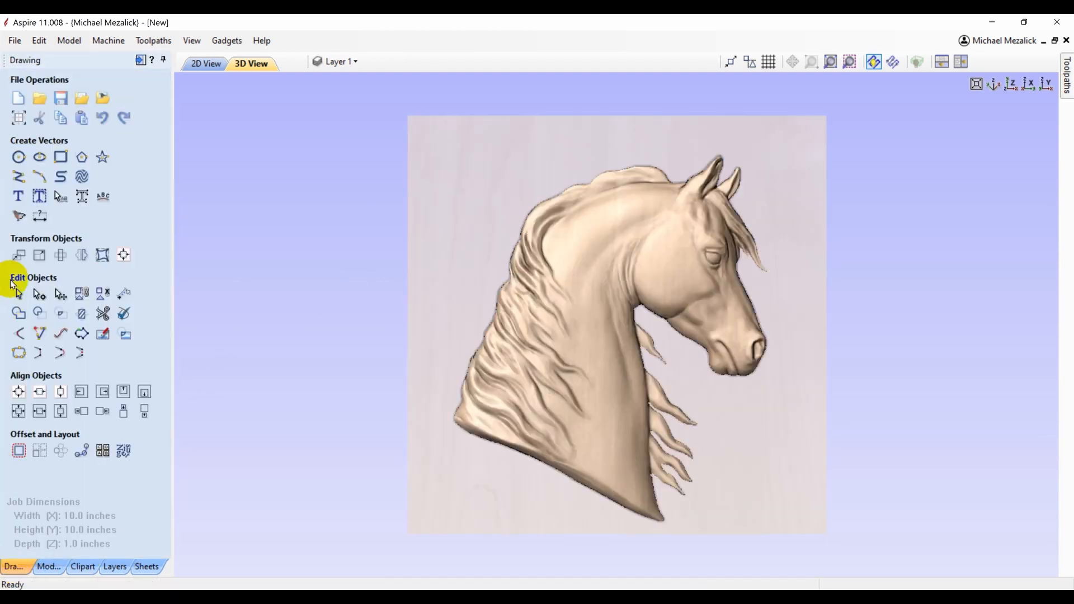
left_click(20, 118)
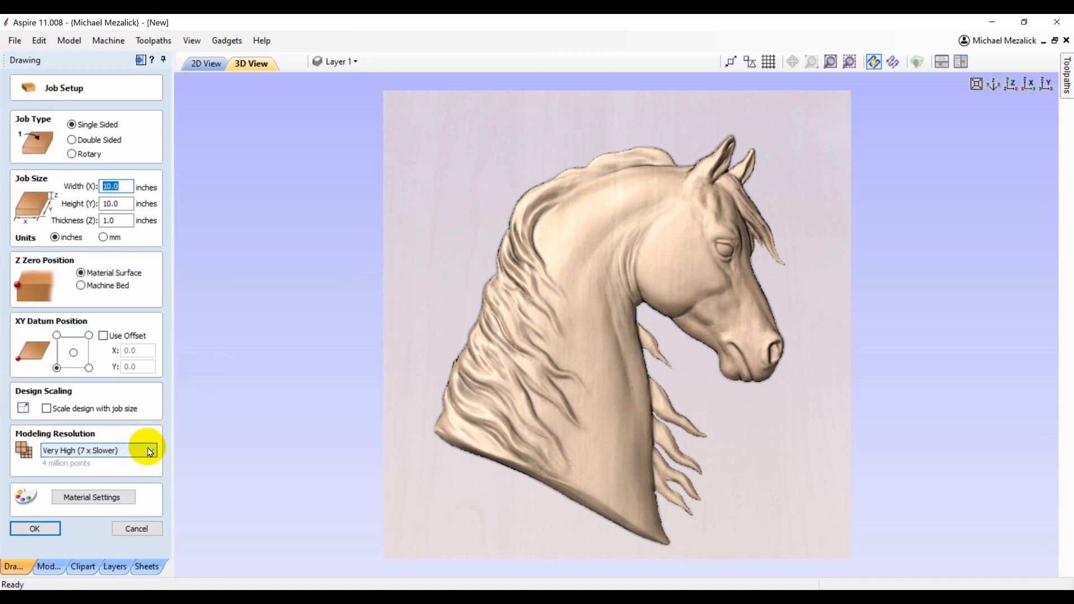
left_click(153, 452)
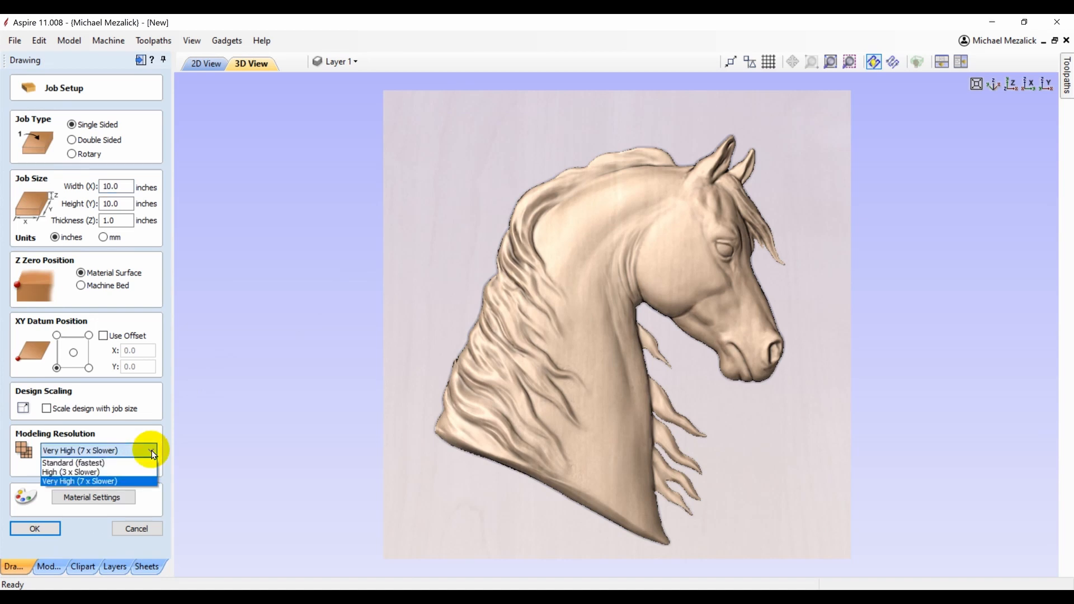
left_click(96, 463)
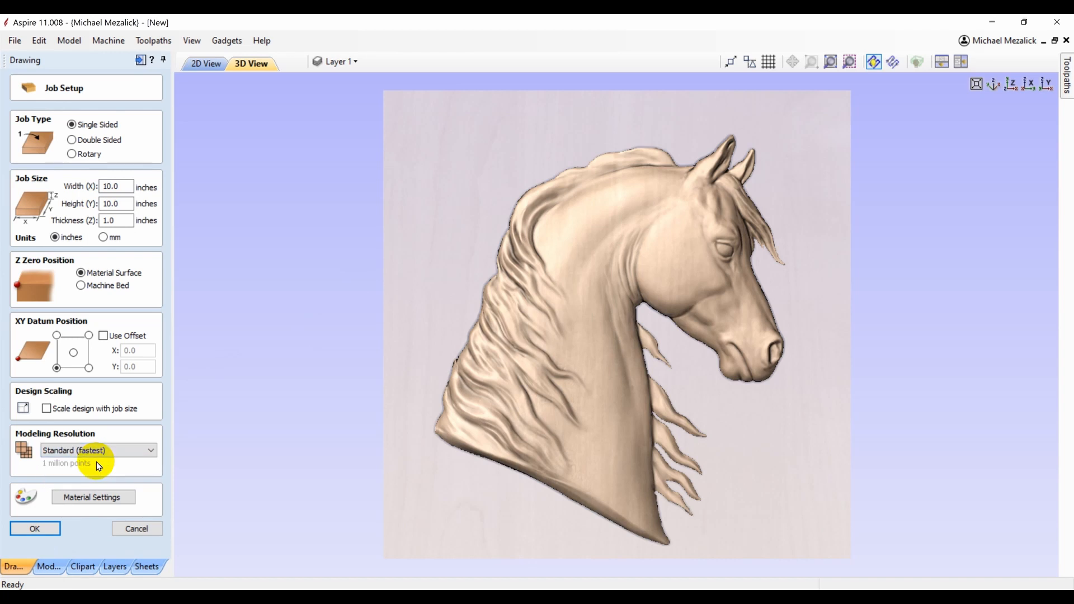
left_click(41, 530)
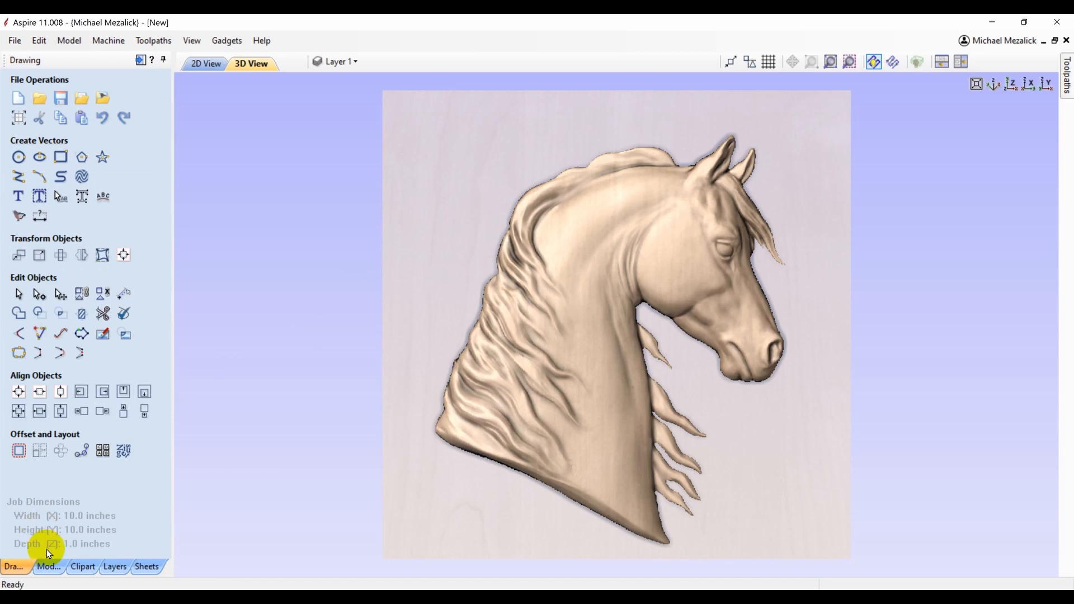
- Start sculpting on a new component with the Deposit tool, loading Component 4 from the Brushes folder as component brush with Merge enabled
left_click(48, 566)
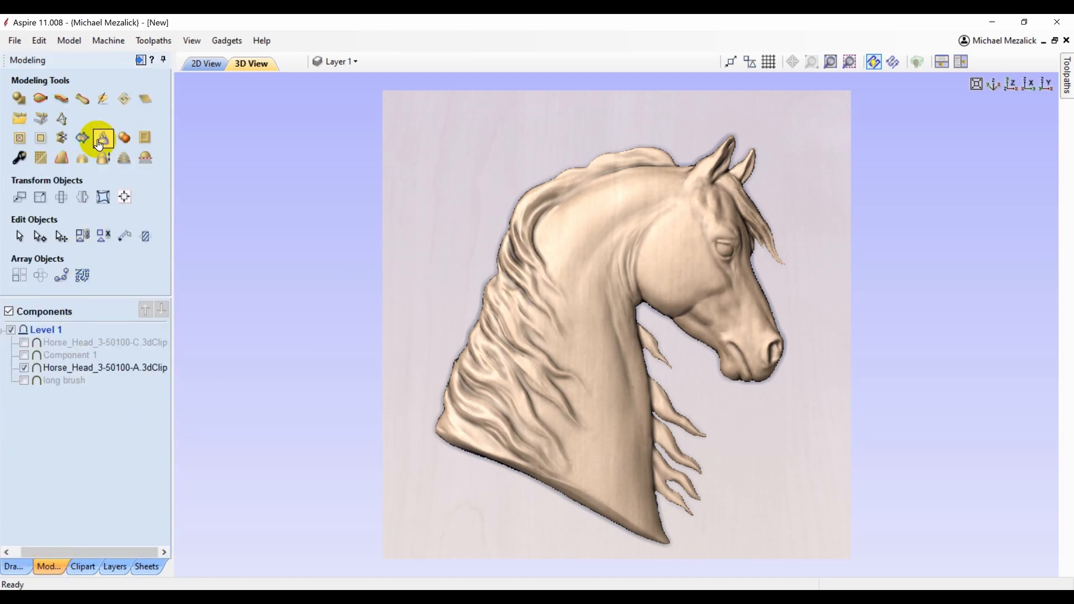
left_click(102, 100)
left_click(478, 371)
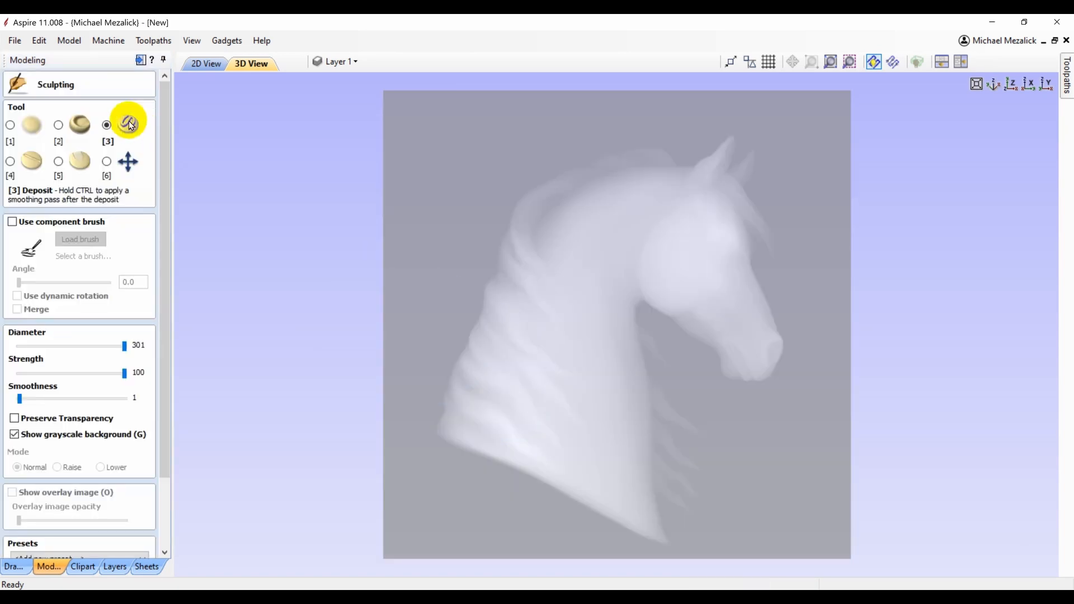
left_click(13, 221)
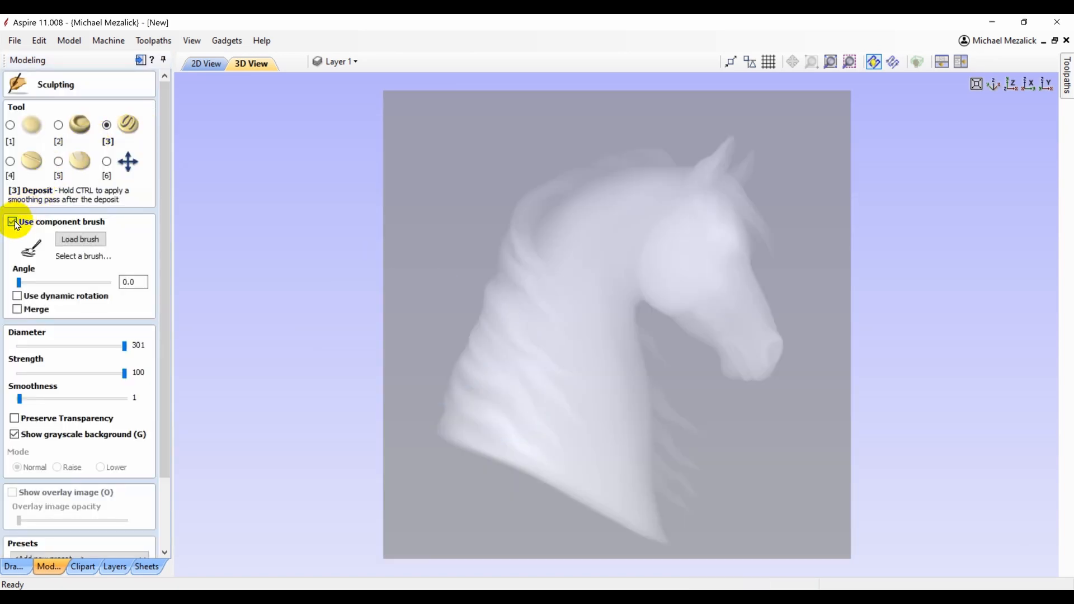
left_click(79, 239)
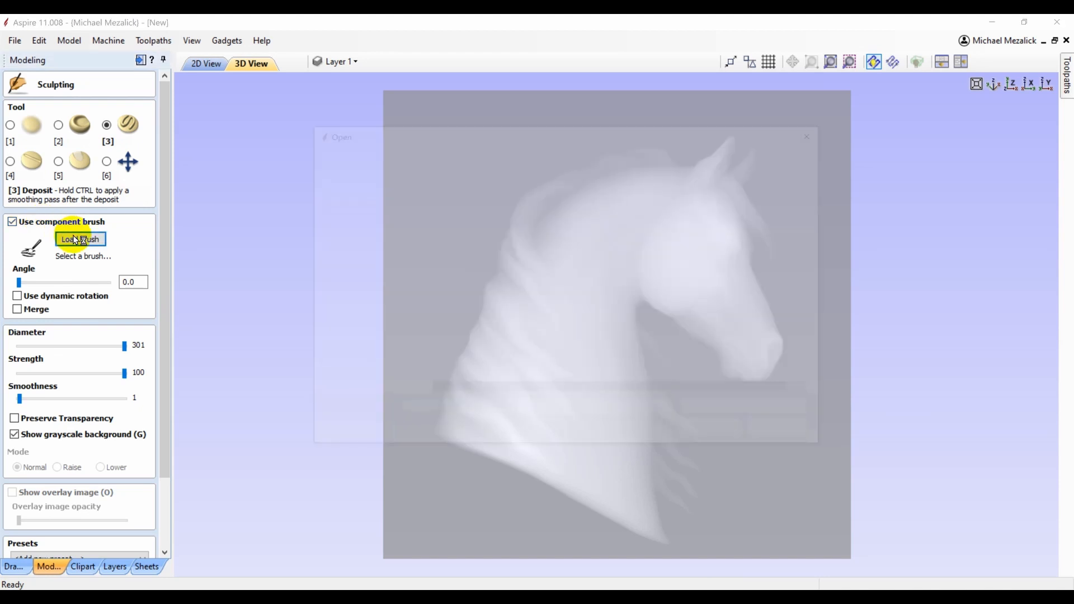
left_click(464, 270)
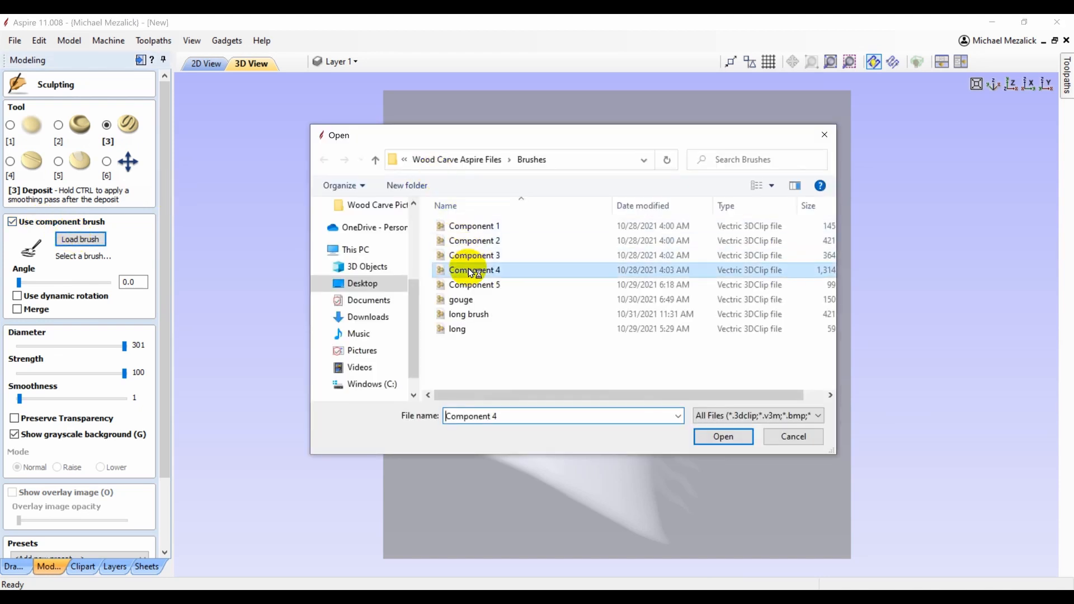
left_click(722, 436)
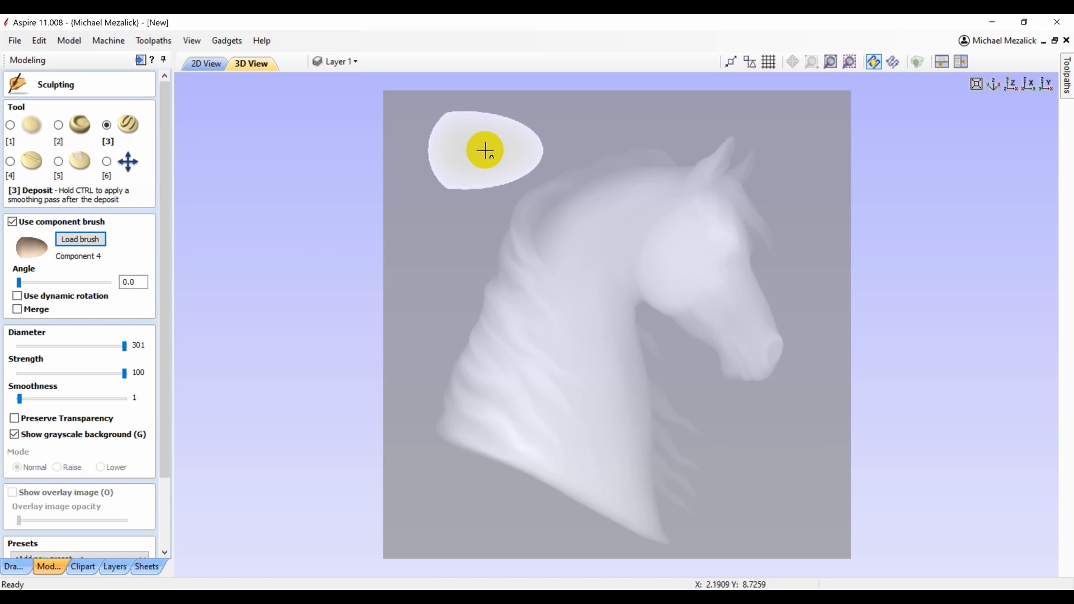
left_click(17, 309)
left_click(511, 312)
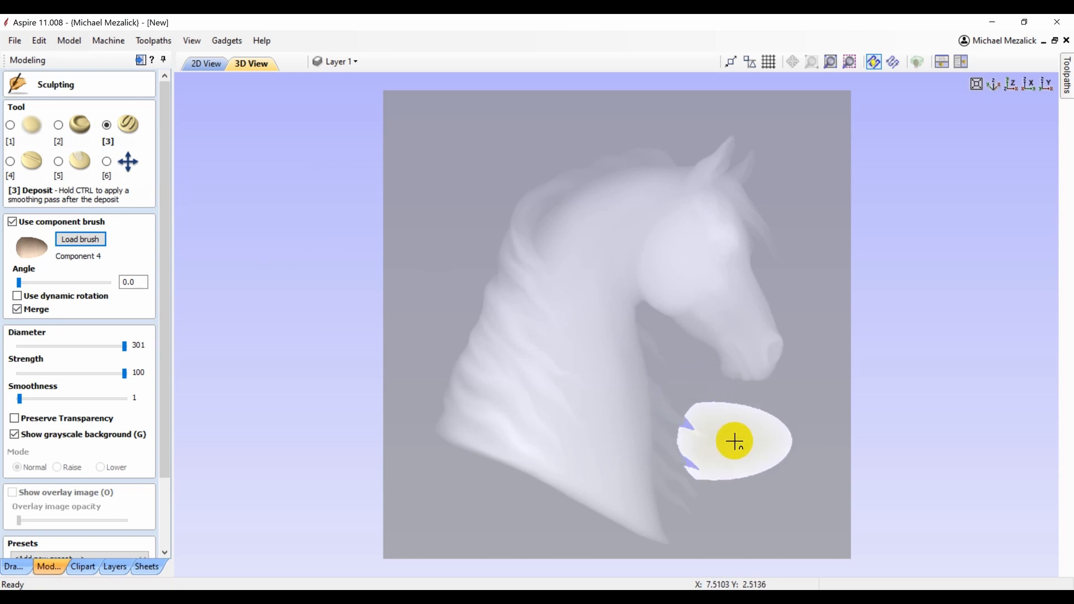
- Set the sculpting brush's angle to 25 degrees and its diameter to 245
key("Left")
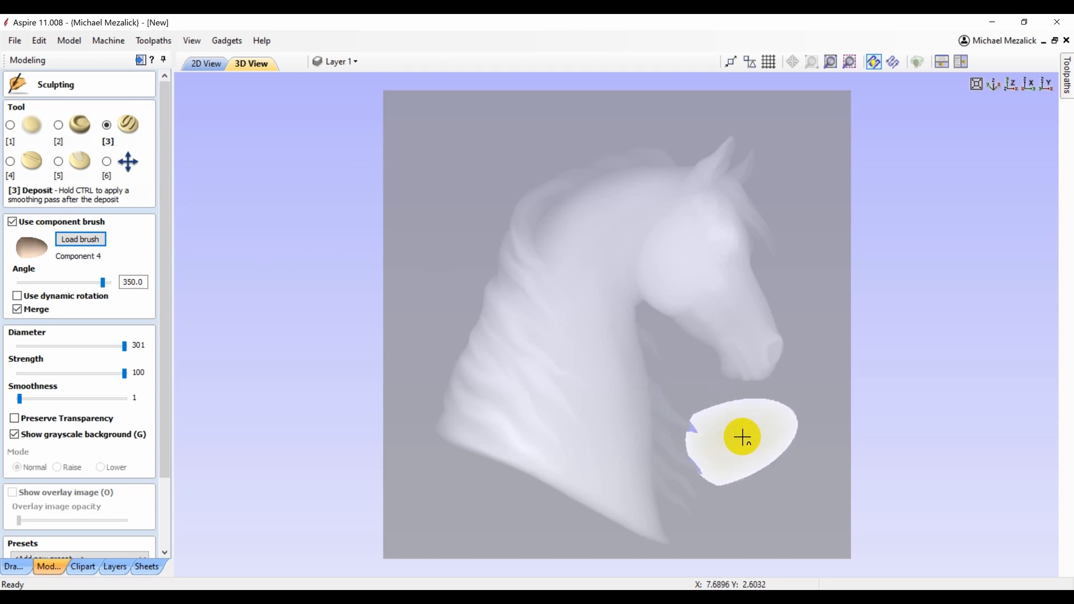
key("Right")
key("Right")
key("Right")
key("Right")
key("Right")
key("Right")
key("Right")
key("Right")
key("Right")
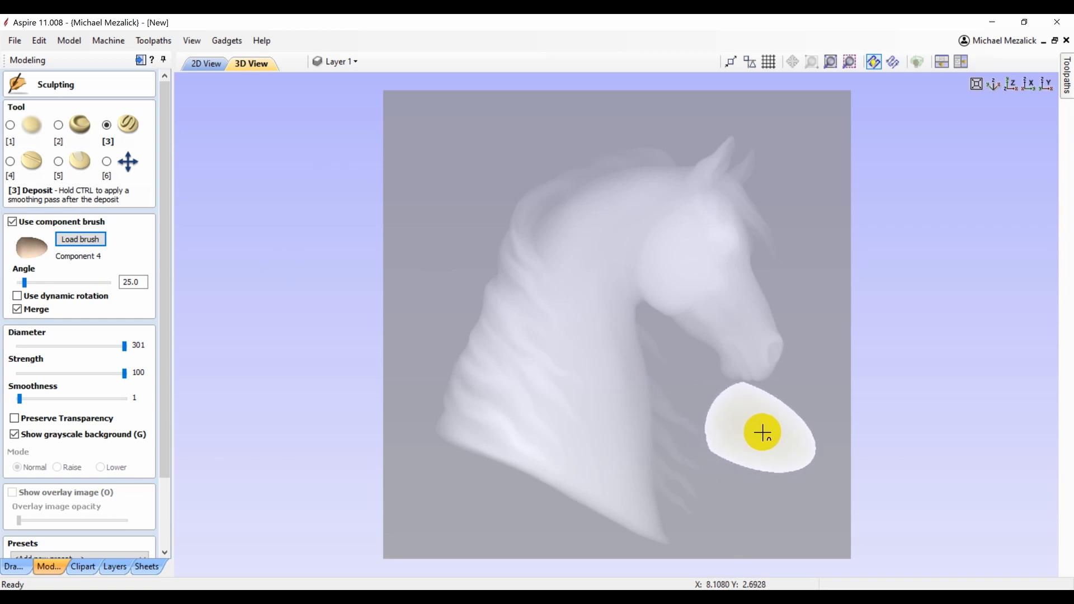
left_click(109, 344)
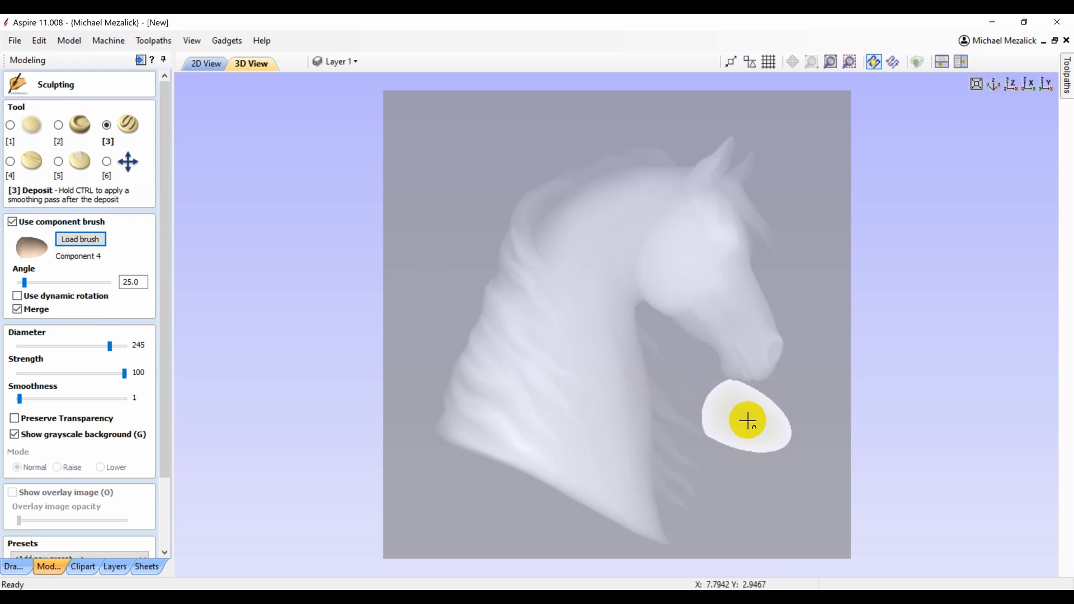
- Deposit overlapping gouge marks from below the horse's muzzle down to the board's lower edge, plus two around the muzzle
left_click_drag(748, 426, 741, 551)
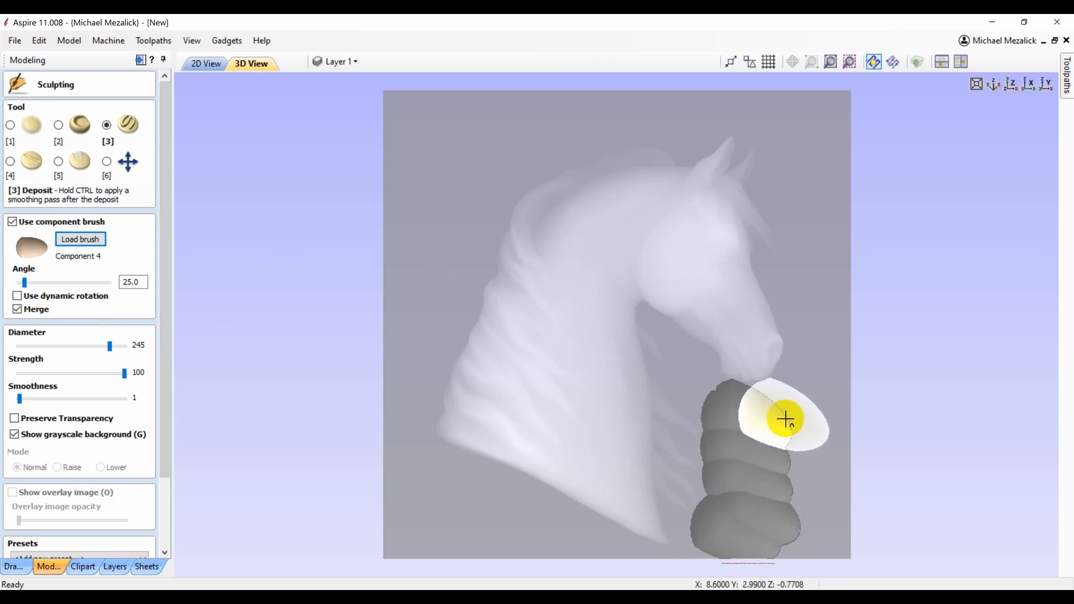
left_click(774, 404)
left_click(817, 381)
- Set the brush angle to 0 and deposit overlapping gouge marks up along the front of the horse's face
scroll(817, 381, "up", 4)
scroll(817, 381, "down", 9)
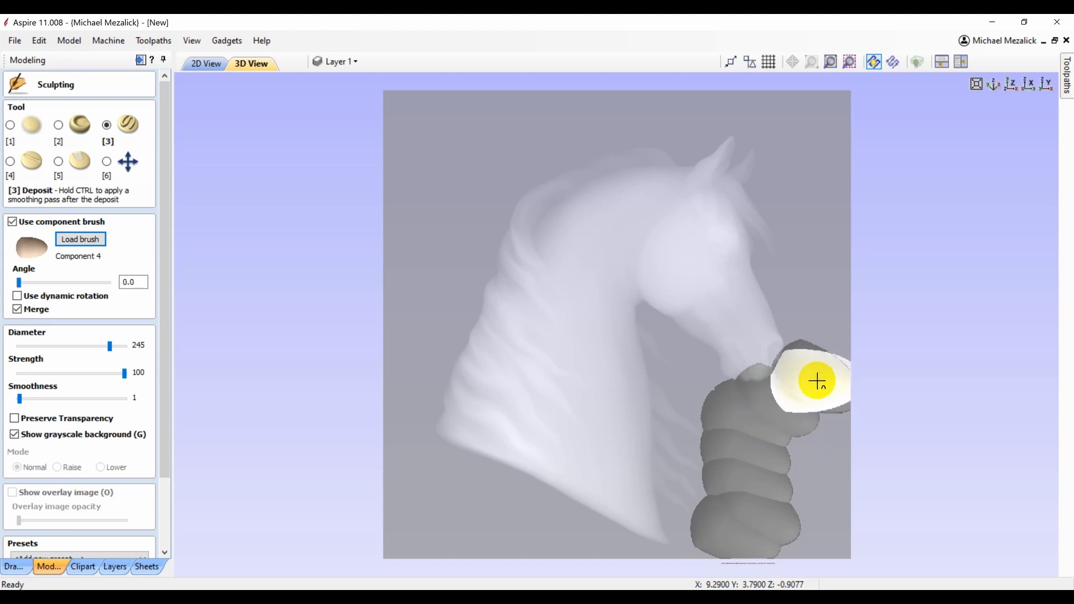
left_click(813, 345)
left_click(801, 312)
left_click(791, 279)
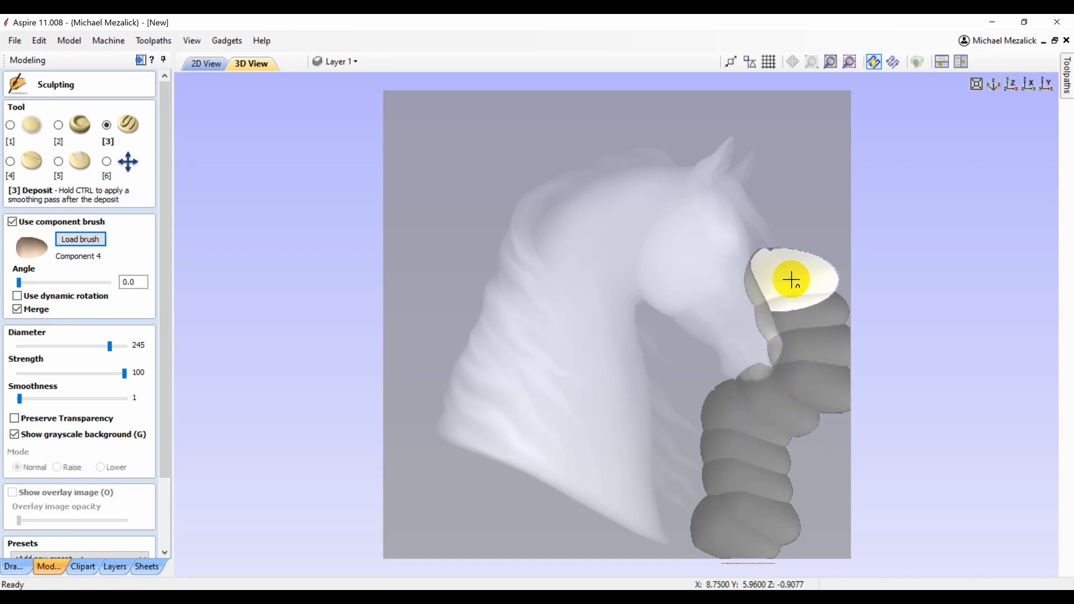
- Continue the gouge marks past the forehead to the ears, turning the brush to 335 and 320 degrees along the outline
scroll(791, 283, "down", 5)
left_click(791, 241)
left_click(765, 198)
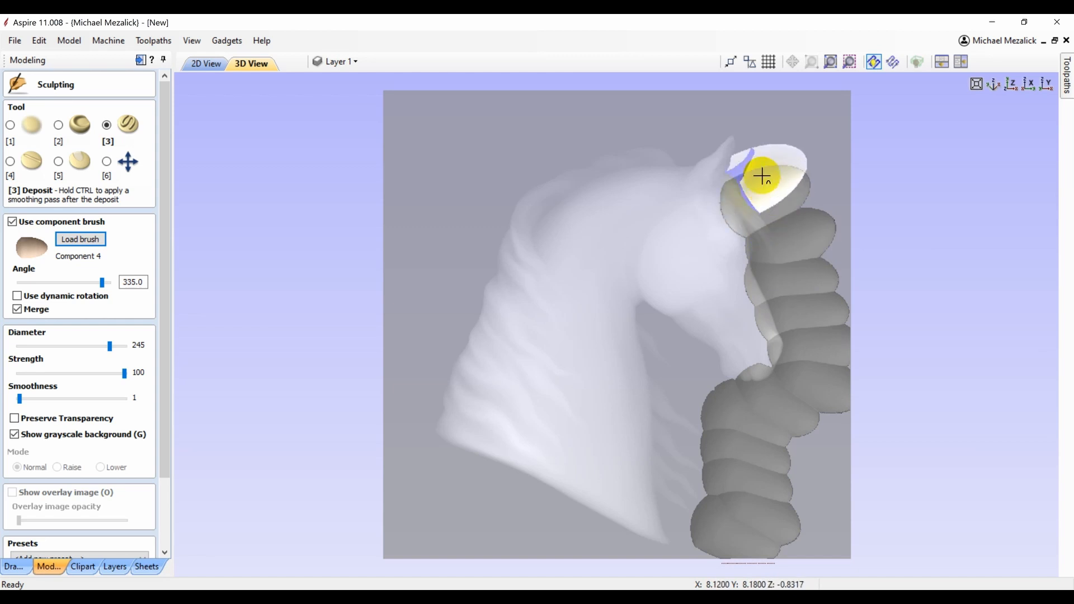
scroll(762, 177, "down", 3)
left_click(747, 163)
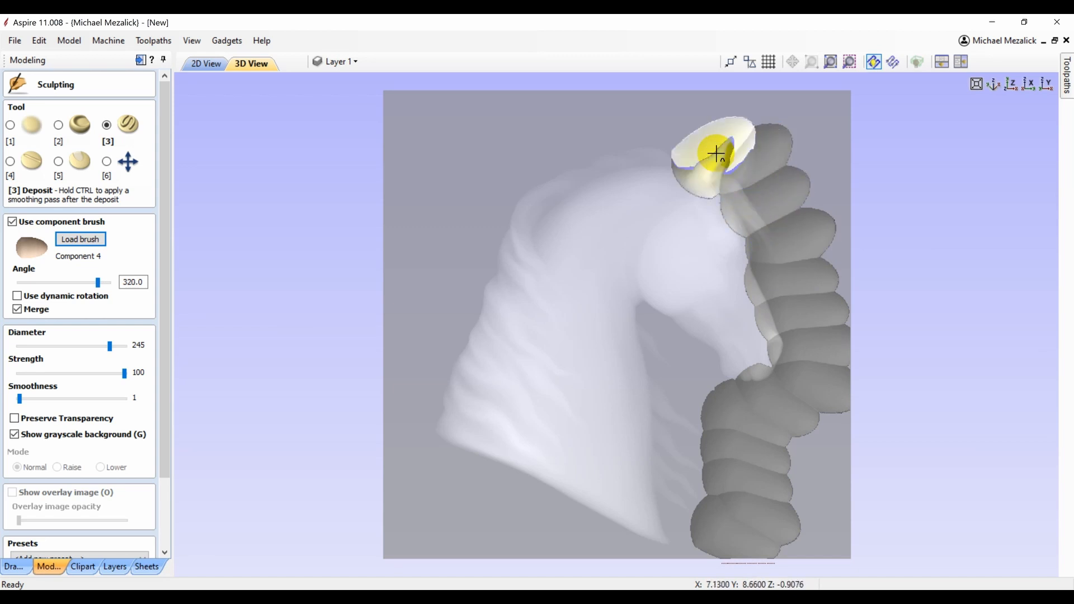
- Set the brush angle to 280 degrees and deposit overlapping gouge marks above the ears and the top of the head
scroll(716, 155, "down", 8)
left_click(697, 141)
left_click(670, 139)
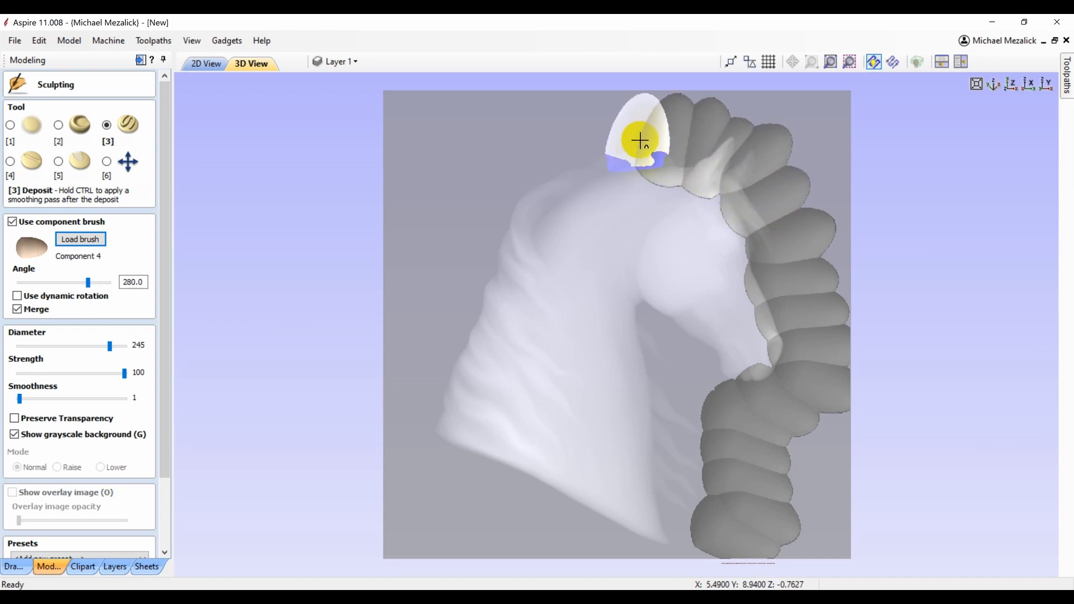
left_click(640, 140)
- Set the brush angle to 240 degrees and continue the overlapping gouge marks along the crest of the neck
scroll(640, 144, "down", 8)
left_click(628, 137)
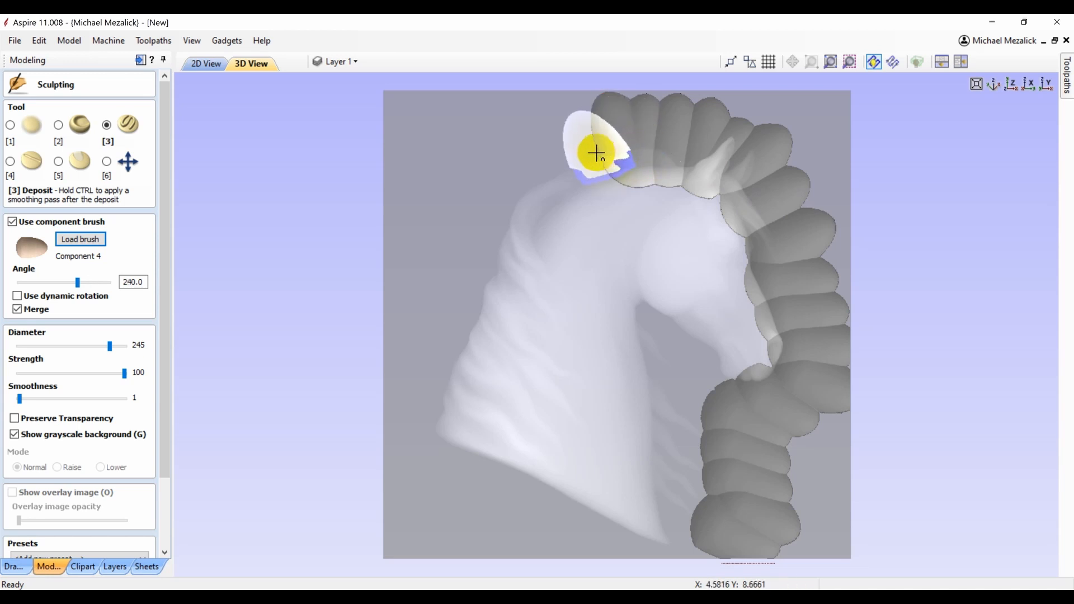
left_click(597, 151)
left_click(567, 156)
left_click(541, 176)
left_click(509, 210)
- Deposit overlapping gouge marks down the back of the mane to its lower end, turning the brush to 210 degrees
scroll(508, 216, "down", 6)
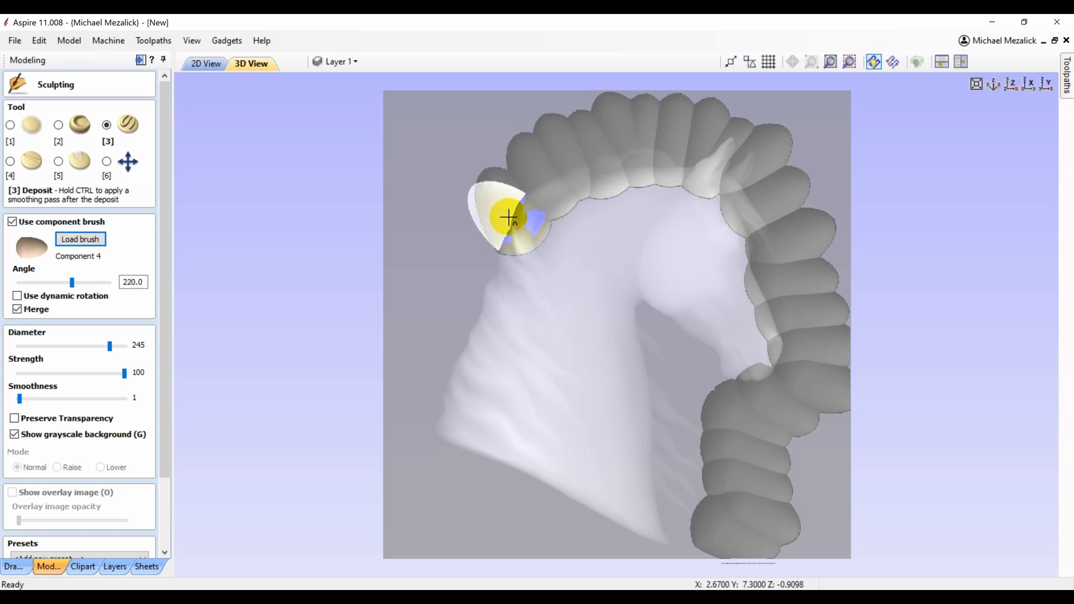
left_click(497, 227)
left_click(483, 256)
left_click(465, 286)
left_click(453, 313)
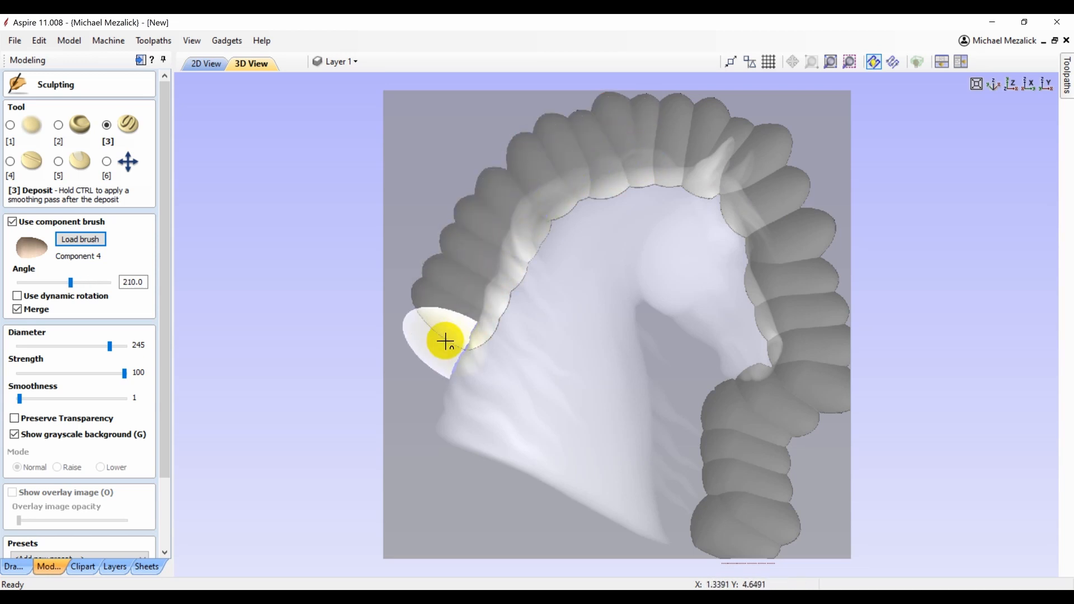
left_click(445, 341)
left_click(424, 375)
left_click(417, 412)
- Turn the brush to 160 degrees and deposit a gouge mark just below the lower tip of the mane
scroll(417, 421, "down", 7)
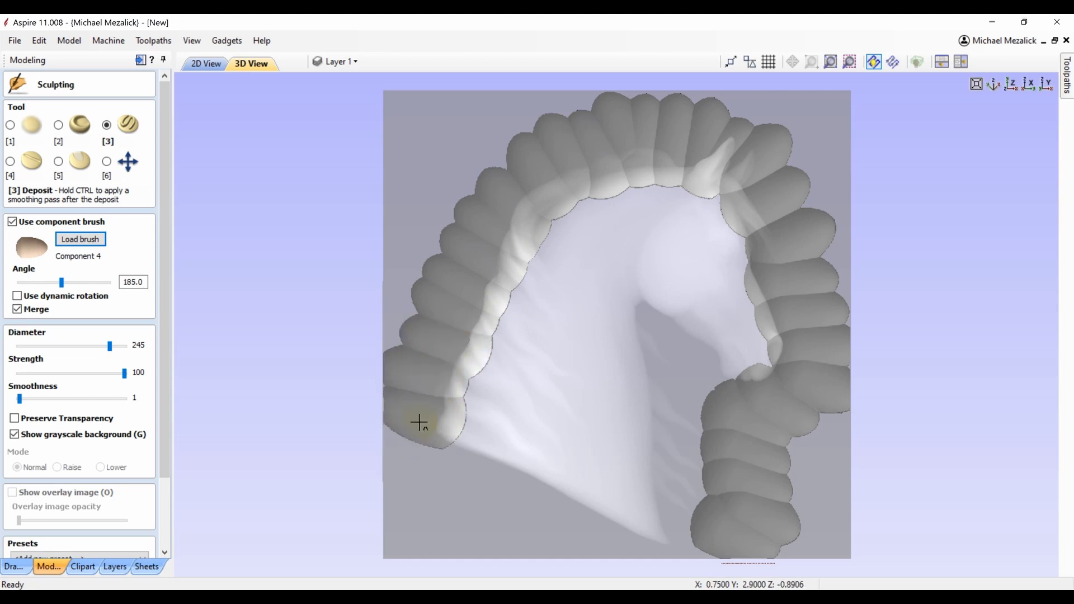
key("Left")
key("Left")
key("Left")
key("Left")
key("Left")
key("Left")
key("Left")
key("Left")
left_click(441, 453)
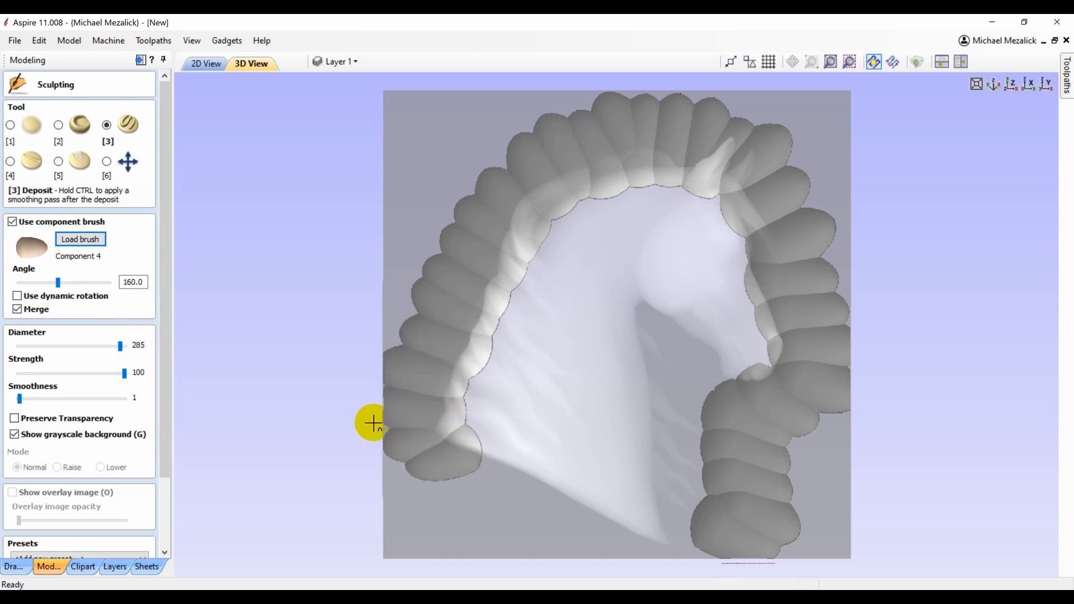
- Turn the brush to 125 degrees and deposit overlapping gouge marks at diameter 285 along the start of the neck's lower edge
key("Left")
key("Left")
key("Left")
key("Left")
key("Left")
key("Left")
key("Left")
left_click(481, 484)
left_click(452, 476)
left_click(540, 504)
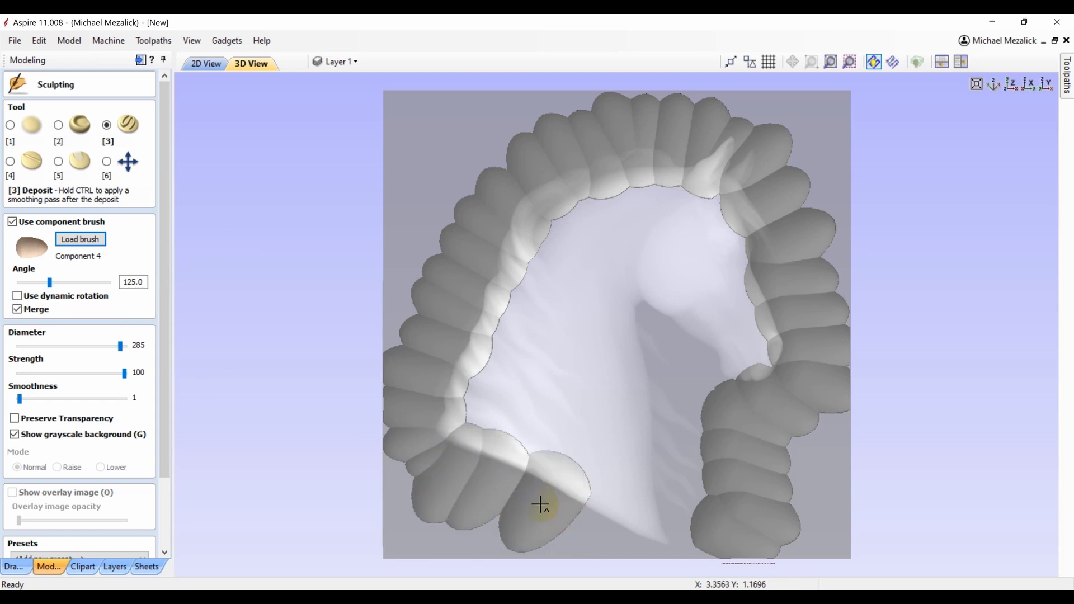
- Set the brush angle to 90 degrees and extend the overlapping gouge marks along the rest of the neck's lower edge
key("Left")
key("Left")
key("Left")
key("Left")
key("Left")
key("Left")
key("Left")
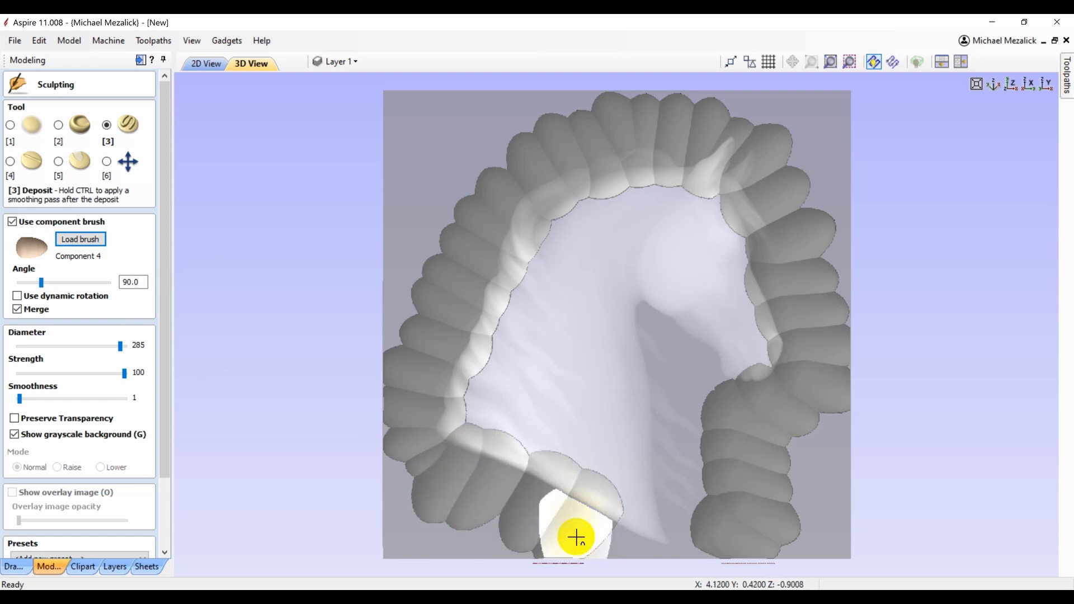
left_click_drag(576, 537, 647, 541)
- Set the brush angle to 55 degrees and deposit a gouge mark beside the neck's lower tip to close the ring around the horse
key("Left")
key("Left")
key("Left")
key("Left")
key("Left")
key("Left")
key("Left")
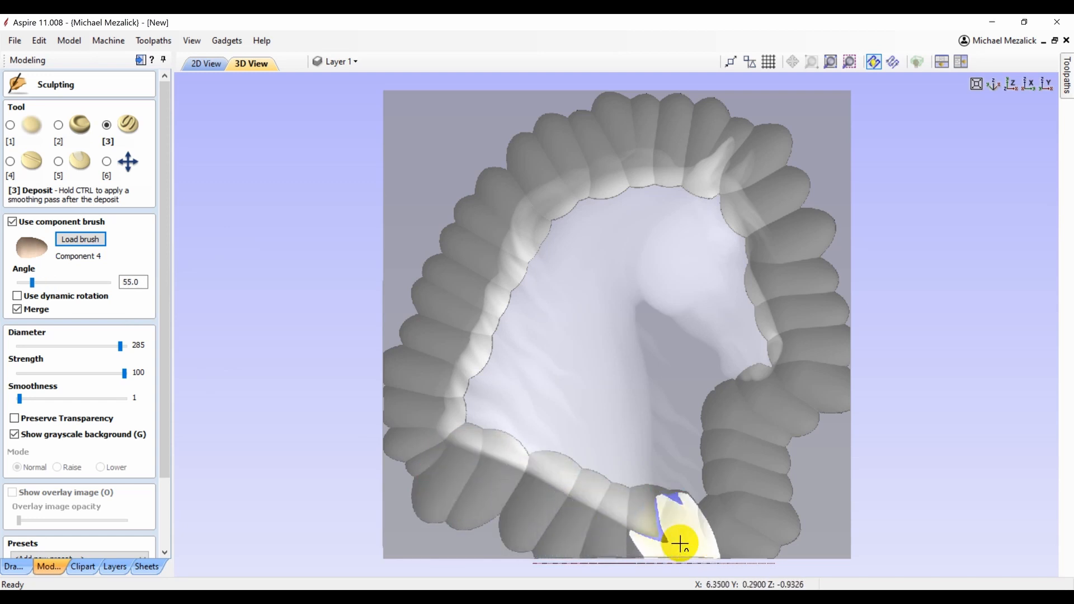
left_click(682, 543)
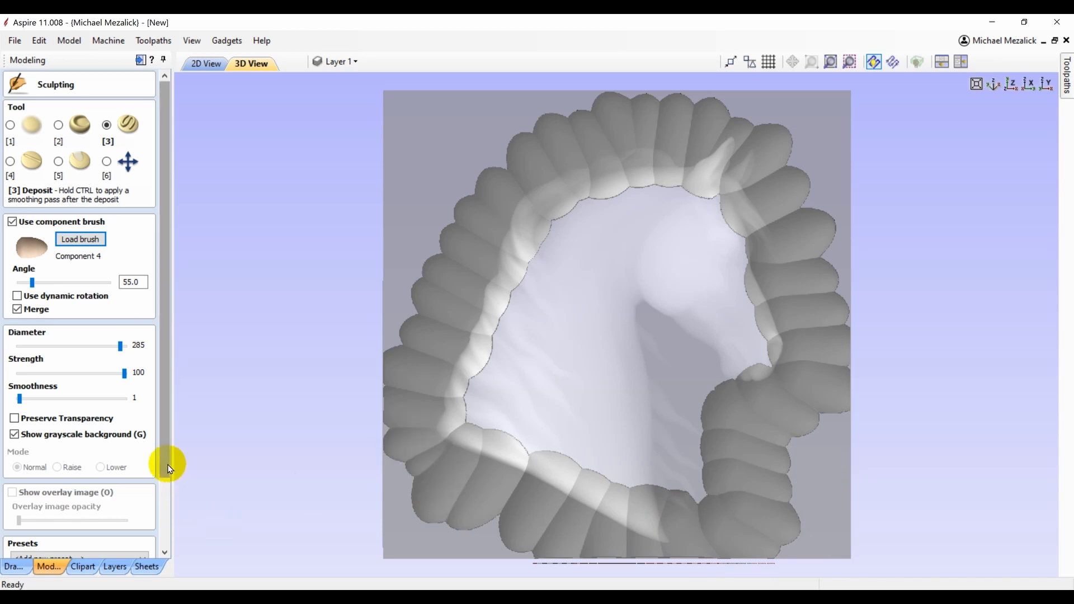
- Keep the sculpted changes and finish the sculpting session
left_click_drag(167, 464, 169, 535)
left_click(80, 526)
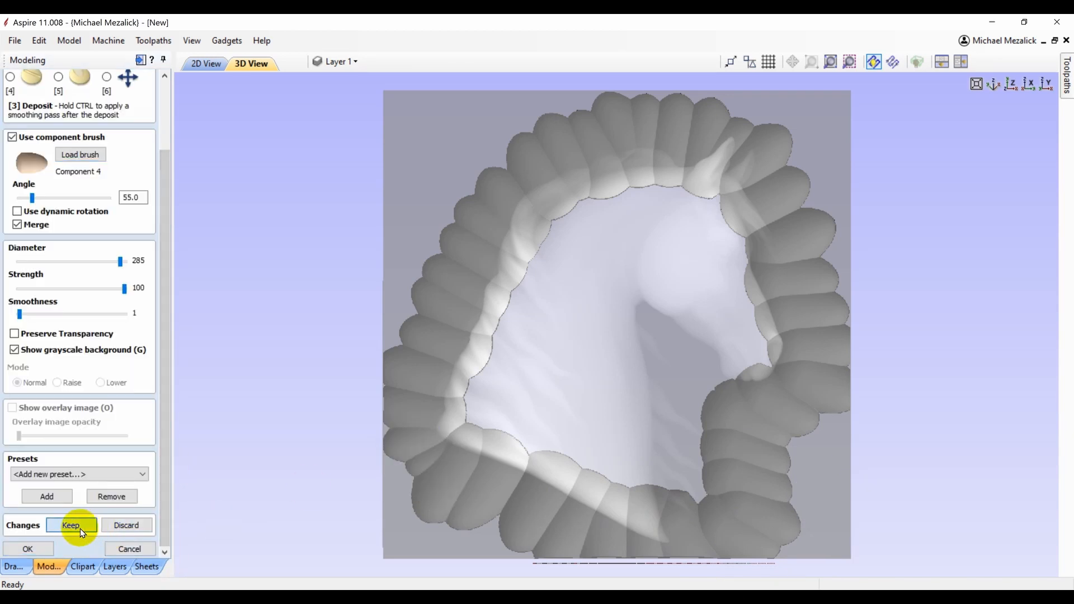
left_click(30, 549)
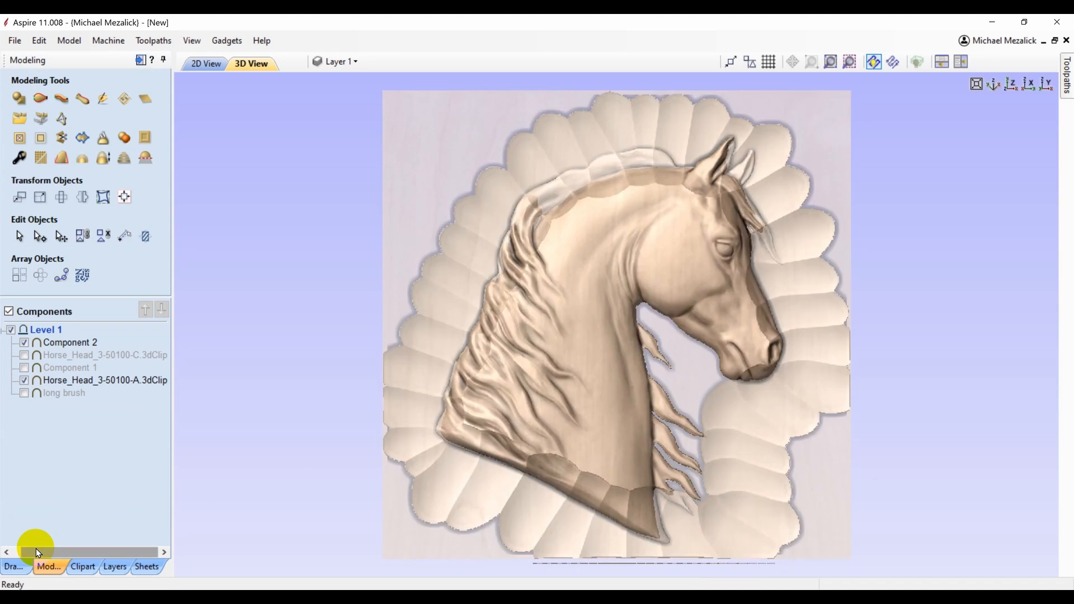
- Change the combine mode of Component 2, the gouge ring around the horse, to Merge
left_click(59, 345)
right_click(58, 344)
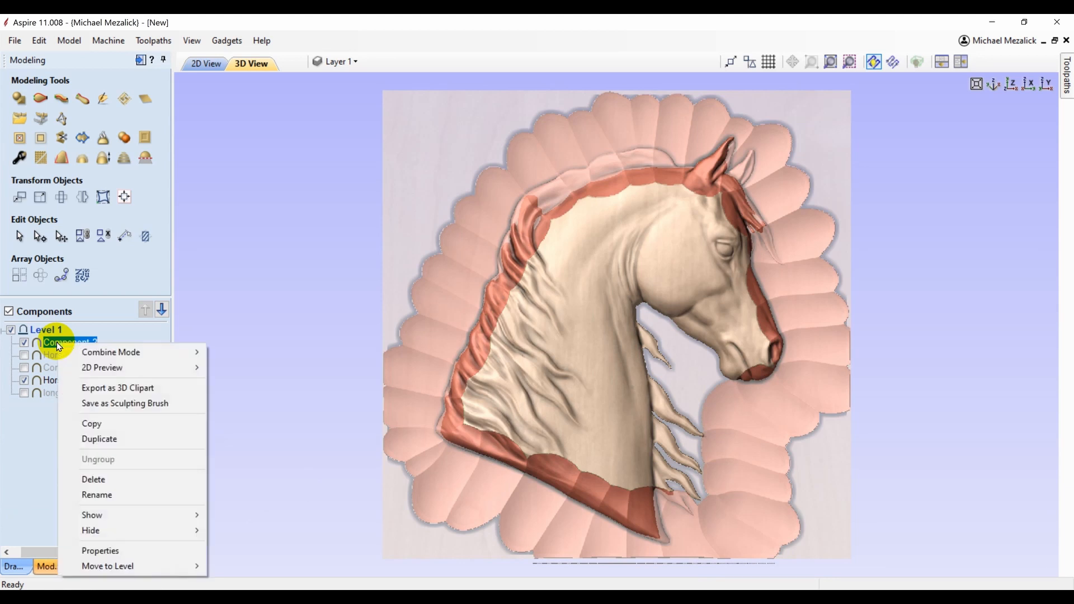
mouse_move(111, 352)
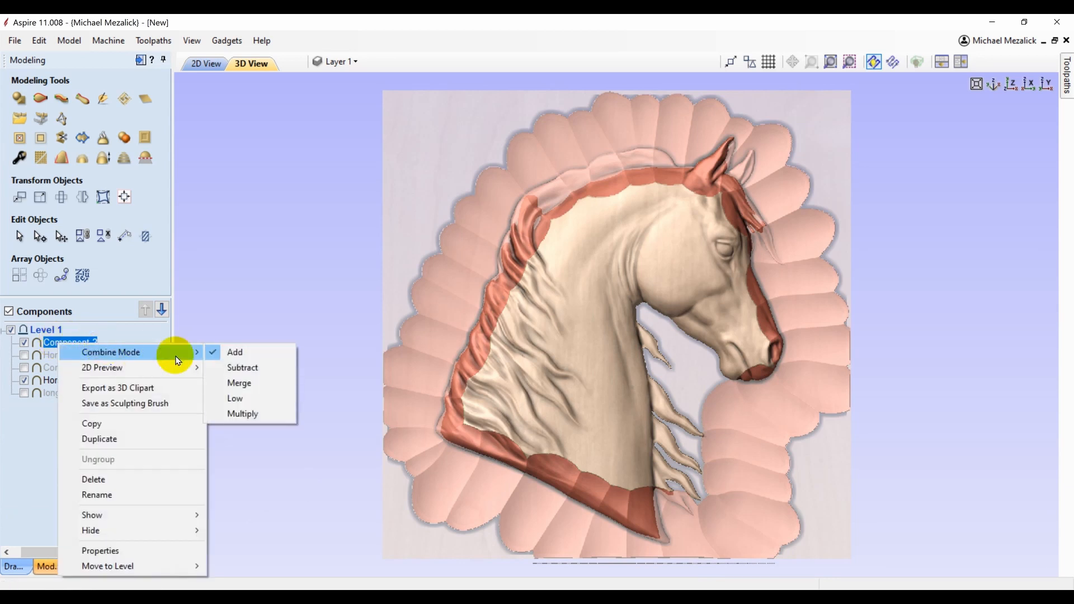
left_click(242, 382)
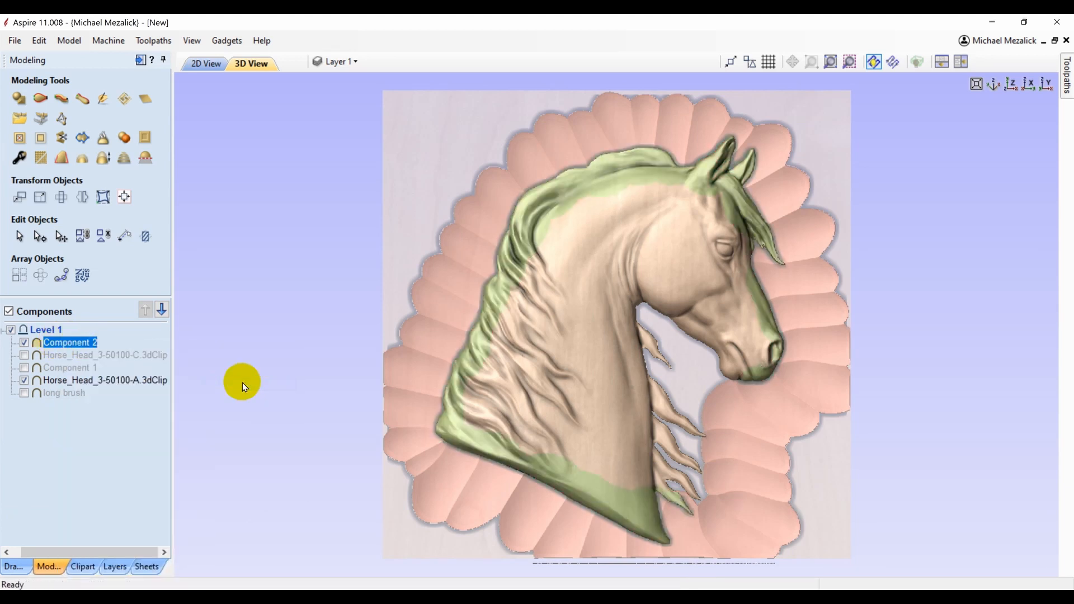
left_click(127, 465)
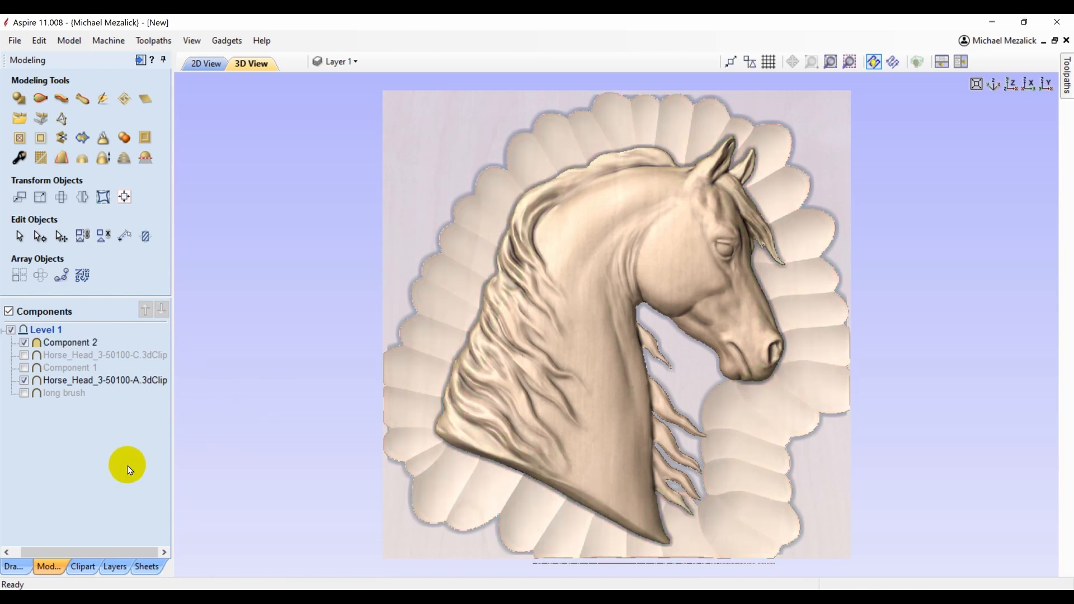
- Raise the base height of Component 2, the gouge ring, to 0.23 inches
left_click(72, 343)
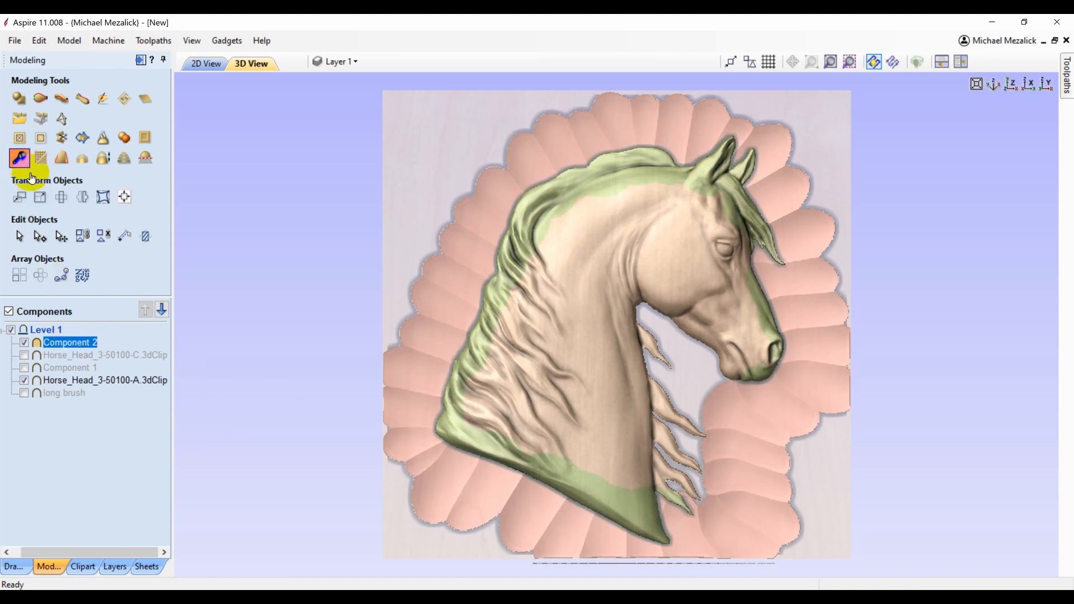
left_click(20, 159)
left_click_drag(88, 246, 106, 242)
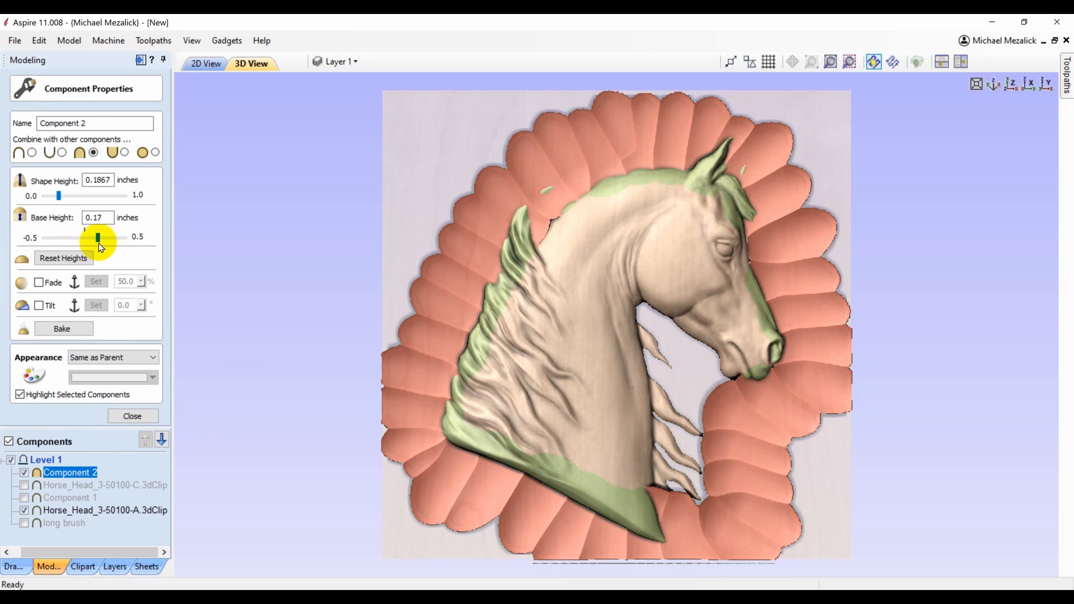
left_click_drag(101, 247, 105, 247)
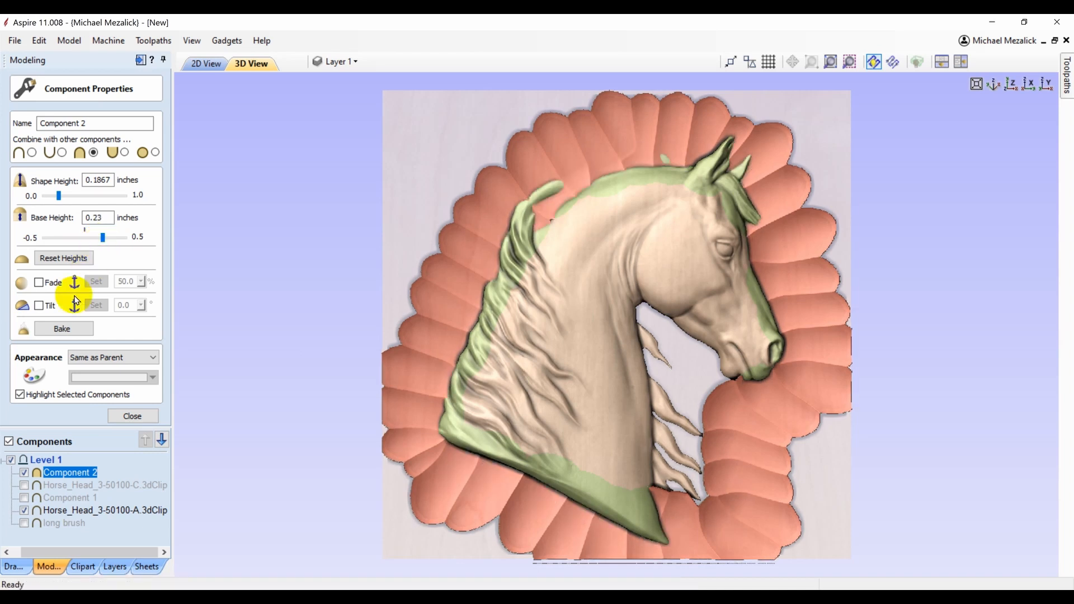
- Set the base height of the Horse_Head_3-50100-A component to 0.08 inches and close its properties
left_click(89, 512)
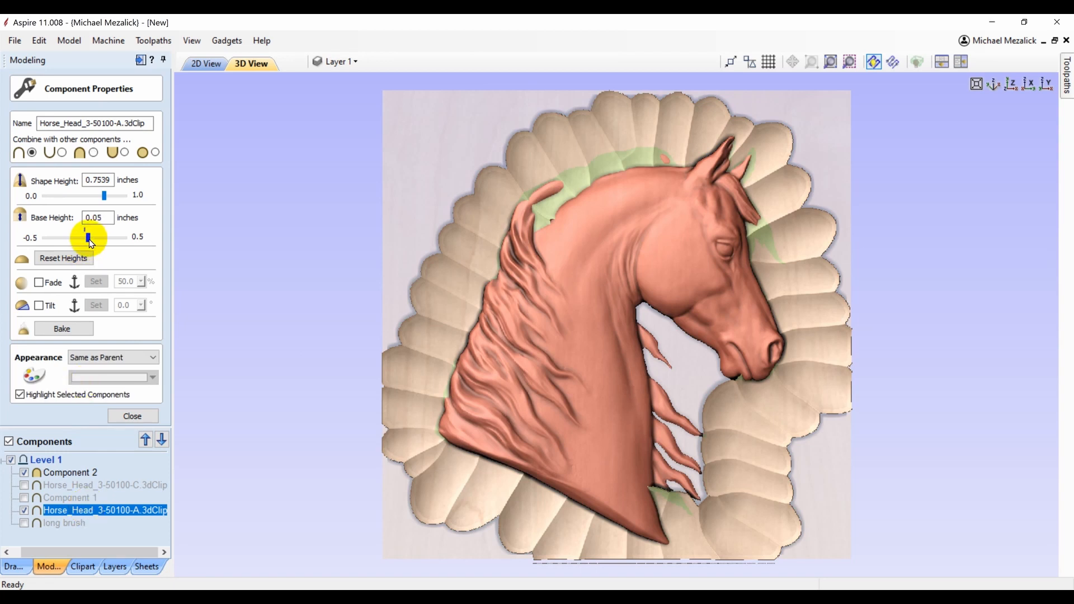
left_click_drag(92, 241, 93, 242)
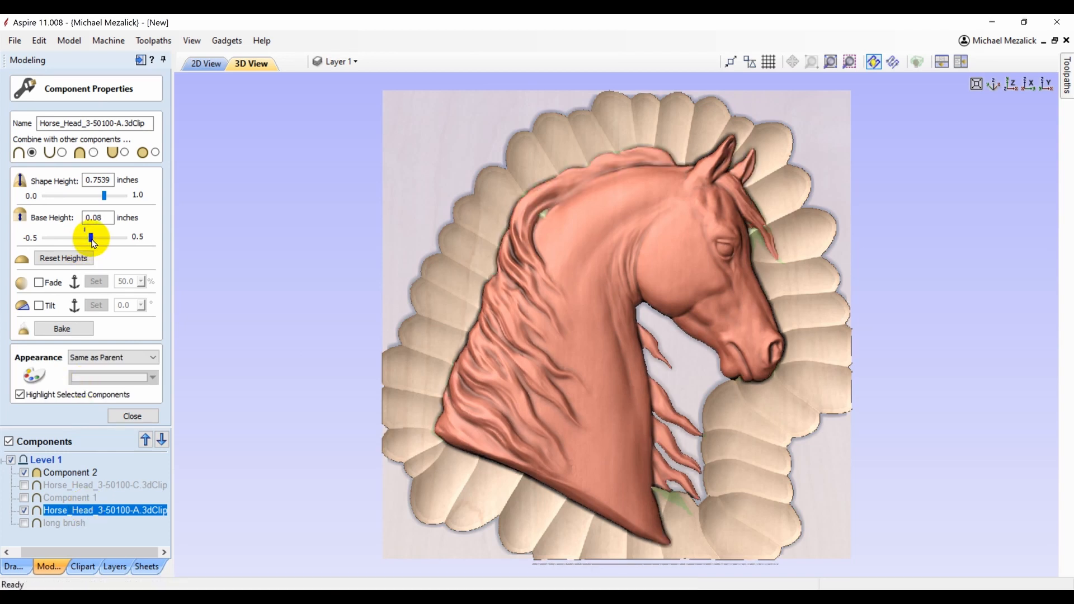
left_click(133, 417)
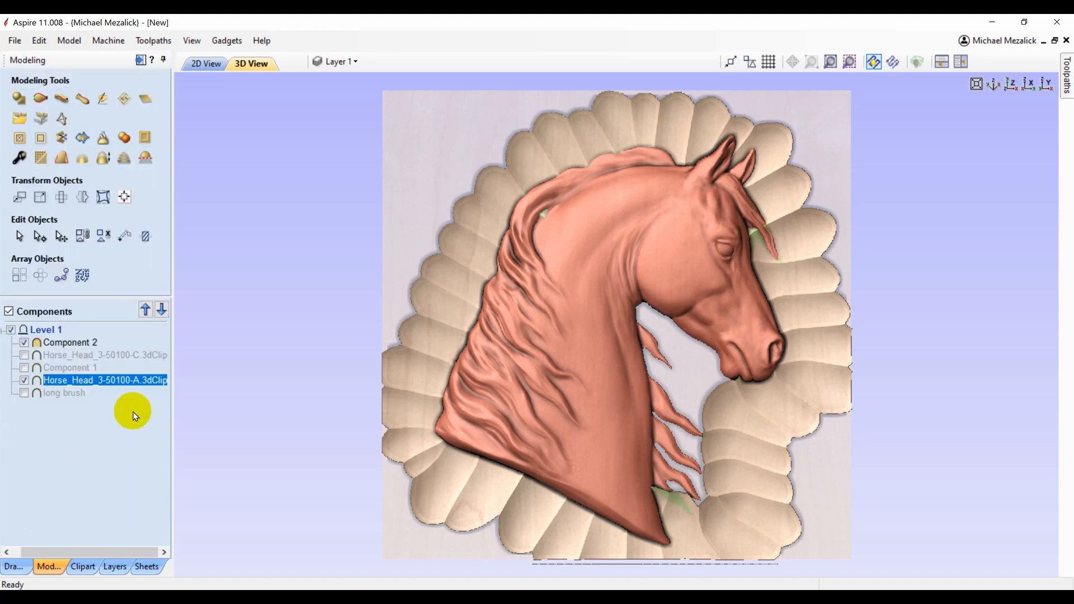
- Add a zero plane to the model, inspect the relief at an angle, and return to the top view with nothing selected
left_click(145, 104)
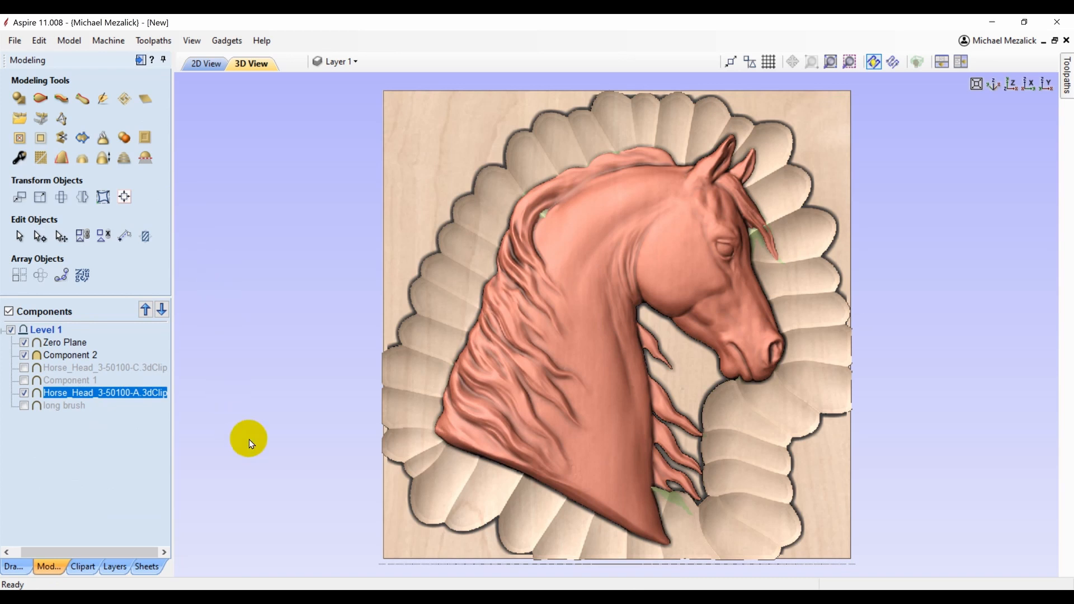
left_click_drag(345, 538, 395, 528)
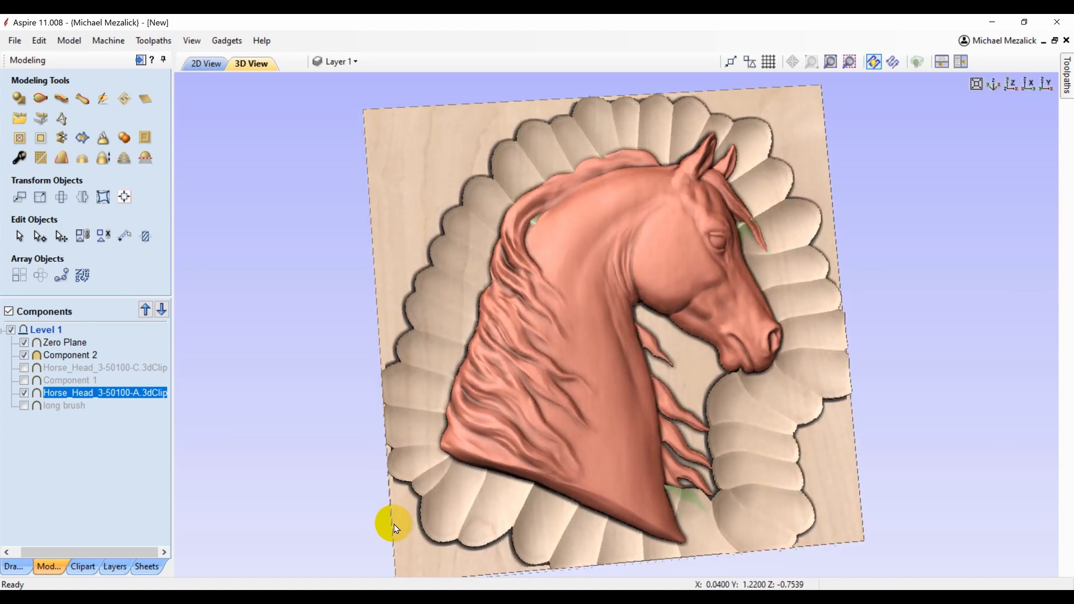
left_click_drag(468, 503, 529, 367)
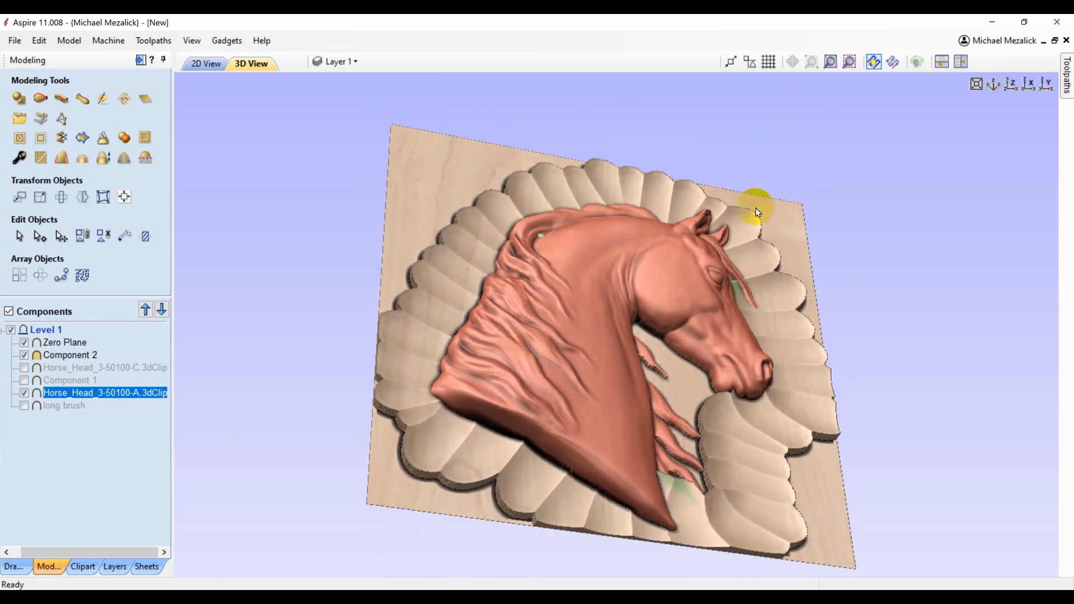
left_click(1011, 84)
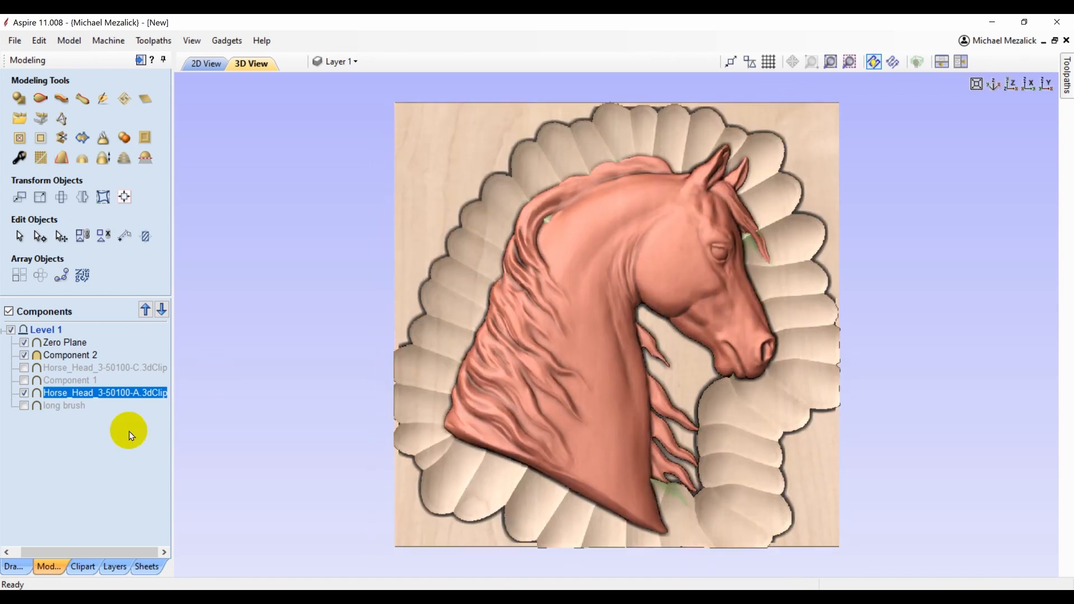
left_click(78, 472)
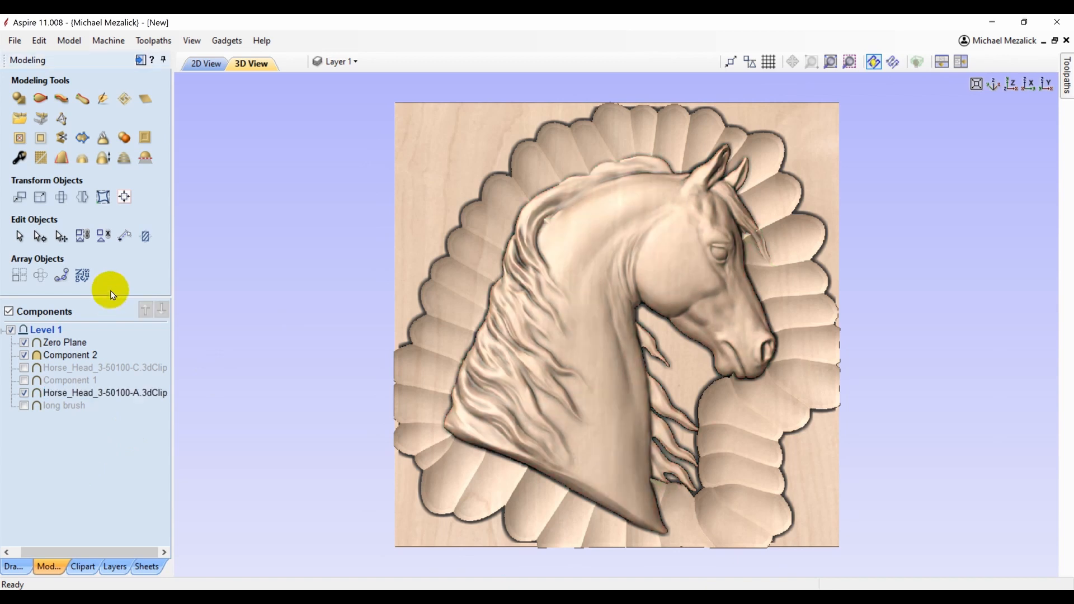
- Start sculpting on a new blank component in Add mode, using the long brush with Merge enabled at a 108-degree angle
left_click(102, 100)
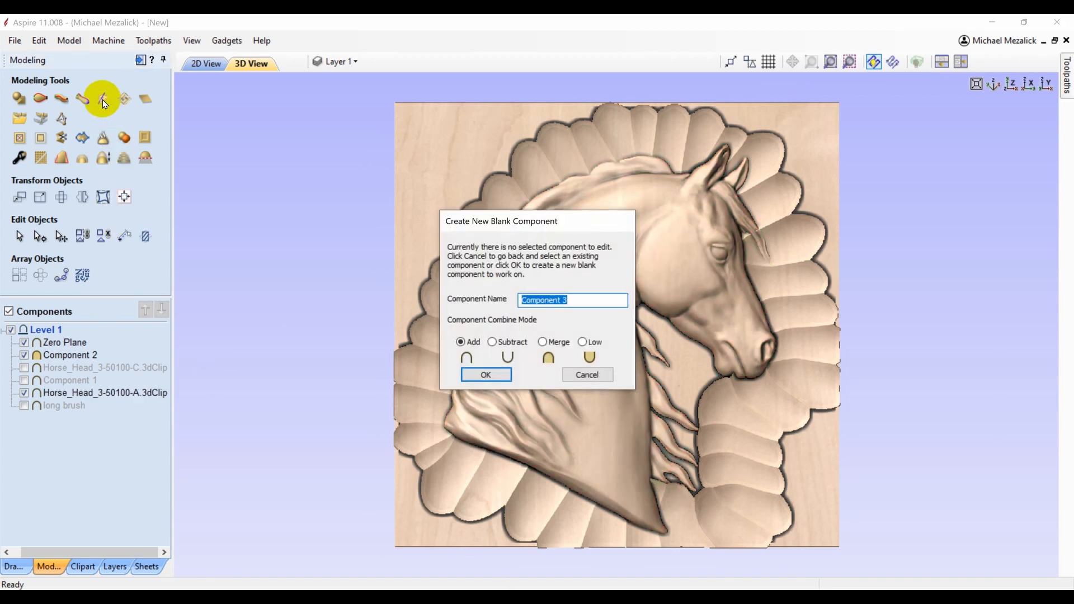
left_click(487, 373)
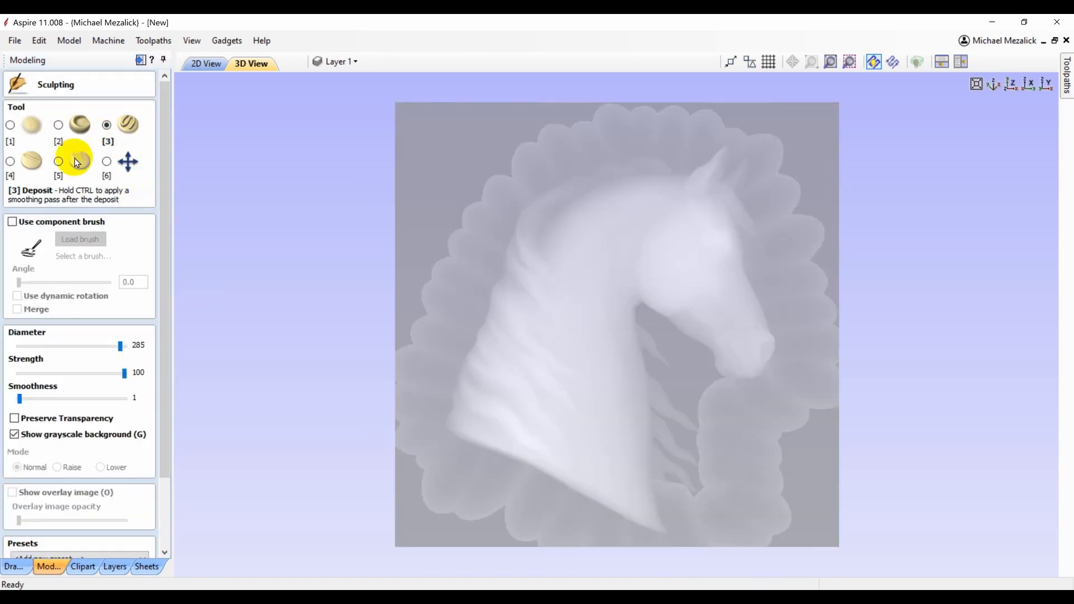
left_click(11, 222)
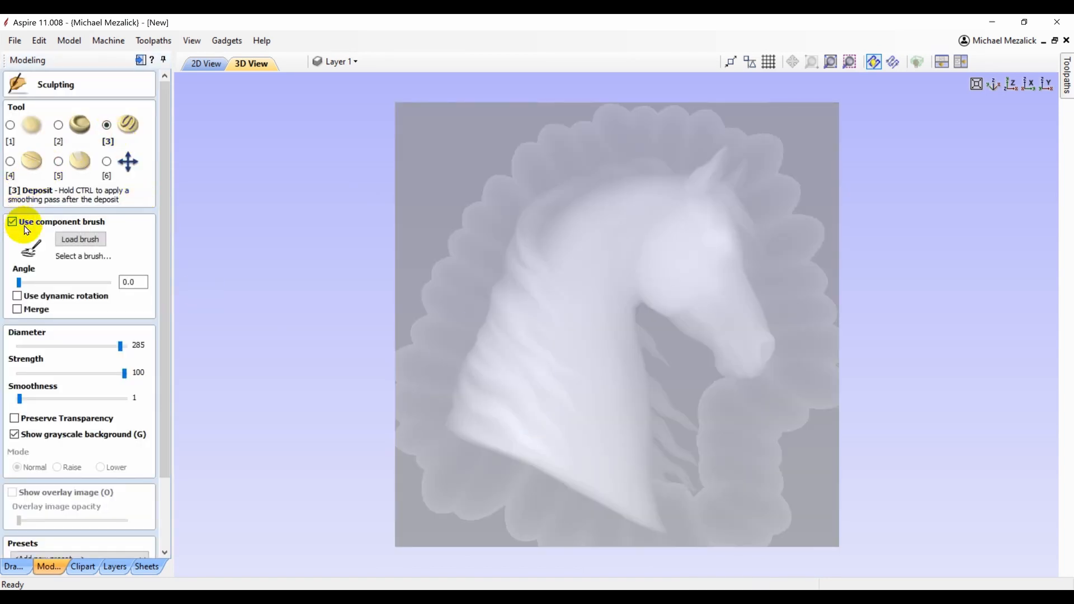
left_click(80, 239)
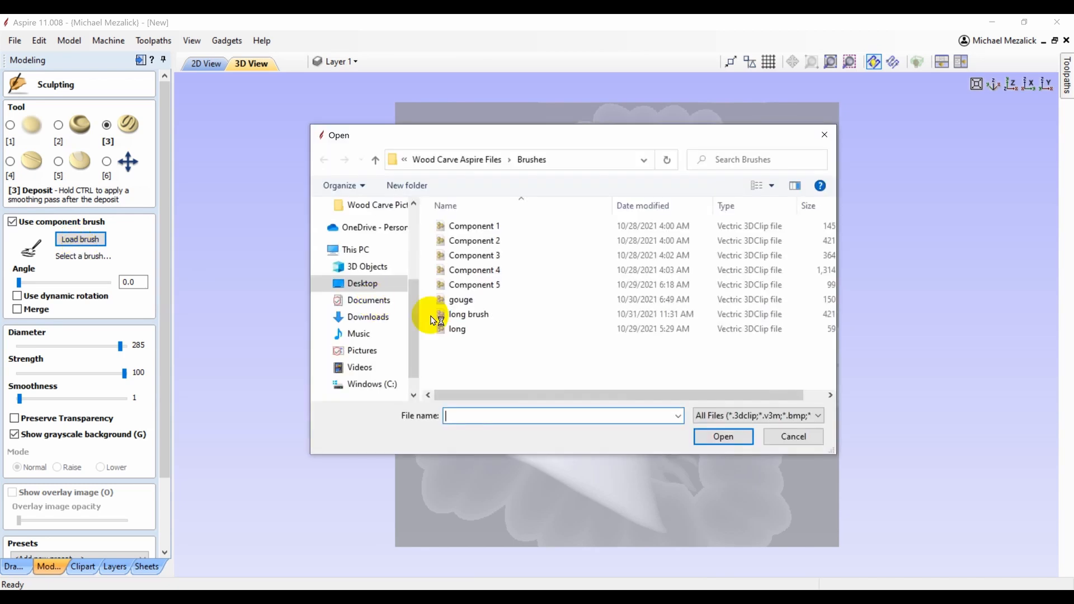
left_click(462, 315)
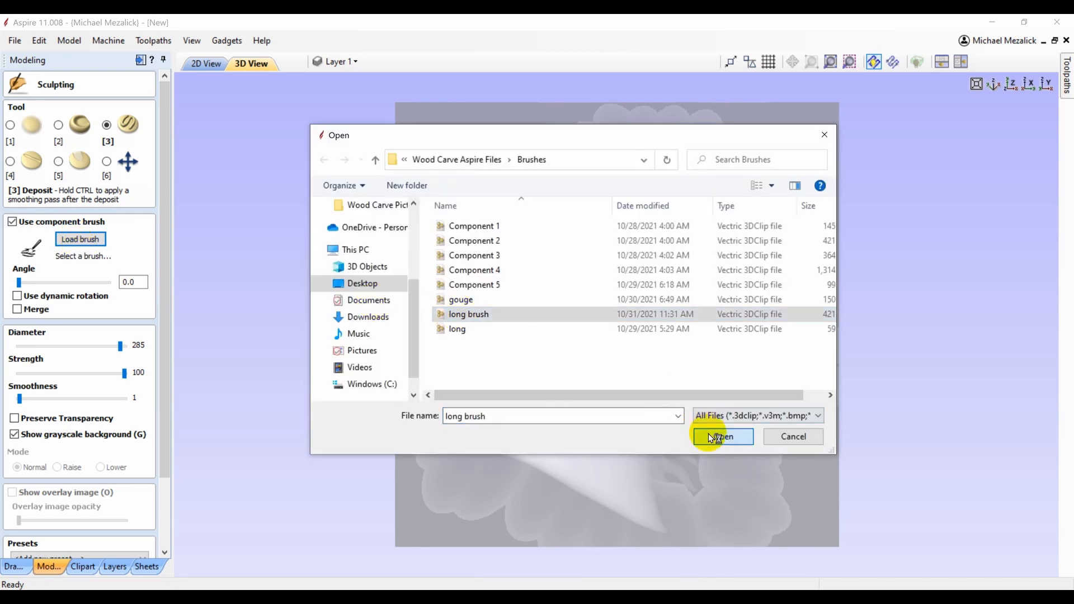
left_click(709, 435)
left_click(16, 309)
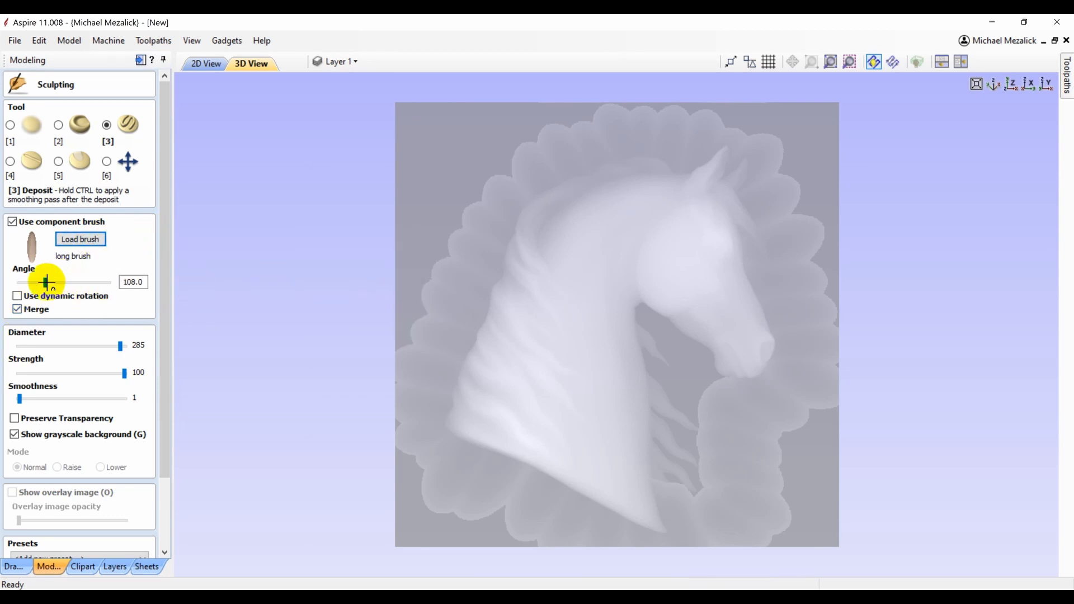
- Deposit overlapping gouge marks down the gap between the horse's jaw and neck at diameter 285, and accept the sculpting
left_click_drag(562, 350, 615, 354)
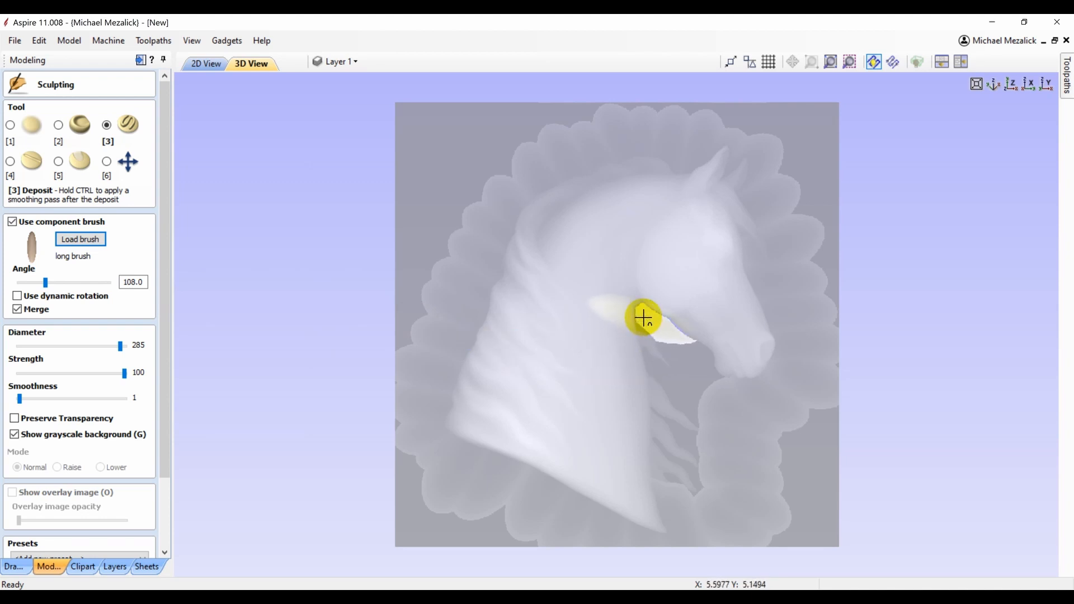
mouse_move(644, 318)
left_mouse_down()
mouse_move(707, 335)
mouse_move(655, 373)
mouse_move(678, 395)
mouse_move(655, 412)
mouse_move(666, 435)
mouse_move(664, 472)
mouse_move(653, 479)
left_mouse_up()
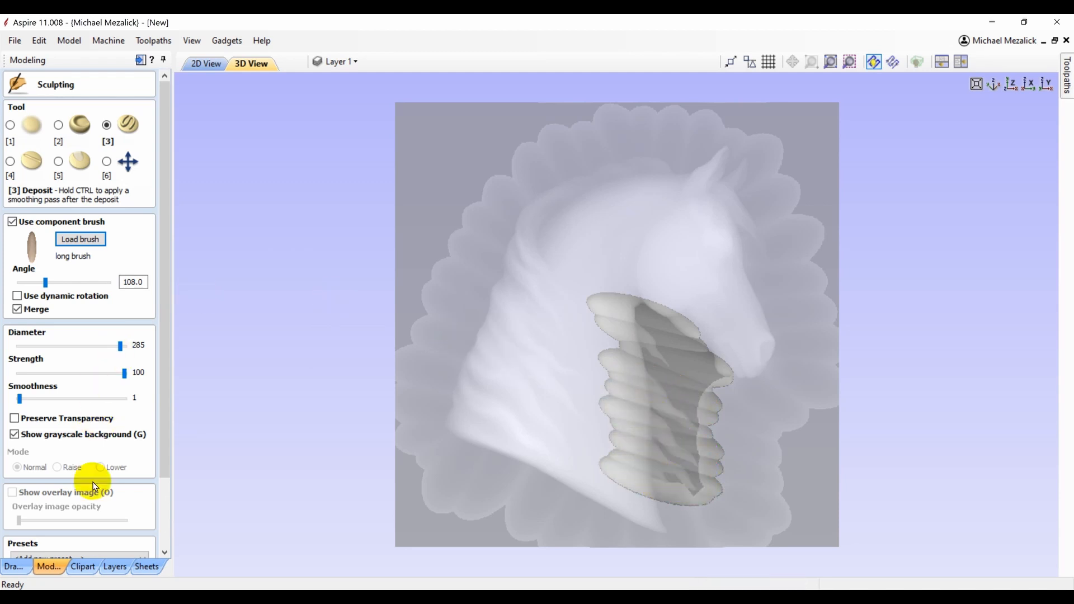
scroll(163, 402, "down", 3)
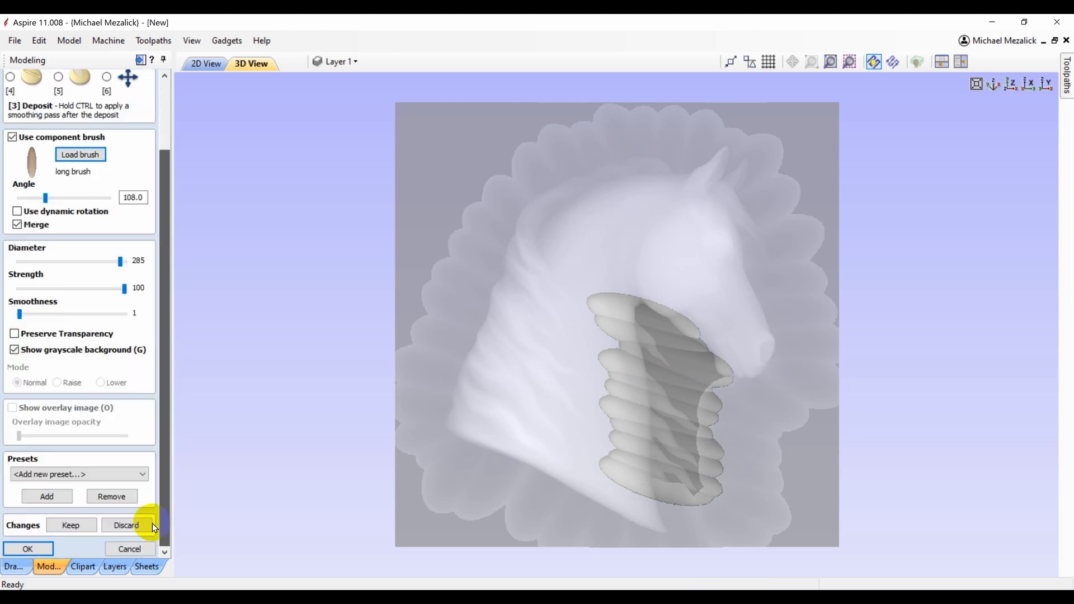
left_click(31, 549)
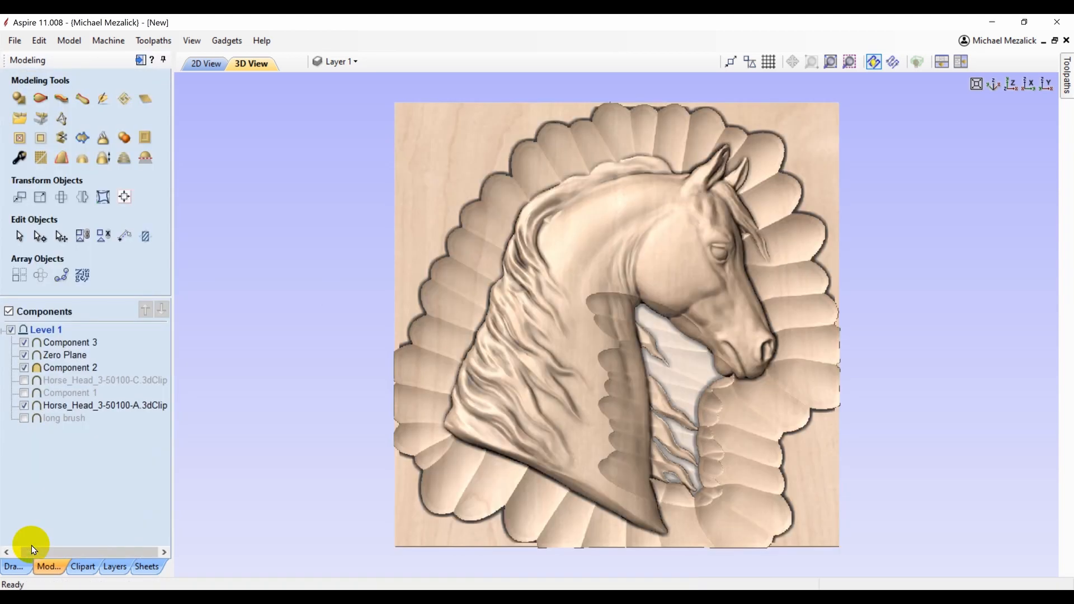
- Change the combine mode of Component 3, the gouge marks beside the neck, to Merge
left_click(61, 345)
right_click(63, 347)
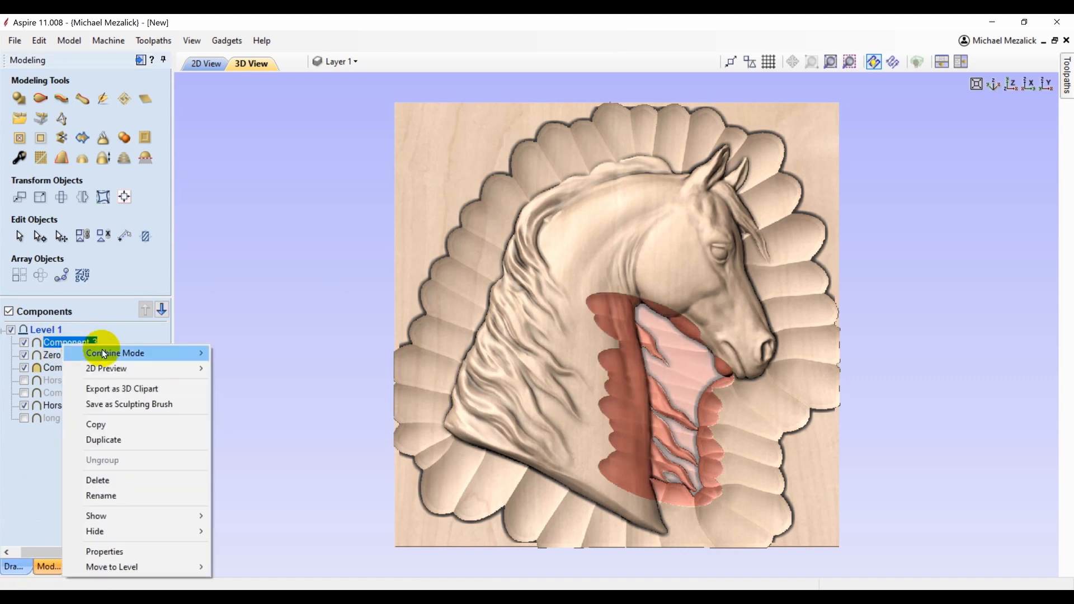
mouse_move(129, 348)
left_click(241, 383)
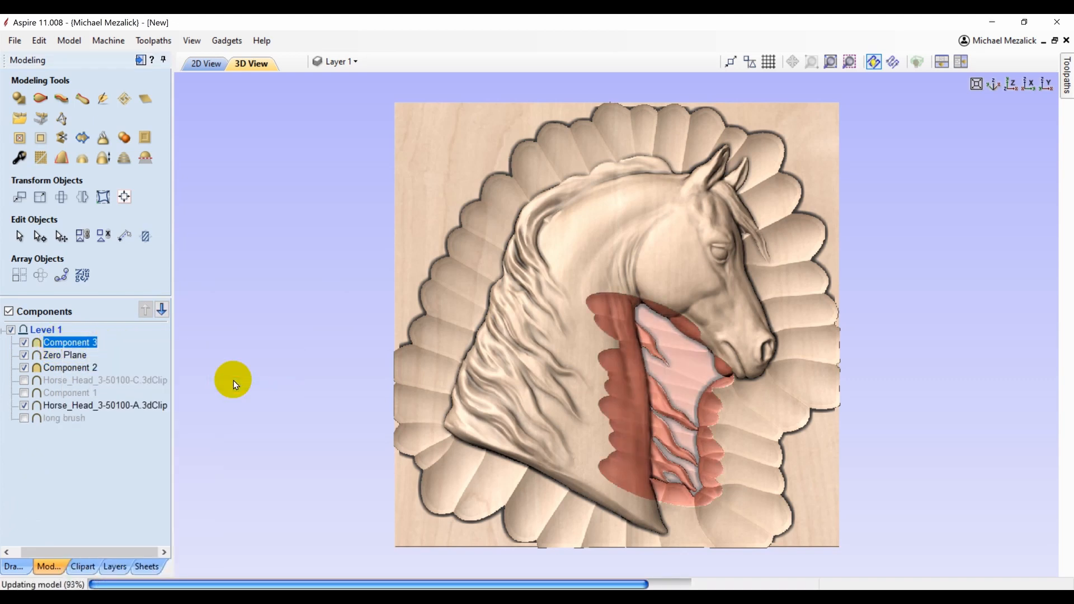
- Set the base height of Component 3 to 0.12 inches and bake the component
left_click(19, 157)
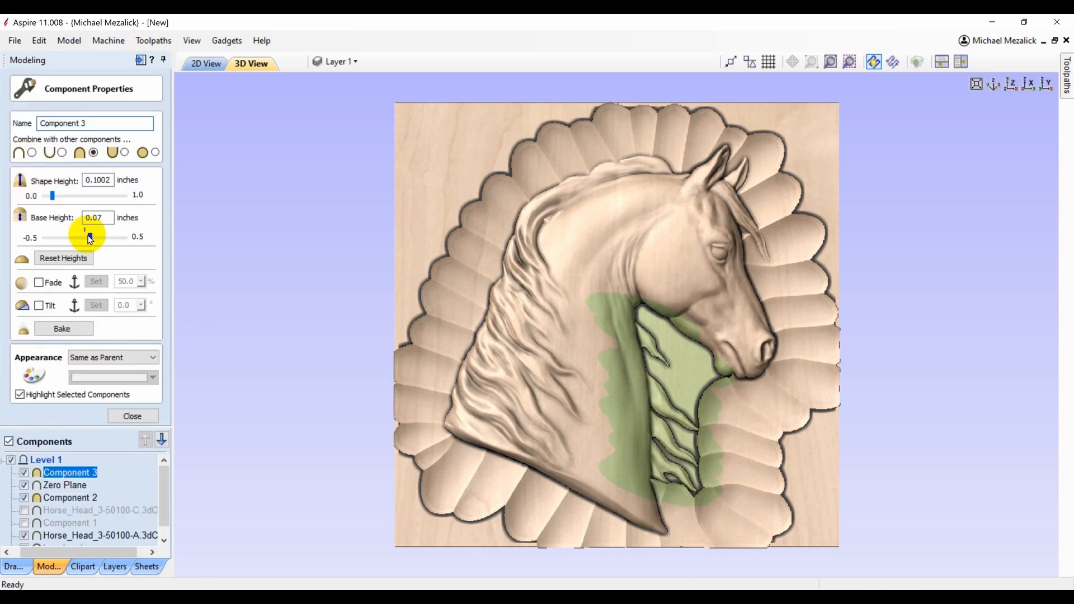
left_click_drag(90, 239, 101, 241)
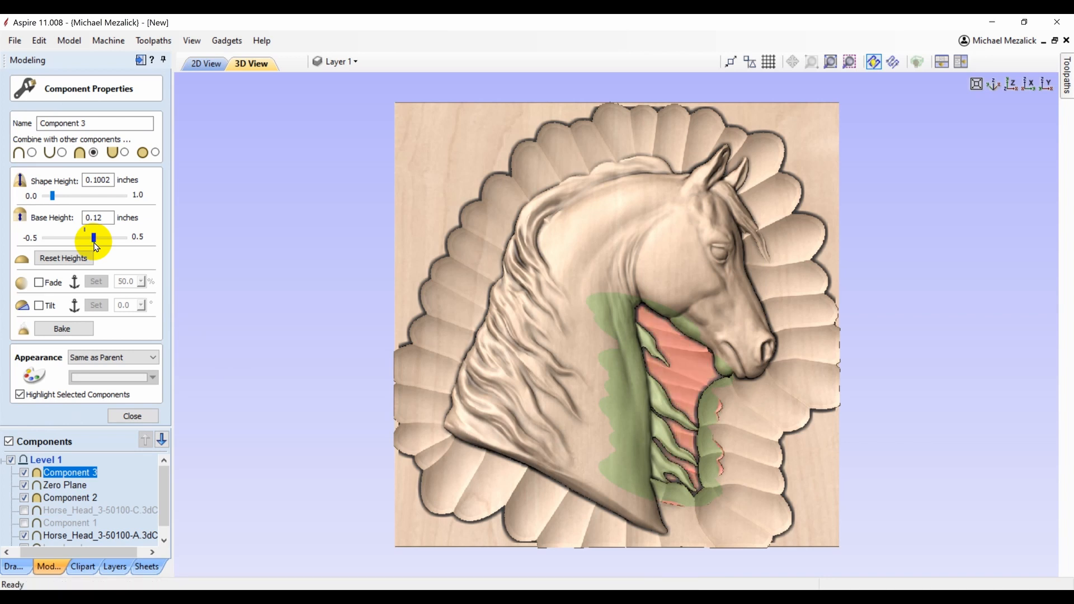
left_click(81, 334)
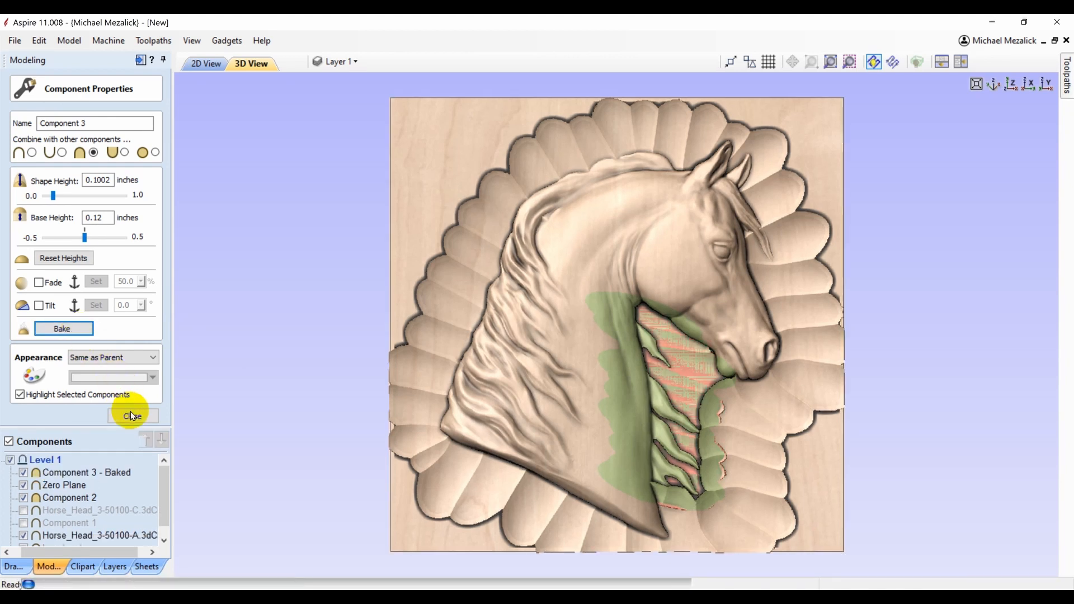
- Create boundary vectors around Component 2, the ring of gouge marks surrounding the horse head
left_click(78, 498)
left_click(202, 61)
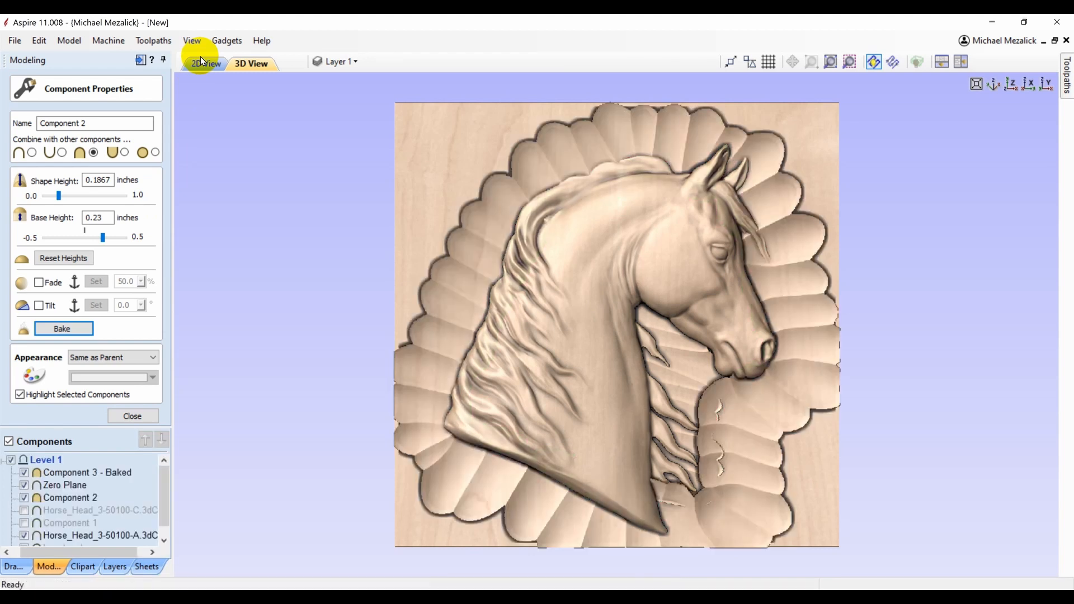
left_click(201, 61)
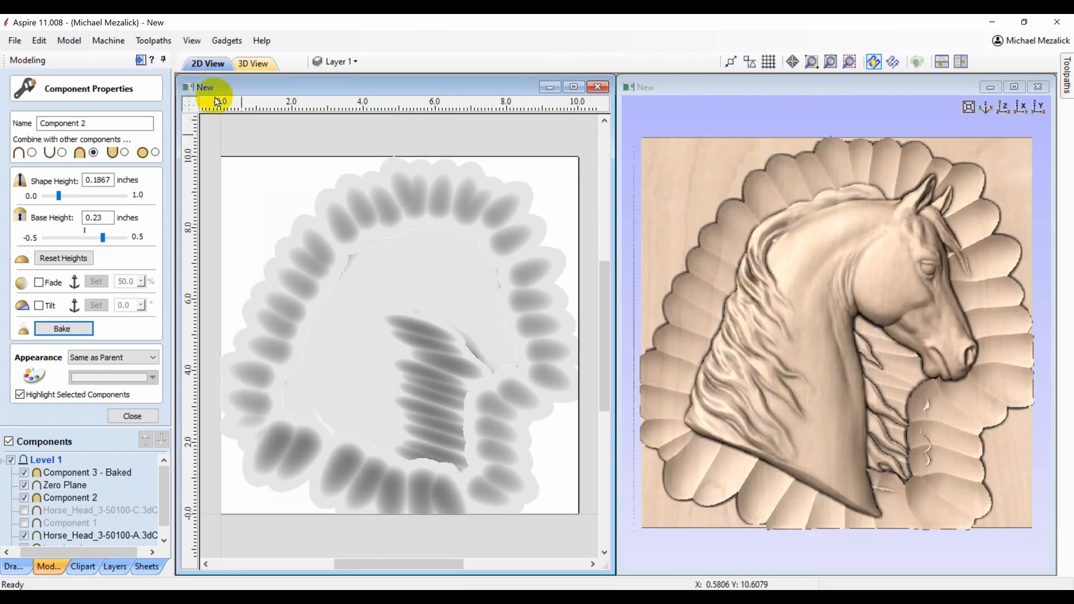
left_click(278, 441)
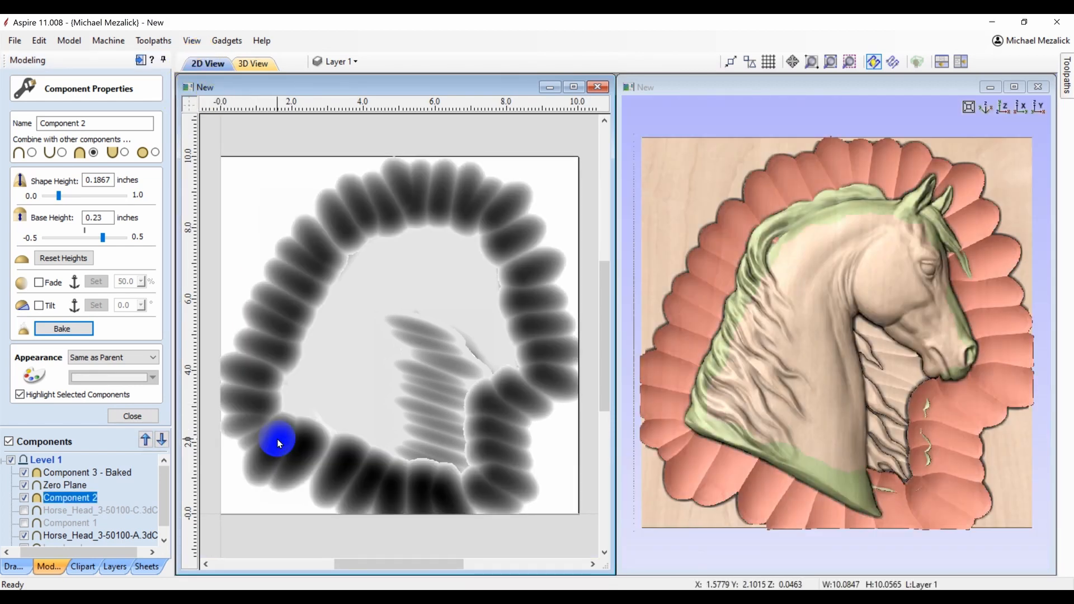
left_click(139, 414)
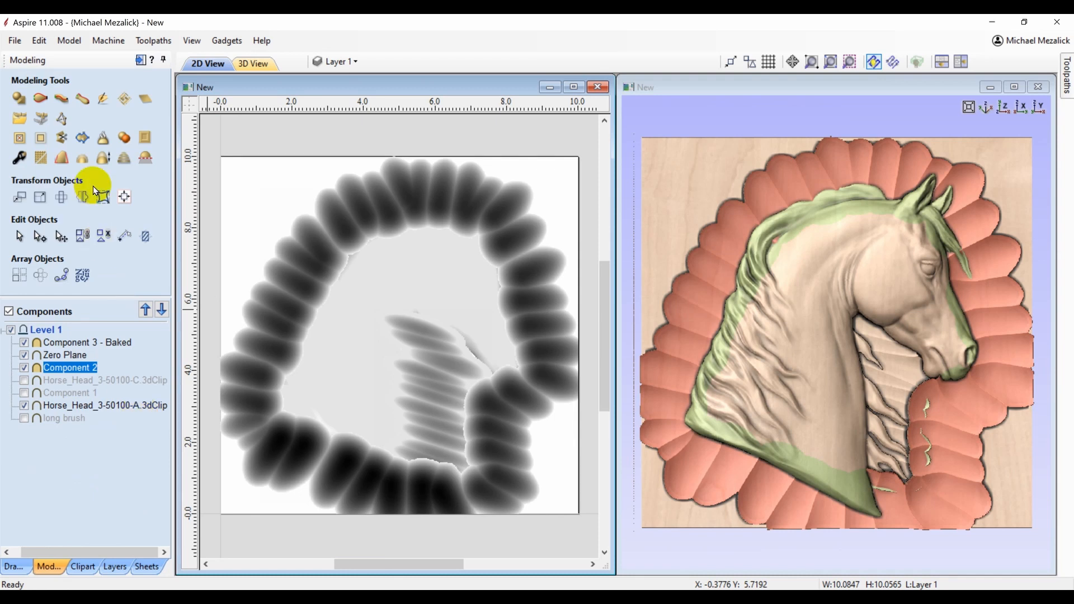
left_click(82, 138)
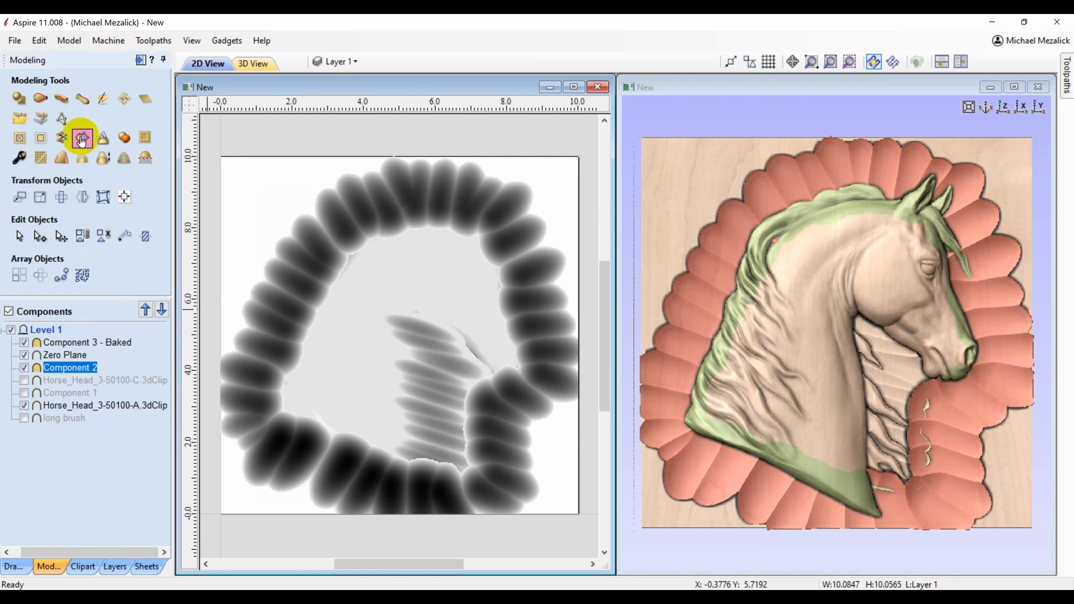
left_click(233, 195)
left_click(325, 306)
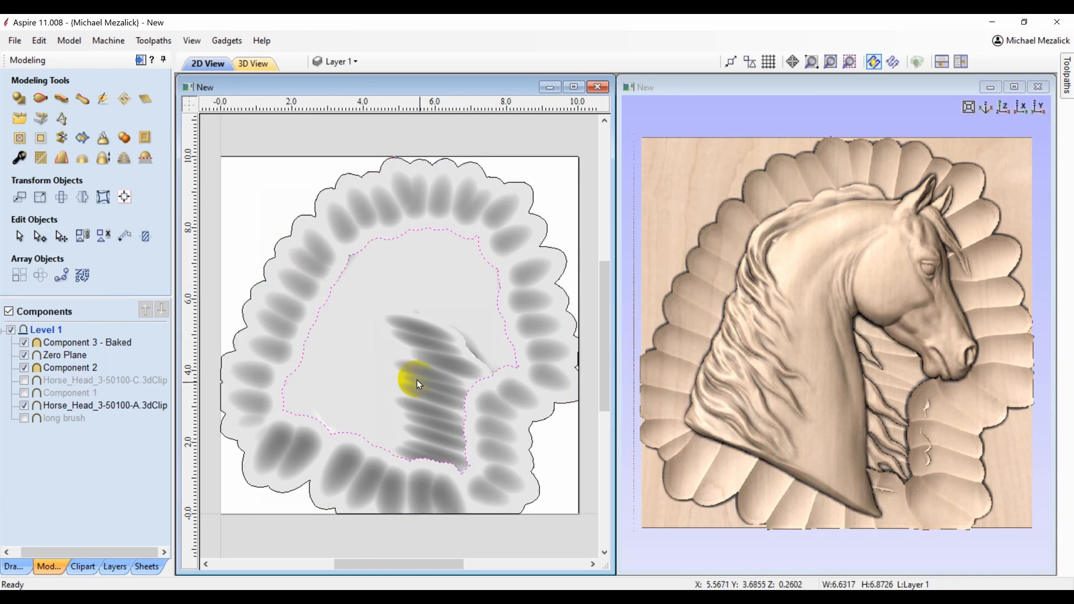
- Trim the baked Component 3 to the ring's inner boundary vector and set its base height to 0.14 inches
left_click(432, 393, "shift")
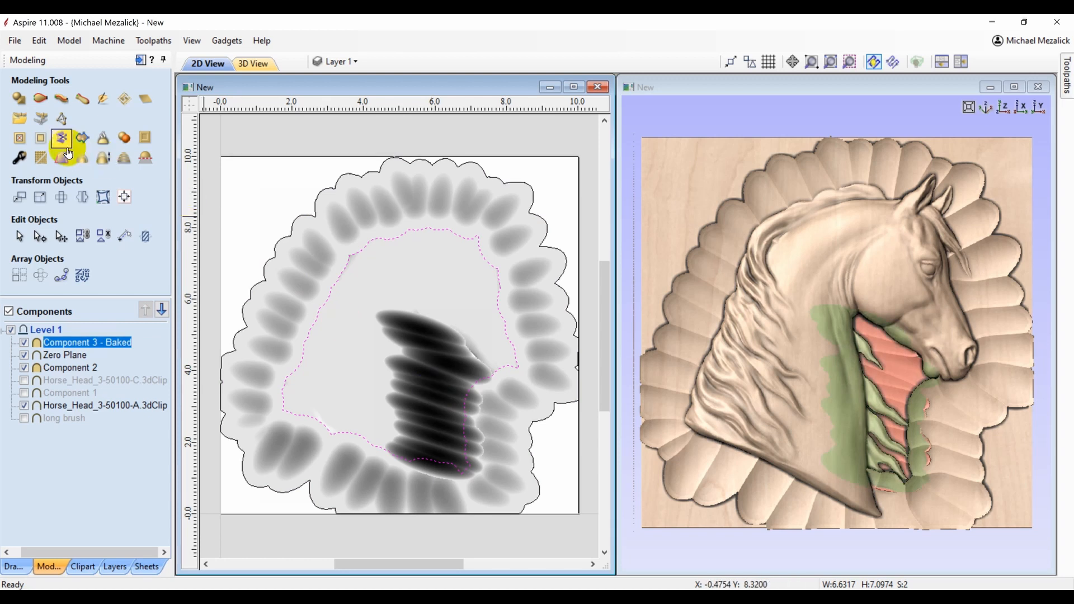
left_click(42, 139)
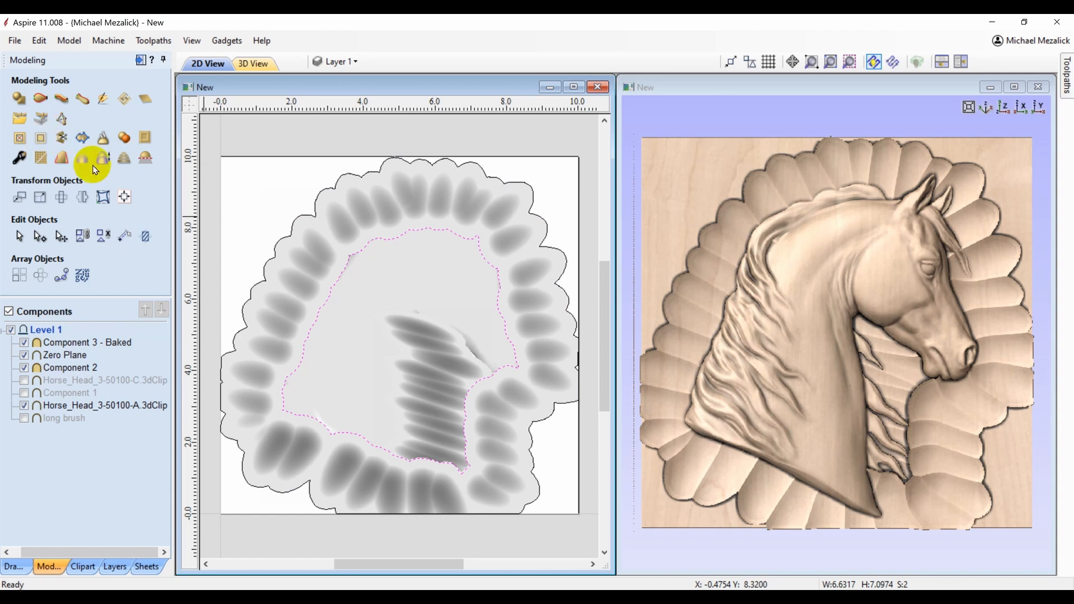
left_click(416, 400)
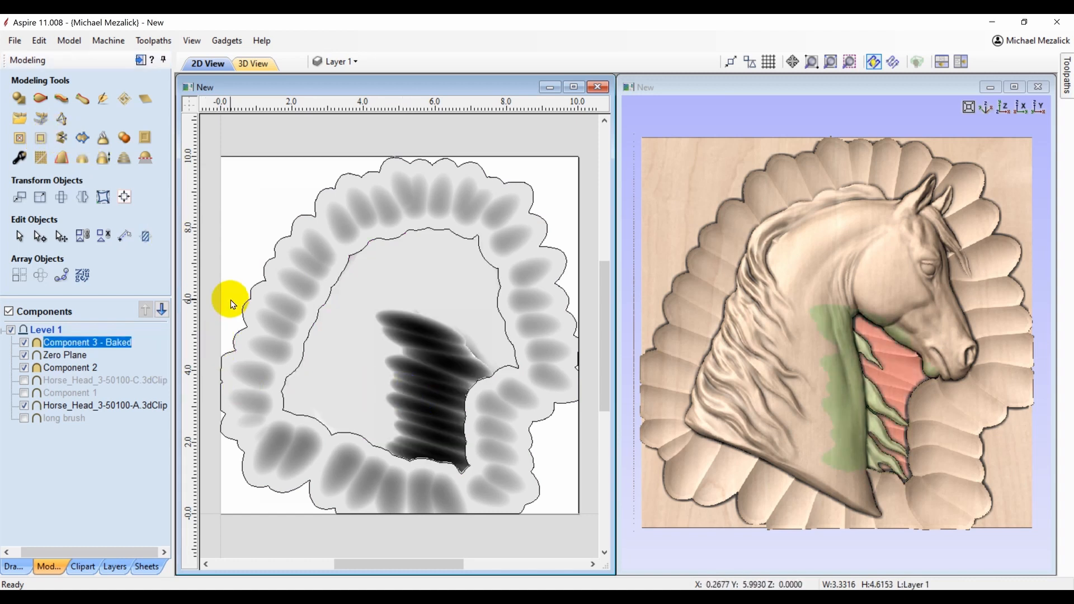
left_click(20, 160)
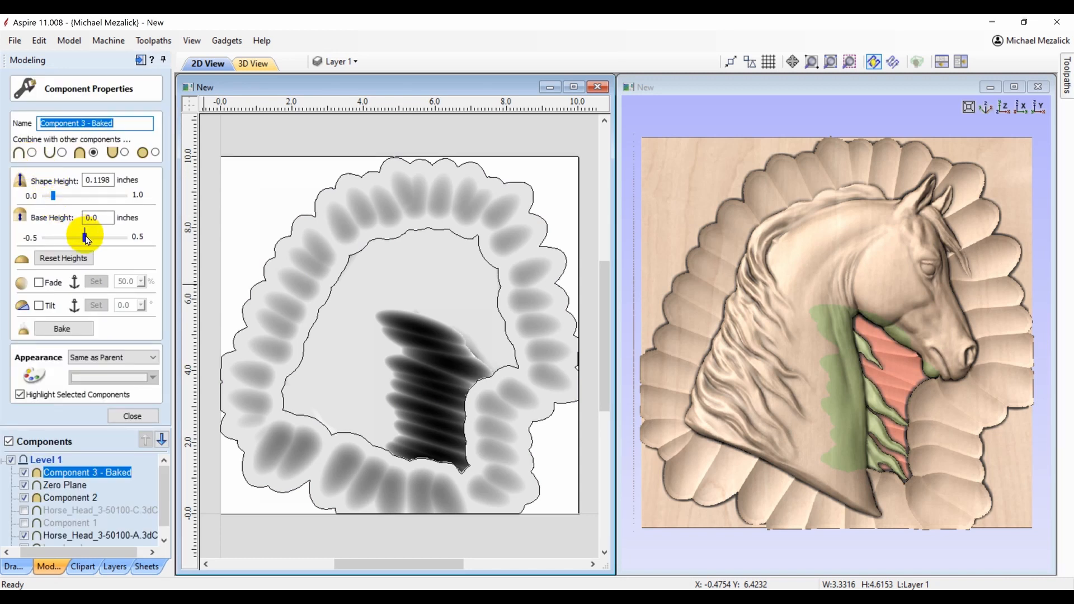
left_click_drag(86, 237, 89, 237)
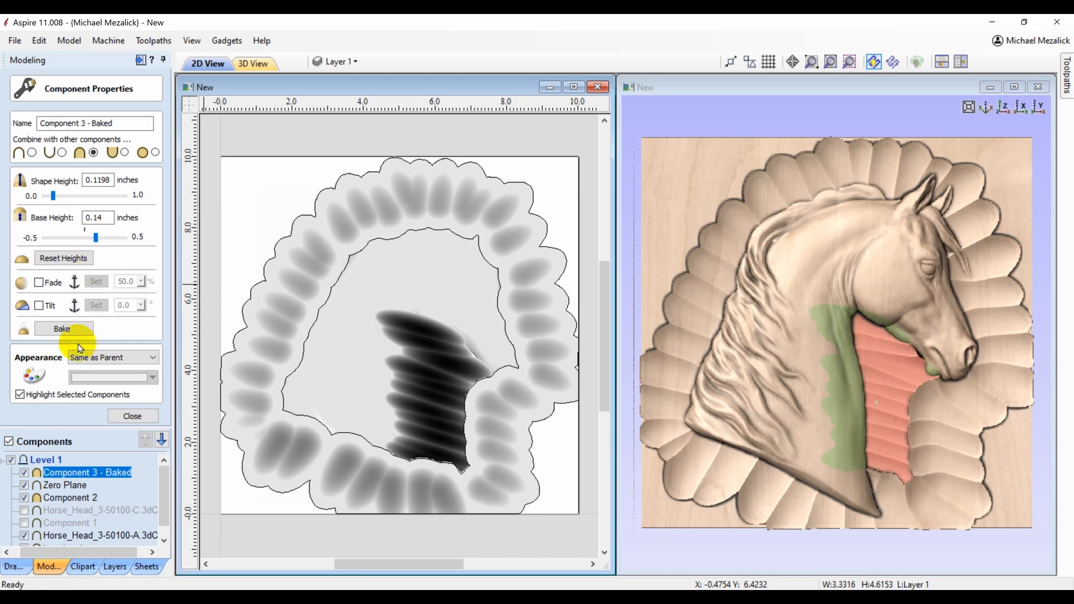
- Set the base height of the Horse_Head_3-50100-A component to 0.21 inches and view the deselected model in 3D only
left_click(77, 534)
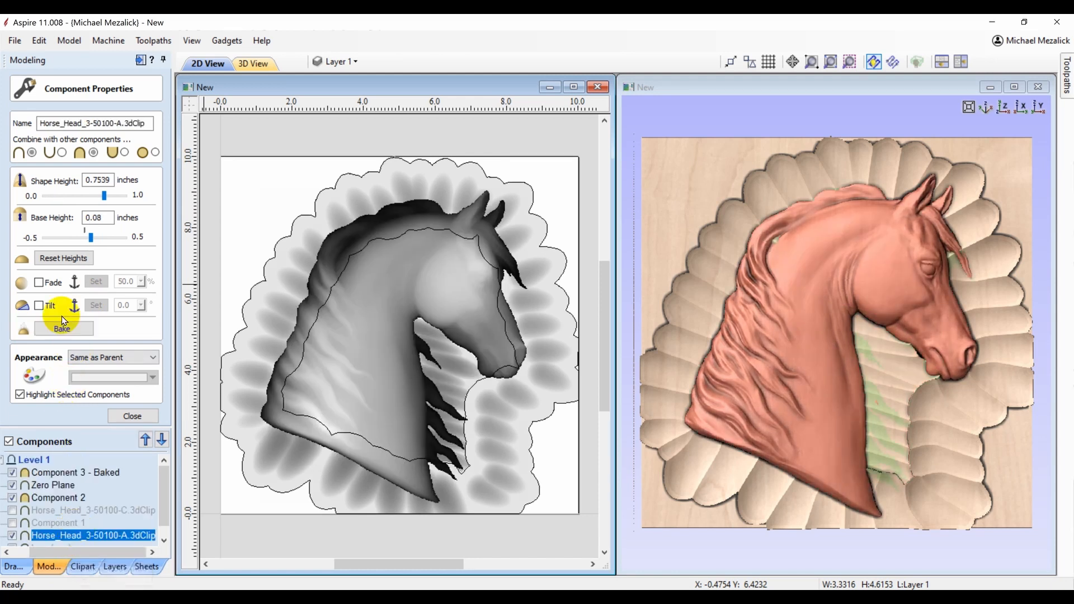
left_click_drag(97, 245, 102, 246)
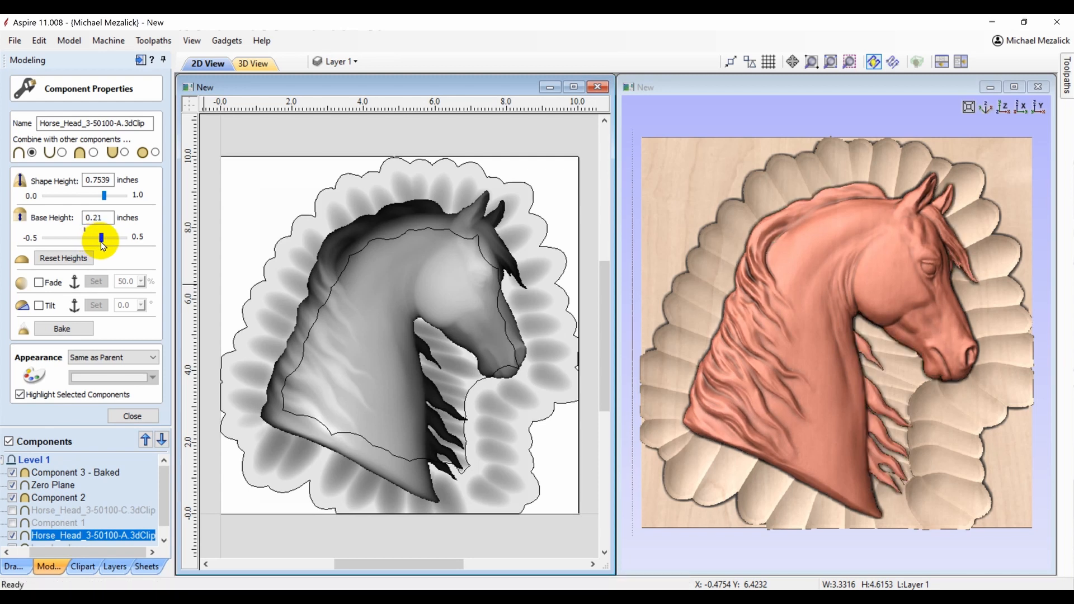
left_click(1007, 86)
key("Escape")
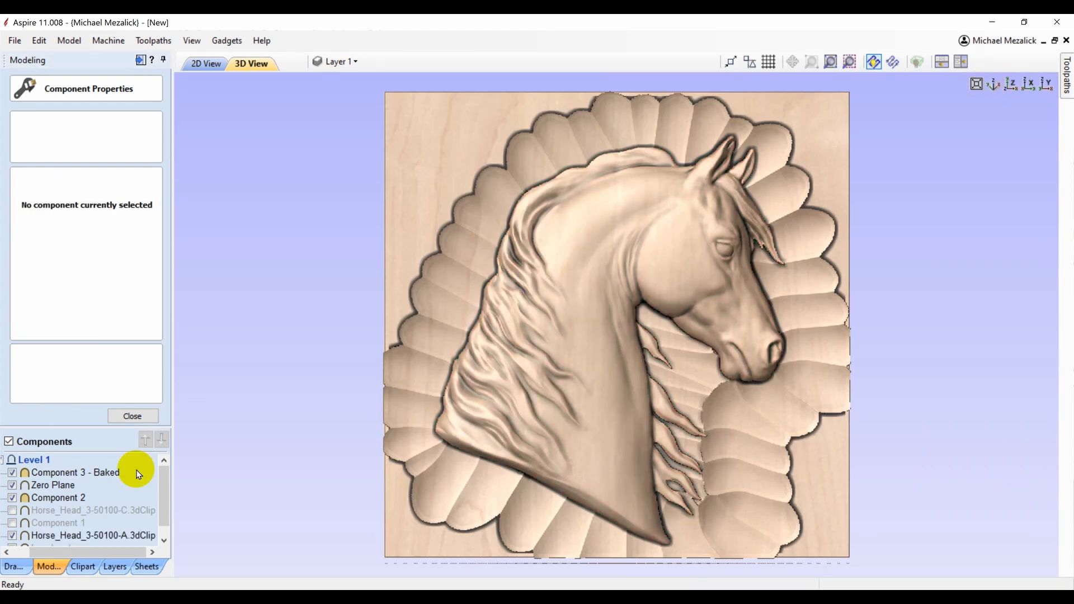
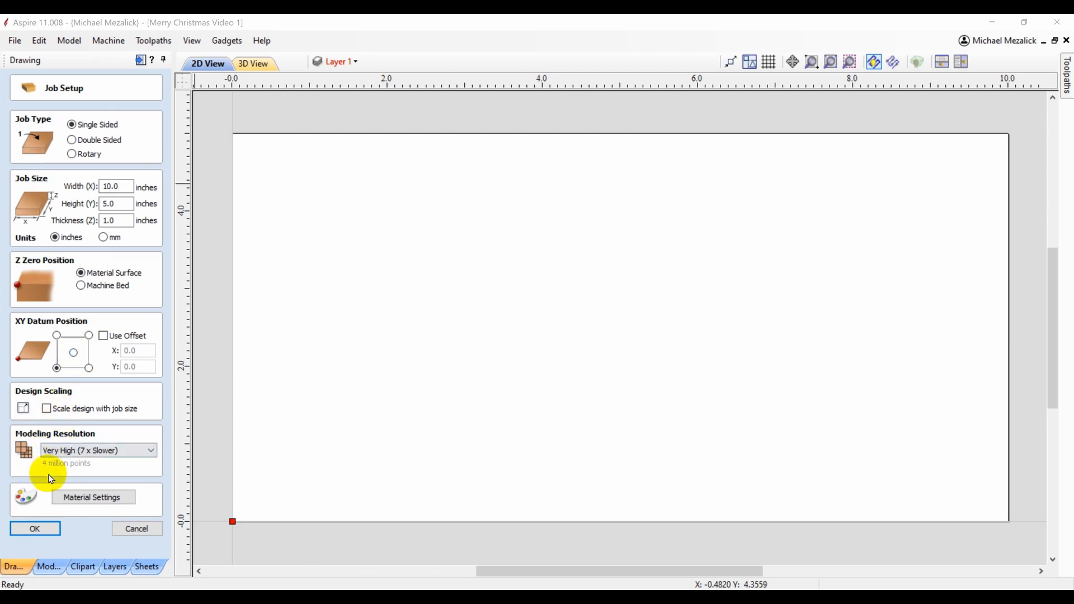
- Accept the single-sided 10 x 5 x 1 inch job at Very High modeling resolution and make Layer 1 visible
left_click(33, 537)
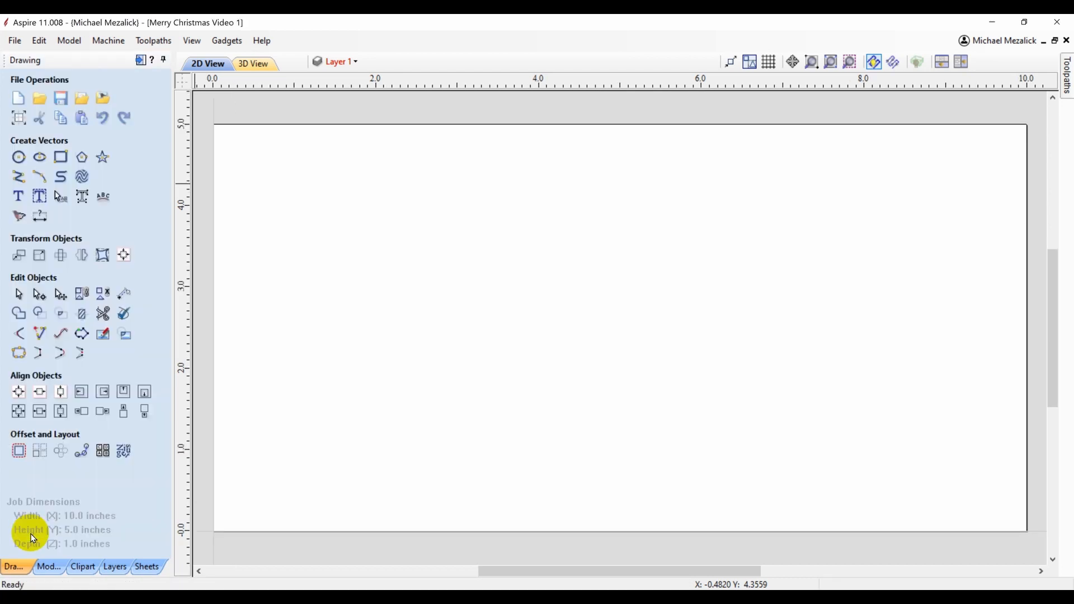
left_click(358, 63)
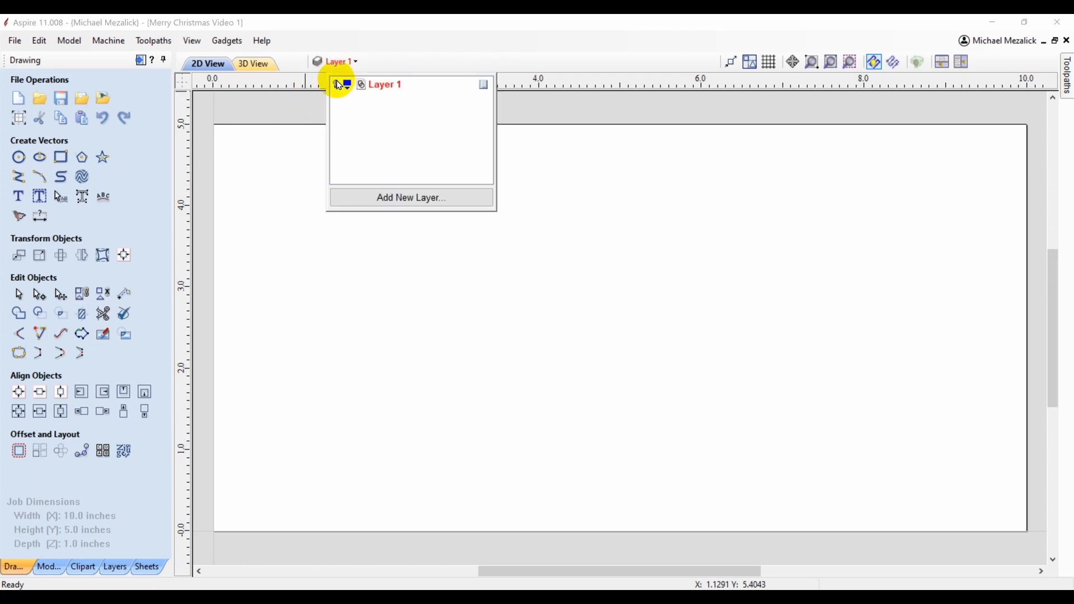
left_click(338, 85)
left_click(276, 102)
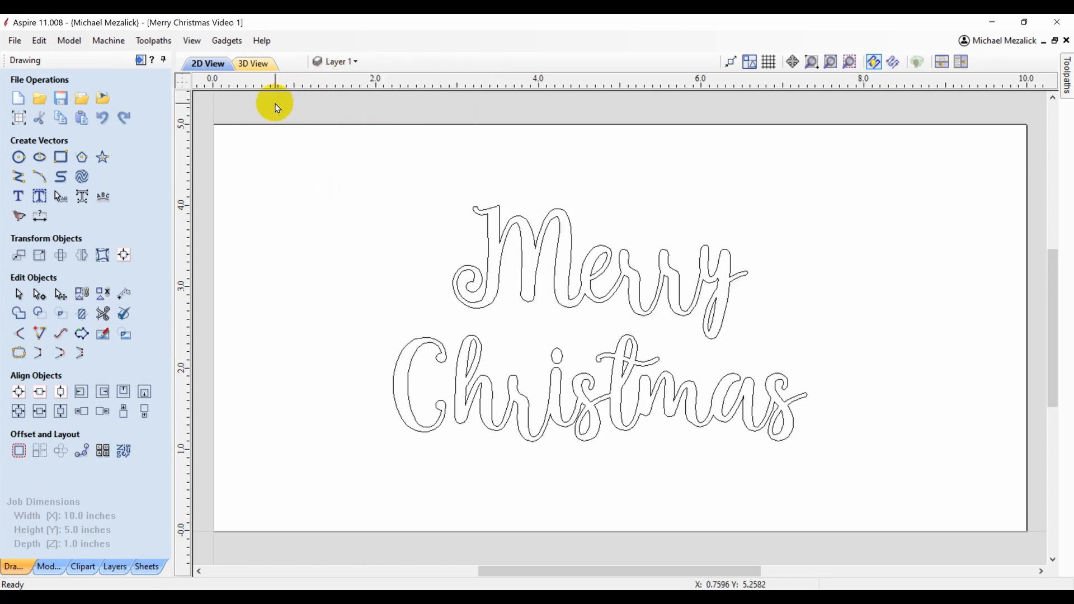
- Create a flat-profile shape named words from all the Merry Christmas lettering vectors, with a base height of 0.2 inches
left_click_drag(351, 172, 876, 497)
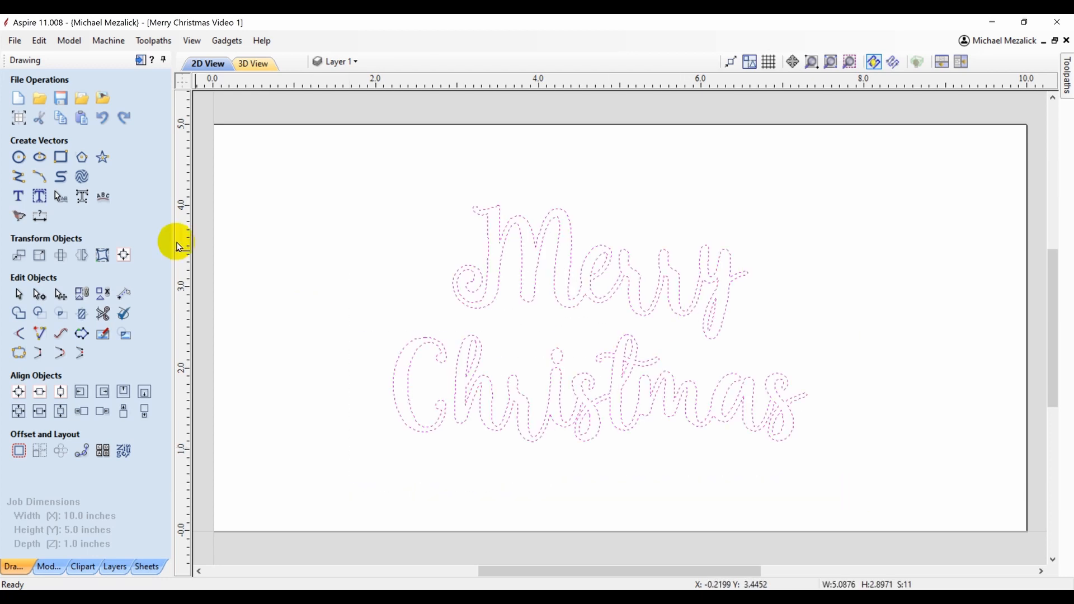
left_click(48, 567)
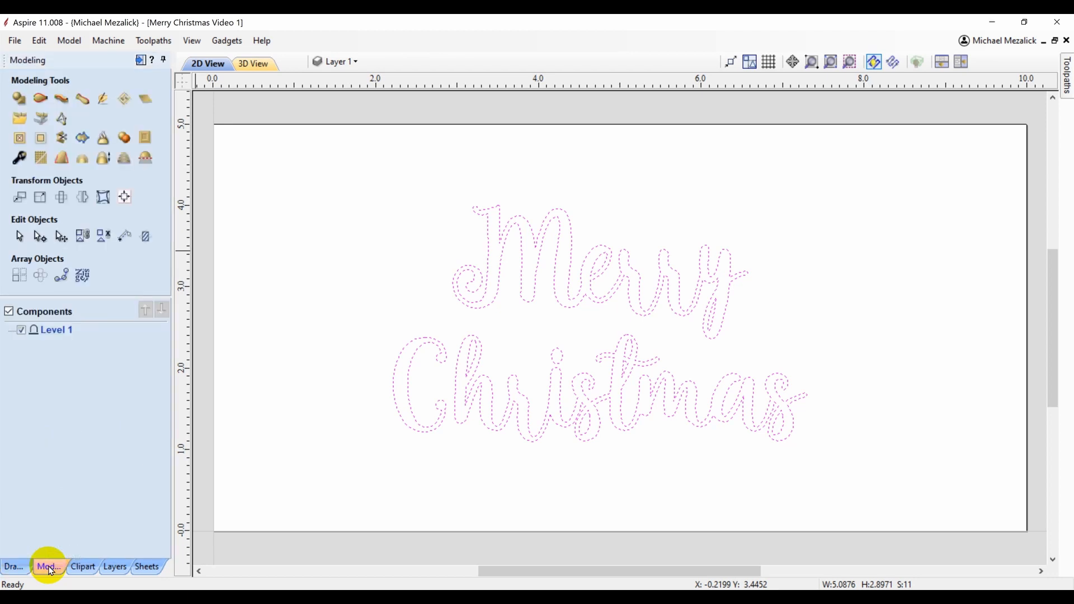
left_click(17, 99)
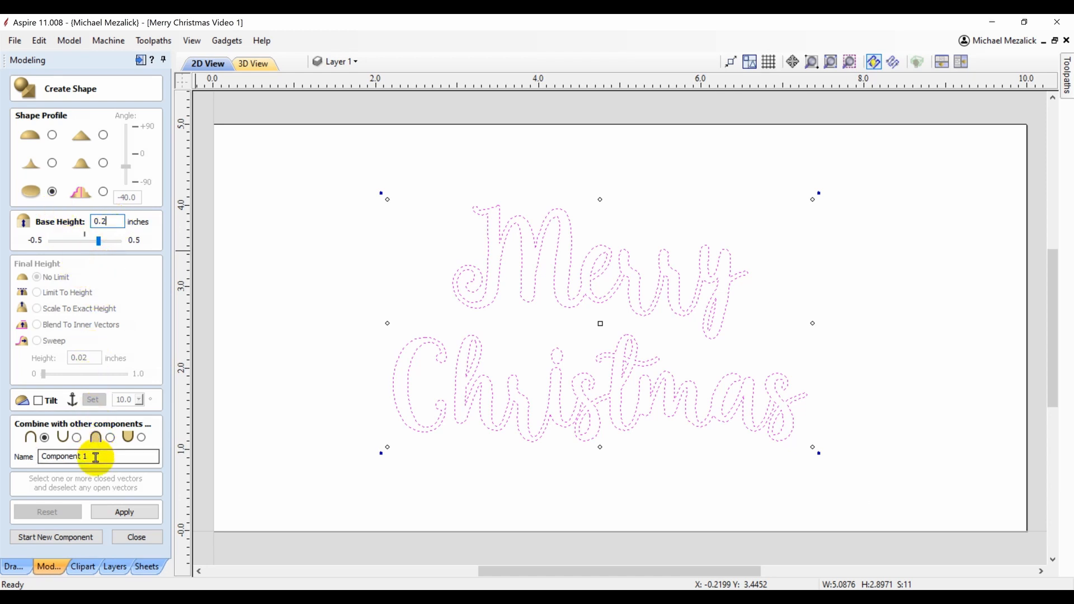
left_click_drag(96, 456, 14, 463)
type("wor")
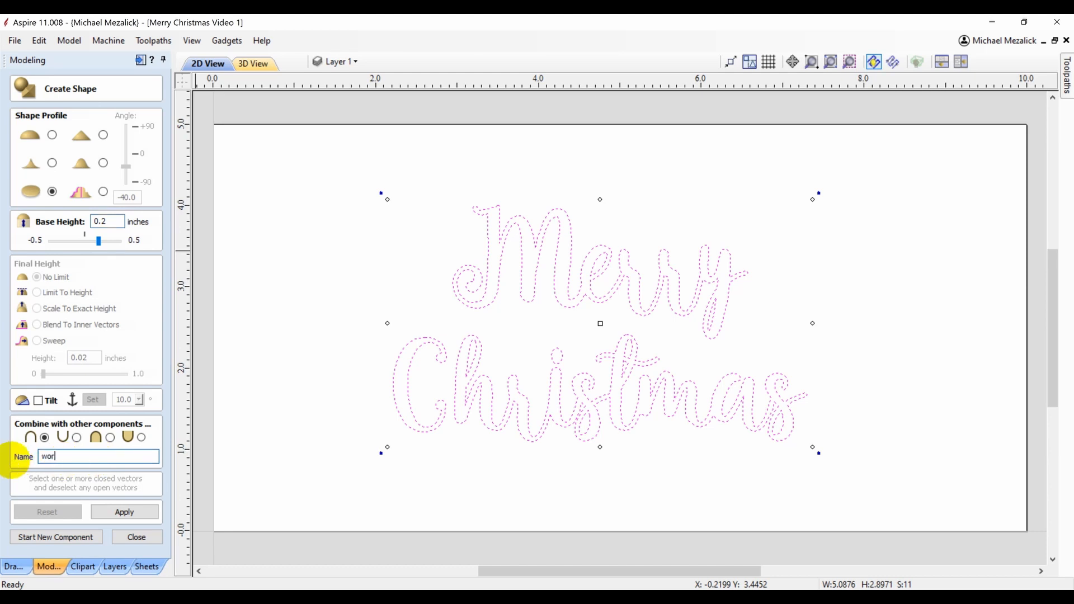
type("ds")
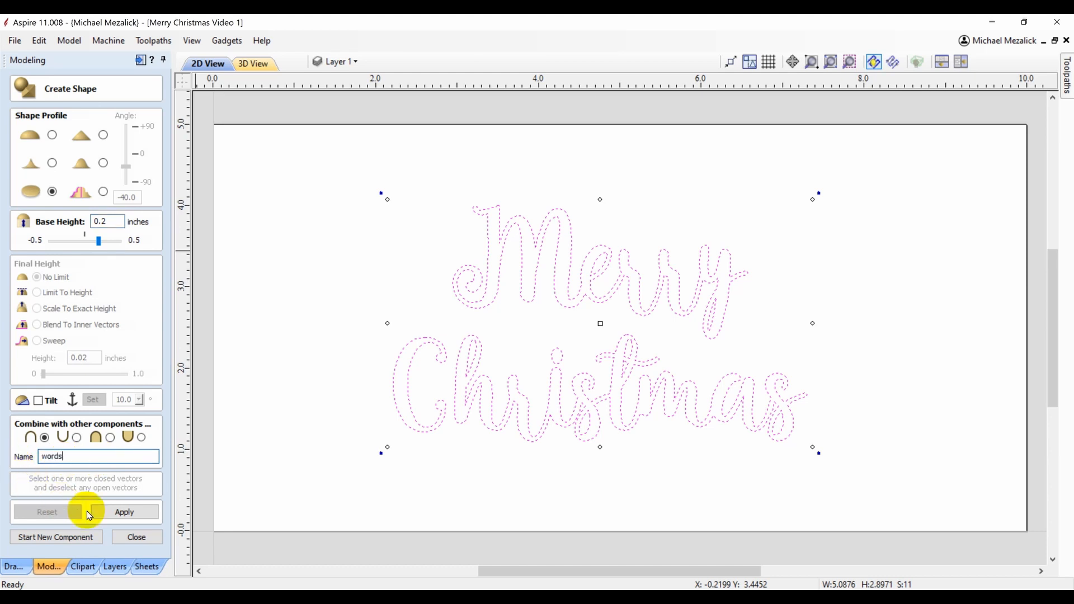
left_click(116, 512)
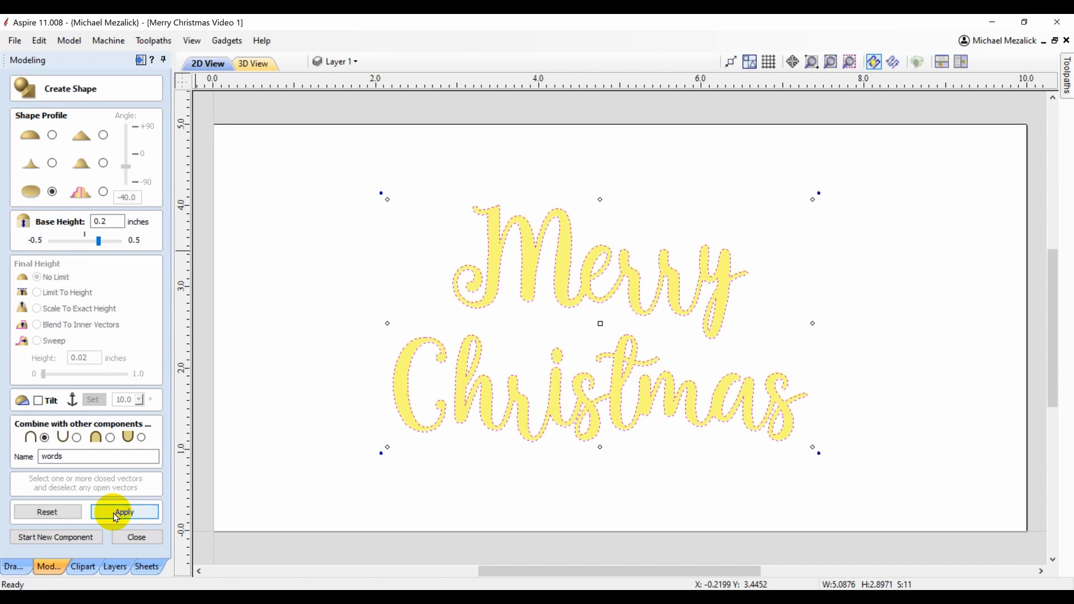
left_click(136, 539)
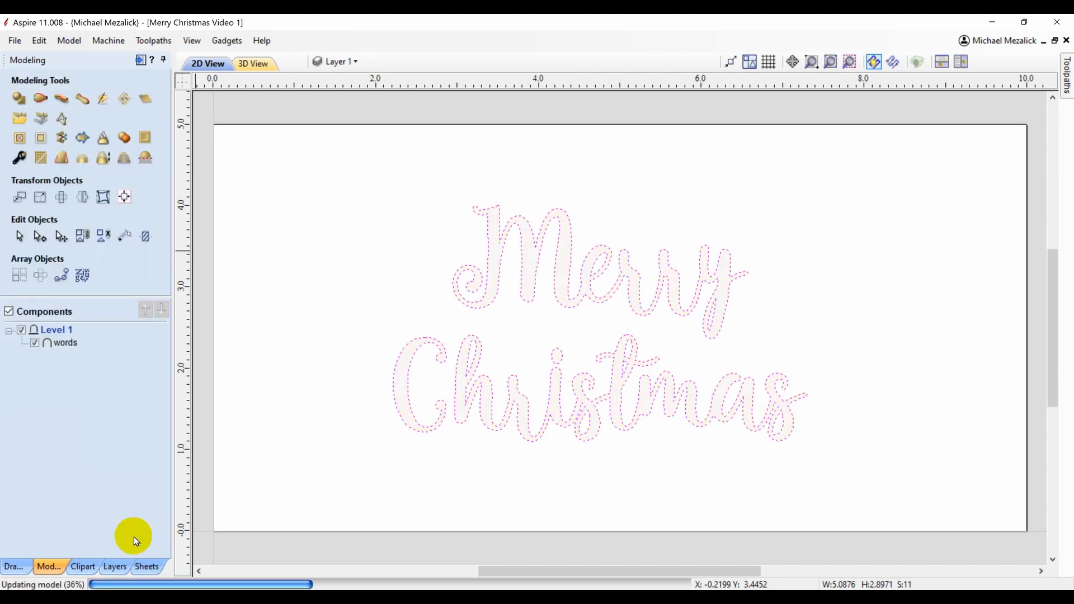
- Add a 20-degree draft to the visible lettering model and hide the original words component
key("F4")
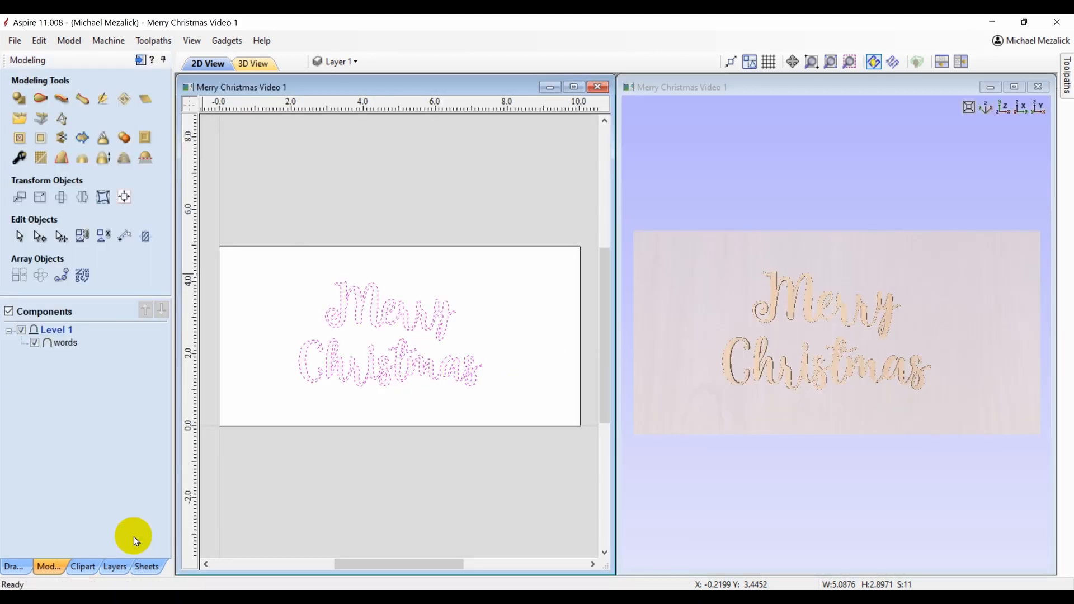
left_click_drag(818, 424, 839, 406)
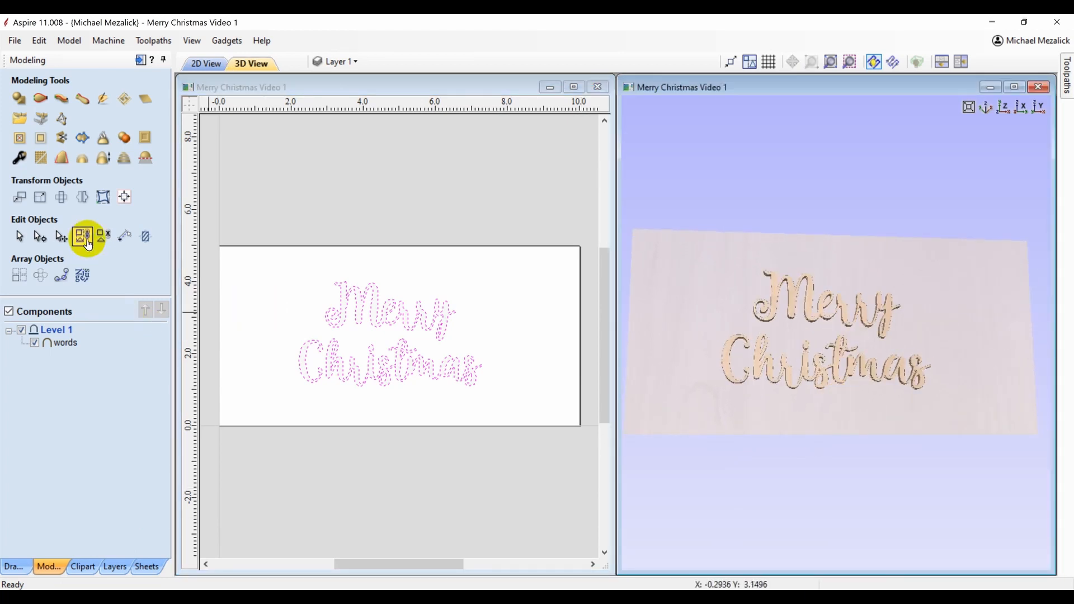
left_click(62, 157)
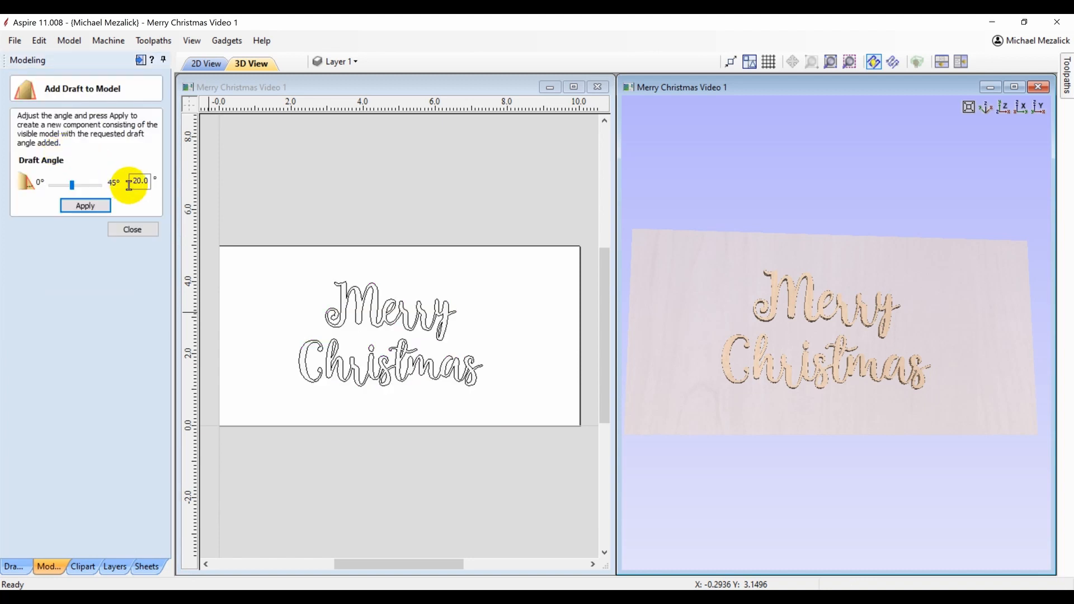
left_click(88, 204)
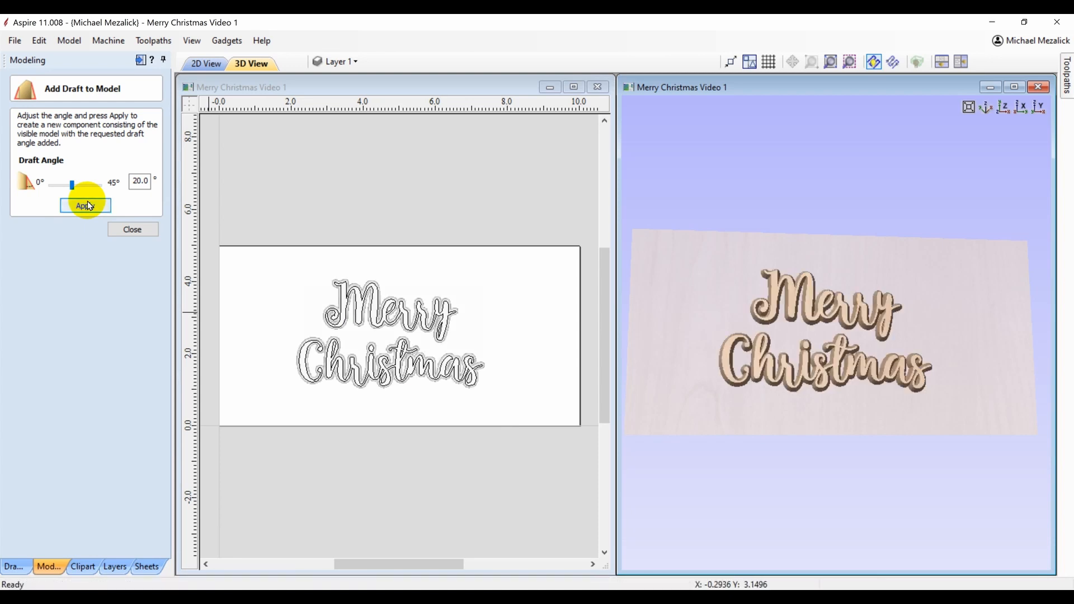
left_click(133, 229)
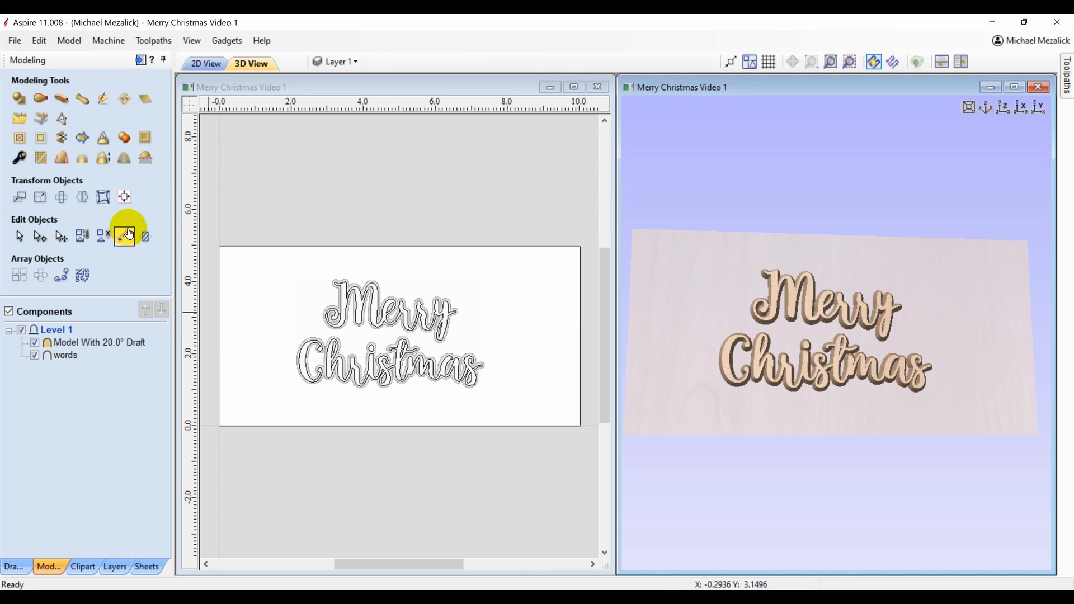
left_click(35, 355)
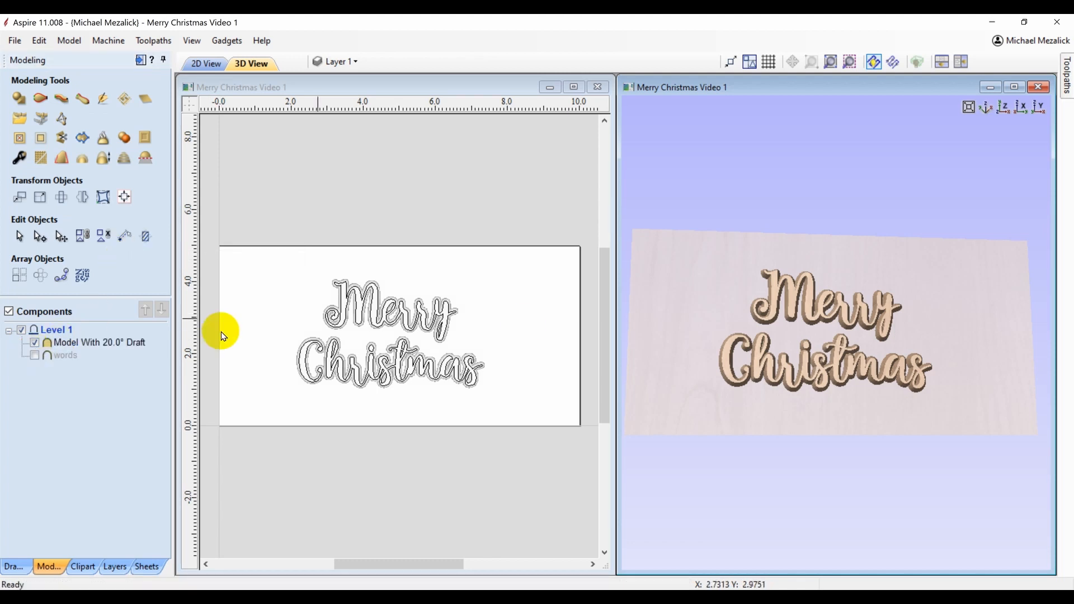
mouse_move(791, 391)
left_mouse_down()
mouse_move(827, 312)
mouse_move(834, 331)
mouse_move(799, 395)
left_mouse_up()
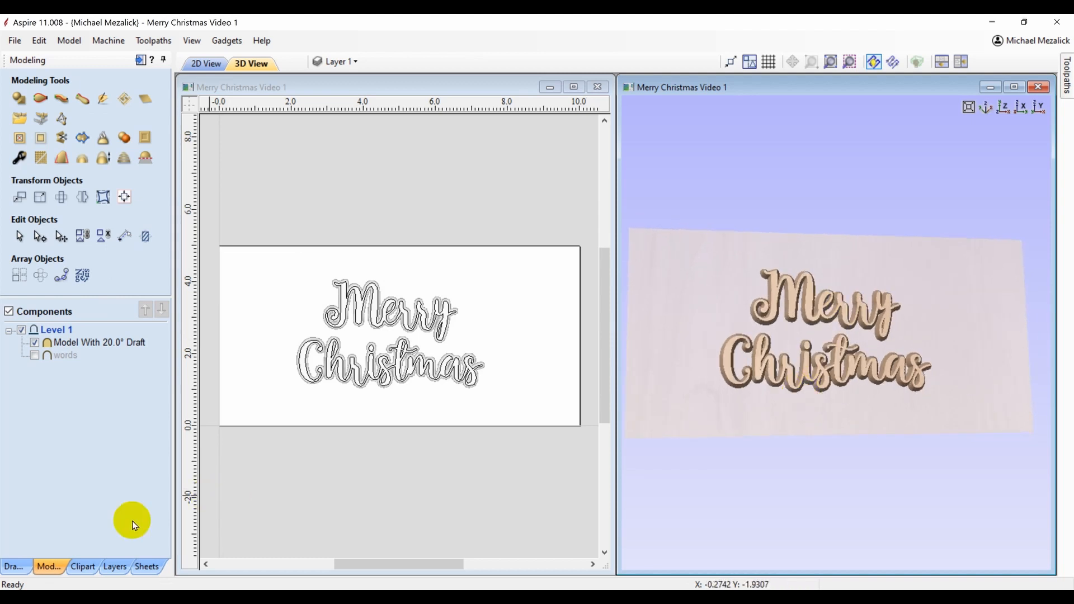
- Insert the three-tree fir clipart from Plants & Fruit and scale it to about 2.35 x 3.22 inches
left_click(82, 566)
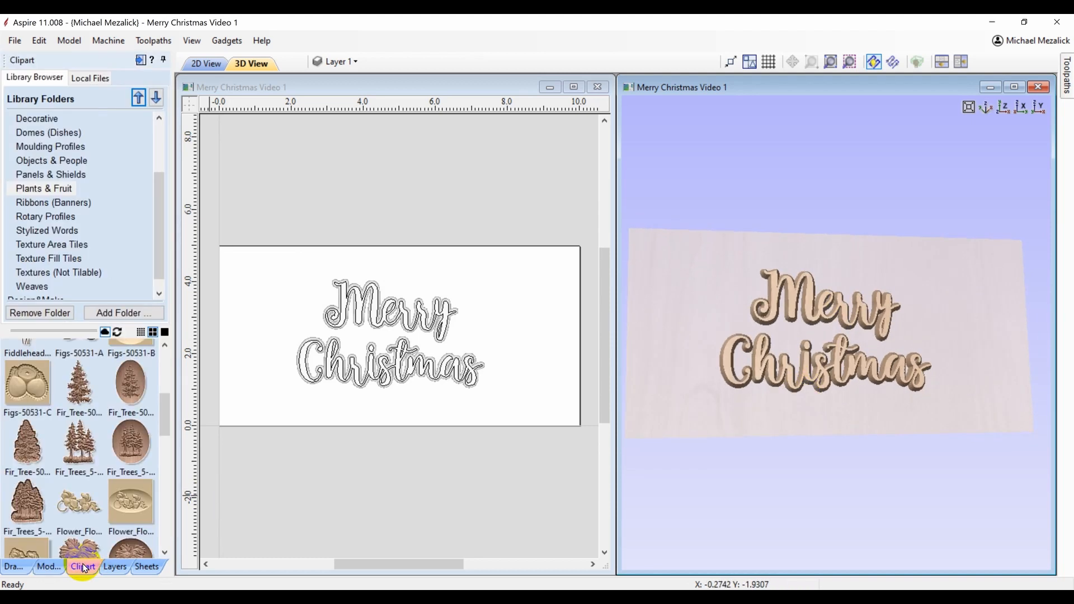
double_click(80, 438)
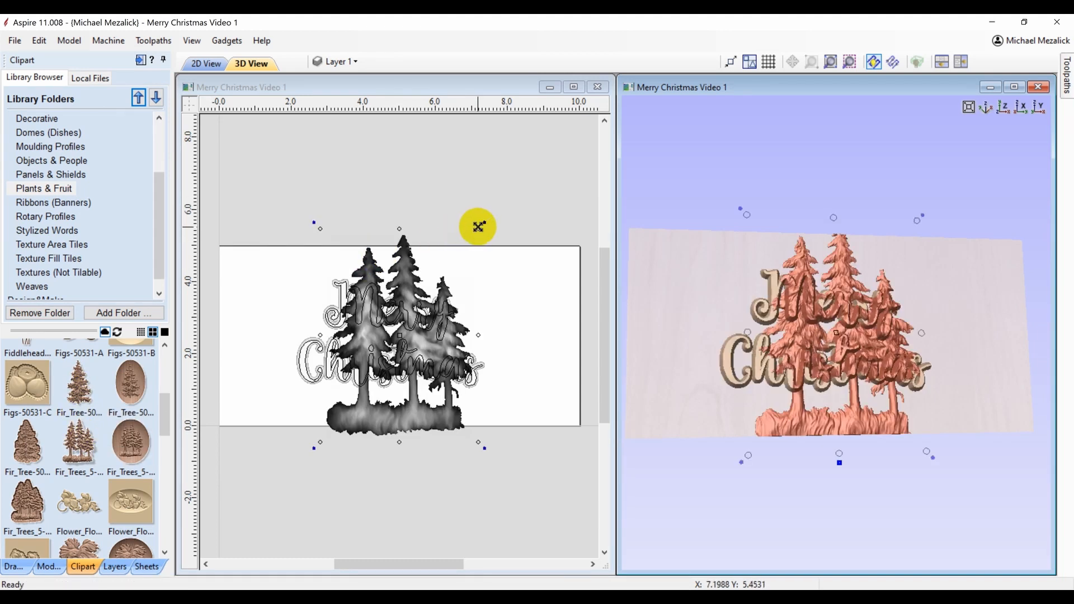
left_click_drag(478, 227, 415, 311)
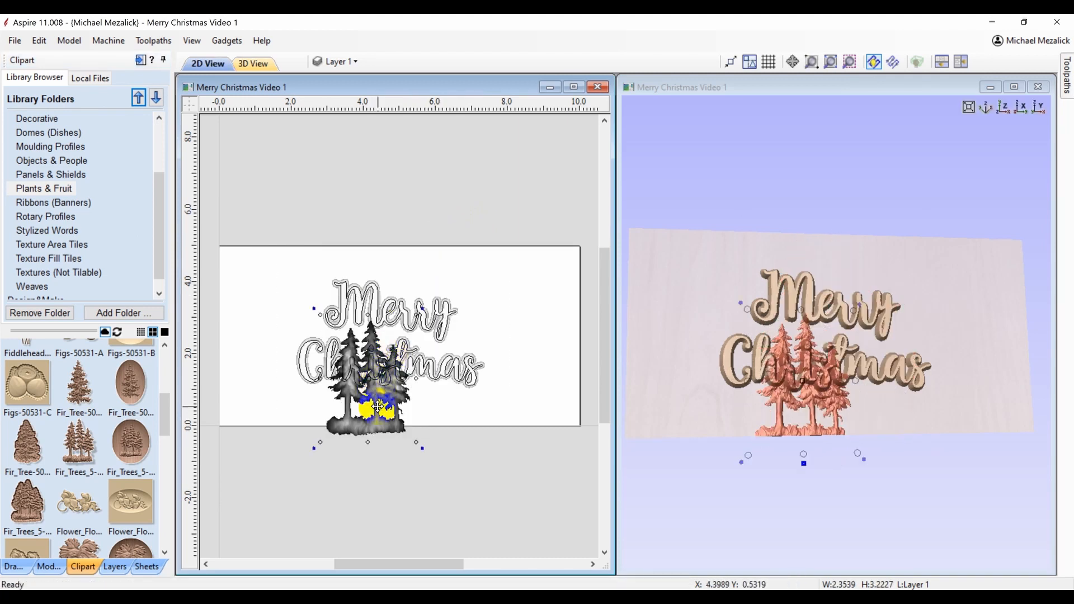
- Move the fir-tree clipart to the left end of the Merry Christmas lettering and enlarge it slightly
left_click_drag(378, 416, 328, 381)
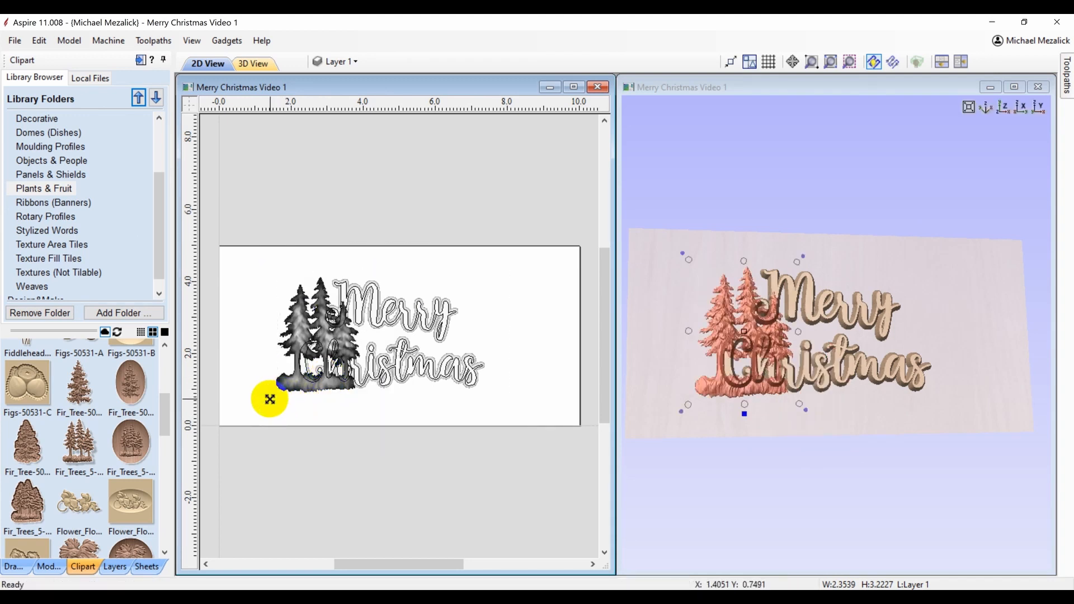
left_click_drag(269, 397, 312, 400)
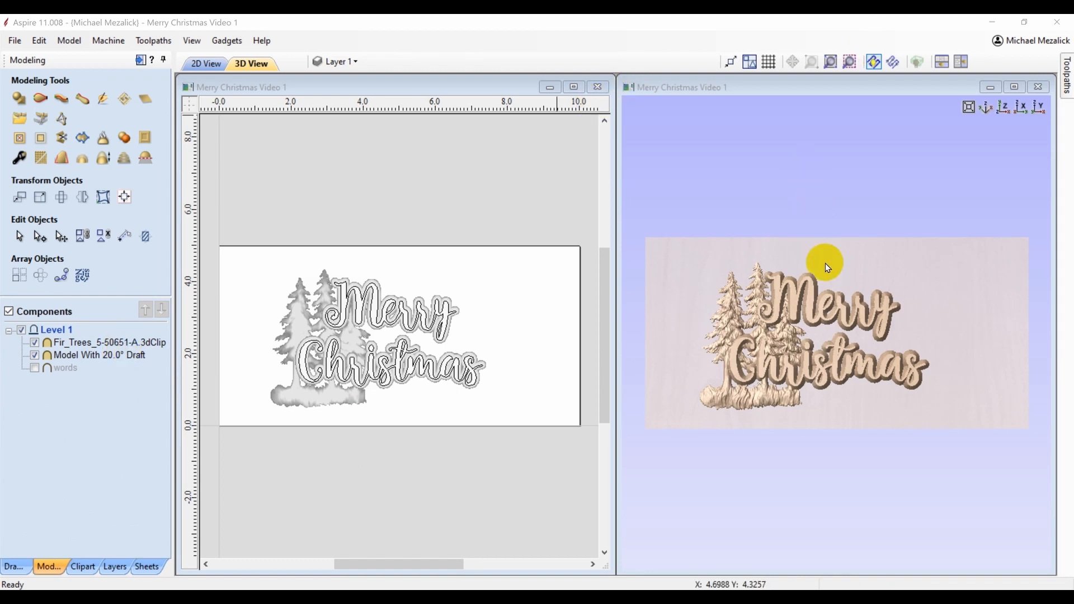
- Start sculpting a new blank component in Add mode and load the gouge clip as the component brush
left_click(1002, 105)
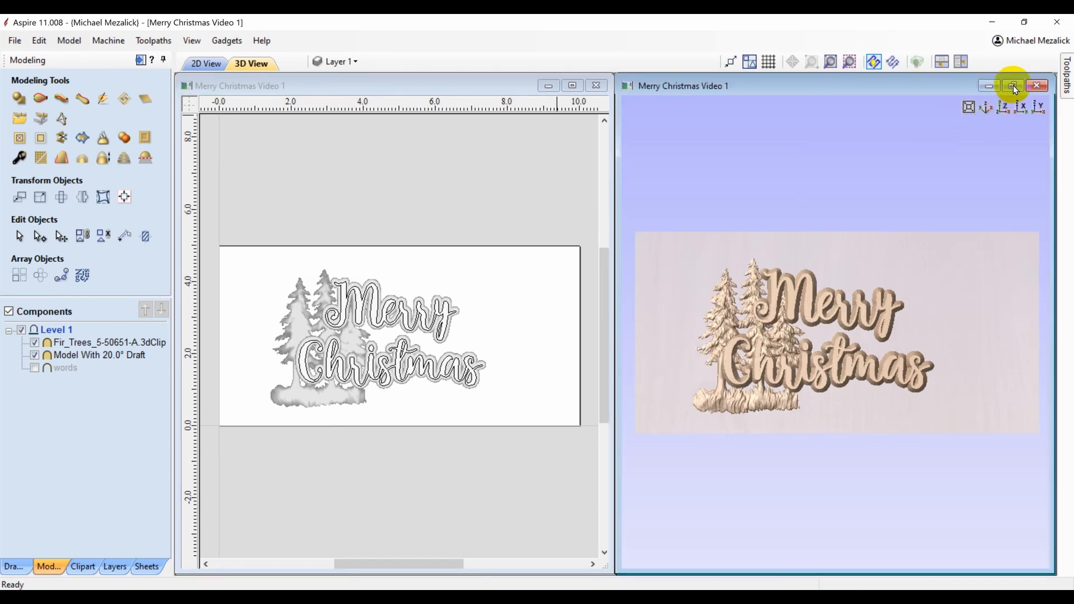
left_click(1014, 88)
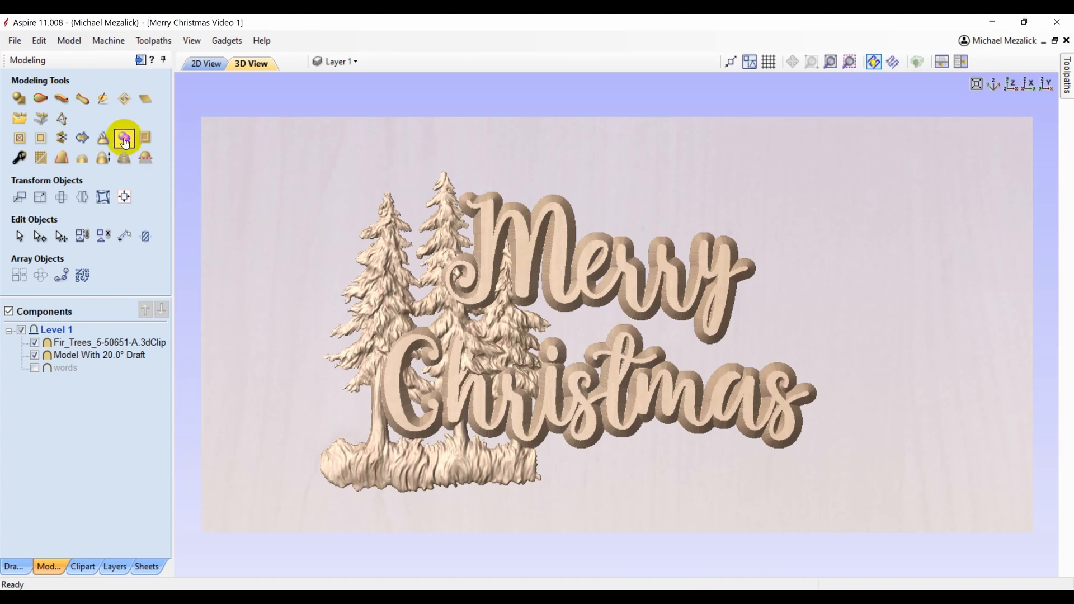
left_click(102, 100)
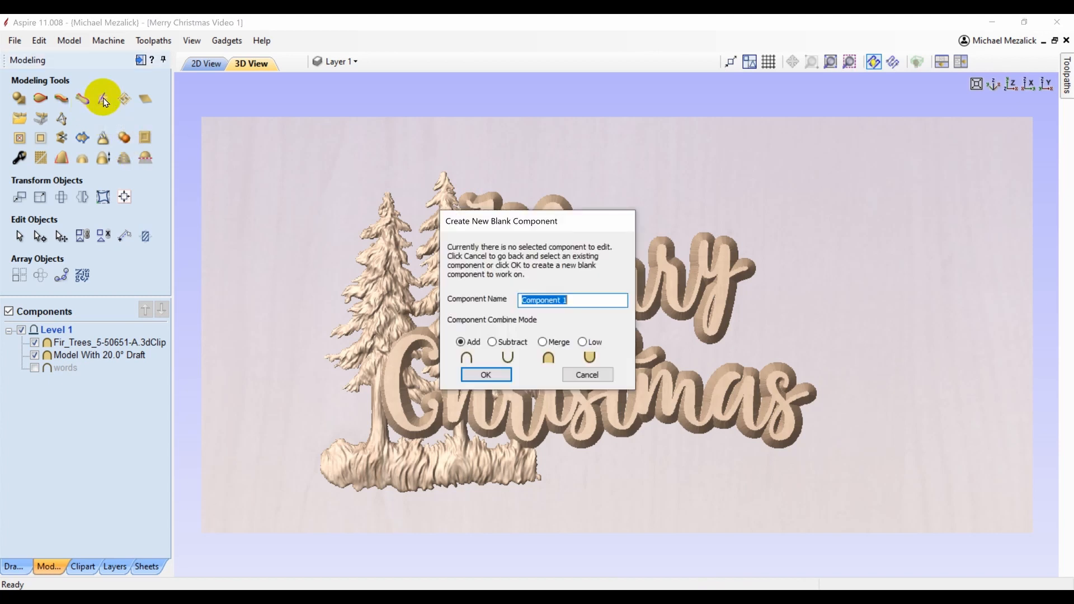
left_click(483, 374)
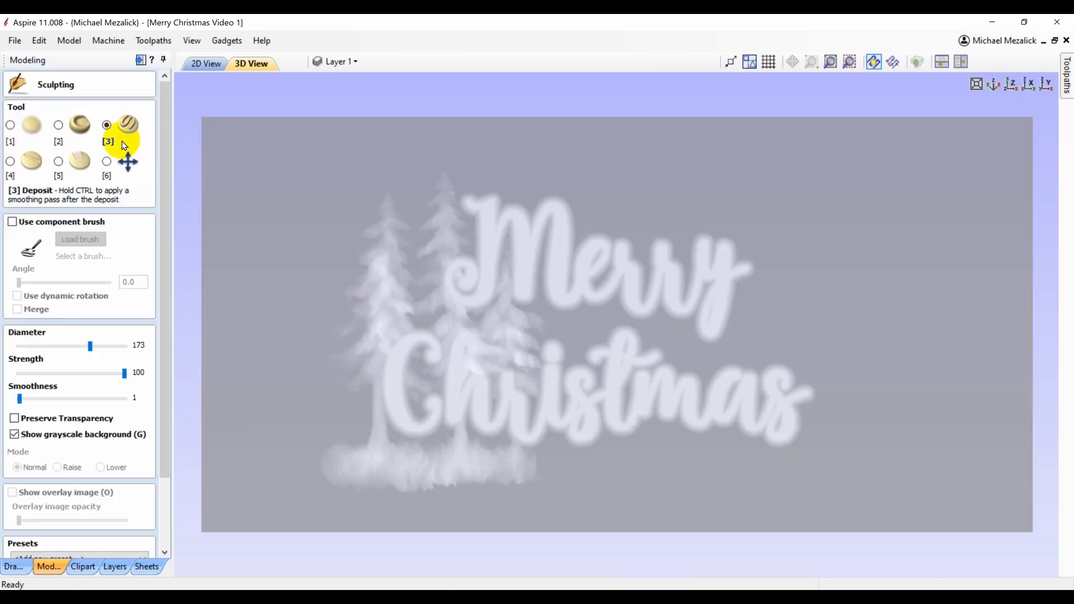
left_click(12, 222)
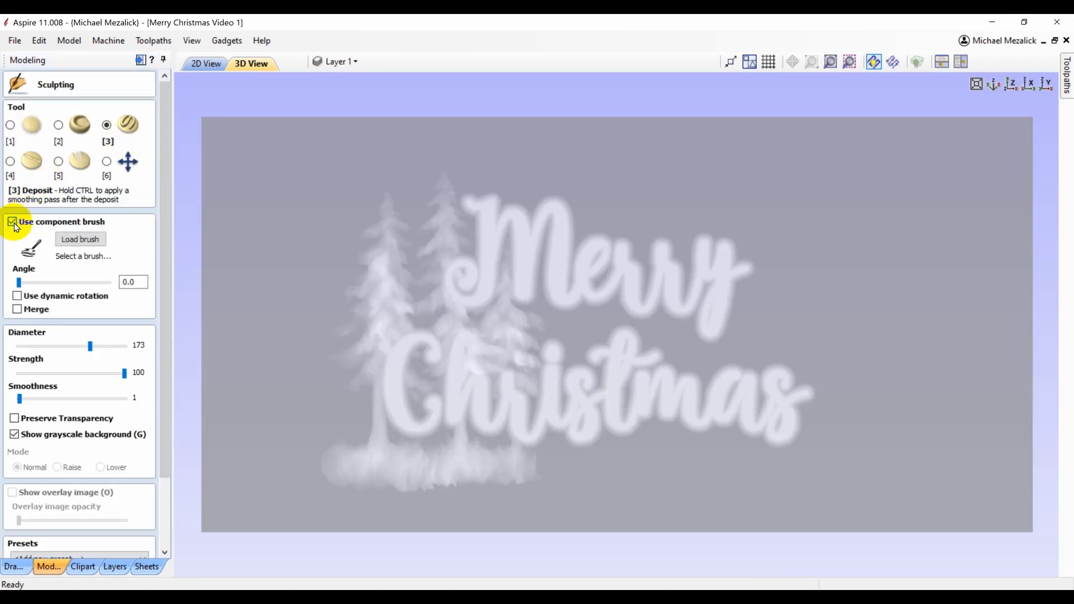
left_click(82, 241)
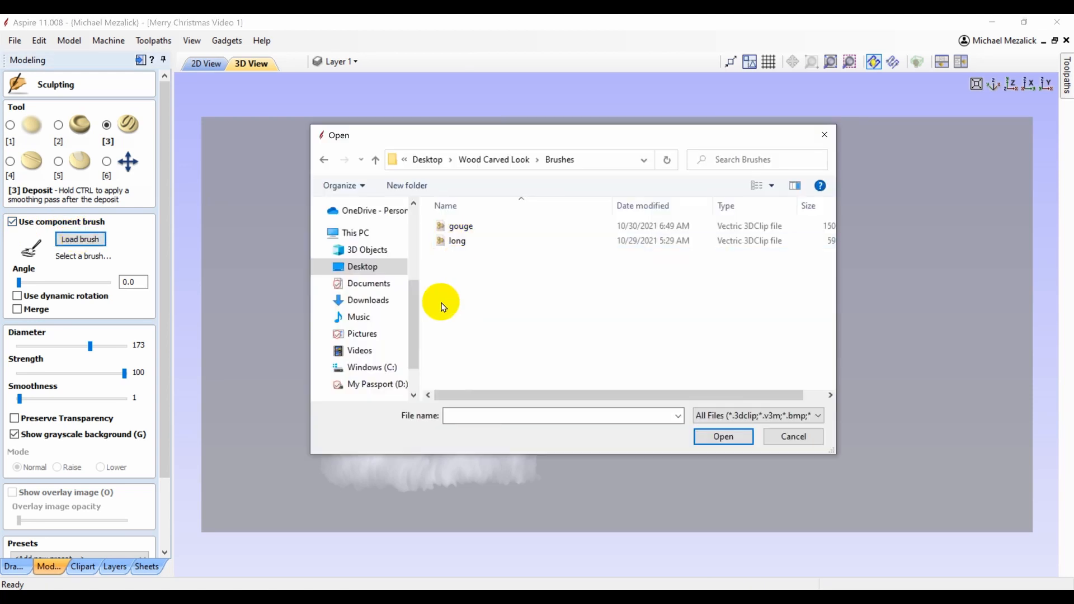
left_click(465, 232)
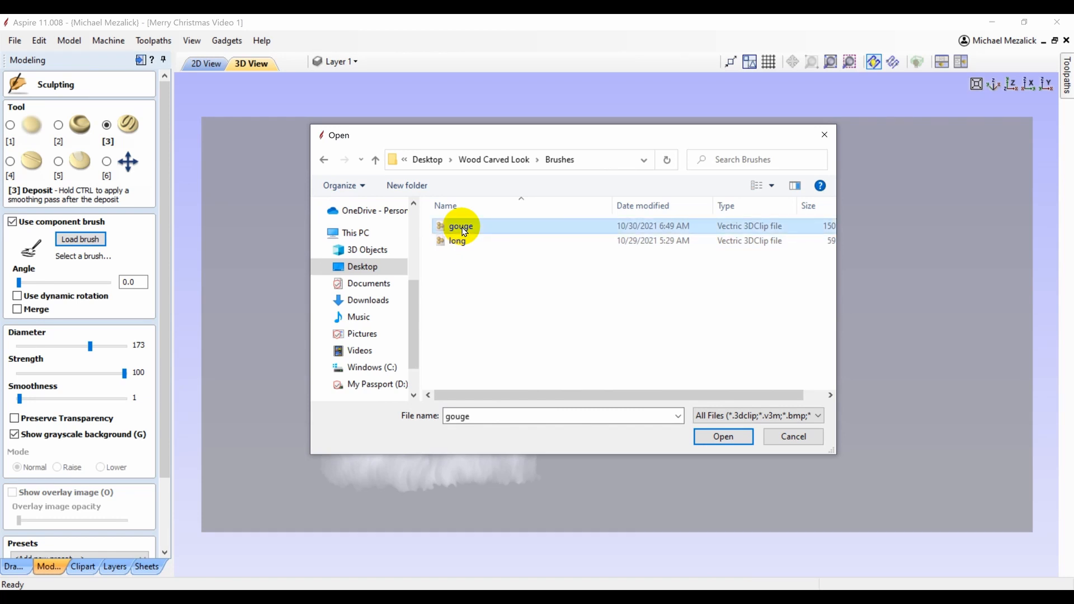
left_click(717, 435)
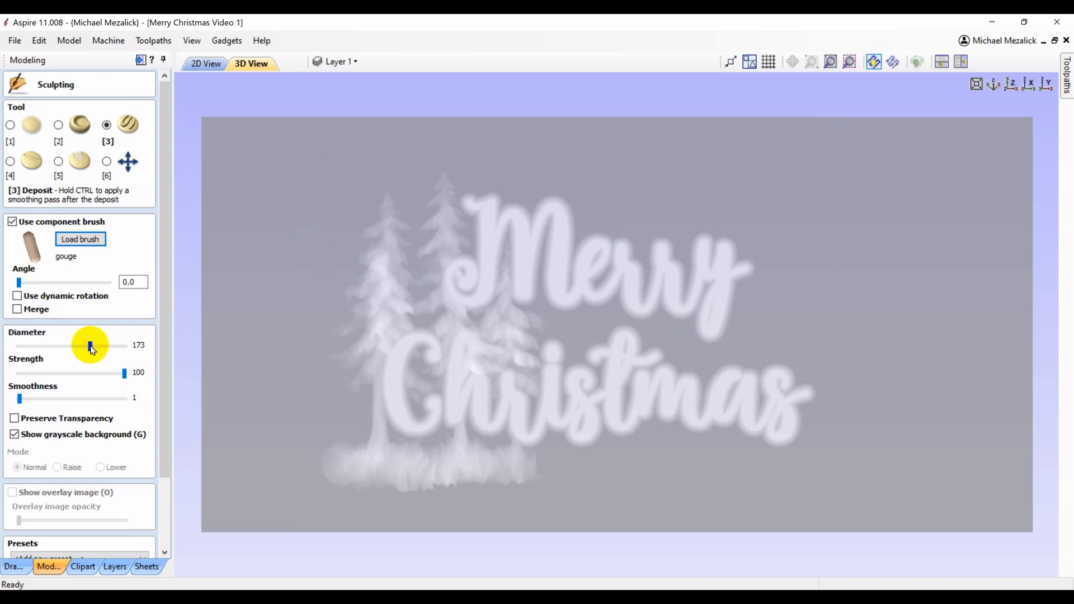
- Raise the sculpting brush diameter to 301, turn on Merge for the gouge brush and close the sculpting session
left_click_drag(92, 348, 134, 348)
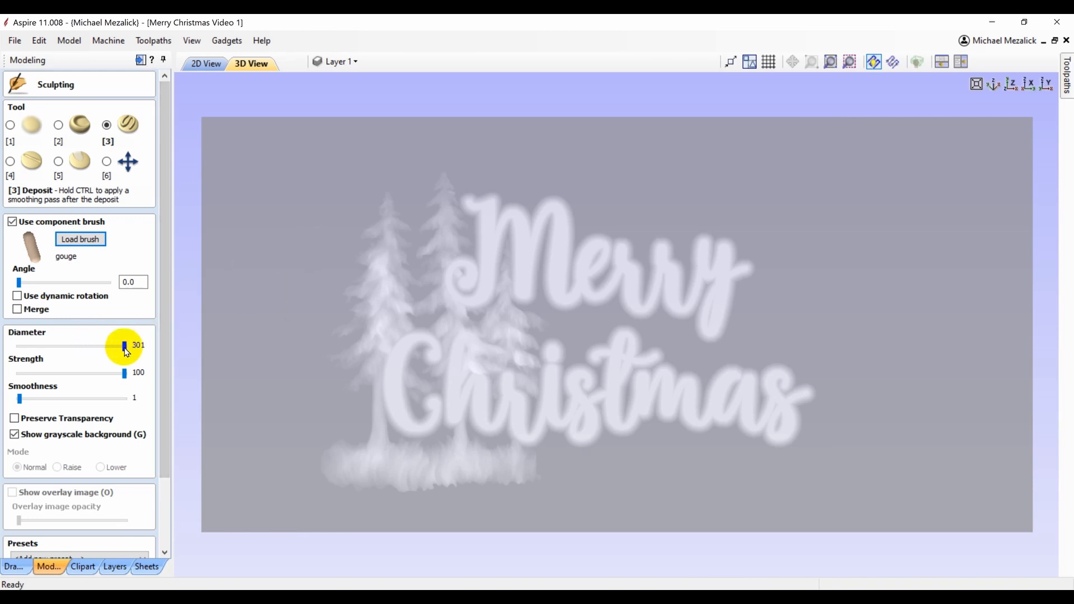
mouse_move(126, 351)
left_mouse_down()
mouse_move(40, 347)
mouse_move(138, 346)
left_mouse_up()
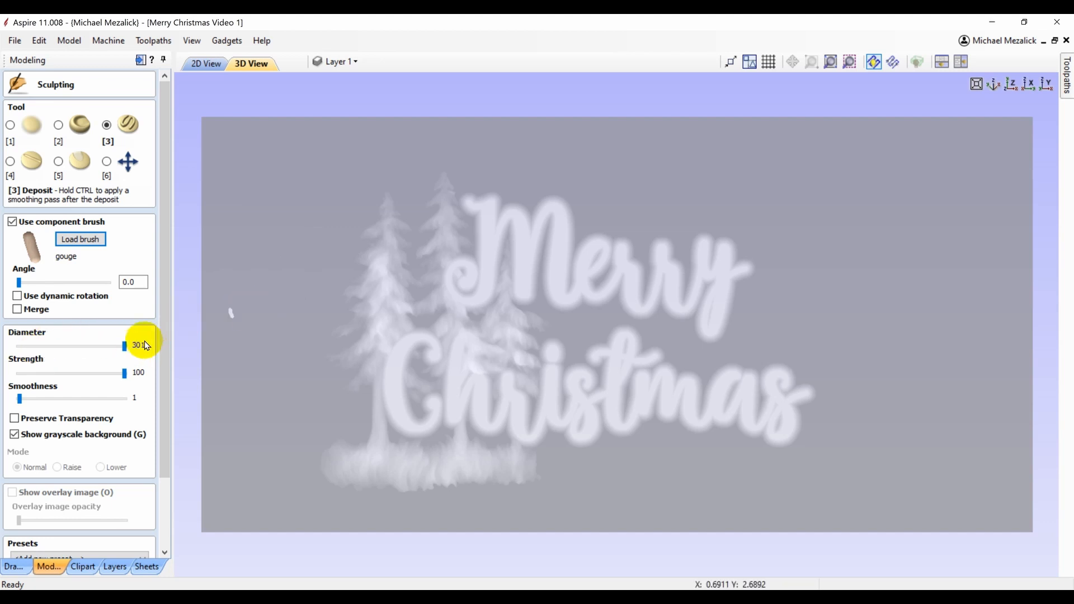
left_click(17, 308)
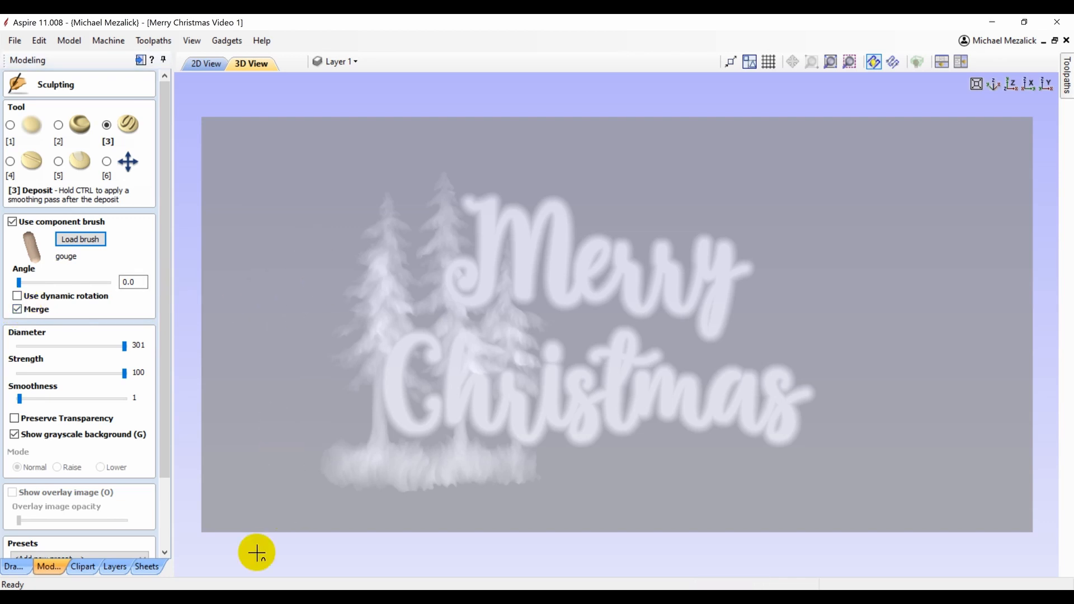
left_click(166, 545)
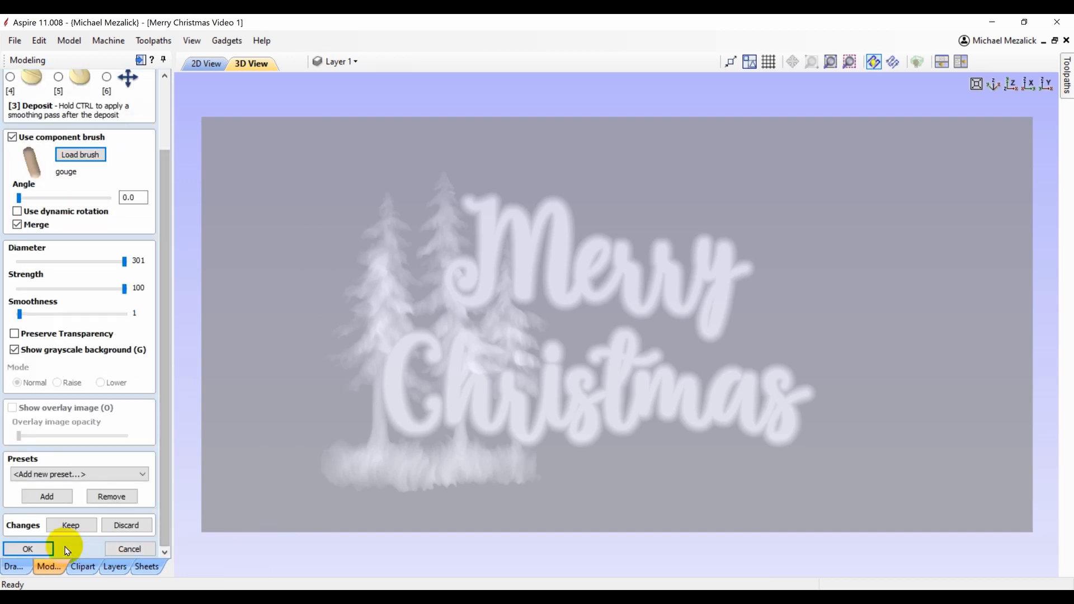
left_click(28, 548)
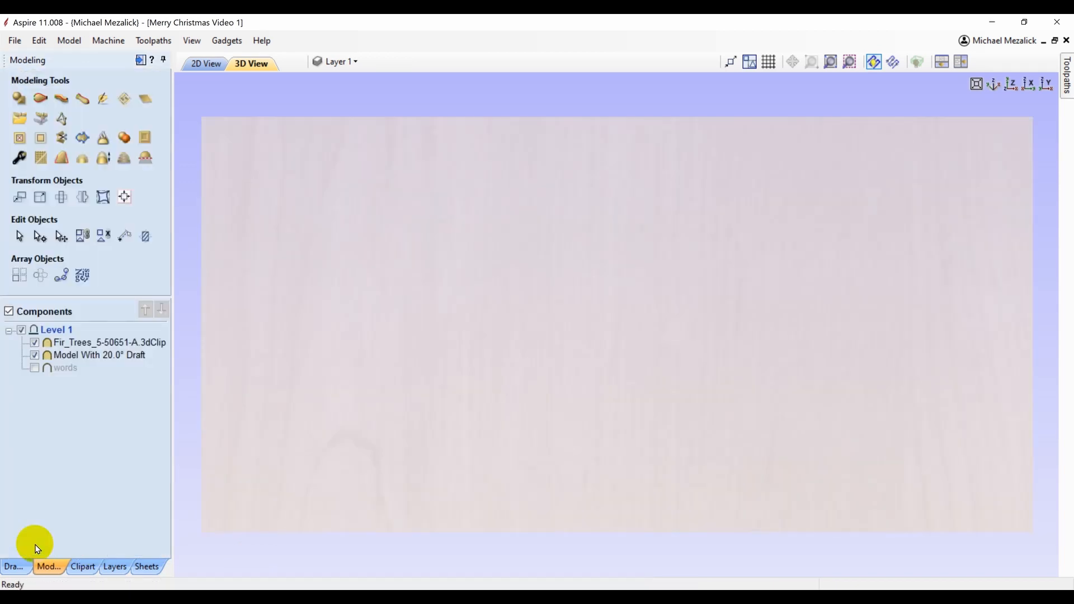
- Change the job's modeling resolution to Standard (fastest)
left_click(10, 567)
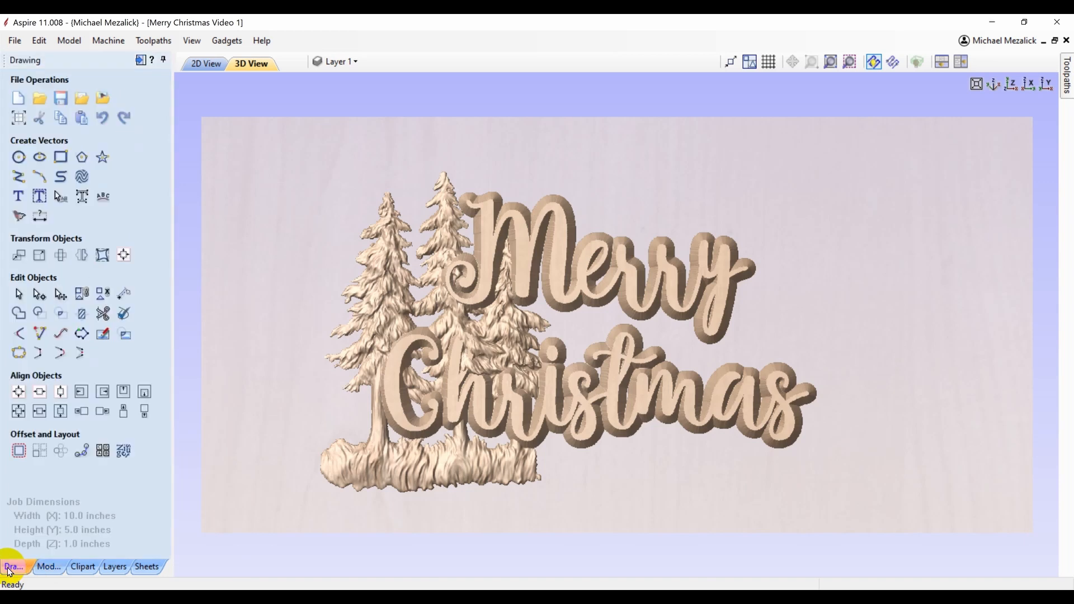
left_click(17, 120)
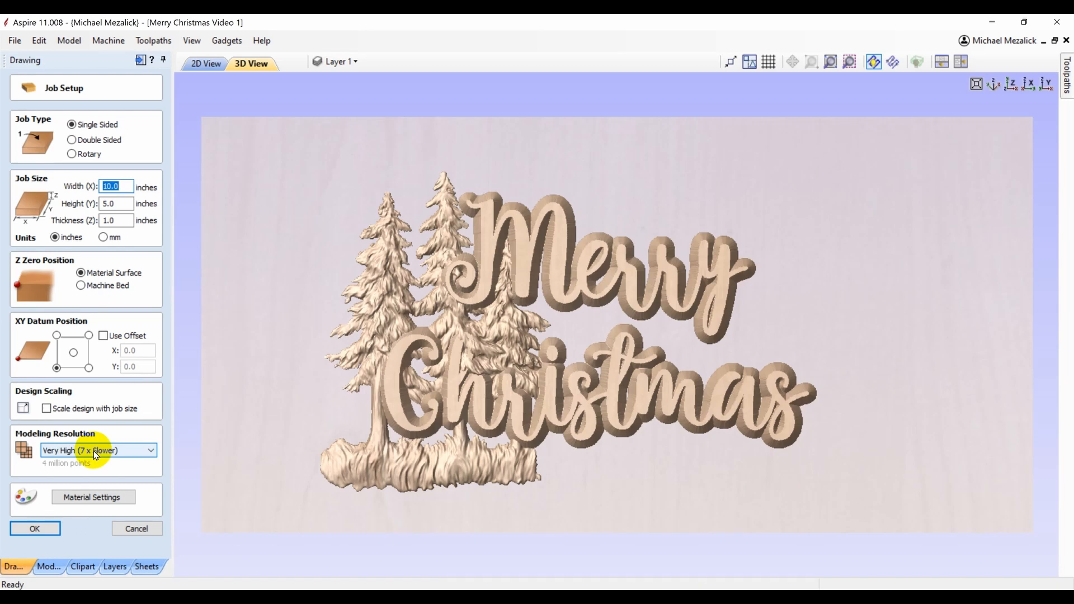
left_click(149, 451)
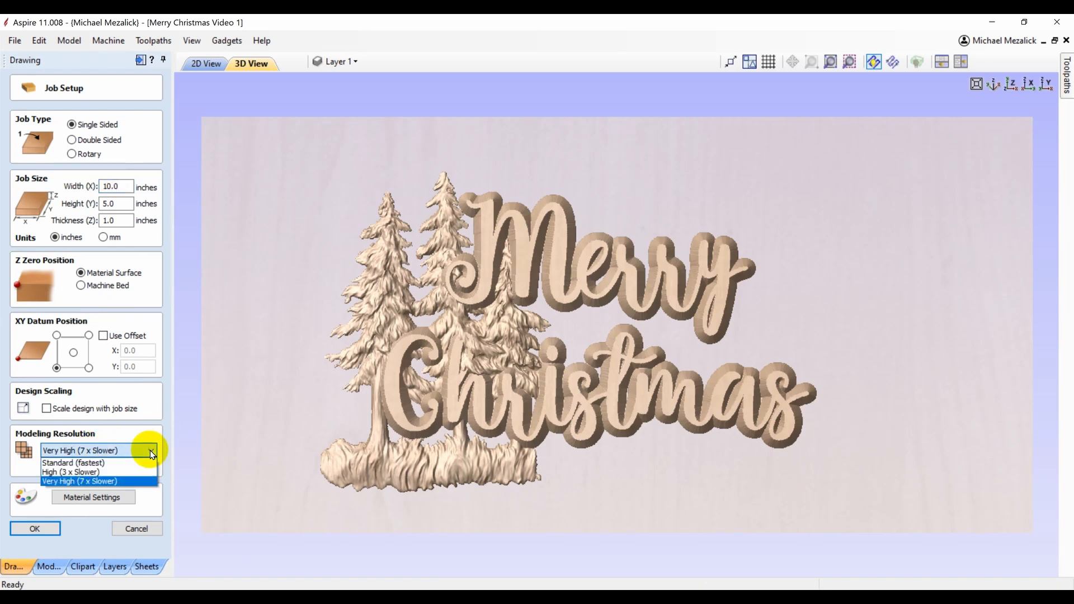
left_click(96, 463)
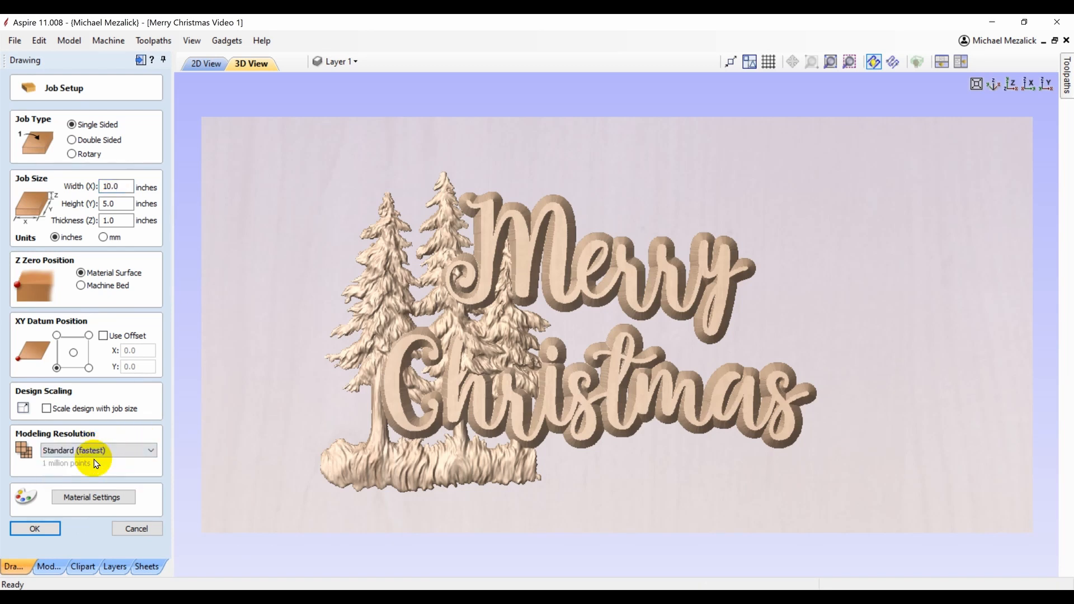
left_click(36, 529)
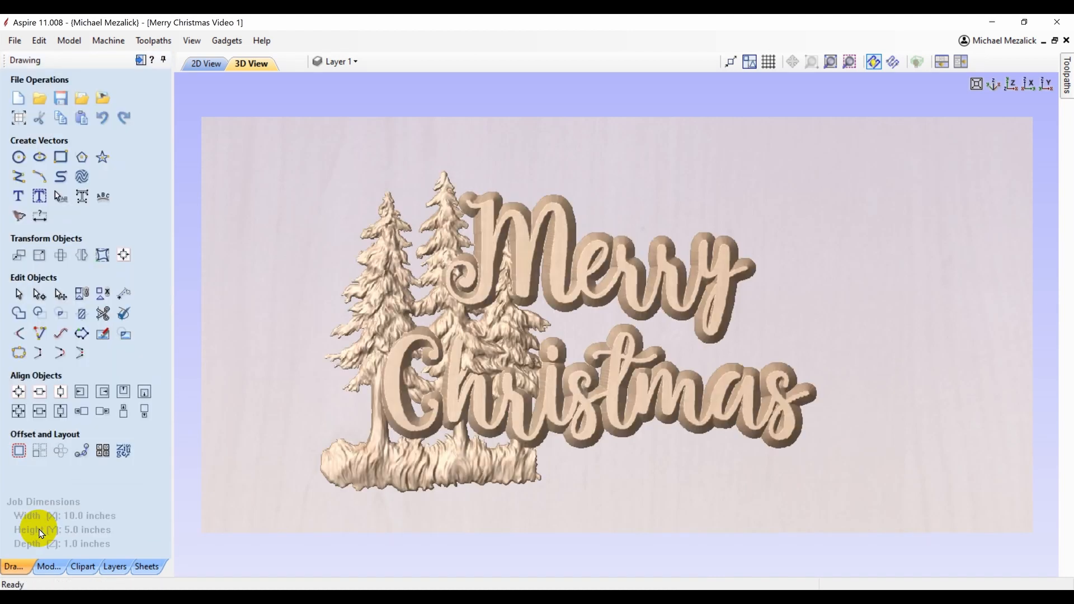
- Start sculpting a new blank component in Add mode with the gouge component brush and Merge turned on
left_click(48, 565)
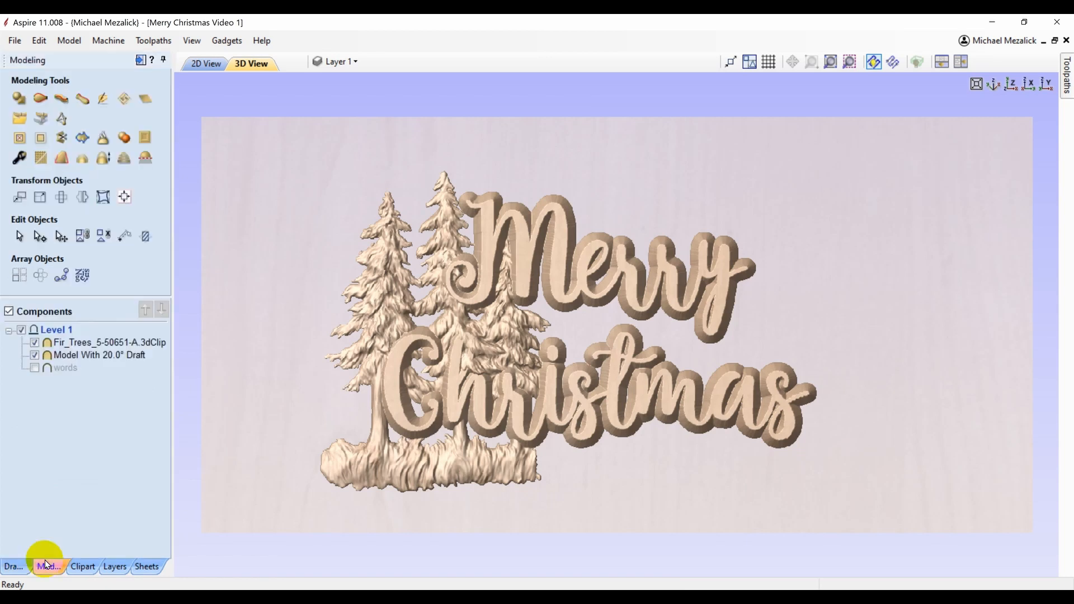
left_click(105, 100)
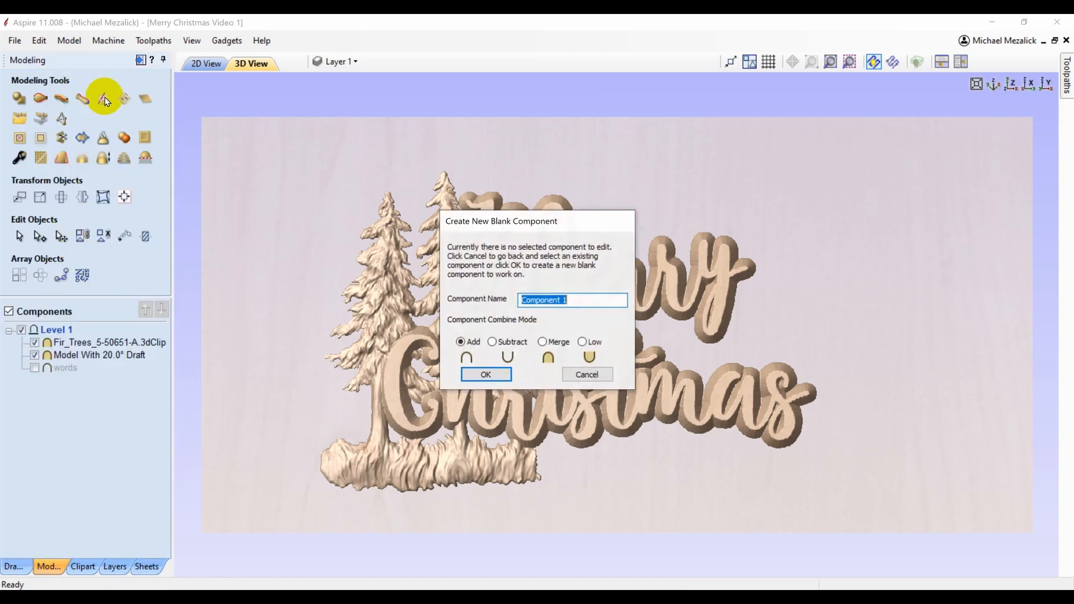
left_click(477, 374)
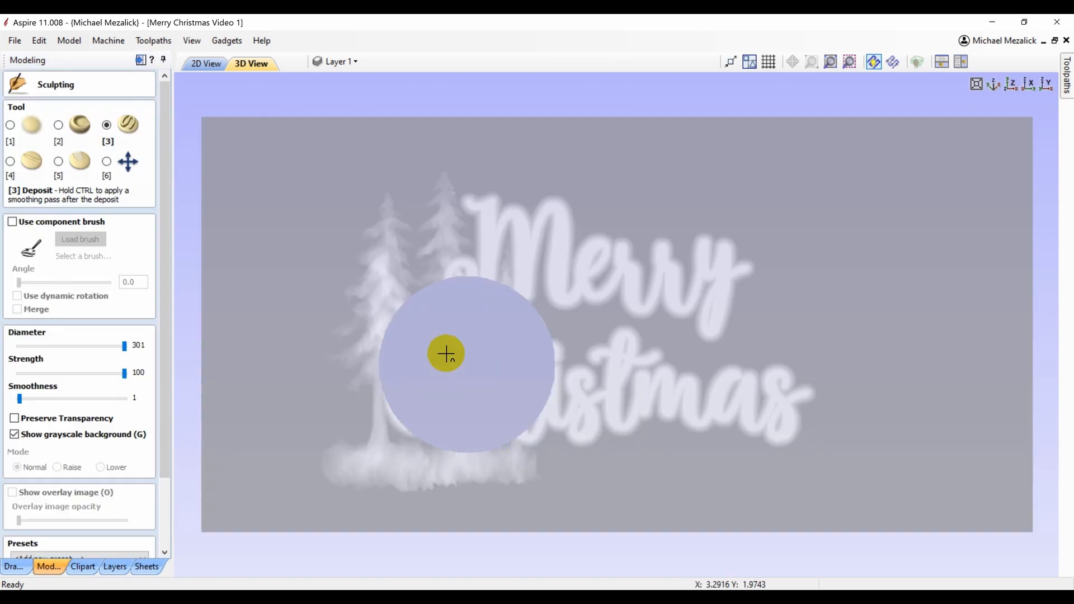
left_click(12, 222)
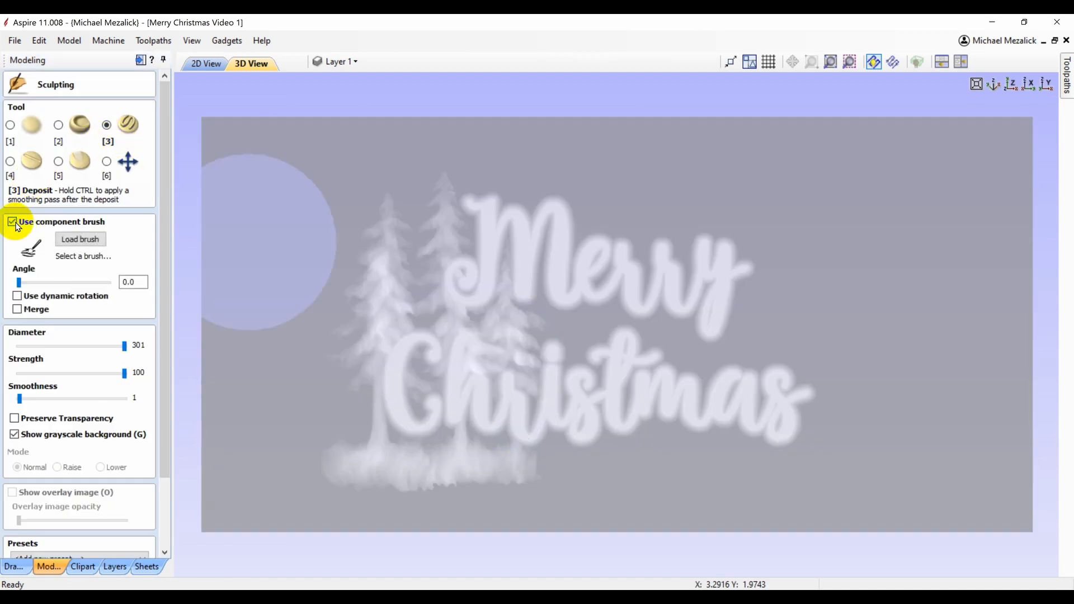
left_click(77, 239)
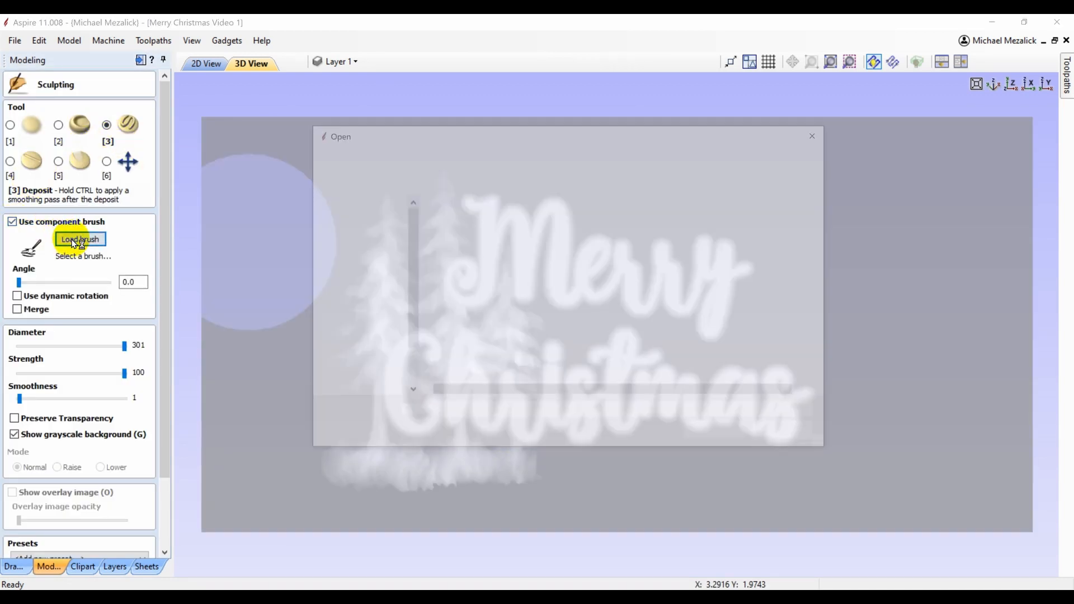
left_click(458, 226)
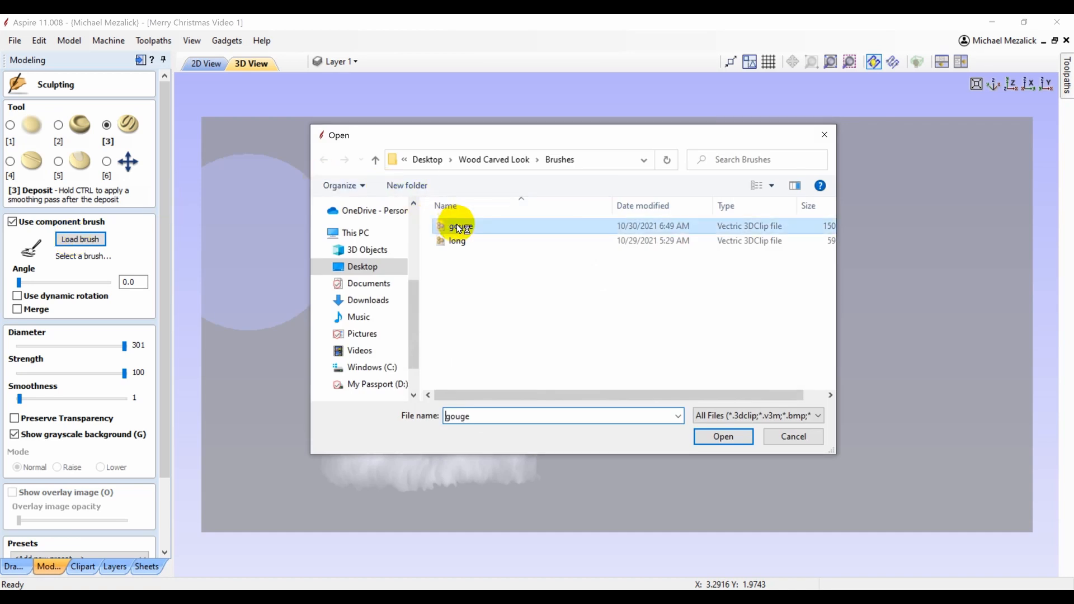
left_click(727, 437)
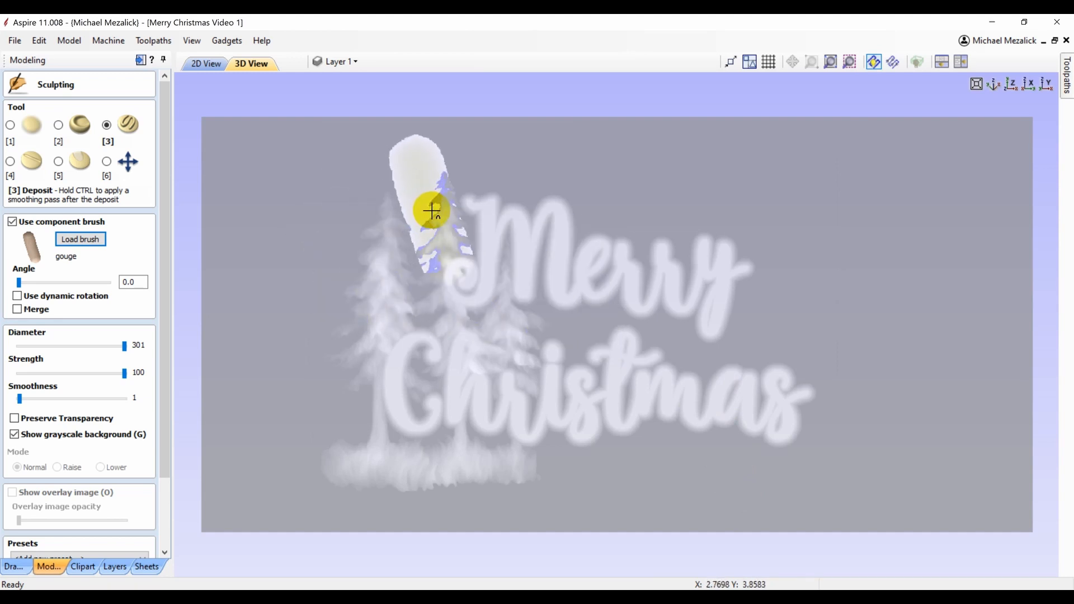
left_click(307, 230)
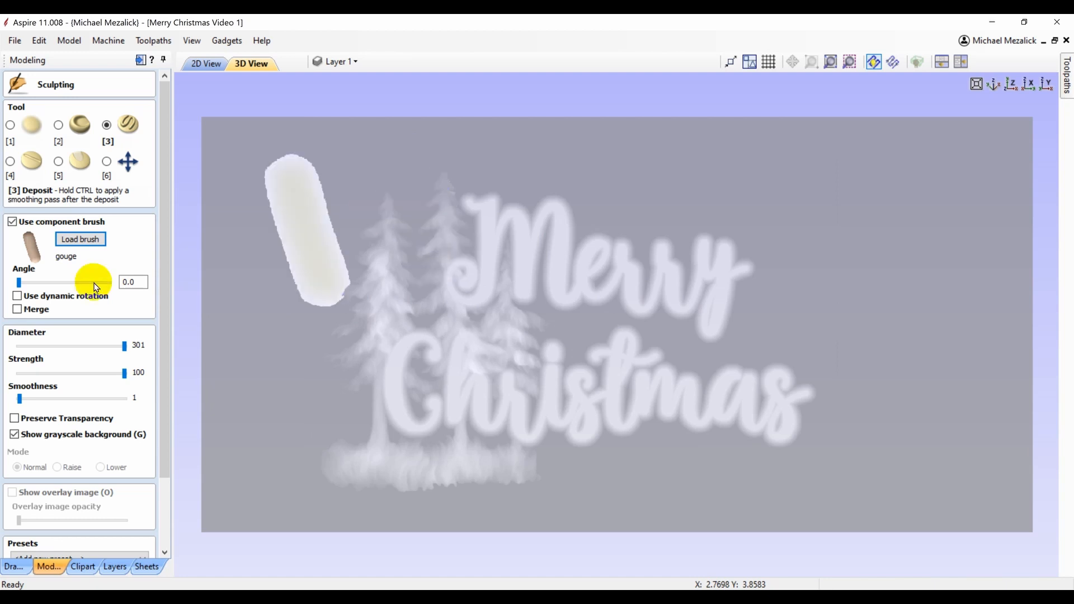
left_click(18, 310)
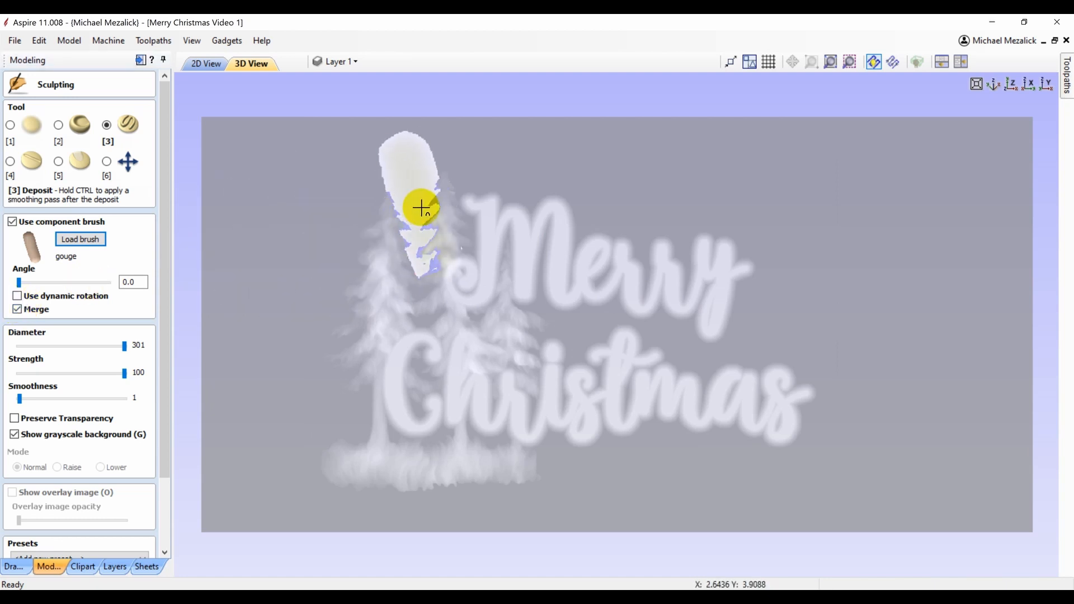
- Deposit overlapping gouge marks down the left side of the fir trees, rotating the brush from 350 to 300 degrees
key("Left")
left_click(381, 235)
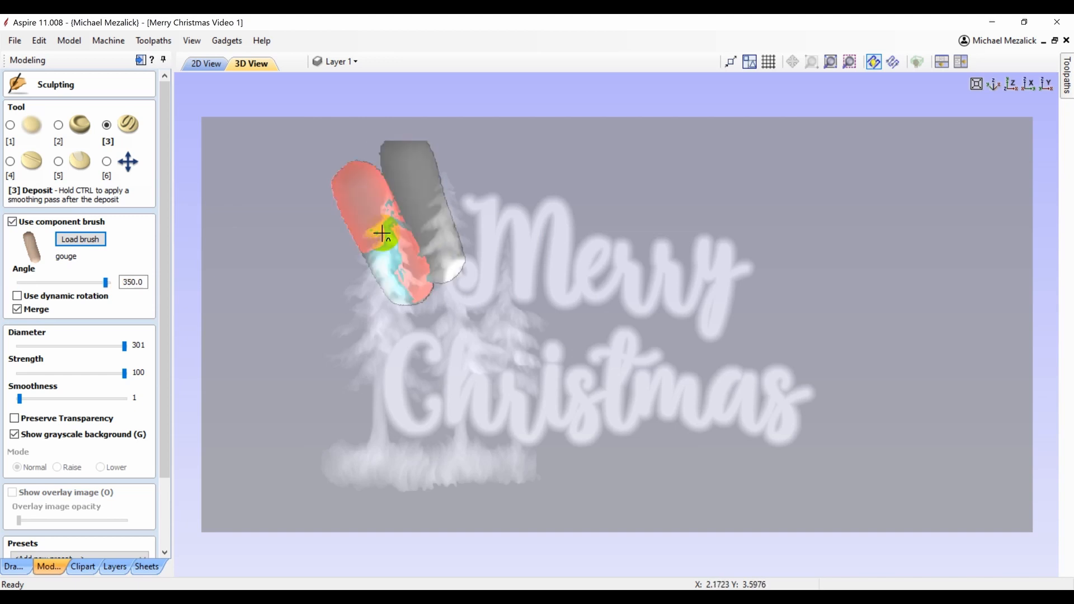
left_click(369, 256)
key("Left")
key("Left")
left_click(360, 285)
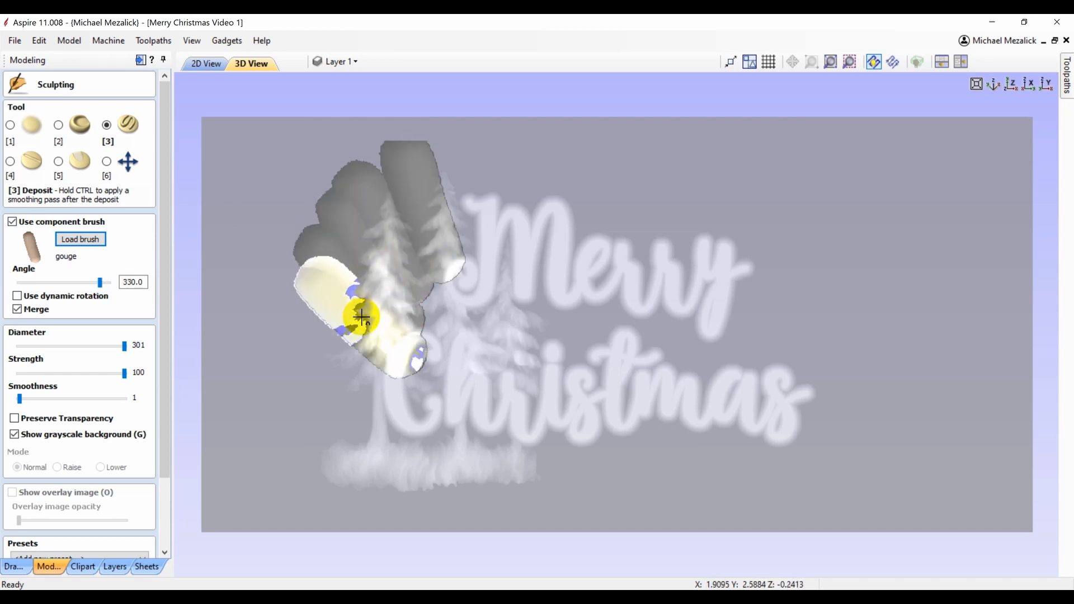
left_click(364, 317)
key("Left")
key("Left")
key("Left")
key("Left")
key("Left")
key("Left")
key("Left")
key("Left")
left_click(362, 388)
key("Right")
key("Right")
key("Right")
left_click(353, 346)
key("Left")
key("Left")
key("Left")
key("Left")
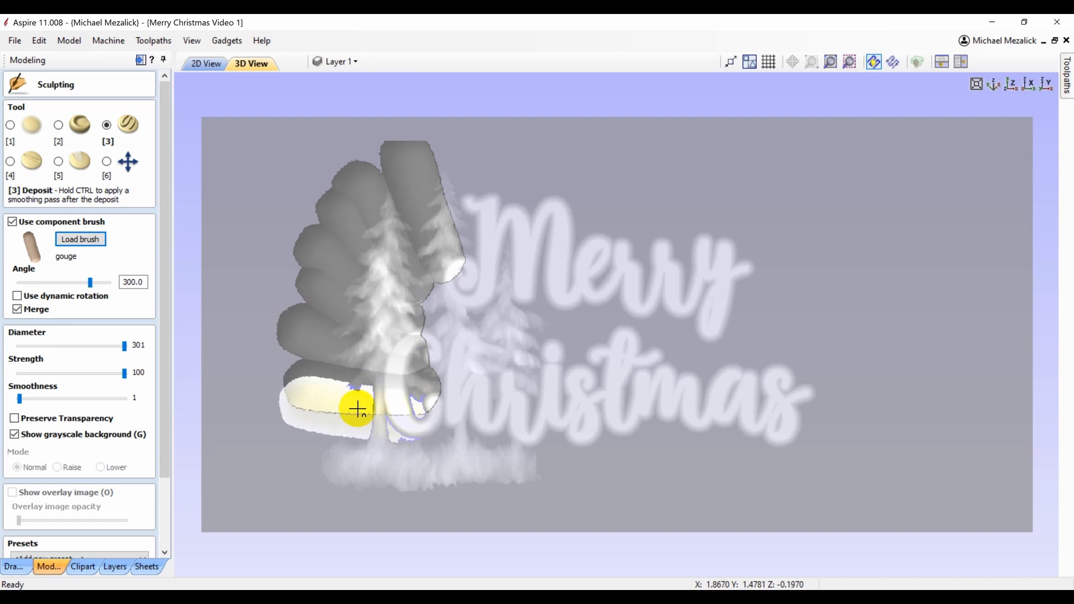
- Deposit overlapping gouge marks around the lower-left corner of the fir trees, rotating the brush from 300 to 250 degrees
left_click(353, 420)
key("Left")
key("Left")
left_click(350, 450)
key("Left")
key("Left")
key("Left")
key("Left")
key("Left")
left_click(358, 455)
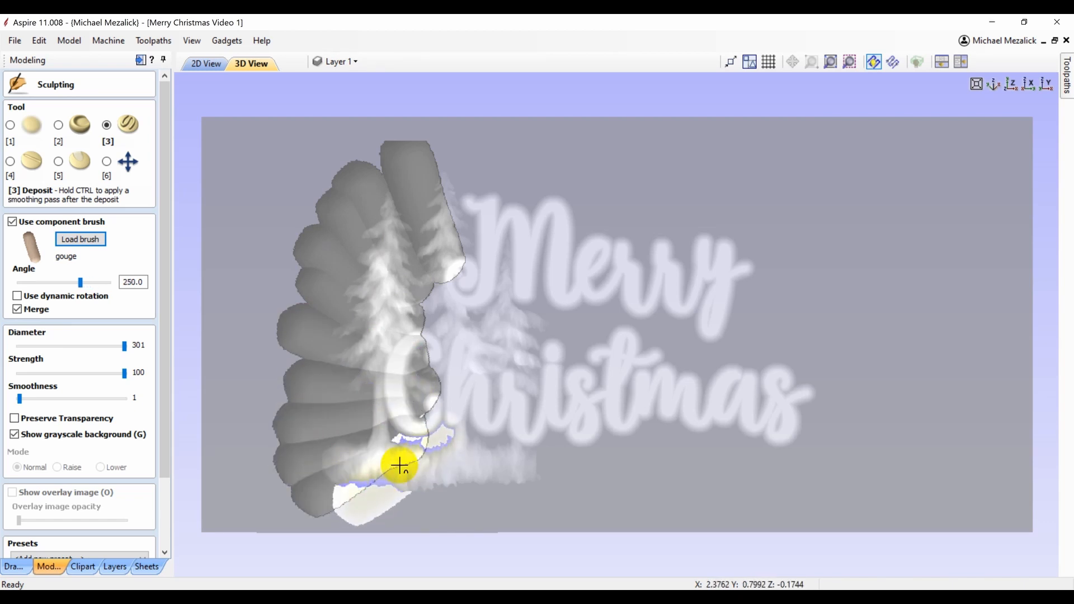
- Continue the gouge marks along the lower edge beneath the fir trees, rotating the brush from 250 to 200 degrees
key("Left")
key("Left")
key("Left")
key("Left")
key("Left")
key("Left")
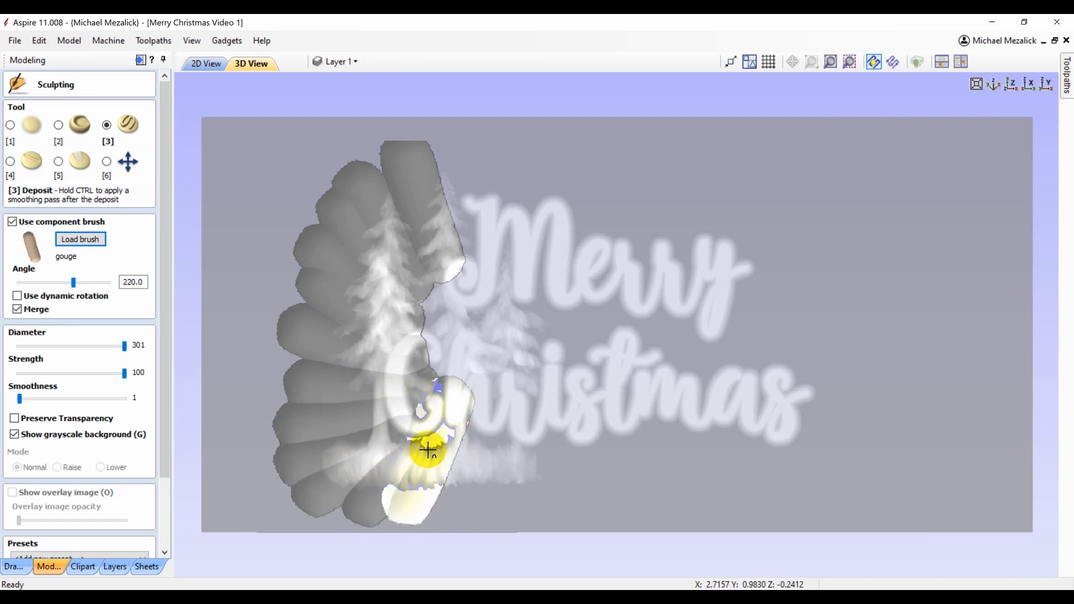
key("Left")
key("Left")
key("Left")
key("Left")
left_click(451, 446)
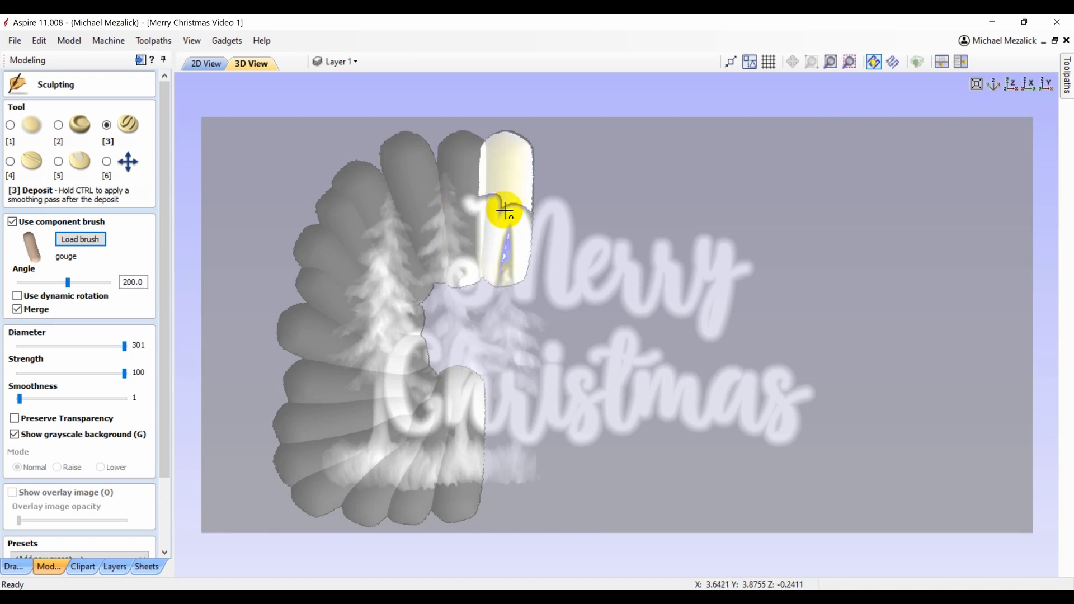
- Deposit overlapping gouge marks along the upper edge above the word Merry, rotating the brush from 200 to 250 degrees
left_click(505, 213)
key("Right")
key("Right")
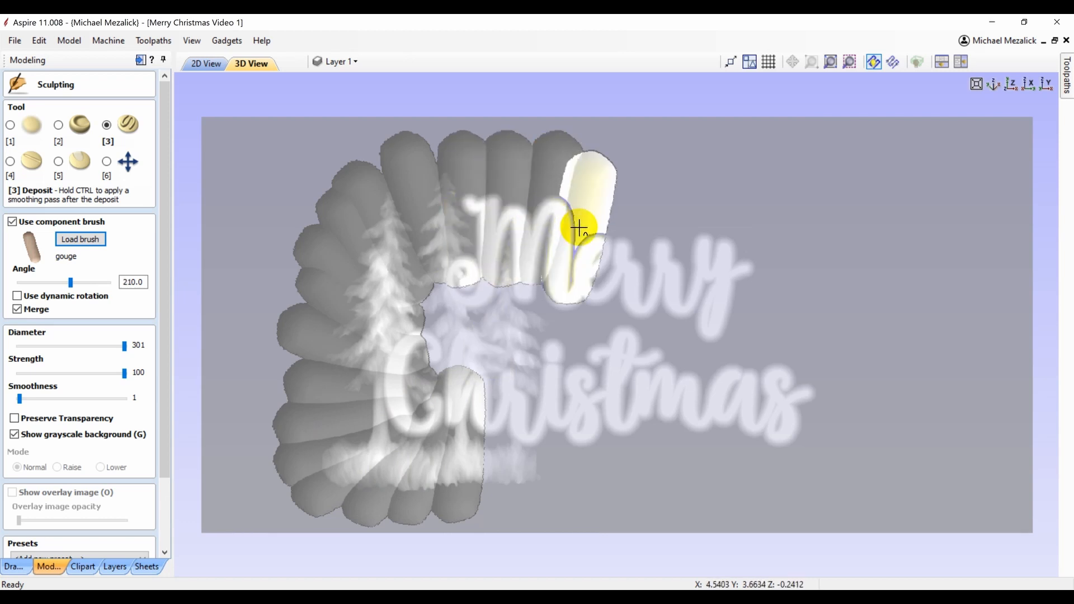
left_click(579, 226)
key("Right")
key("Right")
key("Right")
key("Right")
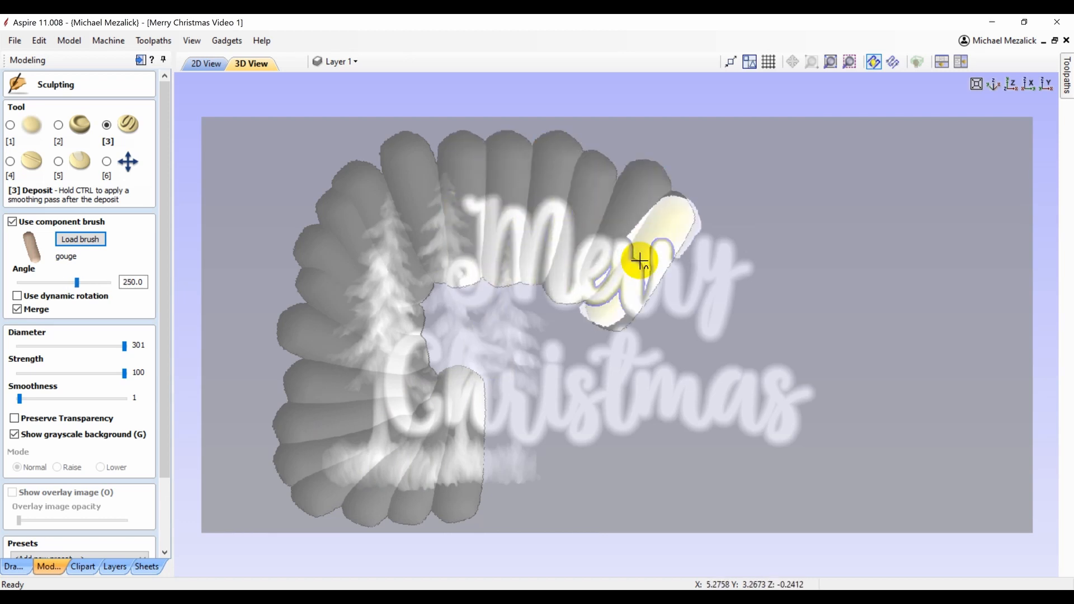
left_click(640, 261)
left_click(694, 258)
key("Left")
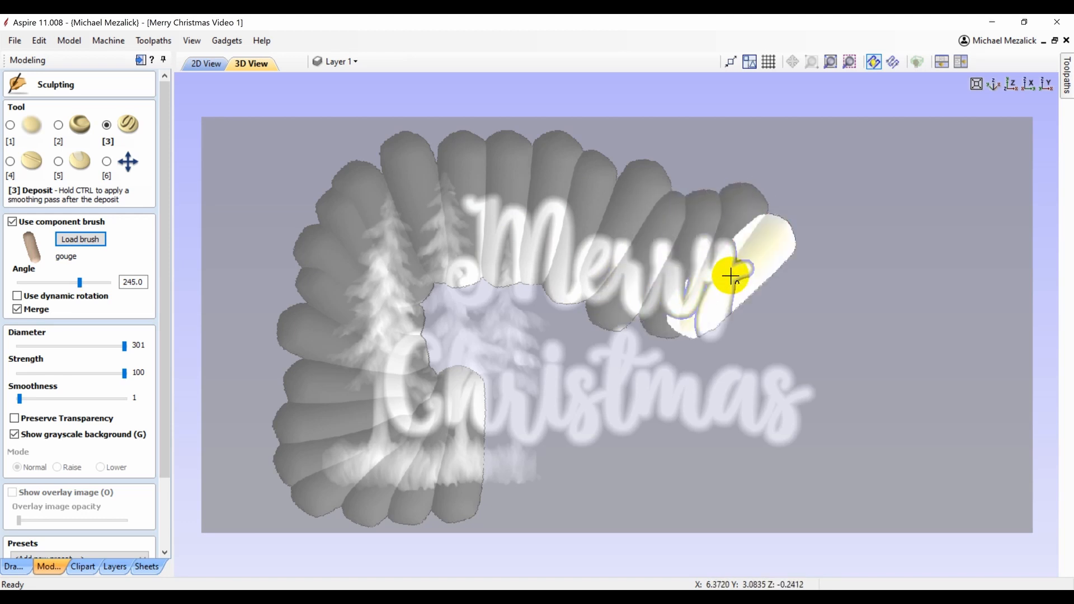
- Extend the gouge marks around the end of Merry and down the right side of Christmas, rotating the brush from 245 to 300 degrees
left_click(730, 276)
key("Right")
key("Right")
key("Right")
left_click(742, 302)
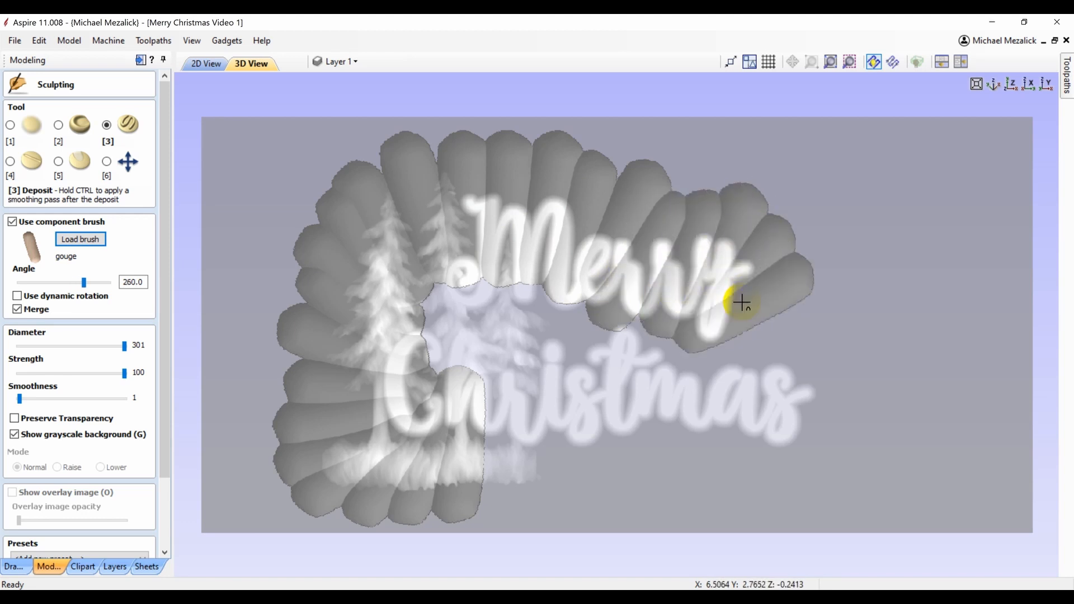
key("Right")
key("Right")
key("Right")
key("Right")
left_click(762, 319)
left_click(779, 359)
key("Right")
key("Right")
key("Right")
key("Right")
left_click(790, 379)
left_click(787, 414)
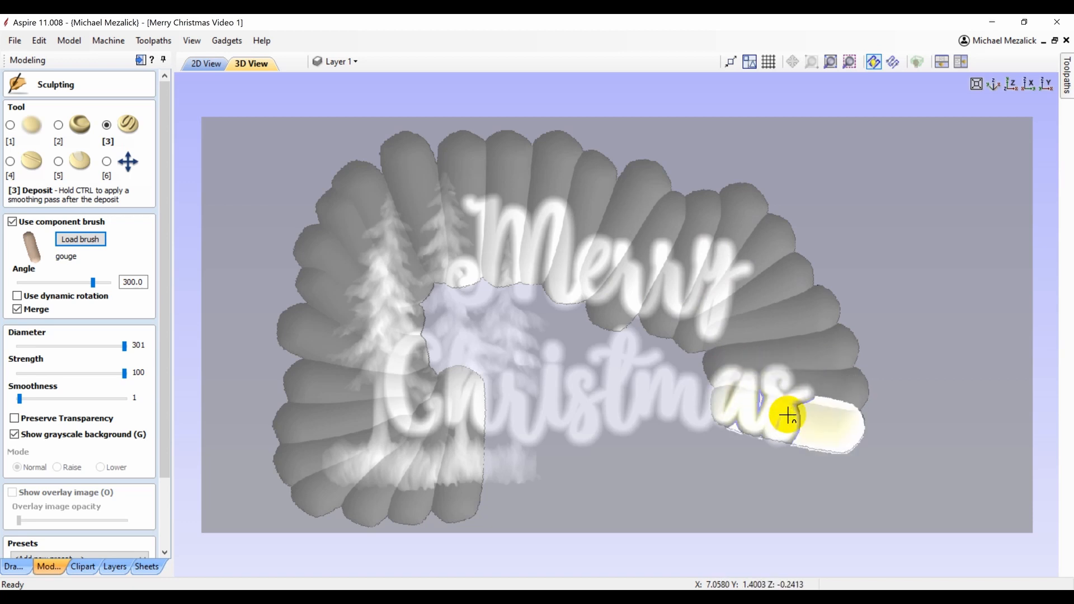
- Curve the gouge marks around the lower-right corner of Christmas, rotating the brush from 300 to 355 degrees
key("Right")
key("Right")
key("Right")
key("Right")
key("Right")
left_click(781, 437)
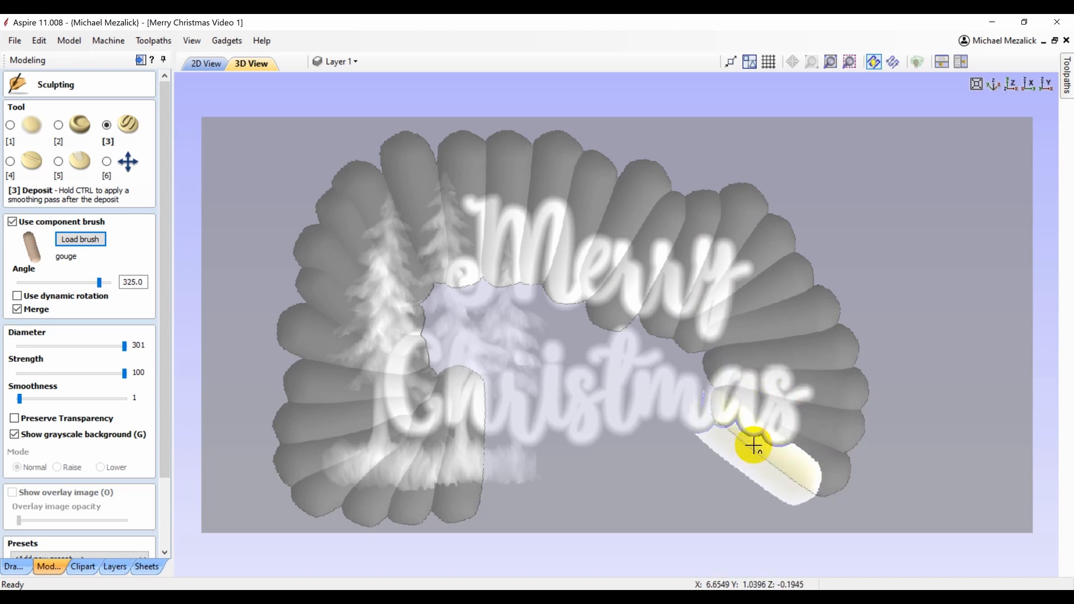
left_click(754, 445)
key("Right")
key("Right")
key("Right")
key("Right")
key("Right")
key("Right")
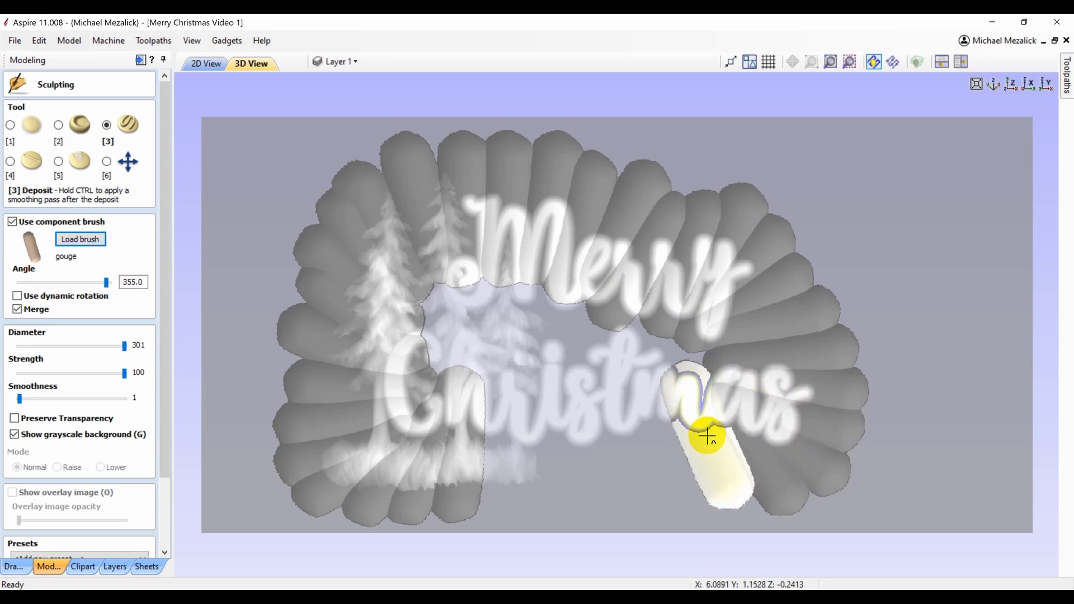
- Complete the ring of gouge marks beneath Christmas back to the fir trees, with brush angles up to 15 degrees and ending at 10
key("Right")
key("Right")
key("Right")
left_click(677, 432)
left_click(642, 435)
key("Right")
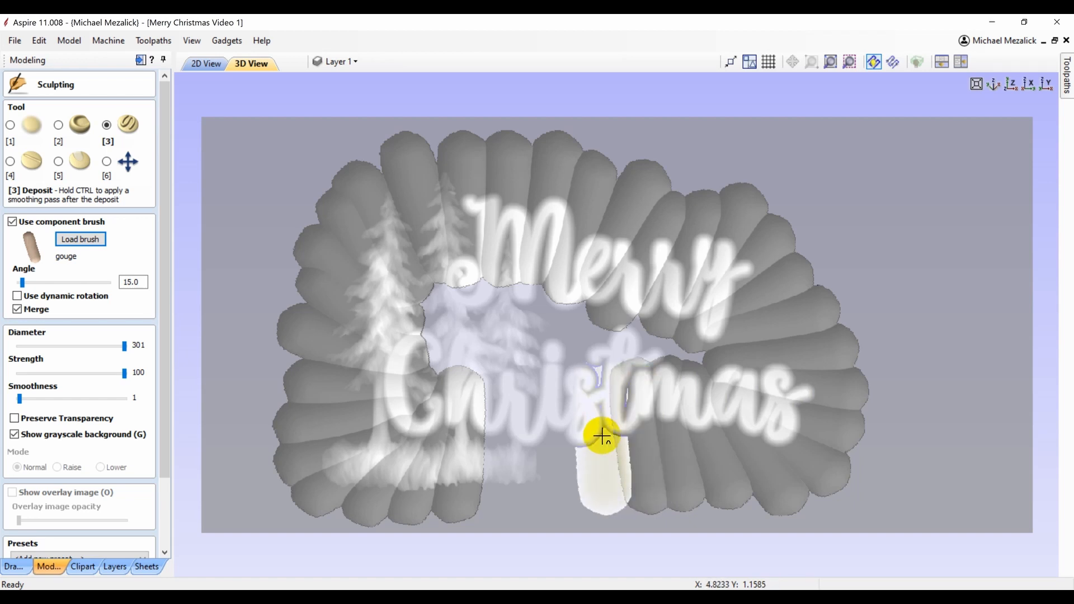
left_click(603, 434)
key("Right")
key("Right")
left_click(571, 432)
key("Left")
key("Left")
key("Left")
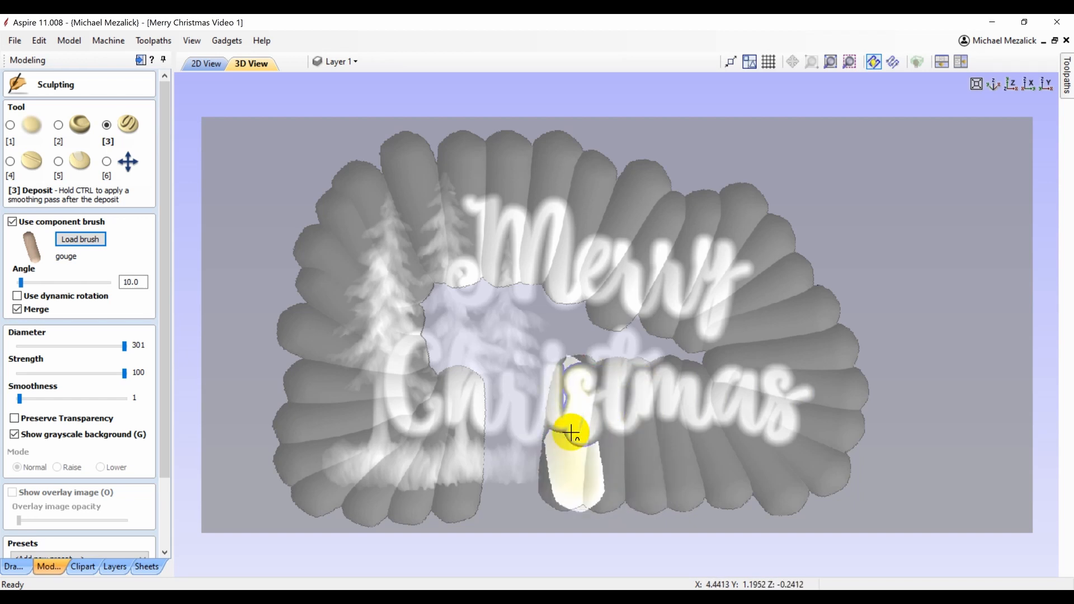
left_click(492, 445)
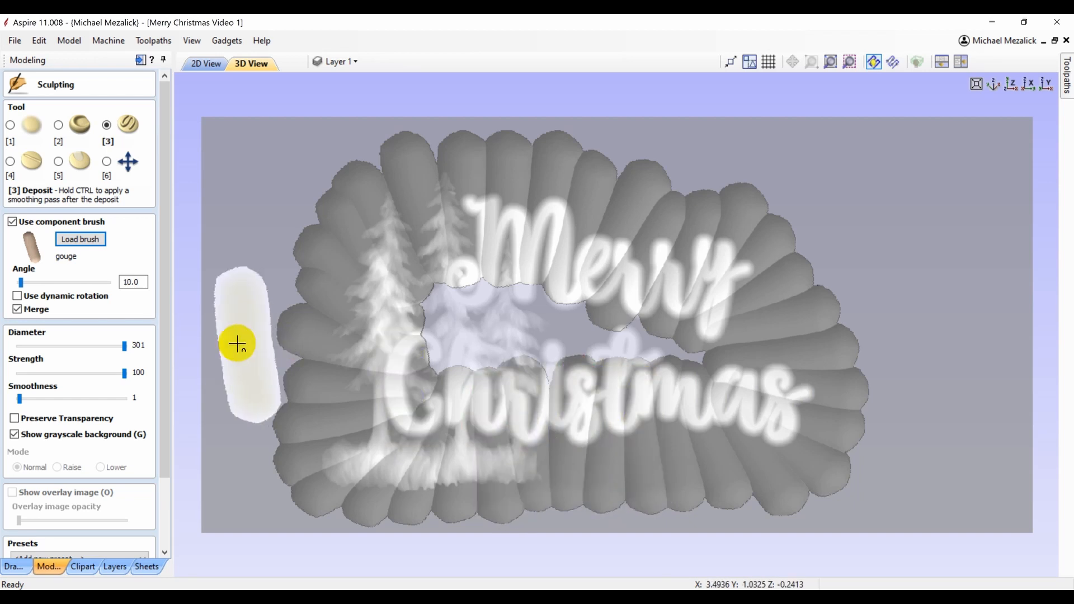
- Keep the sculpted gouge marks and finish the sculpting session
left_click_drag(163, 335, 169, 458)
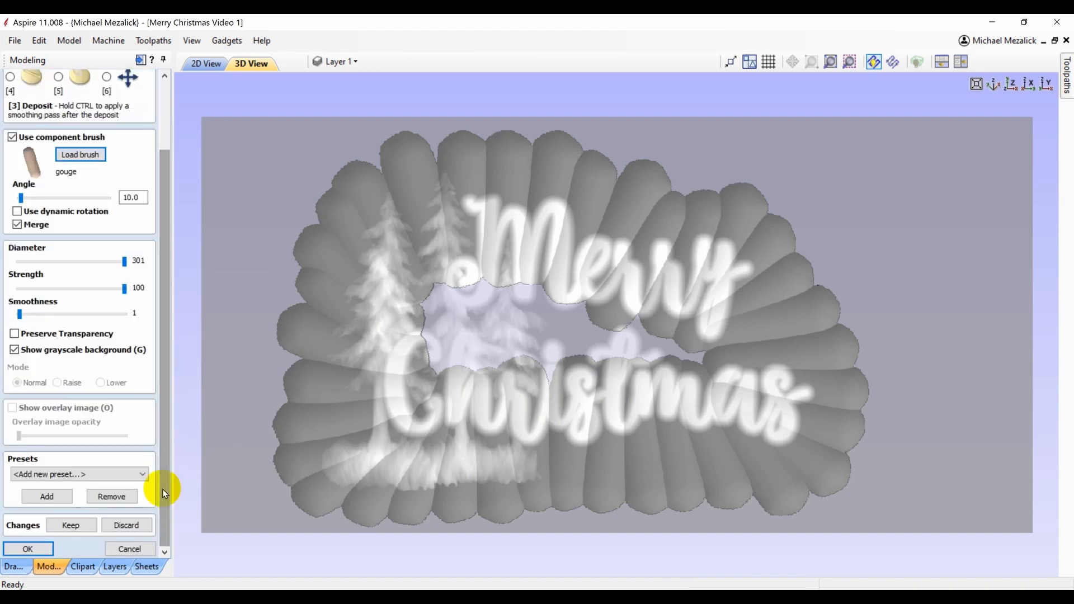
left_click(71, 524)
left_click(39, 549)
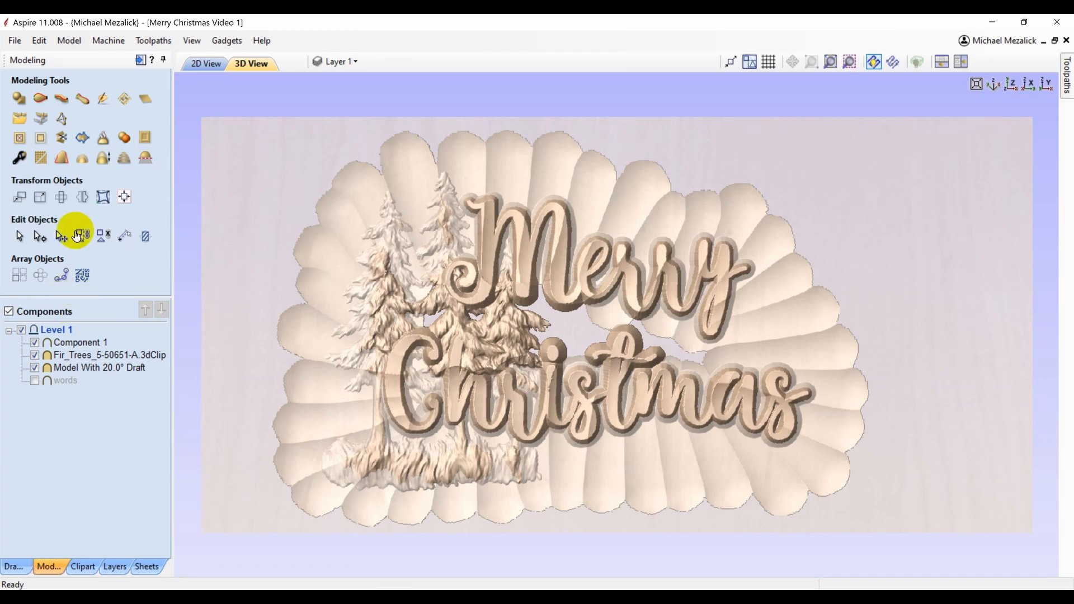
- Start sculpting another new component with the long component brush, Merge turned on and the diameter set to 161
left_click(103, 99)
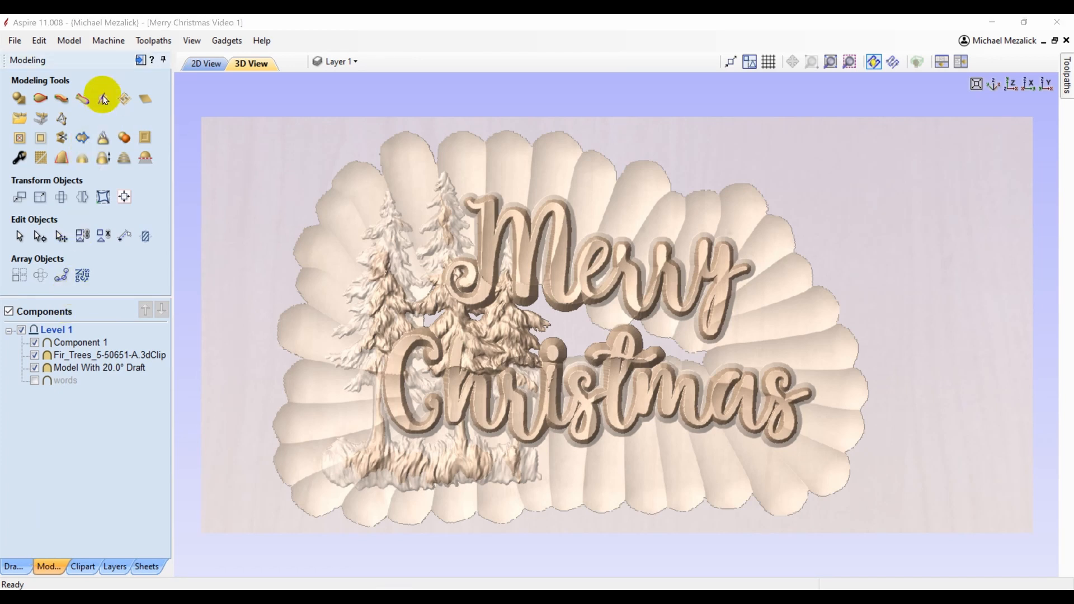
left_click(486, 374)
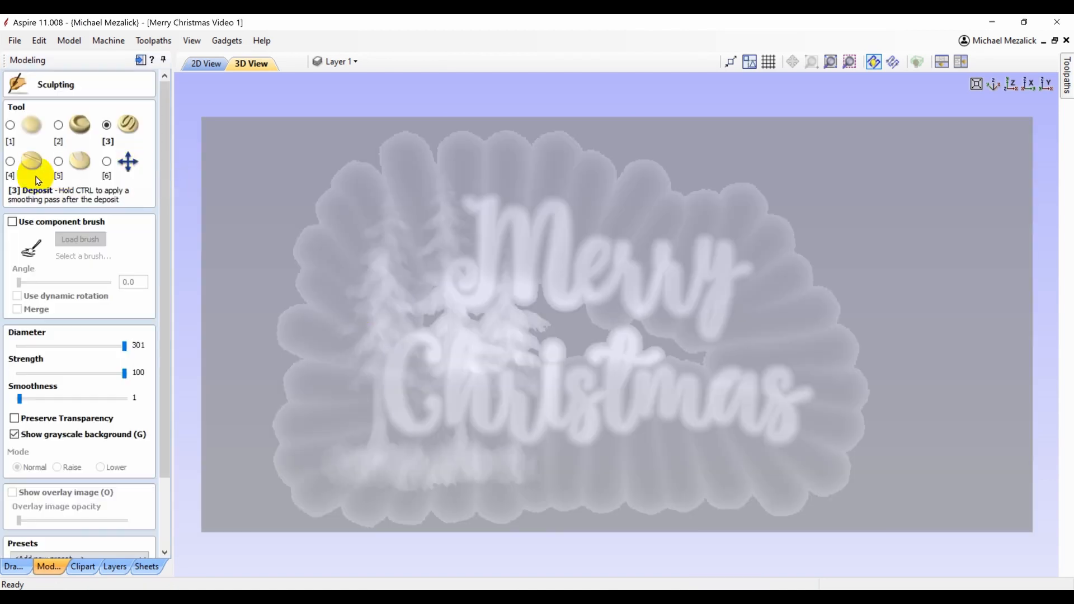
left_click(13, 222)
left_click(80, 240)
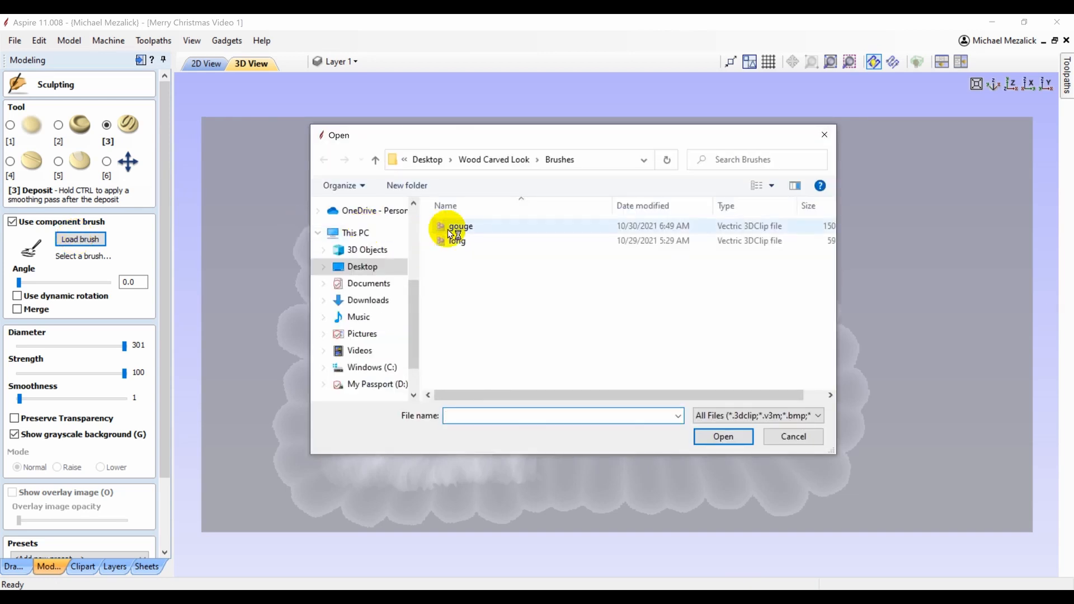
left_click(455, 242)
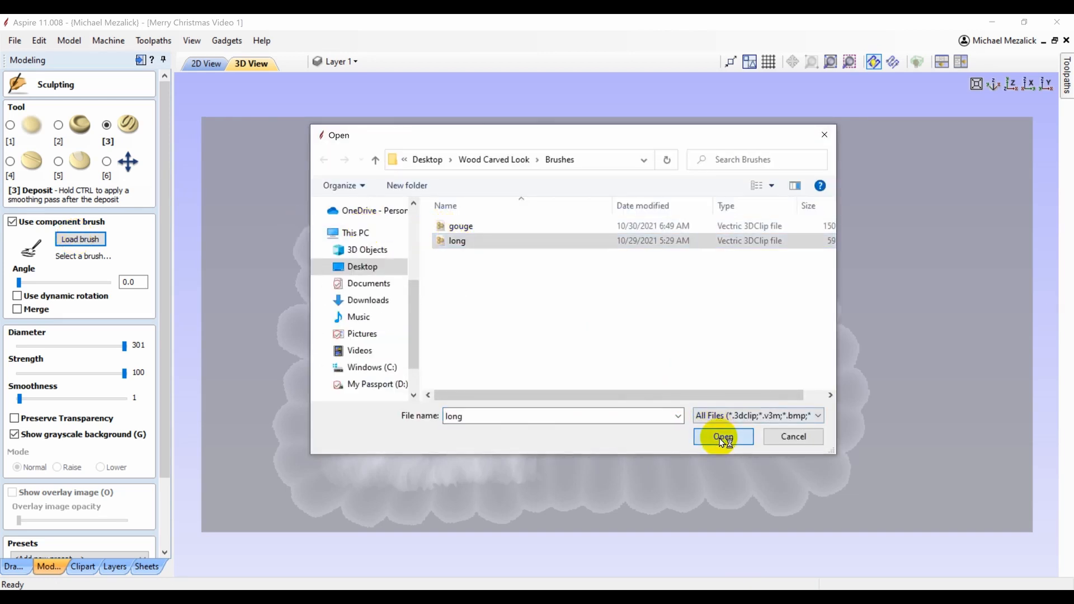
left_click(721, 437)
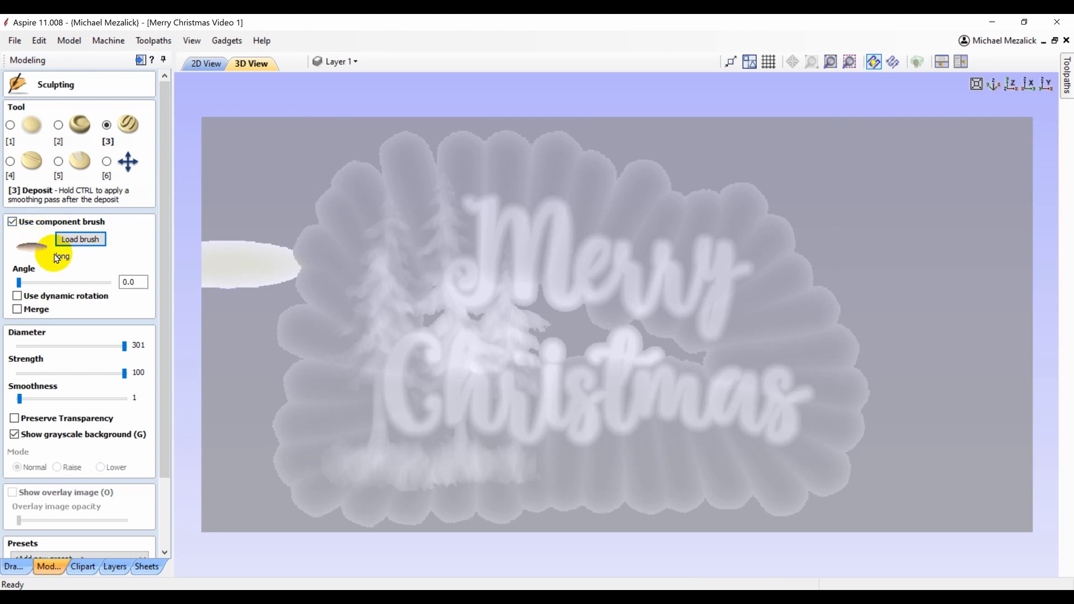
left_click(17, 310)
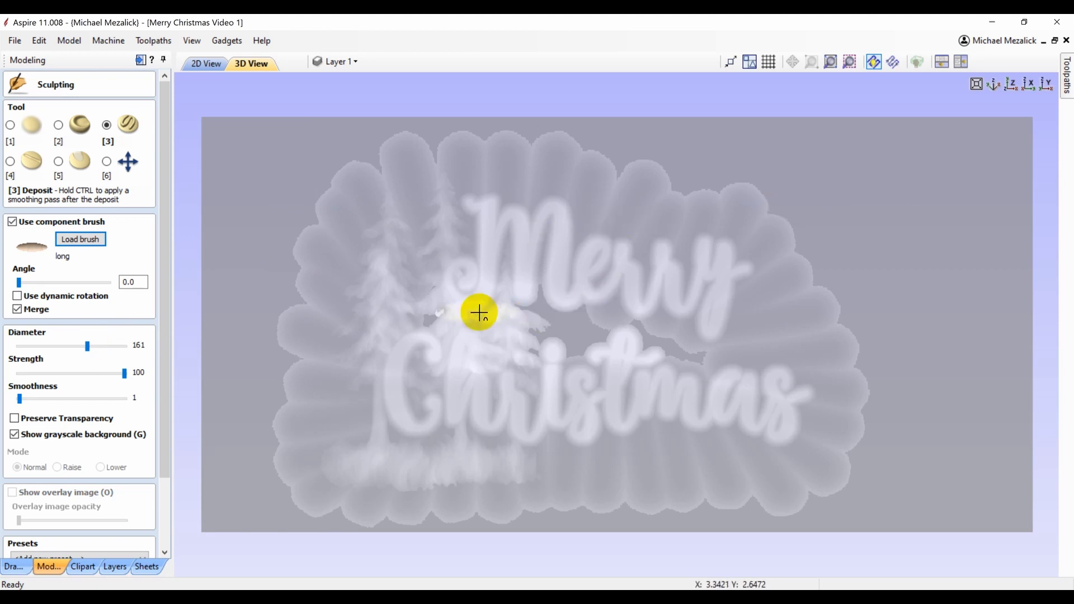
- Fill the open area between Merry and Christmas with overlapping long-brush marks and finish sculpting, keeping the changes
left_click(449, 321)
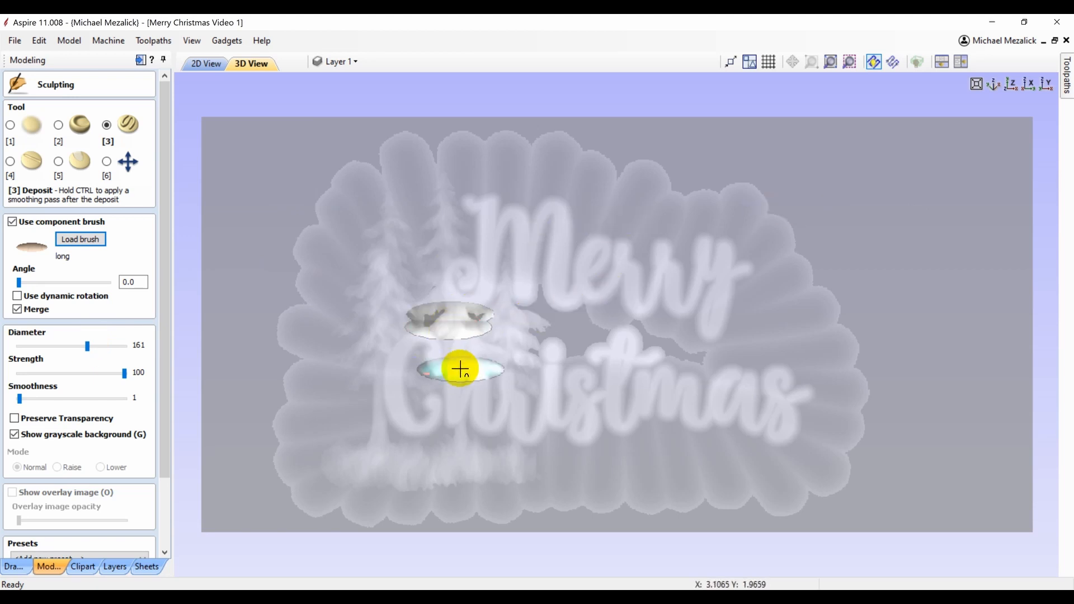
mouse_move(460, 370)
left_mouse_down()
mouse_move(518, 367)
mouse_move(532, 352)
mouse_move(535, 300)
mouse_move(584, 323)
mouse_move(585, 347)
mouse_move(593, 300)
mouse_move(606, 360)
mouse_move(642, 352)
mouse_move(639, 322)
mouse_move(680, 358)
left_mouse_up()
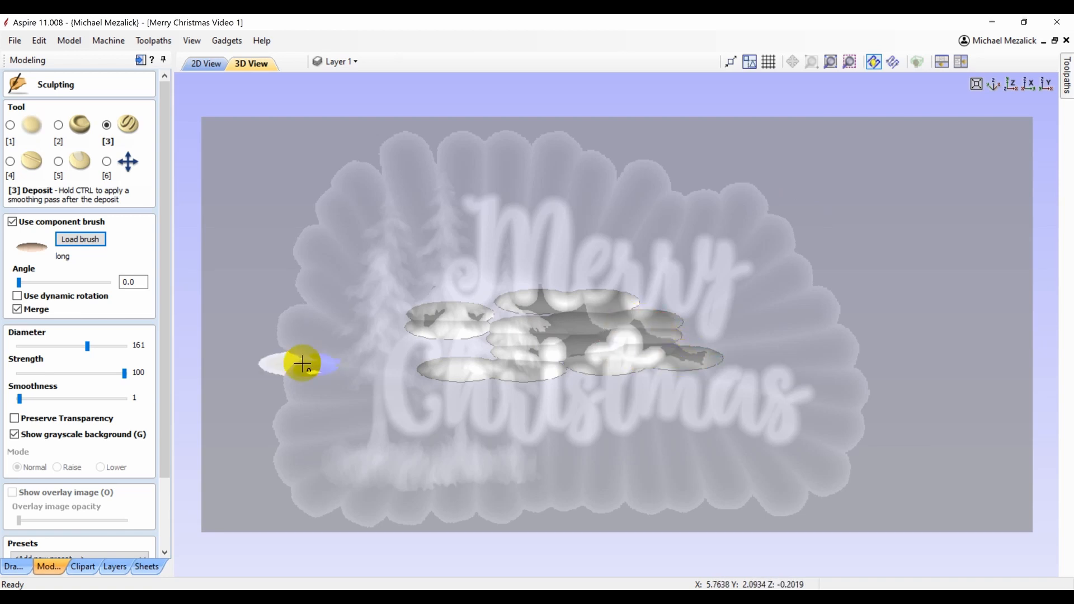
left_click_drag(169, 407, 172, 496)
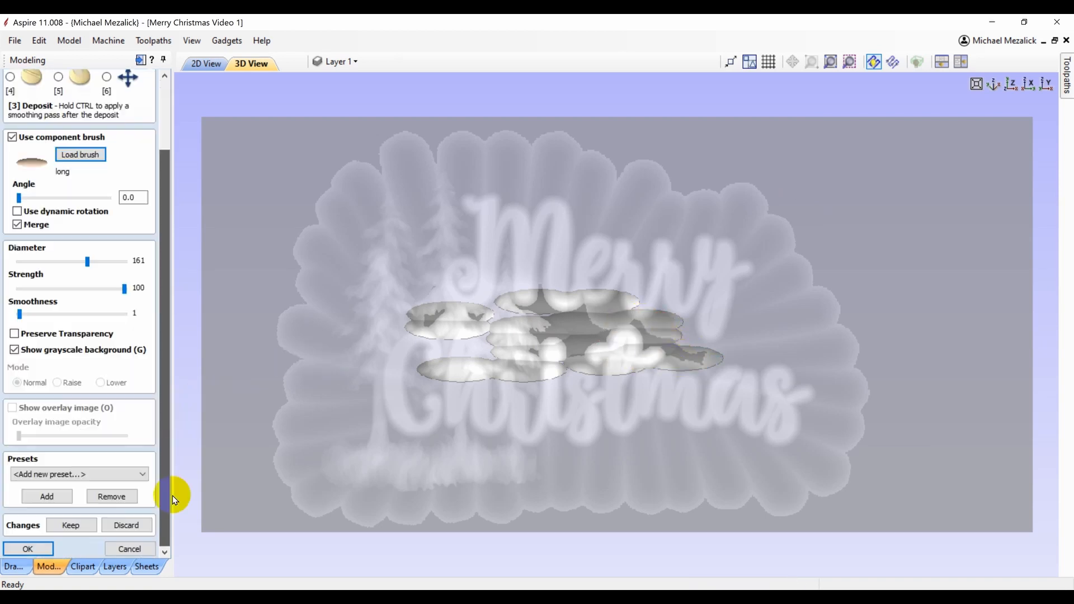
left_click(71, 525)
left_click(44, 551)
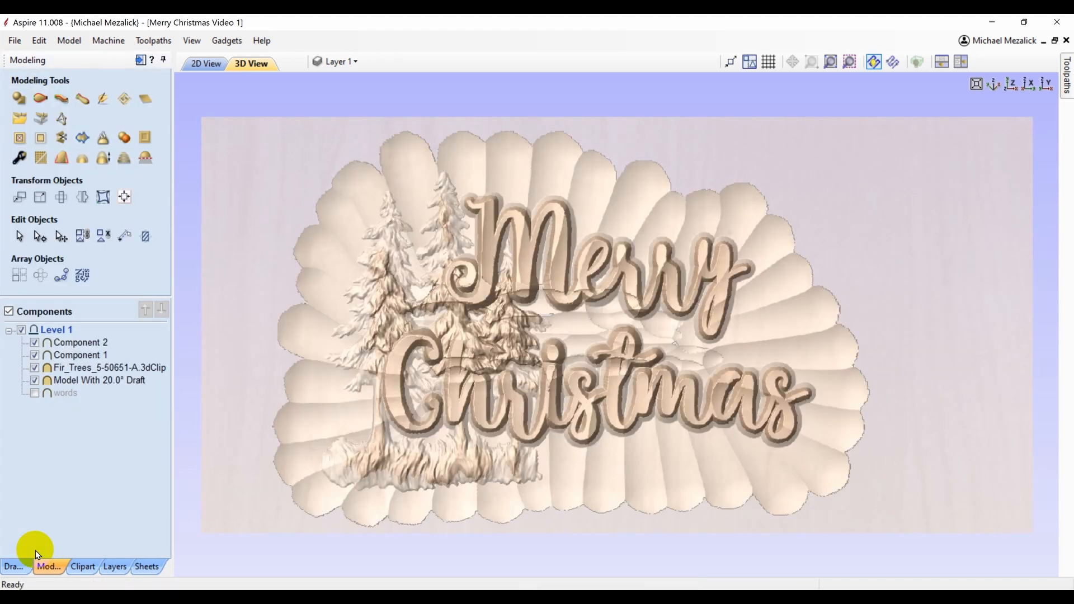
- Reorder the components so Component 1 and Component 2 sit directly below Model With 20.0° Draft
left_click(59, 342)
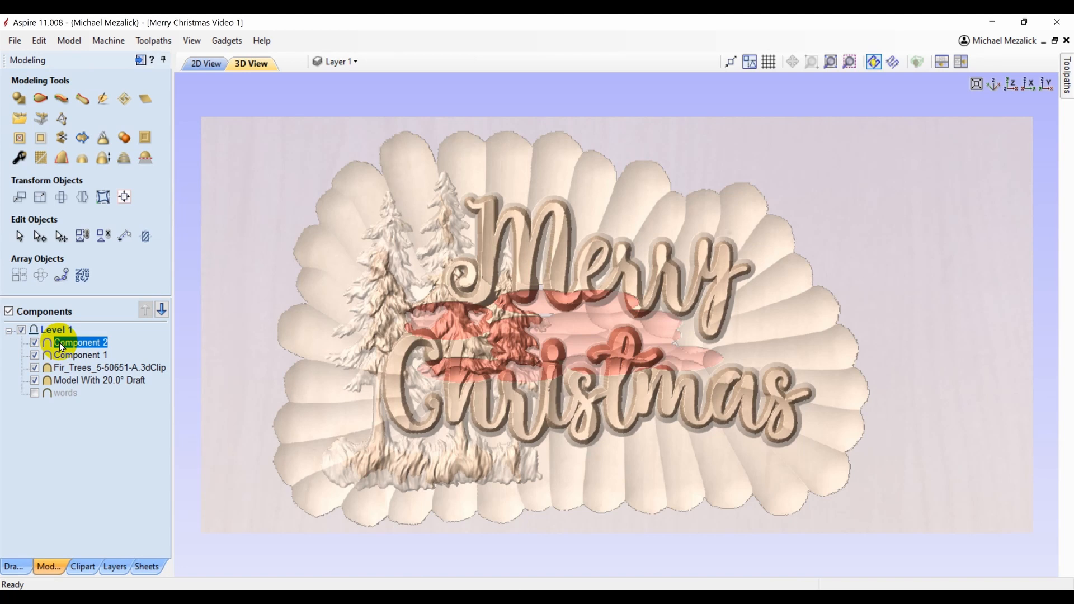
left_click_drag(60, 342, 59, 389)
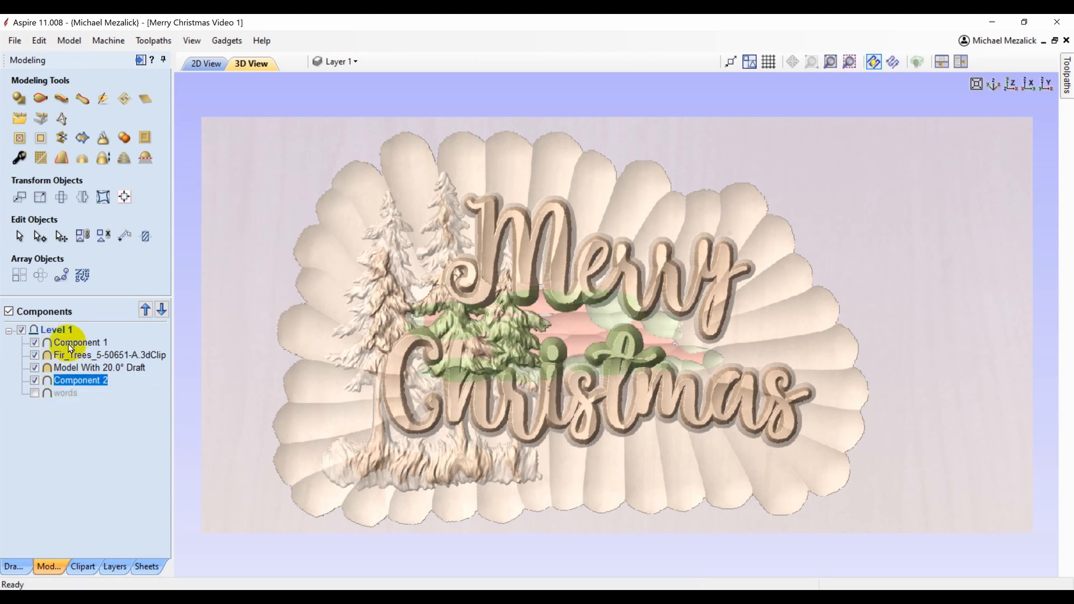
left_click(68, 343)
left_click_drag(68, 343, 69, 384)
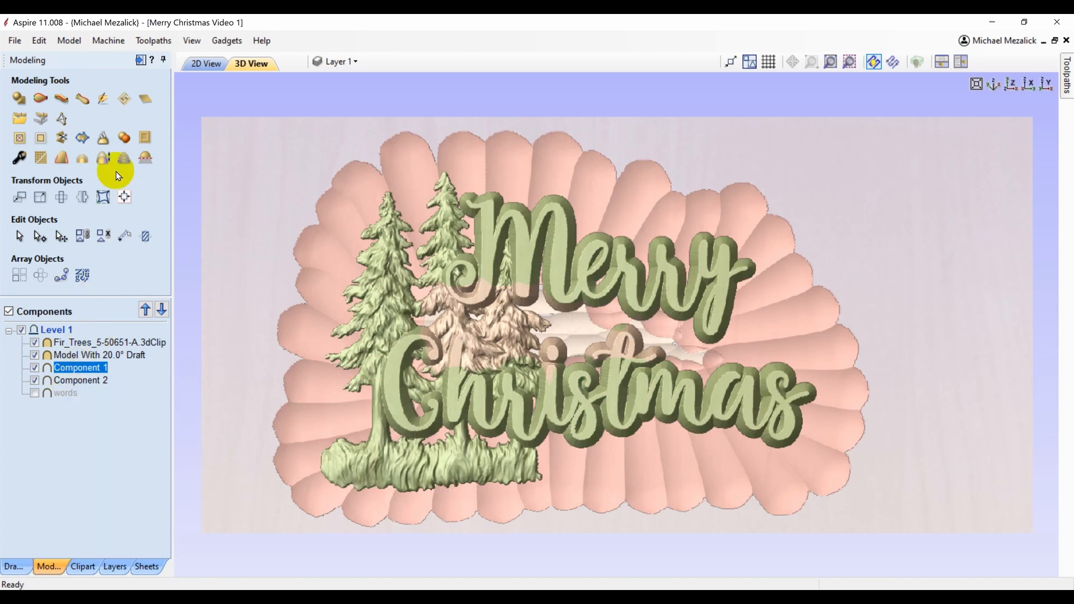
- Add a zero plane to the model and clear the component selection
left_click(144, 103)
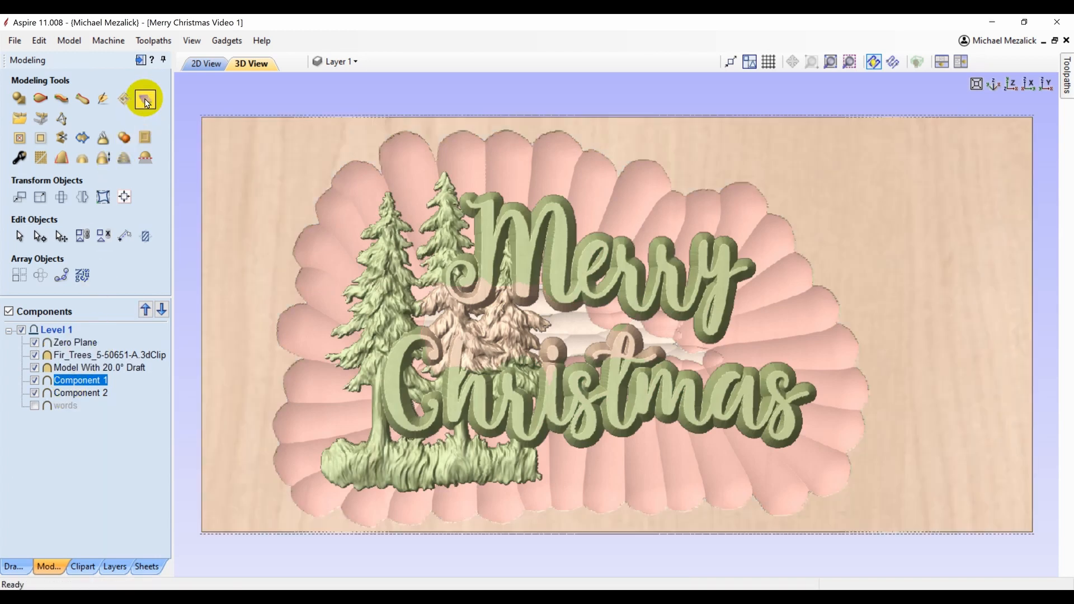
left_click(116, 461)
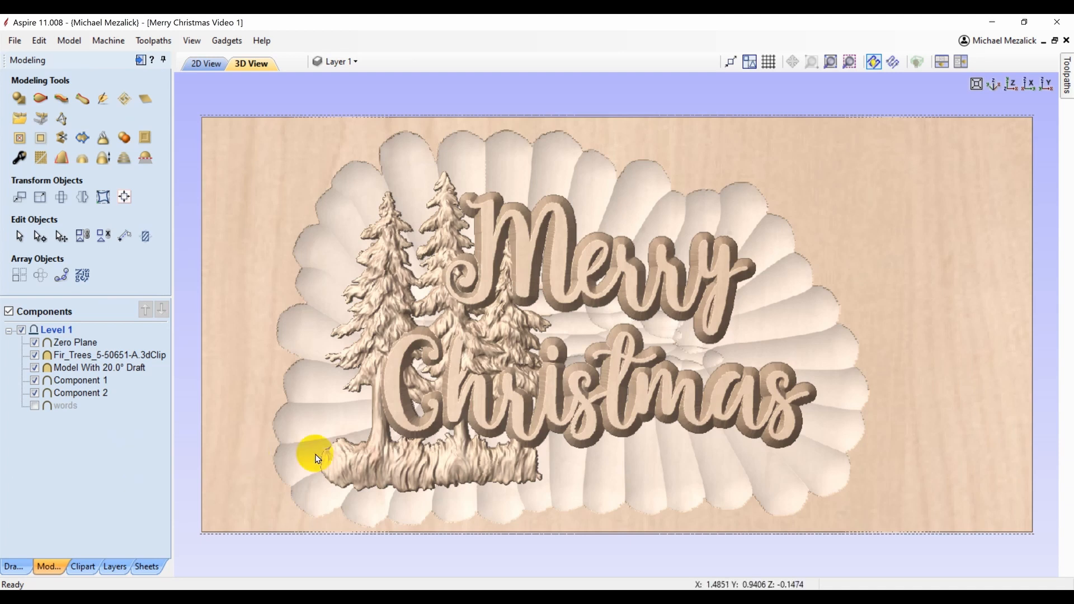
left_click_drag(313, 450, 364, 448)
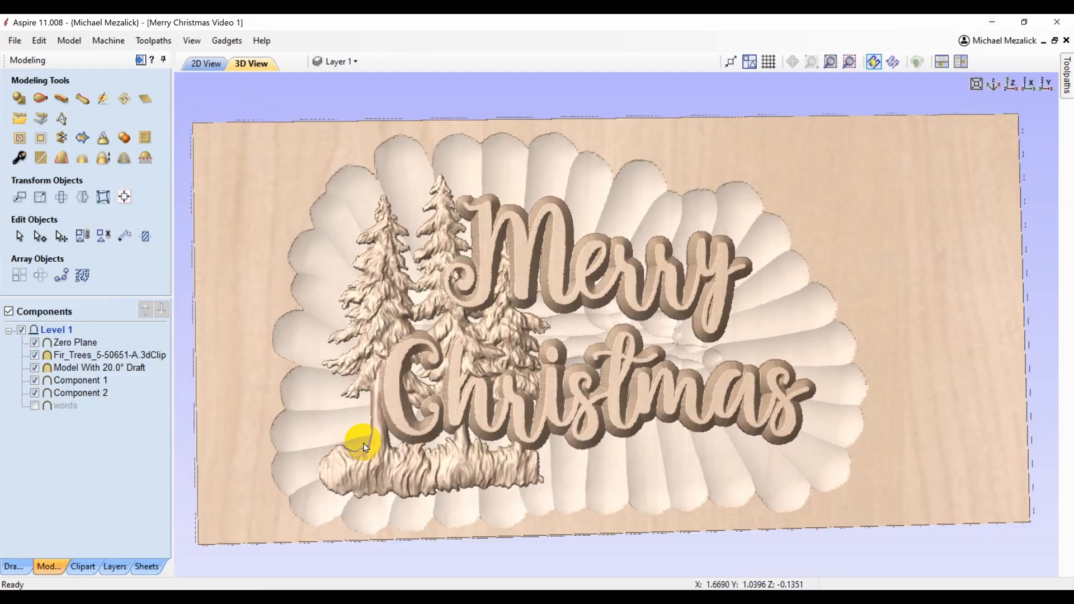